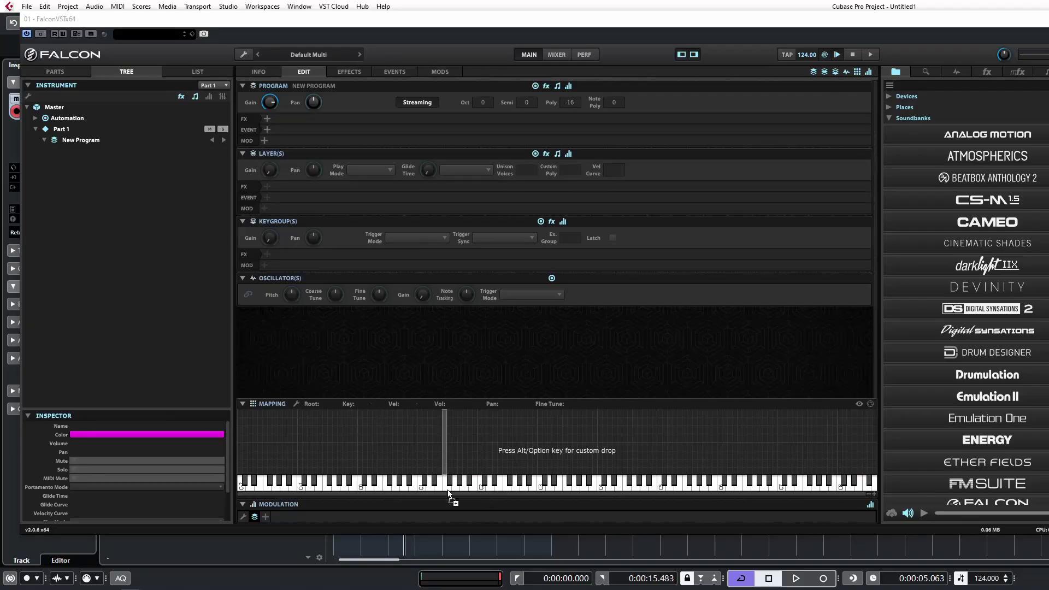
Map the samples VMH2 Minimal Perc 005, 018, 029 and 034 to the single keys C1, C#1, D1 and D#1.
{"action": "left_click_drag", "start_coordinate": [452, 497], "coordinate": [421, 478]}
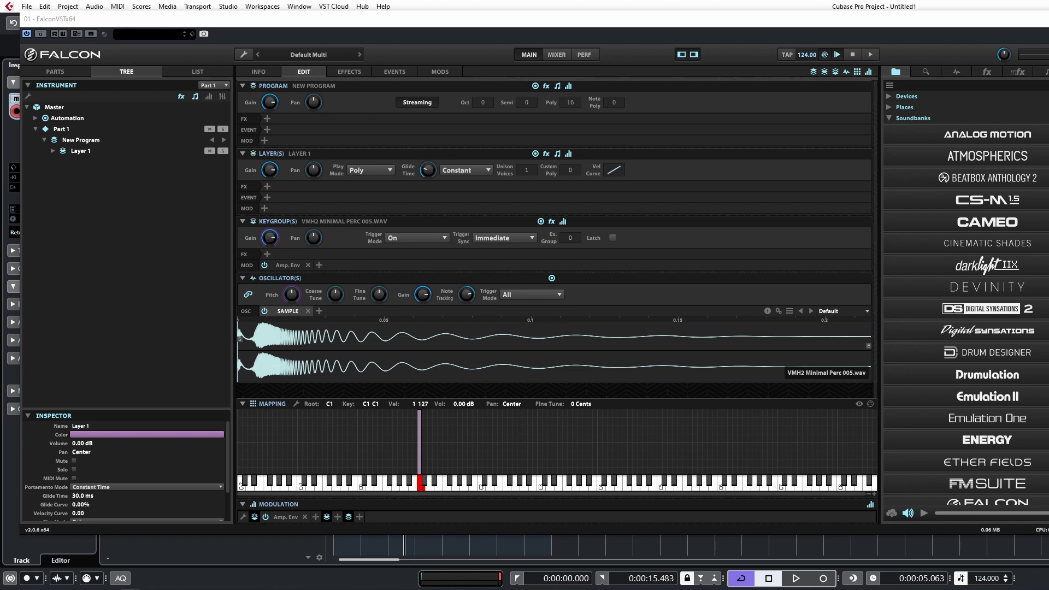
{"action": "left_click_drag", "start_coordinate": [808, 523], "coordinate": [425, 484]}
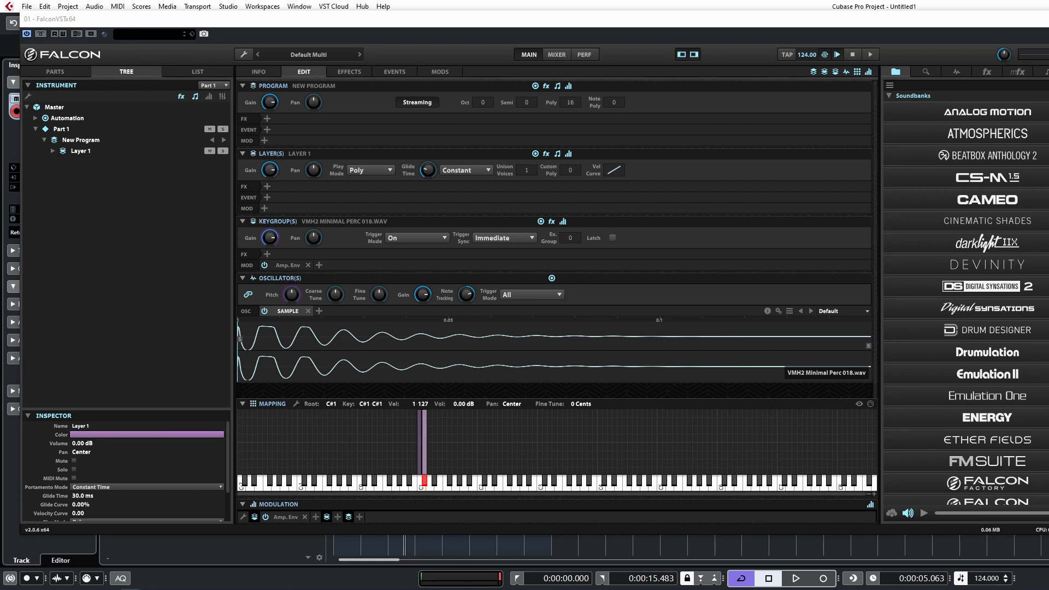
{"action": "left_click_drag", "start_coordinate": [552, 392], "coordinate": [430, 485]}
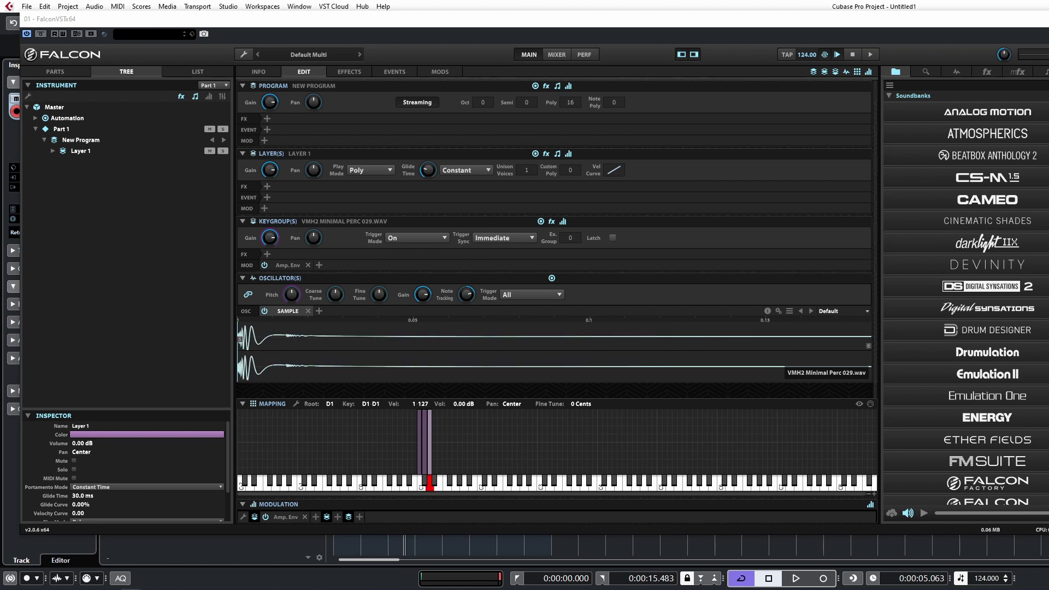
{"action": "left_click_drag", "start_coordinate": [893, 475], "coordinate": [435, 482]}
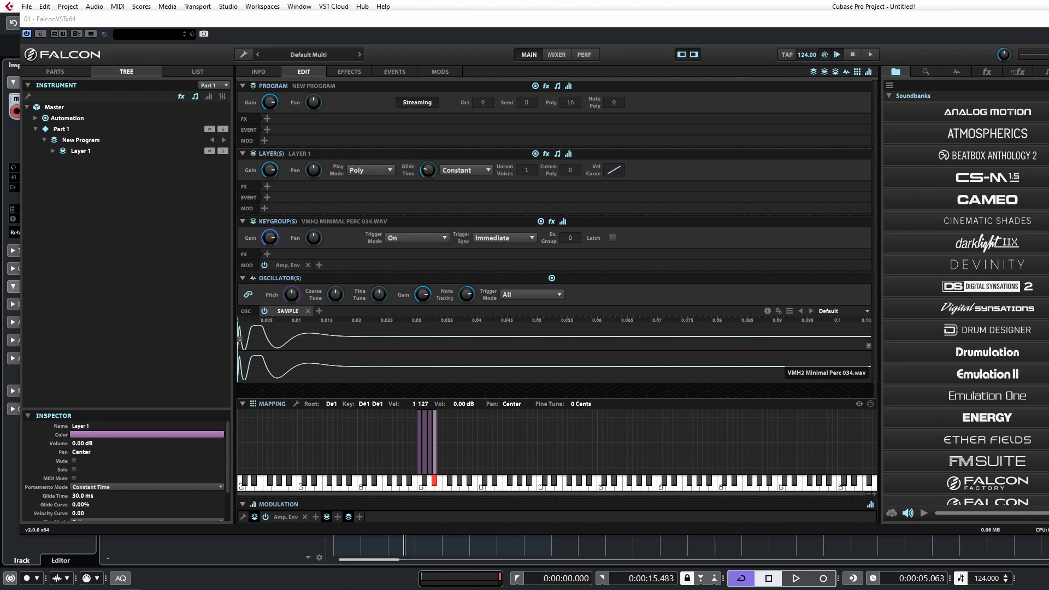
Map VMH2 Minimal Perc 040, 076 and 081 to keys E1, F1 and F#1, and one more sample to G1.
{"action": "left_click_drag", "start_coordinate": [983, 406], "coordinate": [437, 482]}
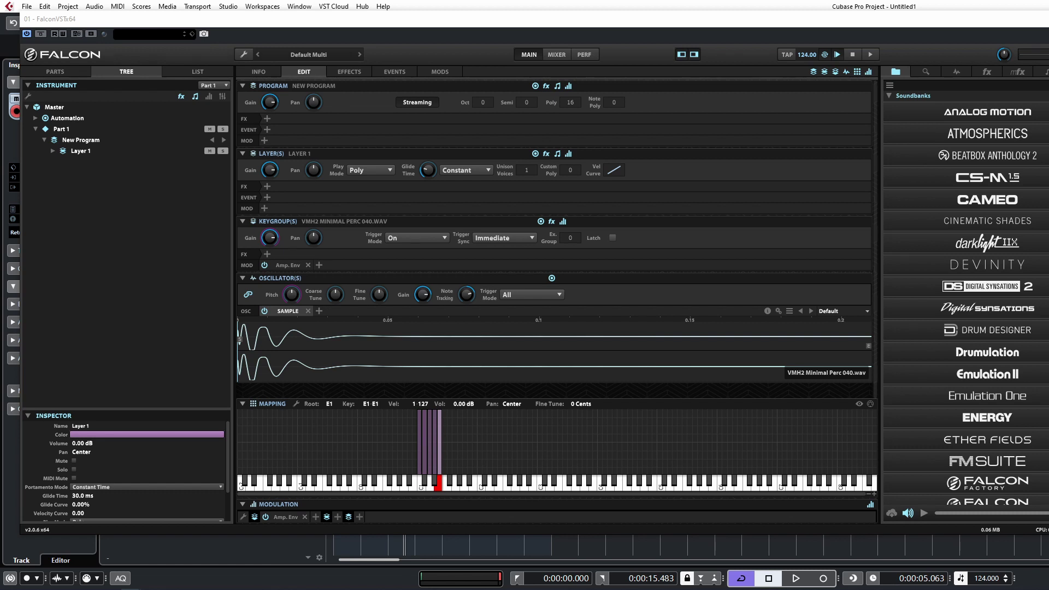
{"action": "left_click_drag", "start_coordinate": [457, 457], "coordinate": [443, 469]}
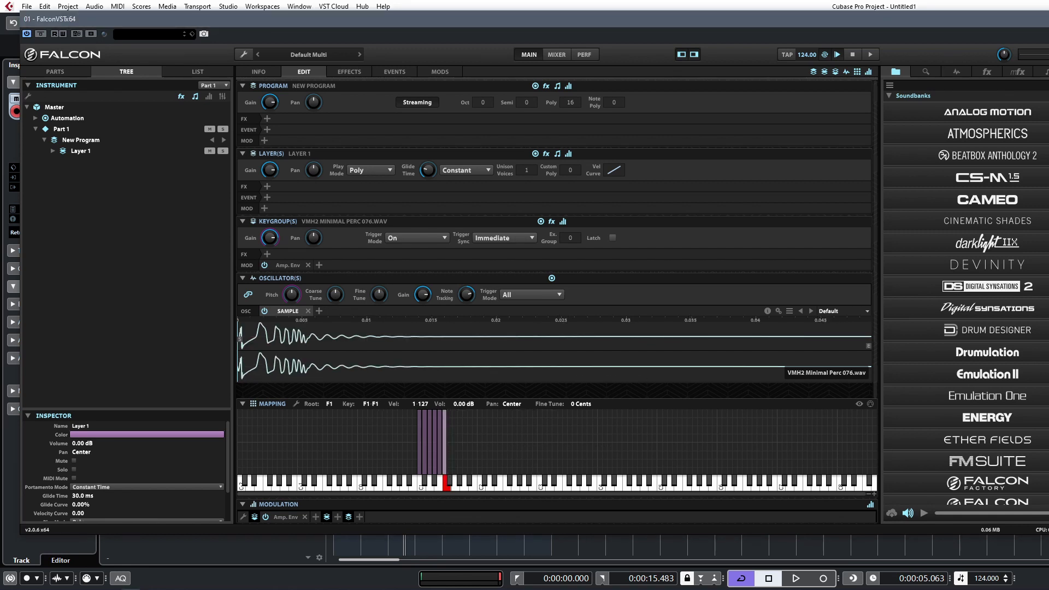
{"action": "left_click_drag", "start_coordinate": [732, 464], "coordinate": [450, 478]}
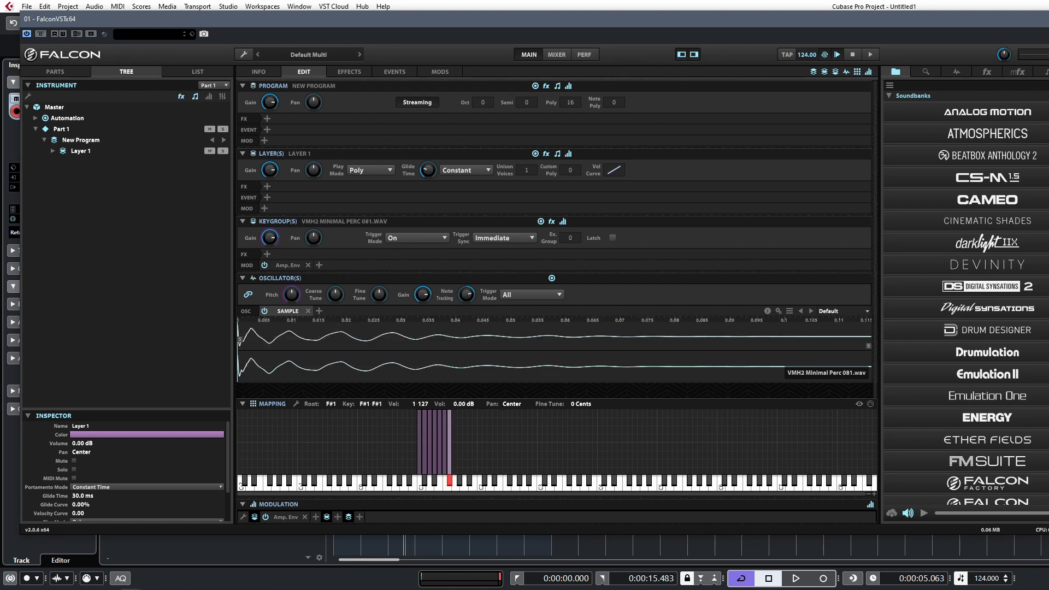
{"action": "left_click_drag", "start_coordinate": [775, 467], "coordinate": [455, 469]}
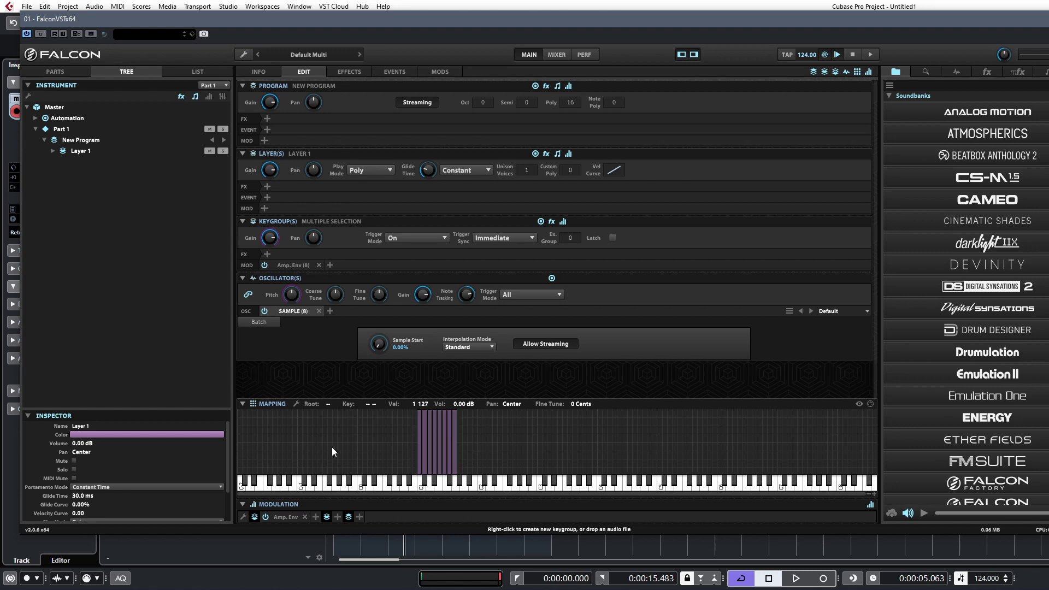
Review the batch options for the eight samples and inspect individual keygroups in the mapping.
{"action": "left_click", "coordinate": [267, 323]}
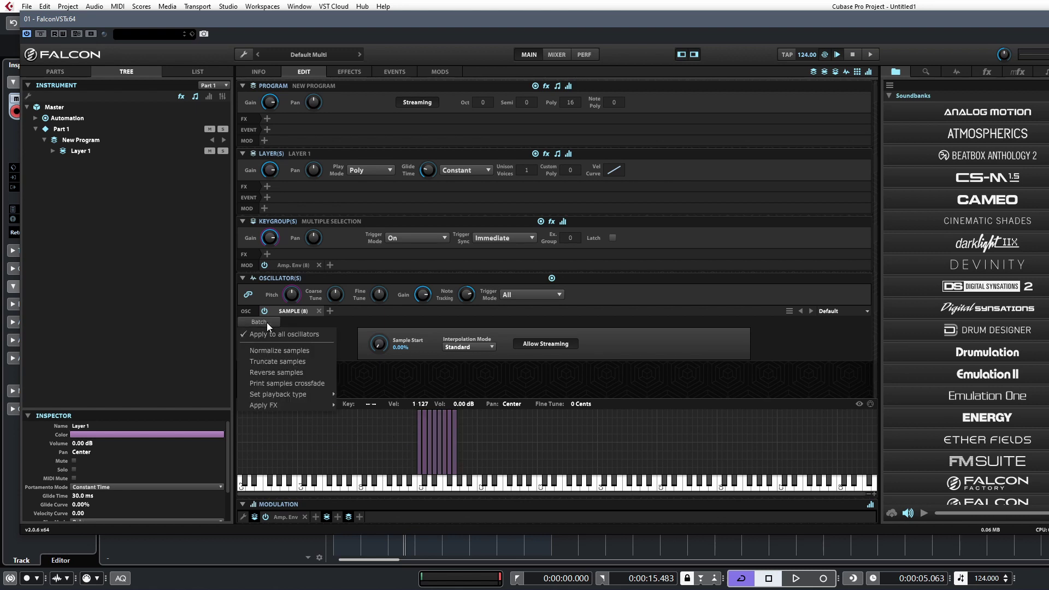
{"action": "left_click", "coordinate": [503, 387]}
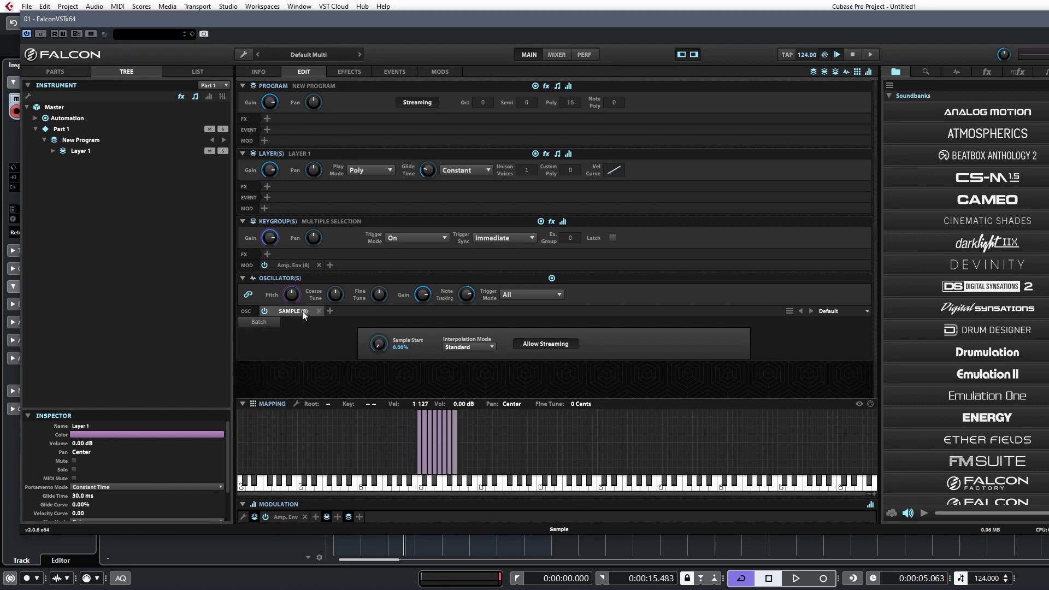
{"action": "left_click", "coordinate": [419, 441]}
{"action": "left_click", "coordinate": [429, 439]}
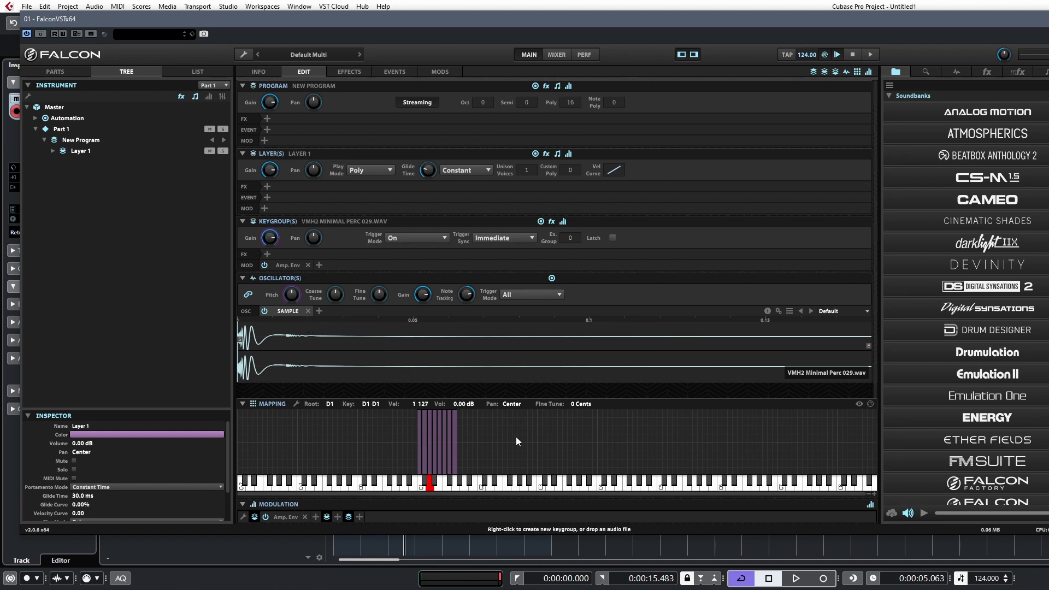
{"action": "left_click_drag", "start_coordinate": [516, 437], "coordinate": [557, 459]}
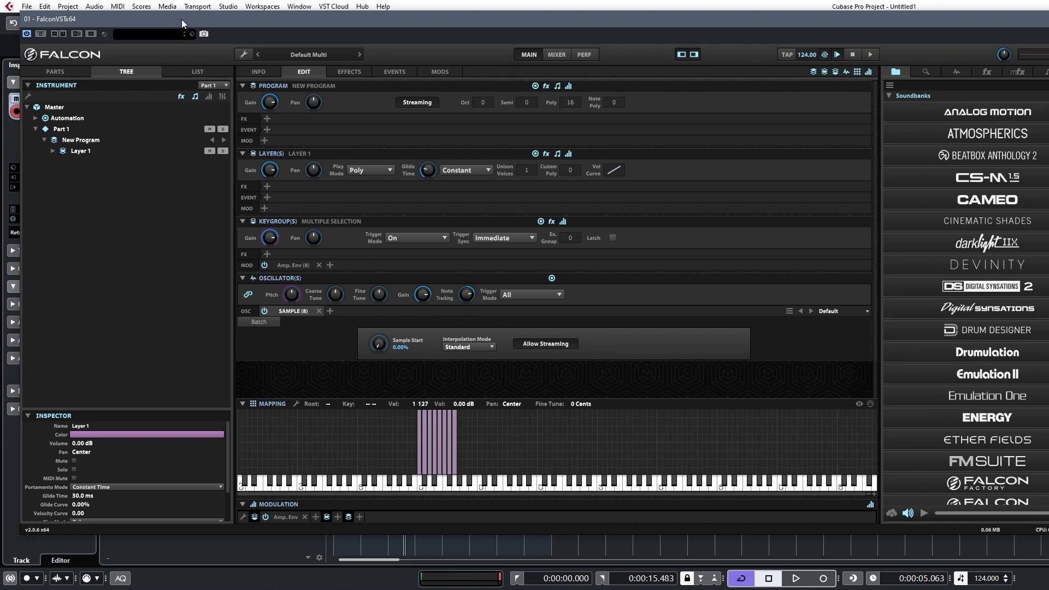
Reposition the instrument window and add a Euclidean Drum Sequencer script processor to Layer 1's events.
{"action": "left_click_drag", "start_coordinate": [182, 18], "coordinate": [162, 19]}
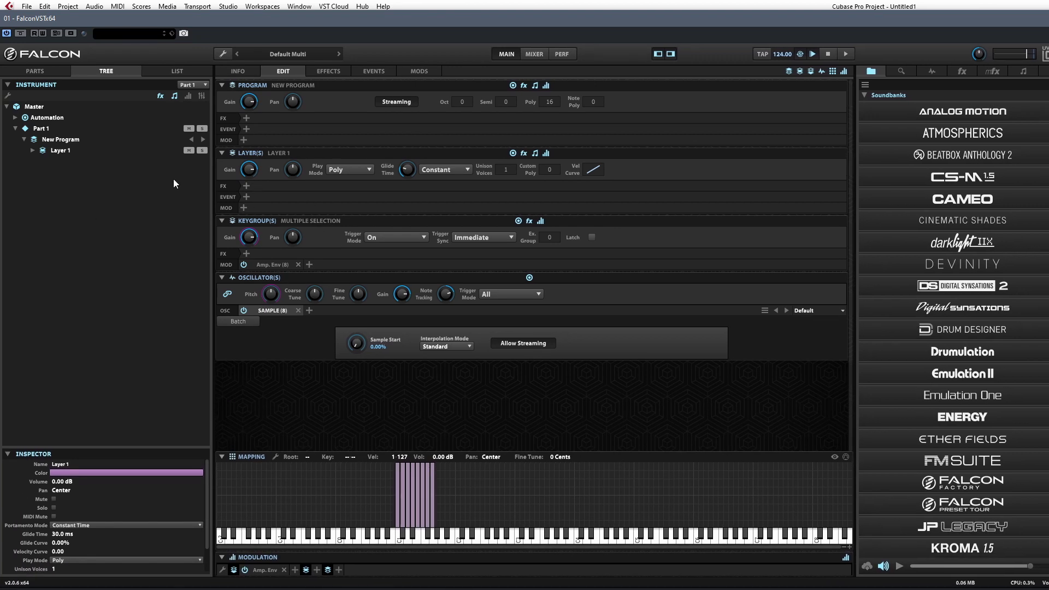
{"action": "left_click", "coordinate": [248, 196]}
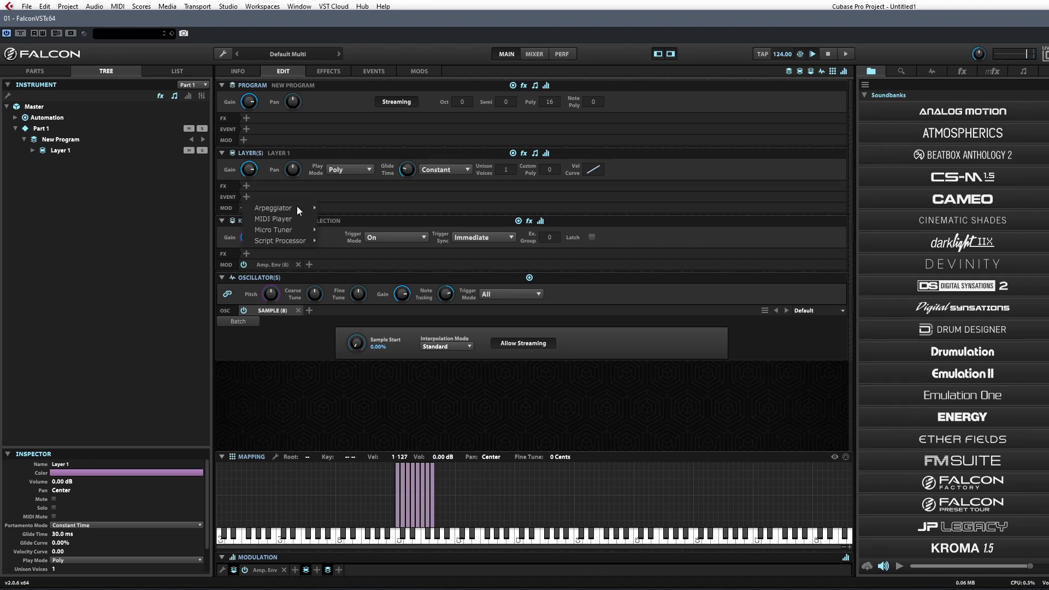
{"action": "mouse_move", "coordinate": [280, 240]}
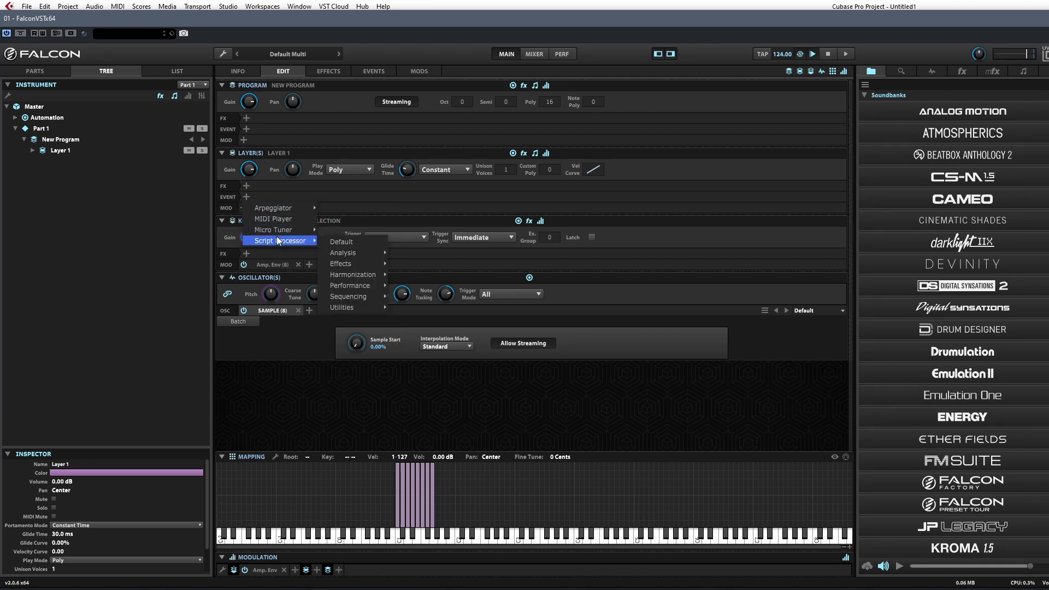
{"action": "mouse_move", "coordinate": [352, 299]}
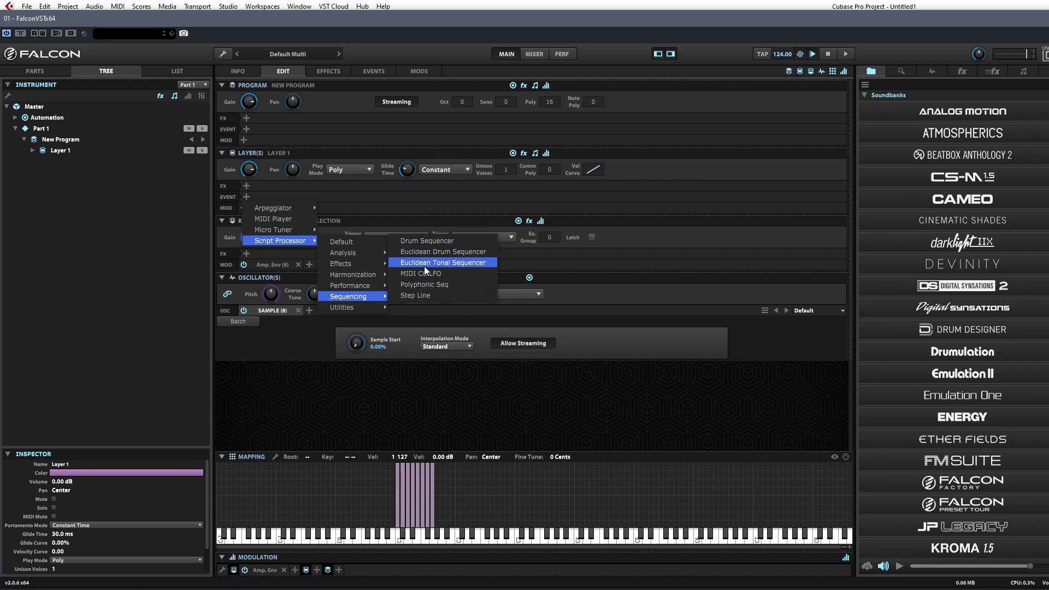
{"action": "left_click", "coordinate": [425, 252]}
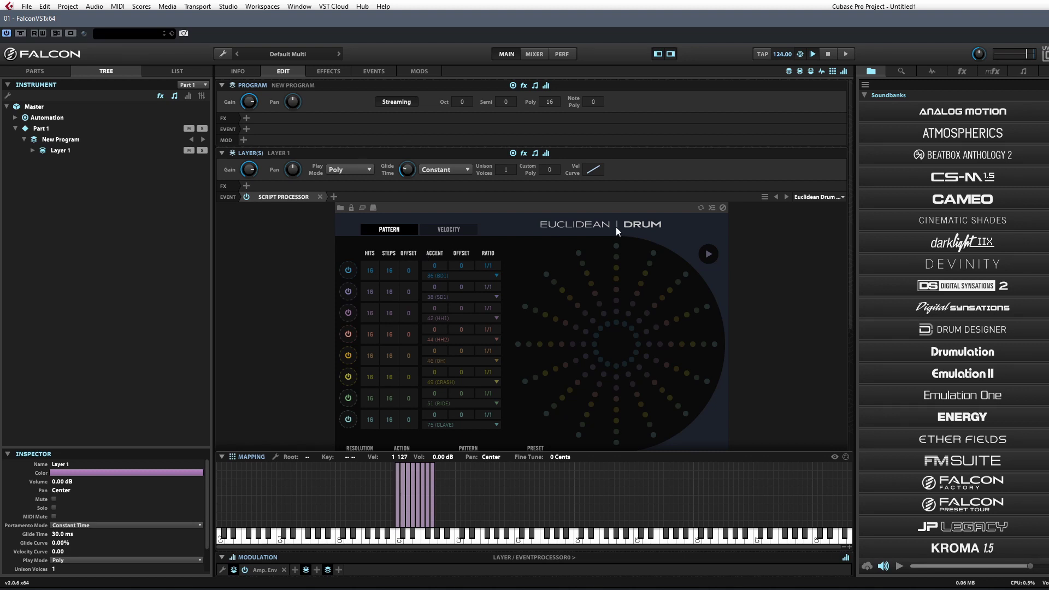
Audition several of the mapped percussion samples on the mapping keyboard.
{"action": "scroll", "coordinate": [727, 252], "scroll_direction": "down", "scroll_amount": 2}
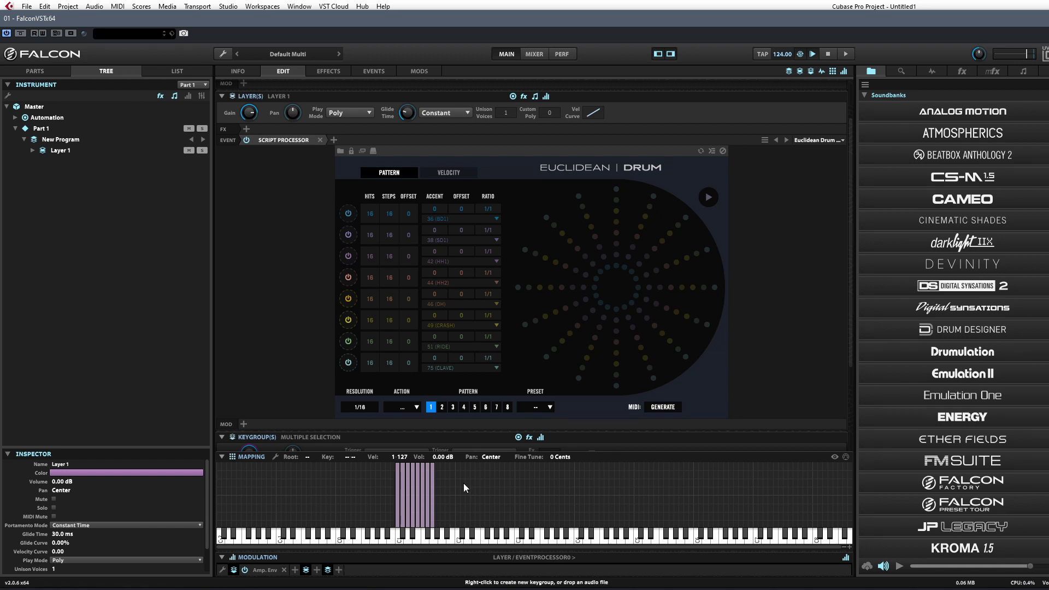
{"action": "left_click", "coordinate": [406, 537]}
{"action": "left_click", "coordinate": [416, 540]}
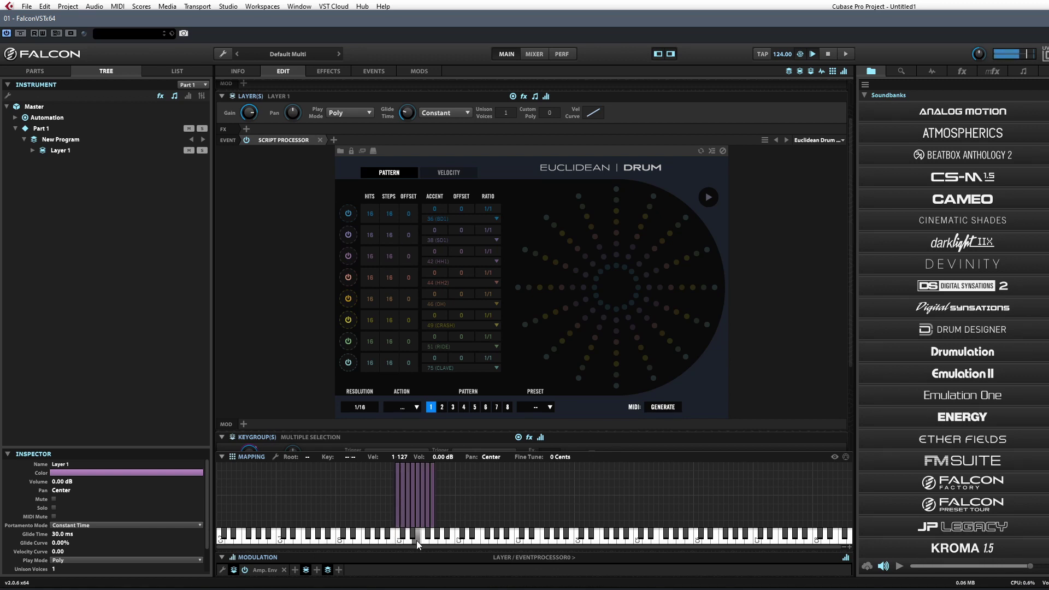
{"action": "left_click", "coordinate": [422, 541]}
Enable the first sequencer lane, briefly play its pattern, and adjust the global volume.
{"action": "left_click", "coordinate": [348, 213]}
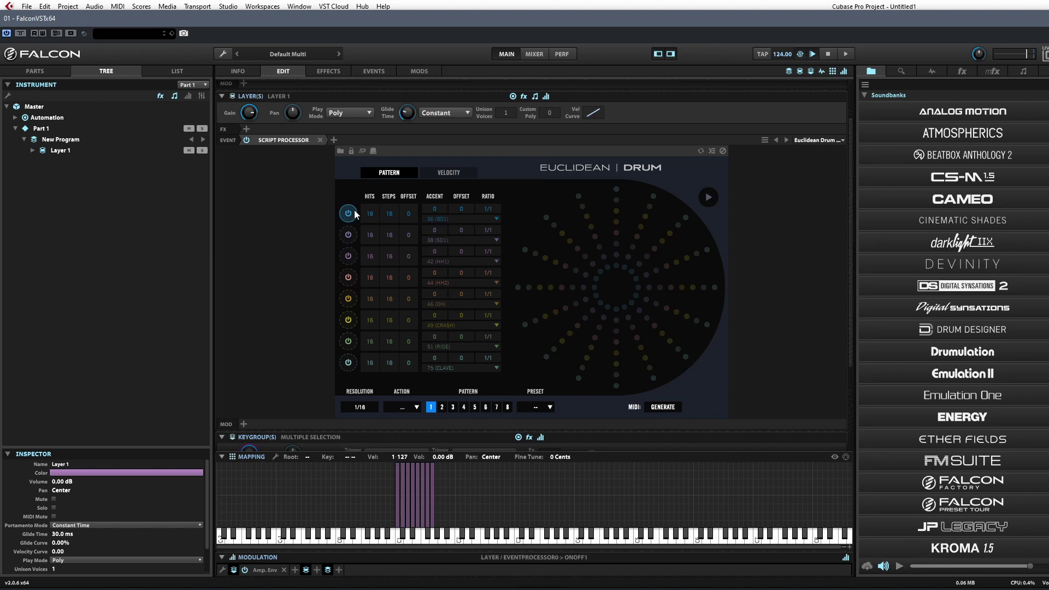
{"action": "left_click", "coordinate": [706, 198]}
{"action": "left_click", "coordinate": [706, 198]}
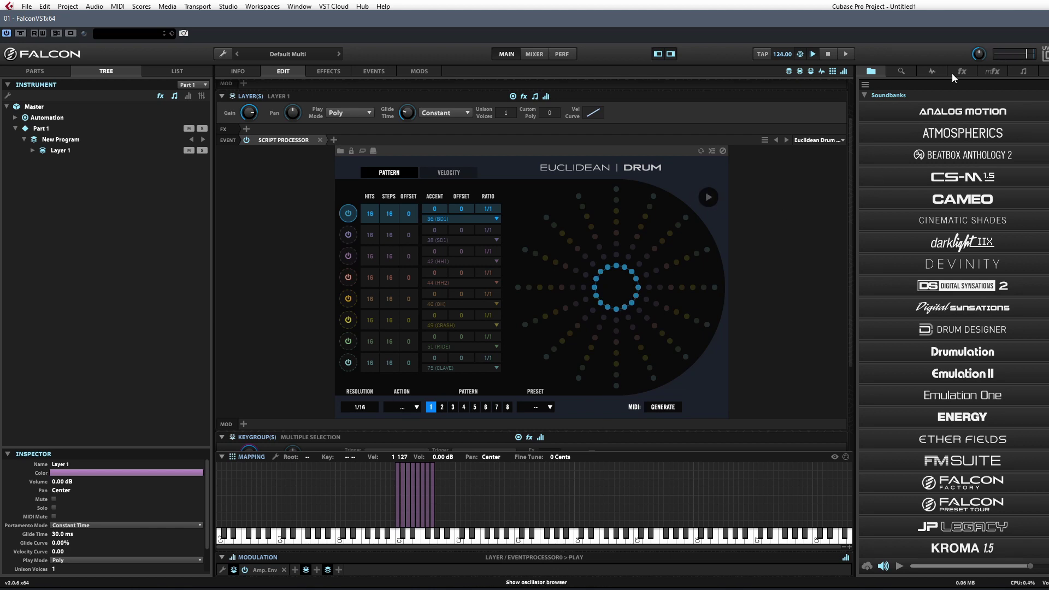
{"action": "left_click_drag", "start_coordinate": [1026, 57], "coordinate": [1025, 59]}
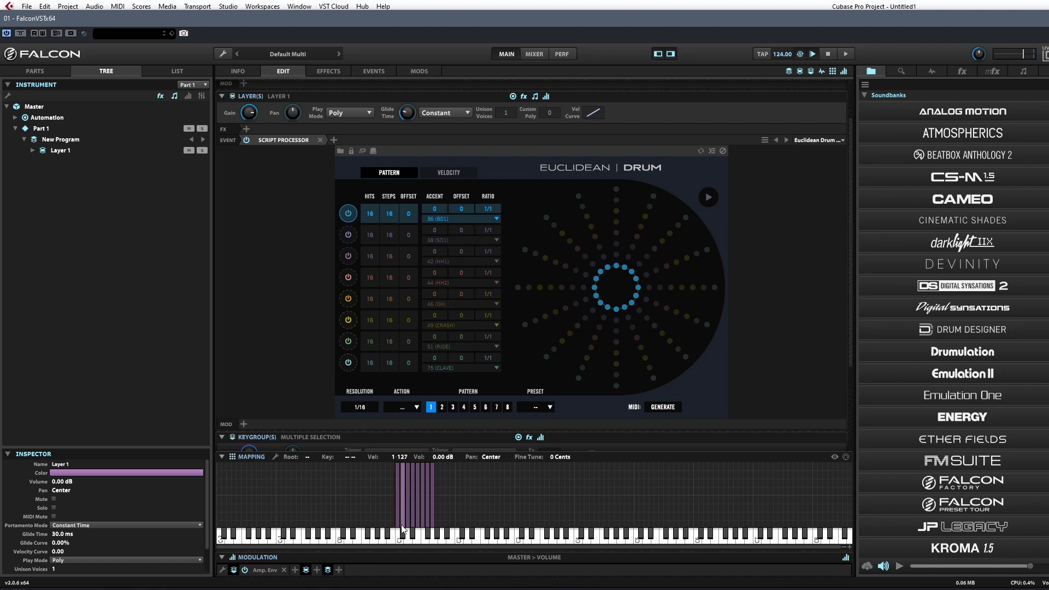
Assign the second, third and fourth sequencer lanes to keys 37 (RIM), 38 (SD1) and 39 (CLAP).
{"action": "left_click", "coordinate": [438, 240]}
{"action": "left_click", "coordinate": [470, 257]}
{"action": "left_click", "coordinate": [431, 261]}
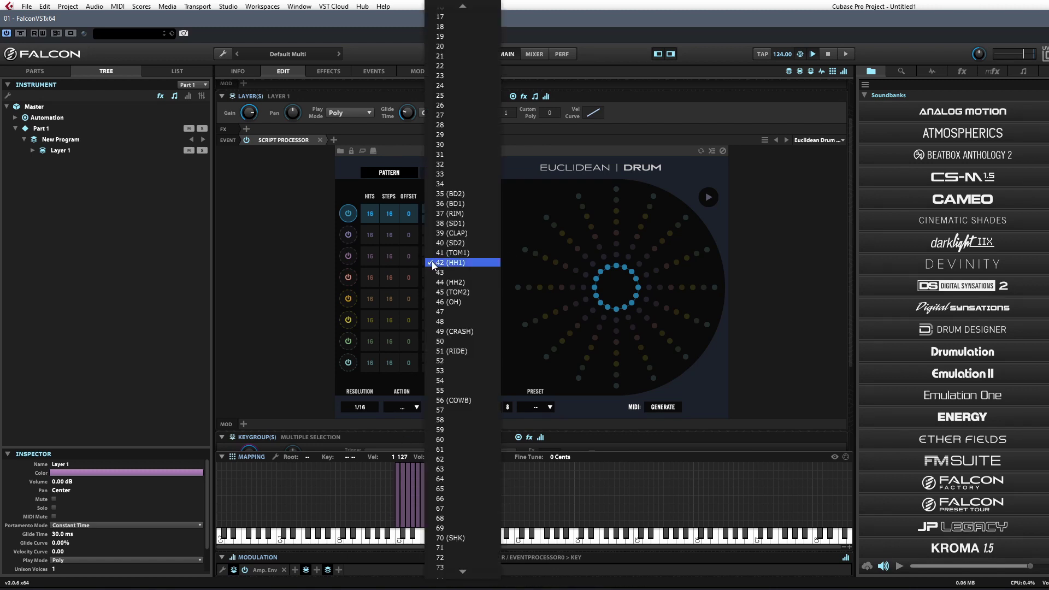
{"action": "left_click", "coordinate": [447, 225]}
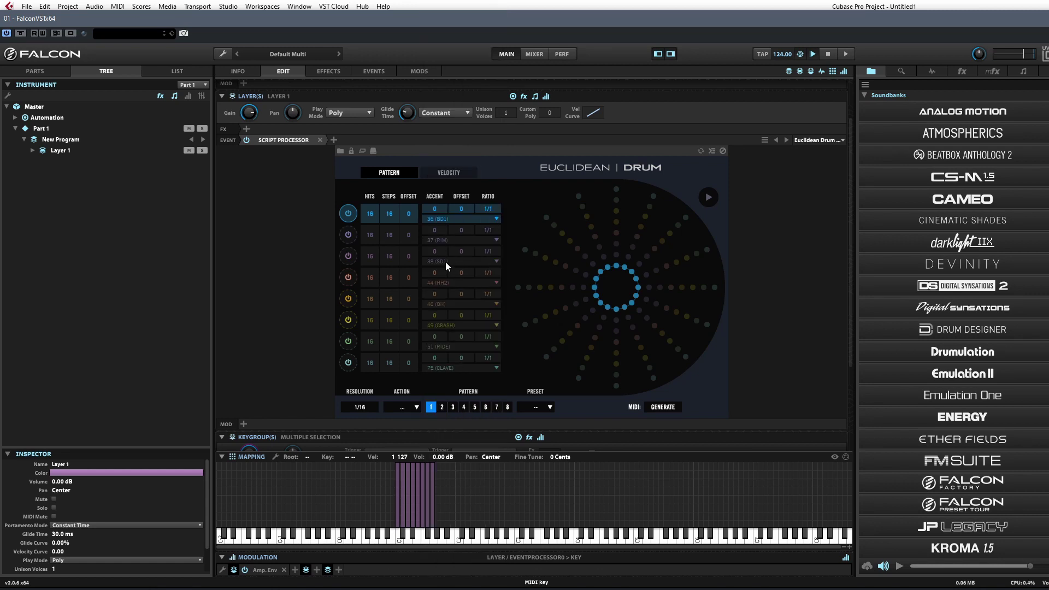
{"action": "left_click", "coordinate": [441, 283]}
{"action": "left_click", "coordinate": [449, 237]}
Assign the fifth to eighth sequencer lanes to keys 40 (SD2), 41 (TOM1), 42 (HH1) and 43.
{"action": "left_click", "coordinate": [437, 304]}
{"action": "left_click", "coordinate": [450, 245]}
{"action": "left_click", "coordinate": [442, 324]}
{"action": "left_click", "coordinate": [455, 261]}
{"action": "left_click", "coordinate": [437, 346]}
{"action": "left_click", "coordinate": [454, 257]}
{"action": "left_click", "coordinate": [445, 368]}
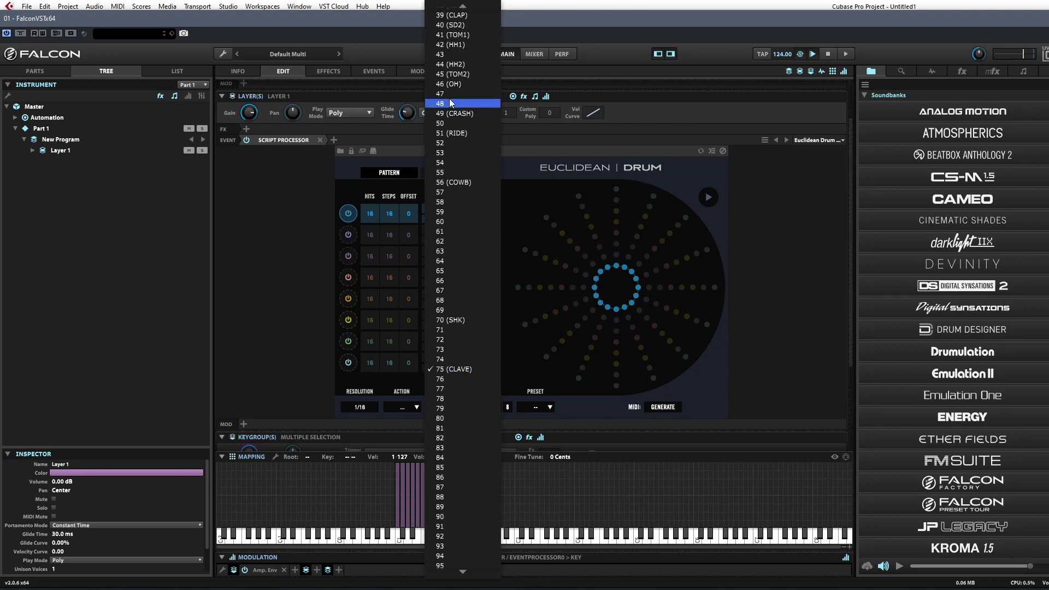
{"action": "left_click", "coordinate": [451, 56]}
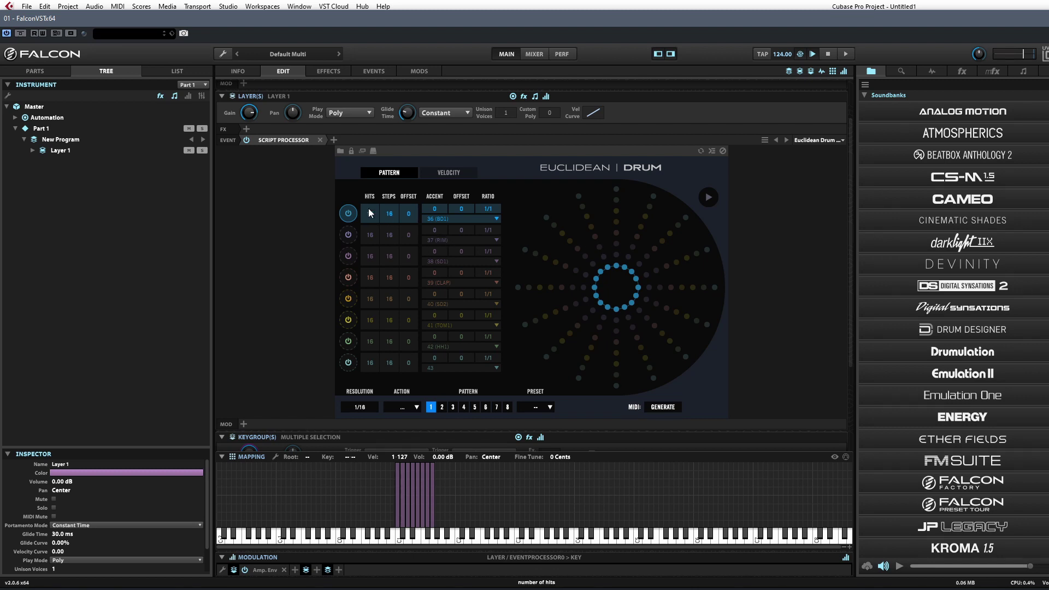
Set the first lane to 5 hits and audition the resulting pattern.
{"action": "left_click_drag", "start_coordinate": [369, 209], "coordinate": [362, 312]}
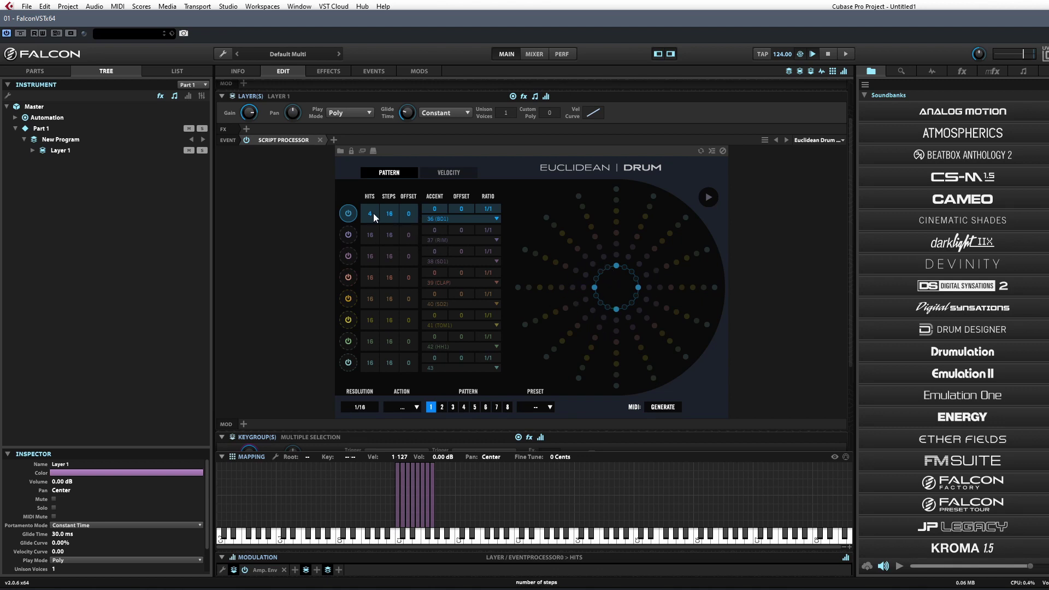
{"action": "left_click_drag", "start_coordinate": [378, 218], "coordinate": [379, 212]}
{"action": "scroll", "coordinate": [578, 191], "scroll_direction": "down", "scroll_amount": 2}
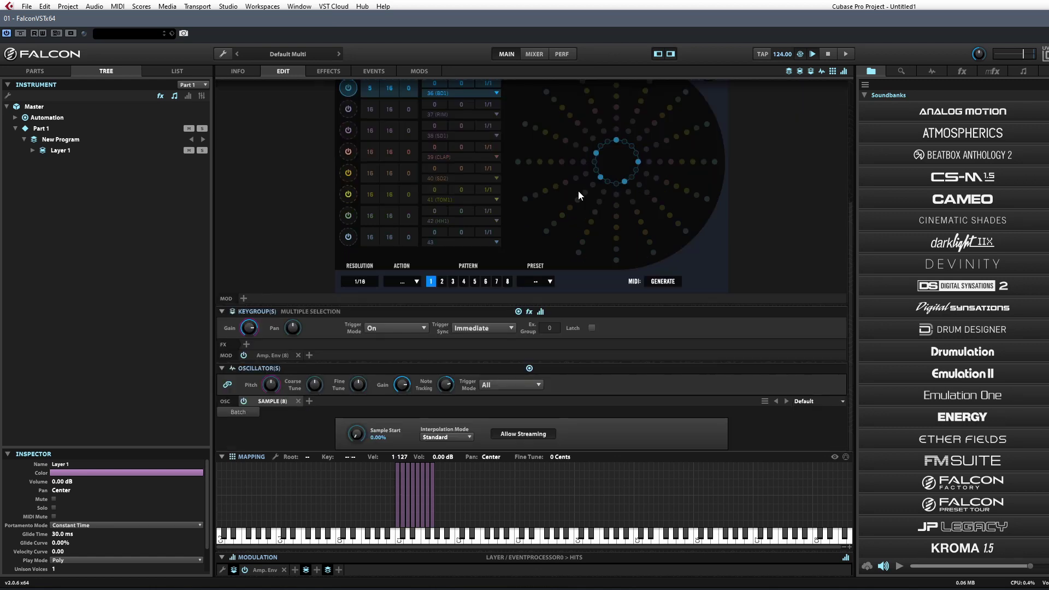
{"action": "scroll", "coordinate": [294, 149], "scroll_direction": "up", "scroll_amount": 4}
{"action": "scroll", "coordinate": [545, 293], "scroll_direction": "down", "scroll_amount": 2}
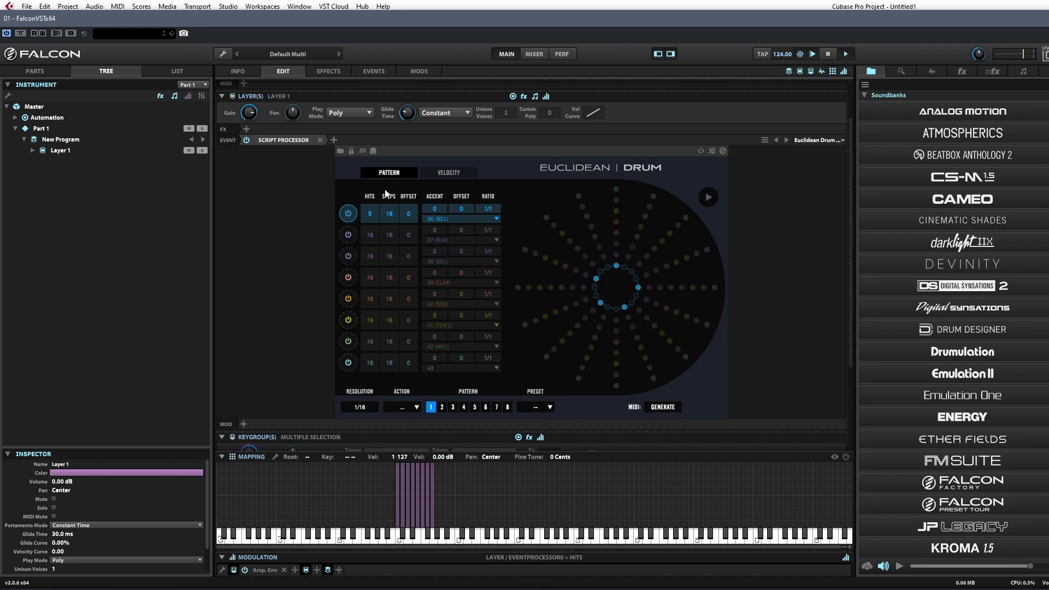
{"action": "left_click", "coordinate": [701, 202]}
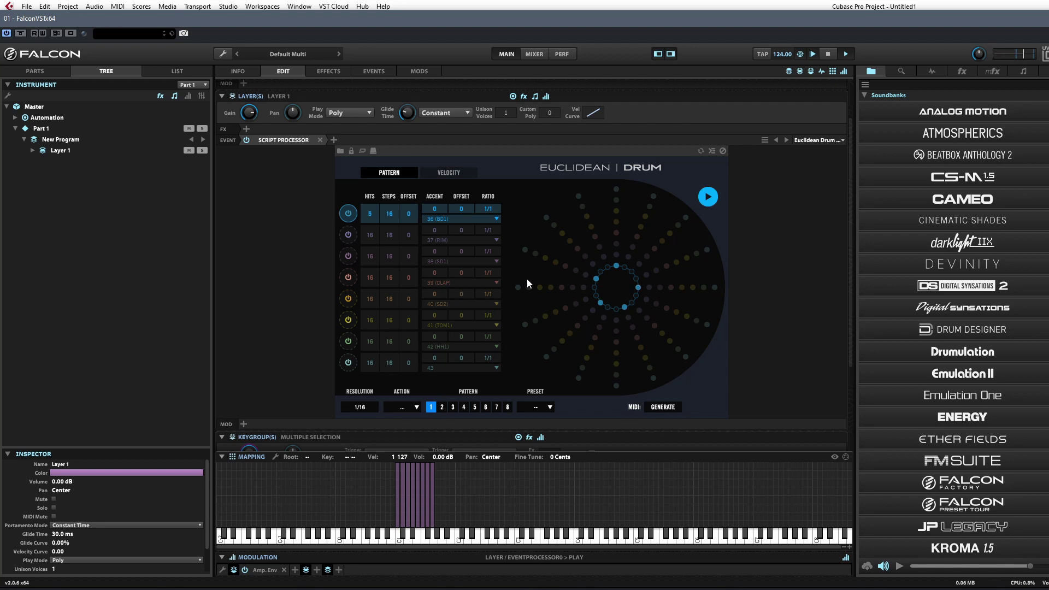
{"action": "left_click", "coordinate": [708, 197]}
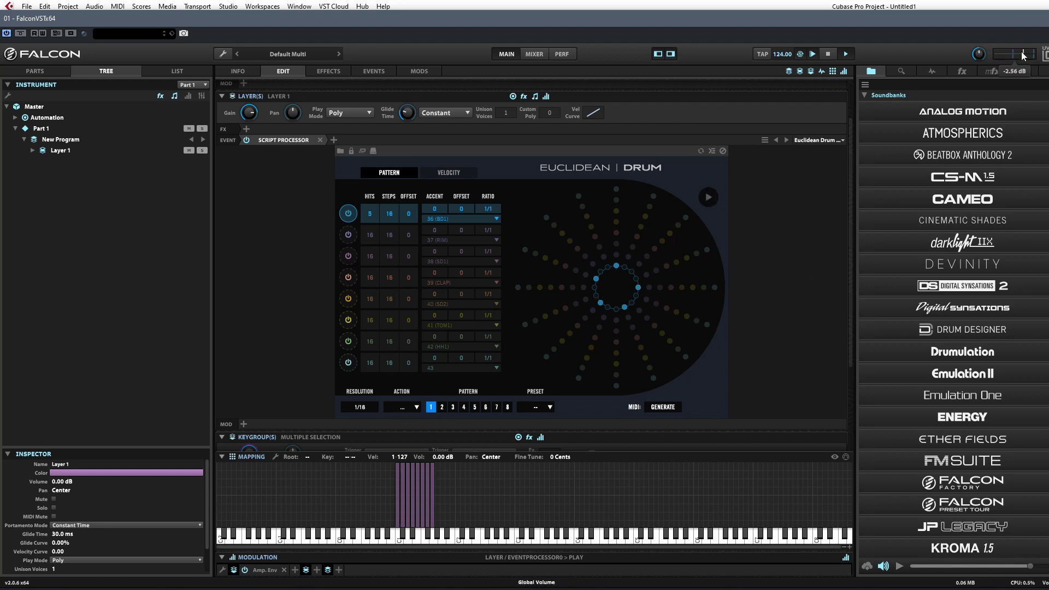
Enable the second lane and set it to 12 hits with an offset of 1, auditioning the pattern.
{"action": "left_click", "coordinate": [347, 235]}
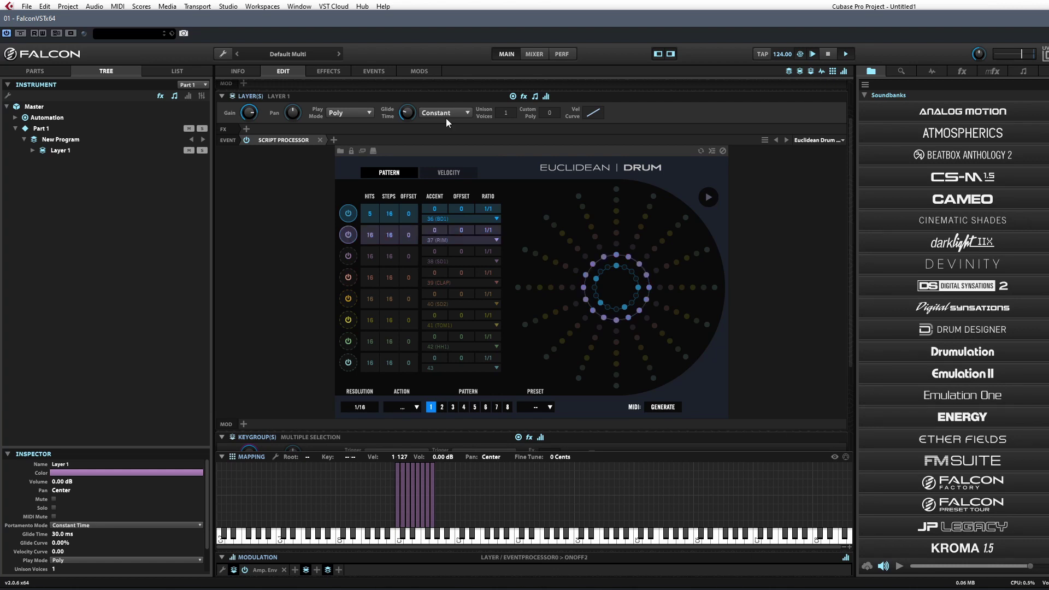
{"action": "left_click", "coordinate": [707, 197]}
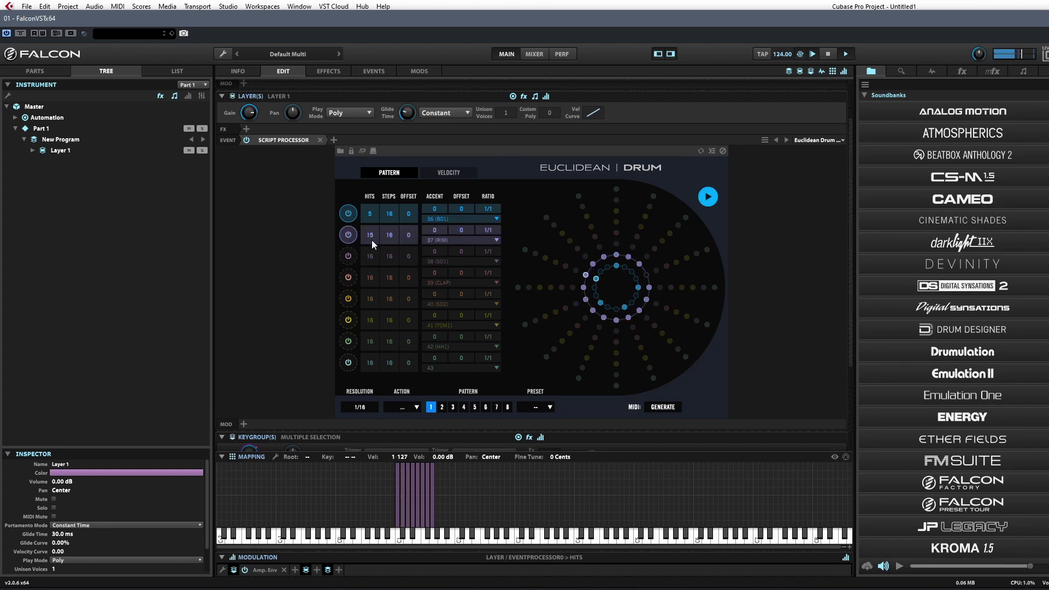
{"action": "mouse_move", "coordinate": [371, 240]}
{"action": "left_mouse_down"}
{"action": "mouse_move", "coordinate": [375, 257]}
{"action": "mouse_move", "coordinate": [375, 243]}
{"action": "left_mouse_up"}
{"action": "left_click", "coordinate": [708, 196]}
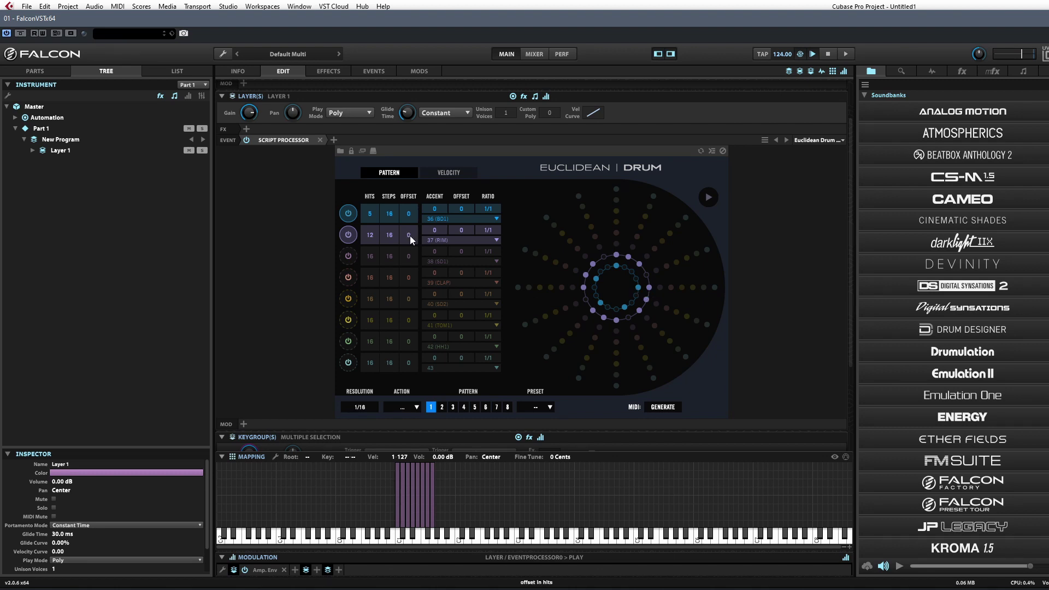
{"action": "left_click_drag", "start_coordinate": [410, 235], "coordinate": [412, 229]}
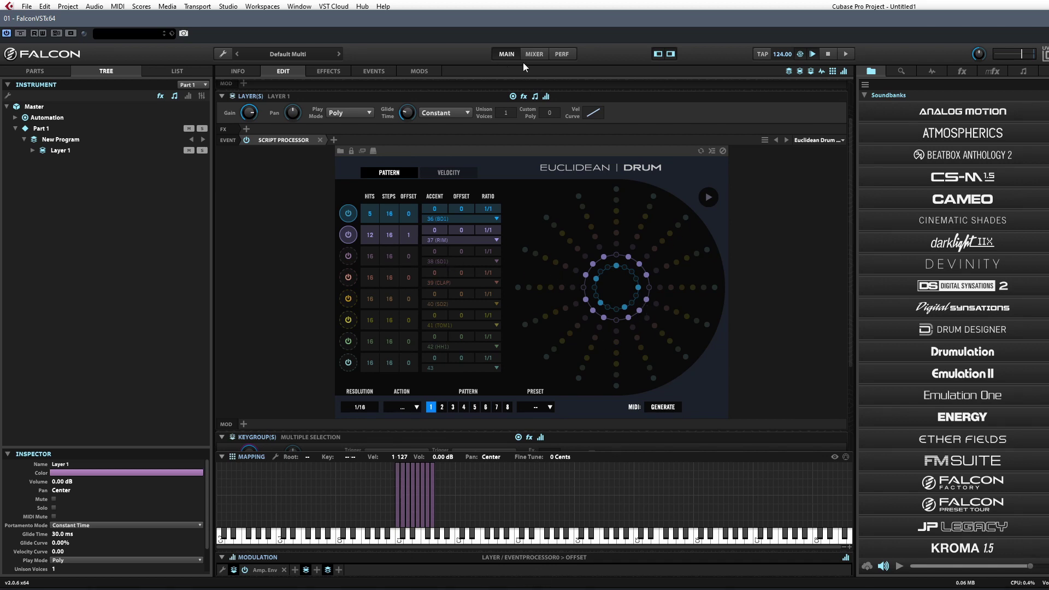
Enable the third lane and set it to 6 hits over 9 steps, auditioning the pattern.
{"action": "left_click", "coordinate": [709, 198]}
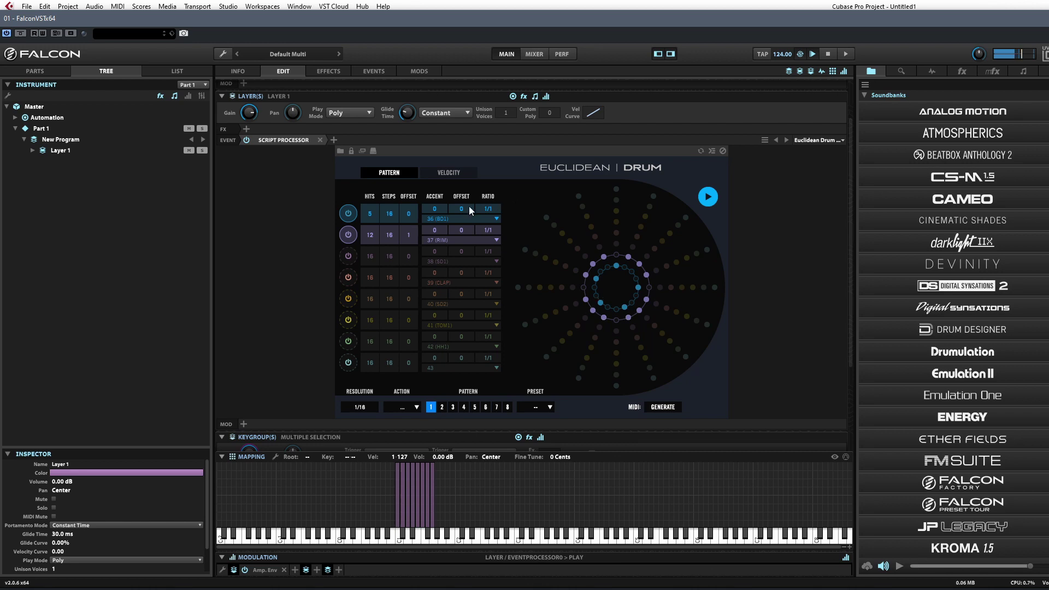
{"action": "left_click", "coordinate": [351, 258]}
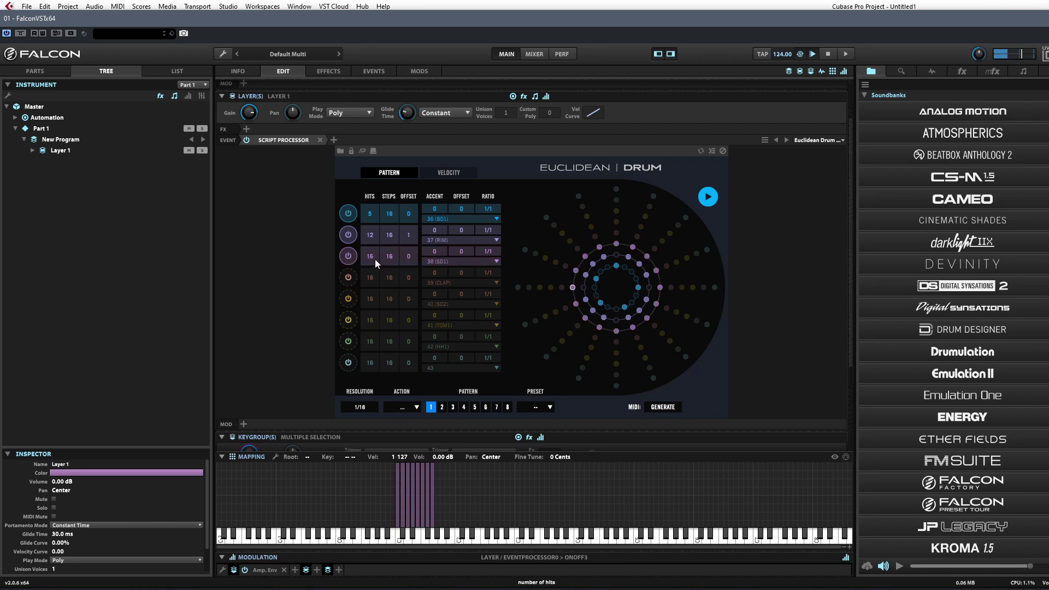
{"action": "left_click_drag", "start_coordinate": [375, 259], "coordinate": [376, 288]}
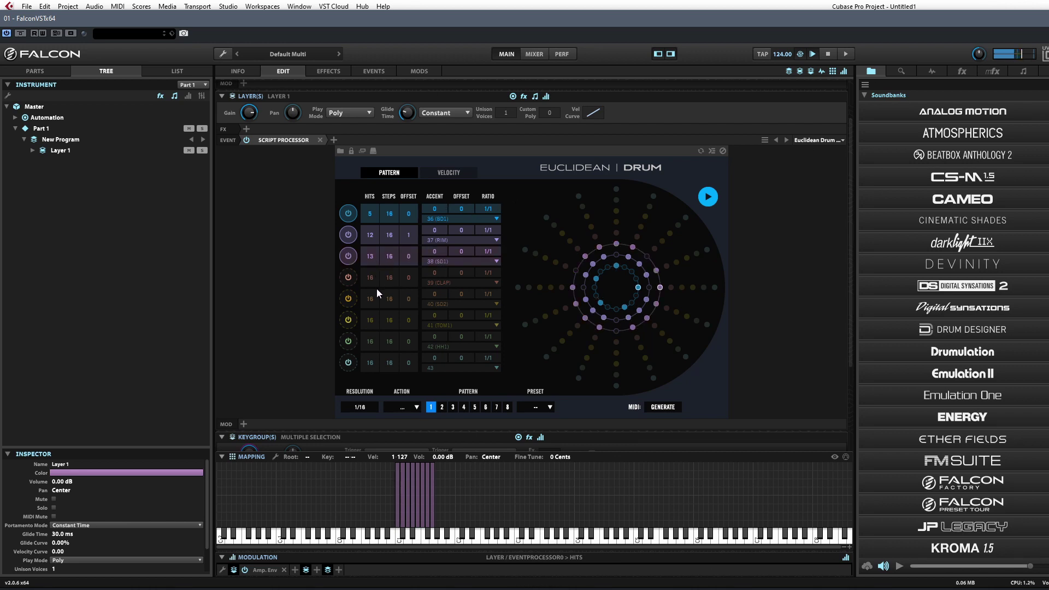
{"action": "left_click", "coordinate": [393, 261]}
{"action": "left_click_drag", "start_coordinate": [393, 261], "coordinate": [383, 295]}
{"action": "mouse_move", "coordinate": [369, 258]}
{"action": "left_mouse_down"}
{"action": "mouse_move", "coordinate": [368, 290]}
{"action": "mouse_move", "coordinate": [373, 262]}
{"action": "left_mouse_up"}
{"action": "left_click", "coordinate": [708, 196]}
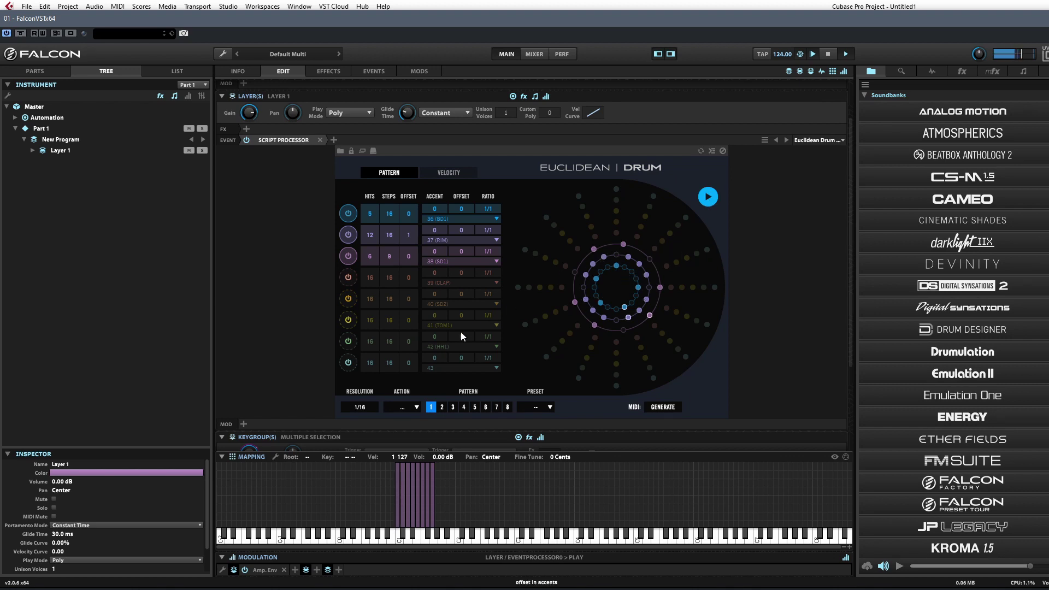
Enable the fourth lane with 5 hits over 12 steps and the fifth lane with 8 hits over 12 steps.
{"action": "left_click", "coordinate": [349, 277]}
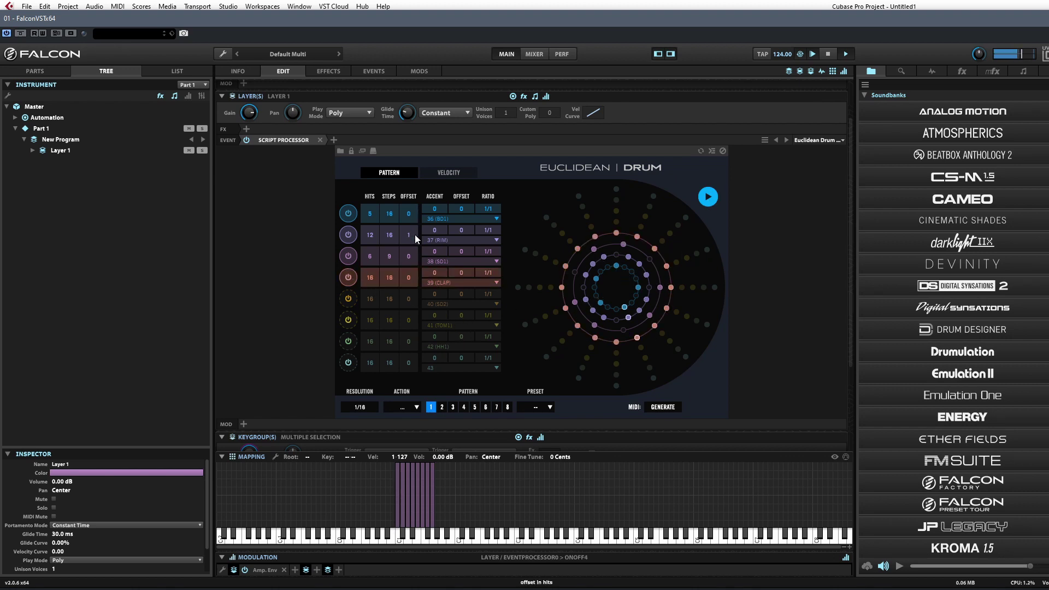
{"action": "left_click_drag", "start_coordinate": [391, 278], "coordinate": [356, 362]}
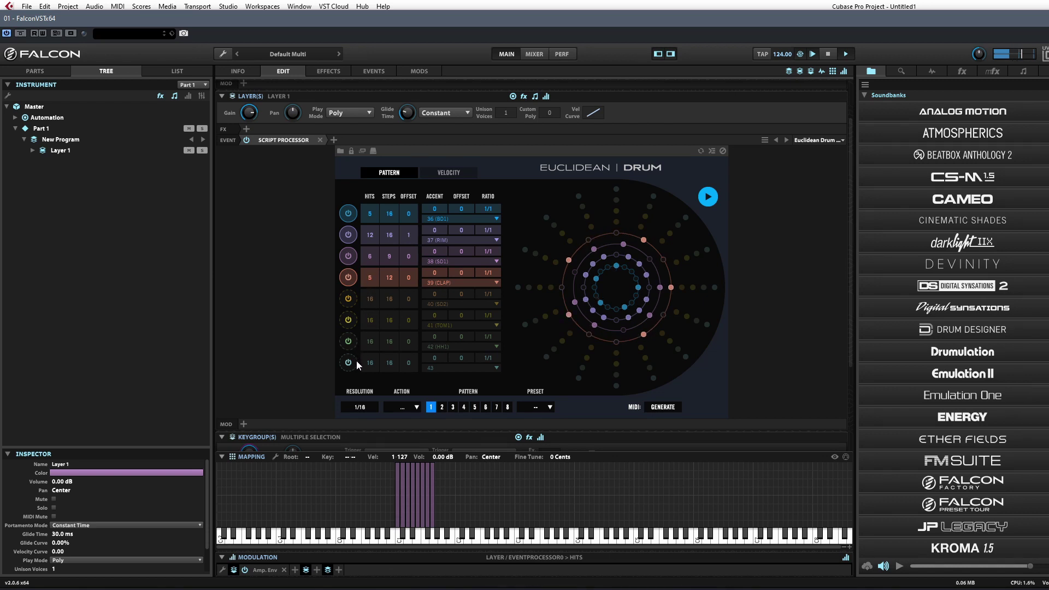
{"action": "left_click_drag", "start_coordinate": [375, 298], "coordinate": [372, 368]}
{"action": "left_click", "coordinate": [349, 299]}
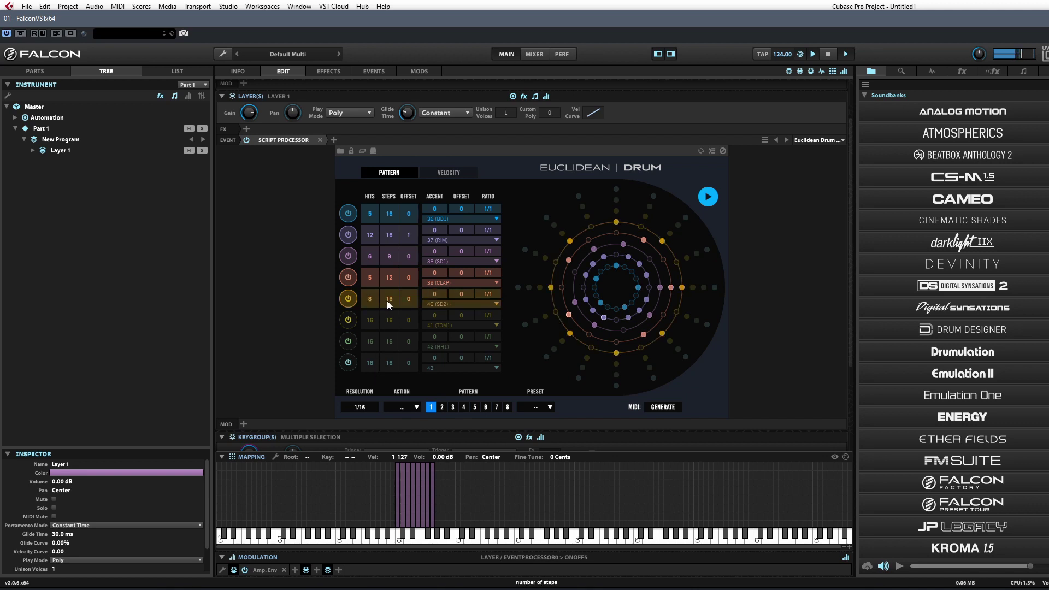
{"action": "left_click_drag", "start_coordinate": [387, 301], "coordinate": [387, 338]}
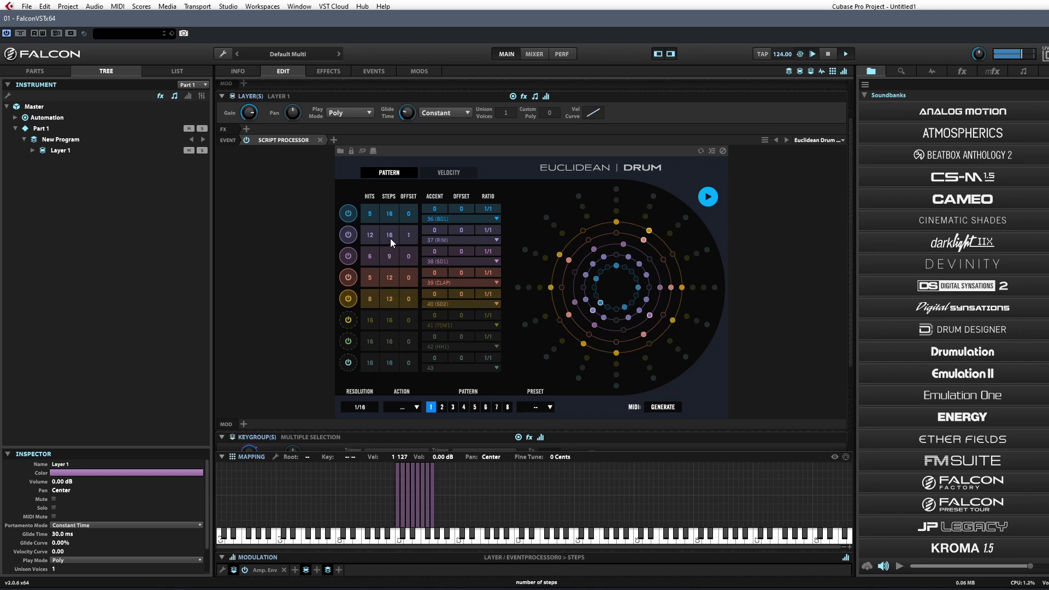
Set the second lane to 8 hits over 13 steps, the third to 13 steps, and the fifth to 3 hits over 8 steps.
{"action": "mouse_move", "coordinate": [391, 239]}
{"action": "left_mouse_down"}
{"action": "mouse_move", "coordinate": [390, 215]}
{"action": "mouse_move", "coordinate": [391, 257]}
{"action": "left_mouse_up"}
{"action": "left_click_drag", "start_coordinate": [391, 299], "coordinate": [392, 332]}
{"action": "left_click_drag", "start_coordinate": [370, 297], "coordinate": [371, 392]}
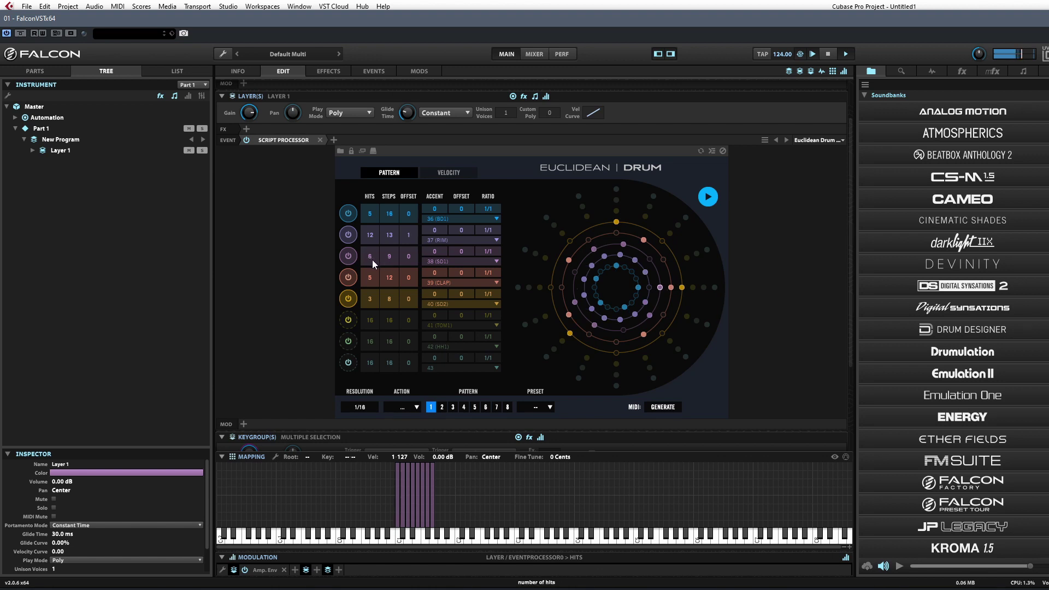
{"action": "left_click_drag", "start_coordinate": [395, 251], "coordinate": [375, 281]}
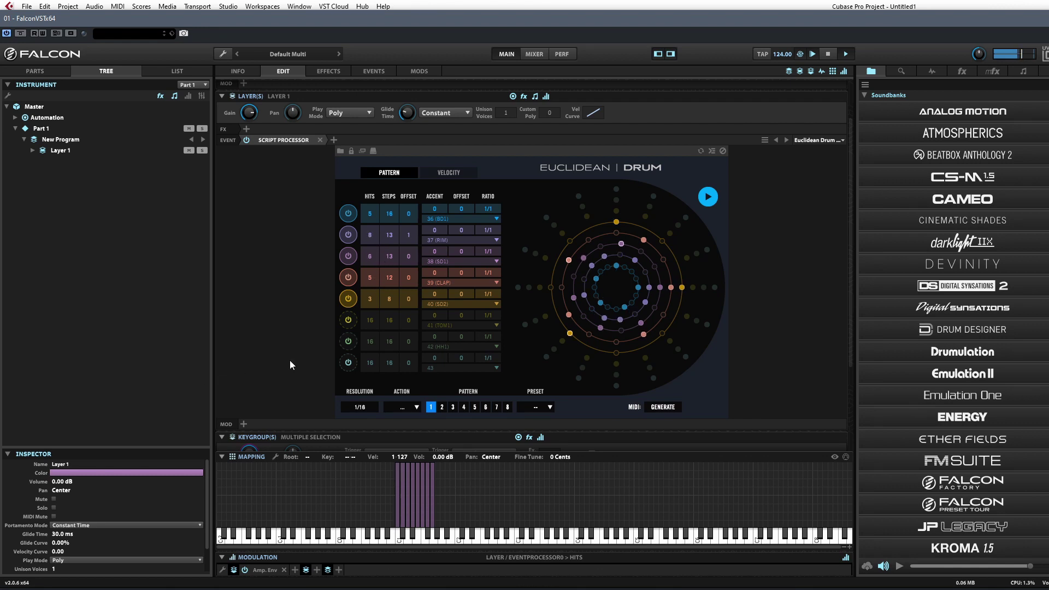
Enable the sixth lane, offset the fourth and fifth lanes by 1 and the third by 2, and audition the pattern.
{"action": "left_click", "coordinate": [350, 322]}
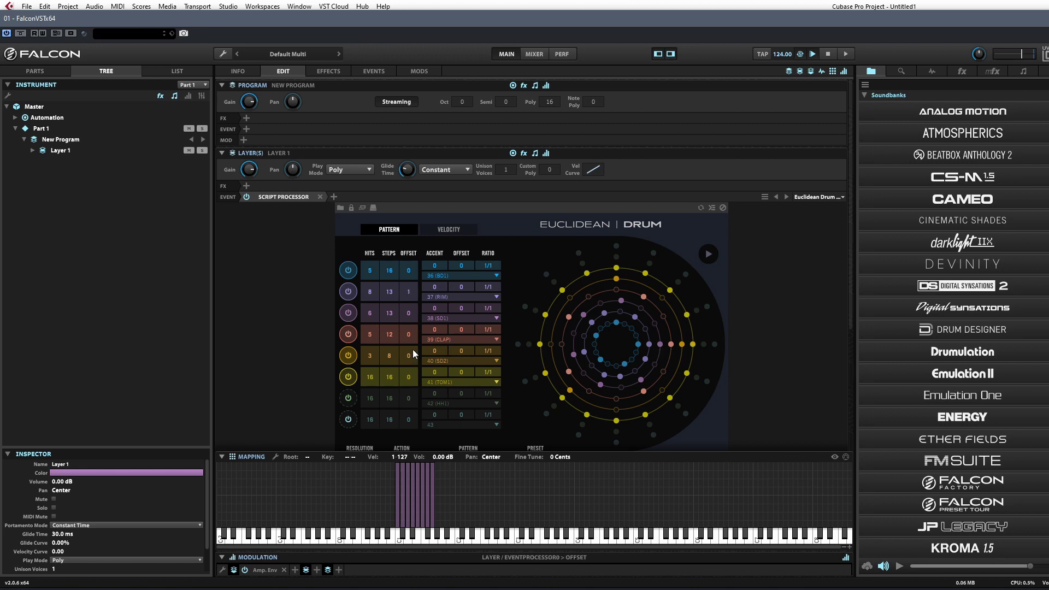
{"action": "left_click_drag", "start_coordinate": [412, 349], "coordinate": [414, 320]}
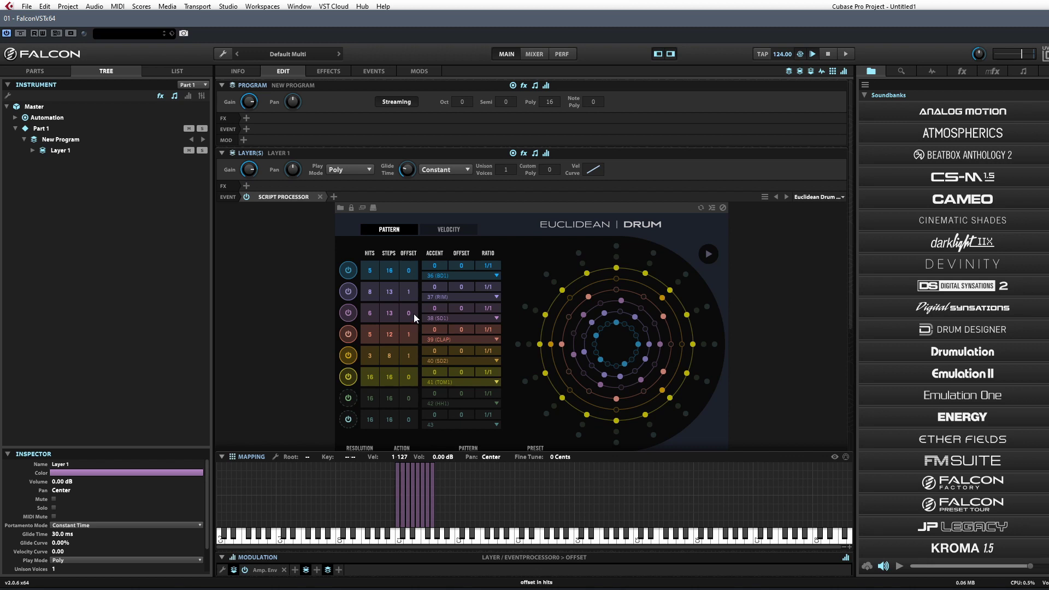
{"action": "left_click_drag", "start_coordinate": [414, 312], "coordinate": [415, 288]}
{"action": "left_click", "coordinate": [709, 254]}
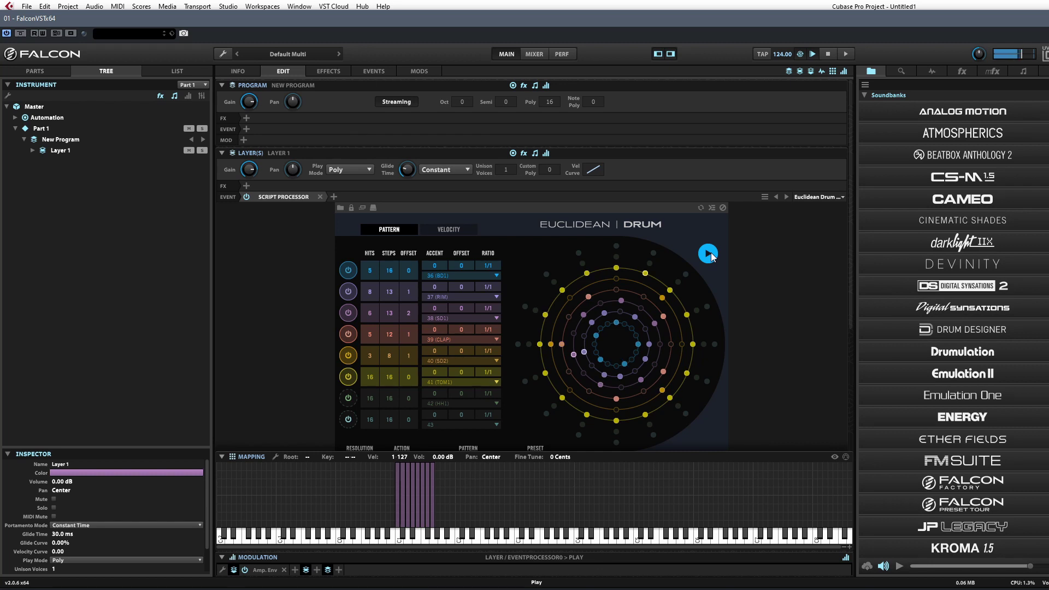
{"action": "left_click", "coordinate": [710, 253]}
Add a Digital Filter effect to the keygroups and lower its cutoff frequency to 449.1 Hz.
{"action": "scroll", "coordinate": [487, 255], "scroll_direction": "down", "scroll_amount": 5}
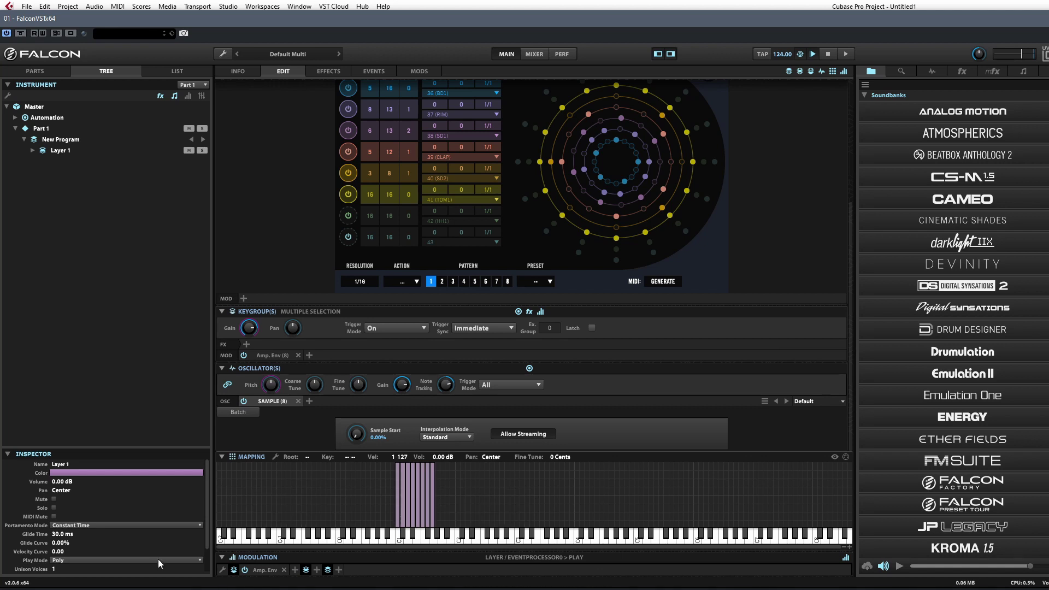
{"action": "scroll", "coordinate": [103, 508], "scroll_direction": "down", "scroll_amount": 1}
{"action": "scroll", "coordinate": [441, 335], "scroll_direction": "up", "scroll_amount": 2}
{"action": "scroll", "coordinate": [385, 294], "scroll_direction": "down", "scroll_amount": 1}
{"action": "scroll", "coordinate": [304, 133], "scroll_direction": "down", "scroll_amount": 2}
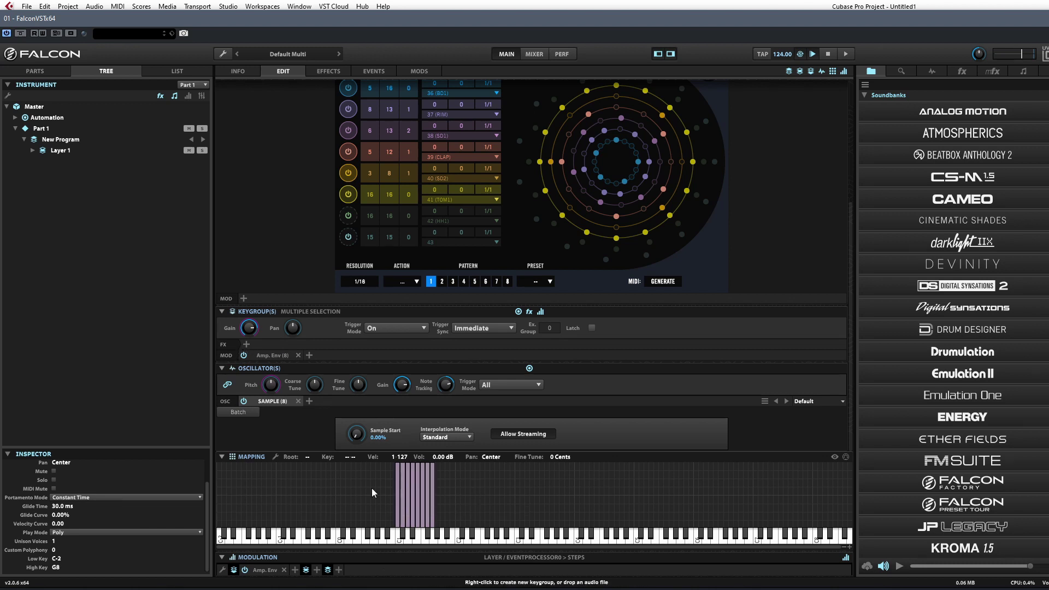
{"action": "left_click", "coordinate": [247, 345]}
{"action": "mouse_move", "coordinate": [287, 388]}
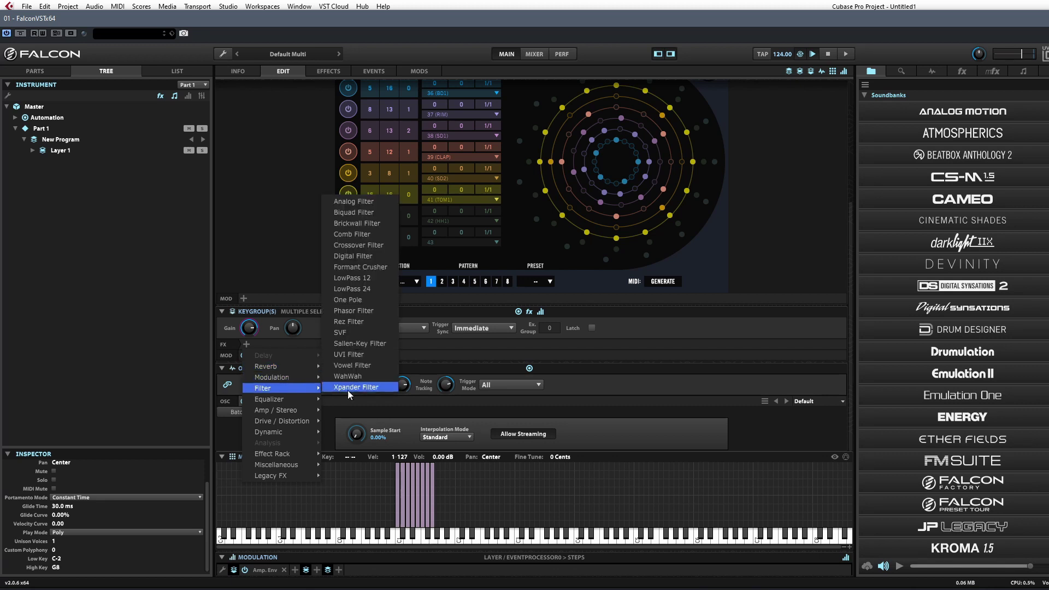
{"action": "left_click", "coordinate": [342, 257]}
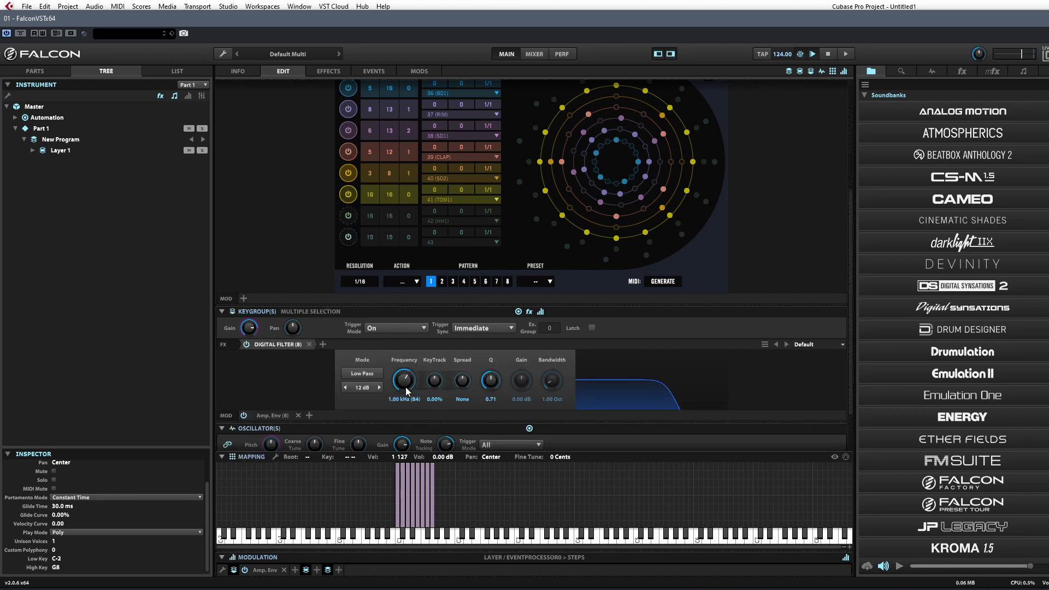
{"action": "left_click_drag", "start_coordinate": [406, 382], "coordinate": [407, 396]}
Start the sequencer playing and lower the filter's cutoff frequency to 25.6 Hz.
{"action": "scroll", "coordinate": [710, 229], "scroll_direction": "up", "scroll_amount": 10}
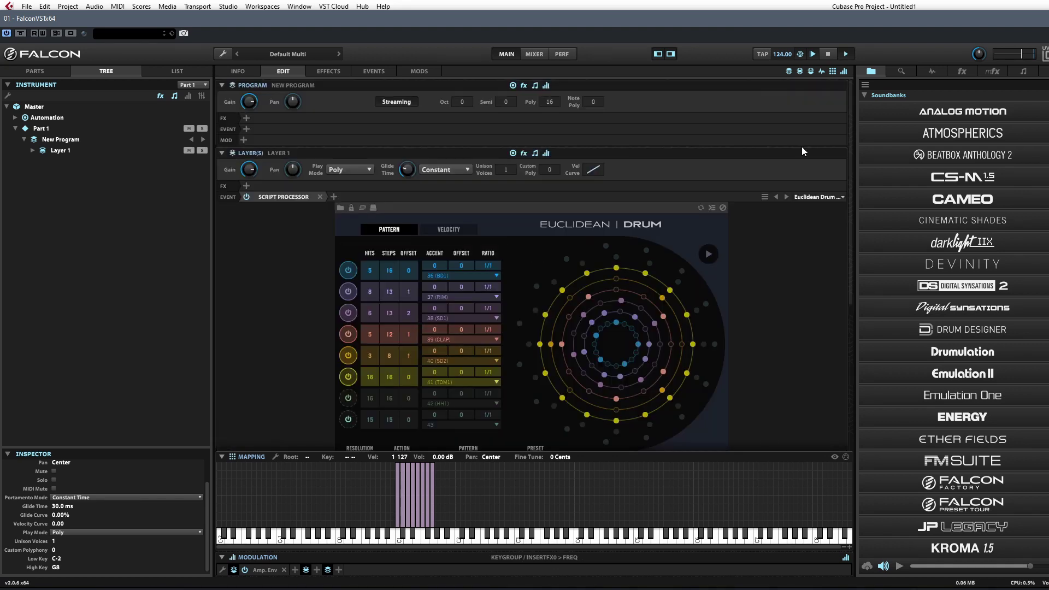
{"action": "scroll", "coordinate": [311, 288], "scroll_direction": "down", "scroll_amount": 5}
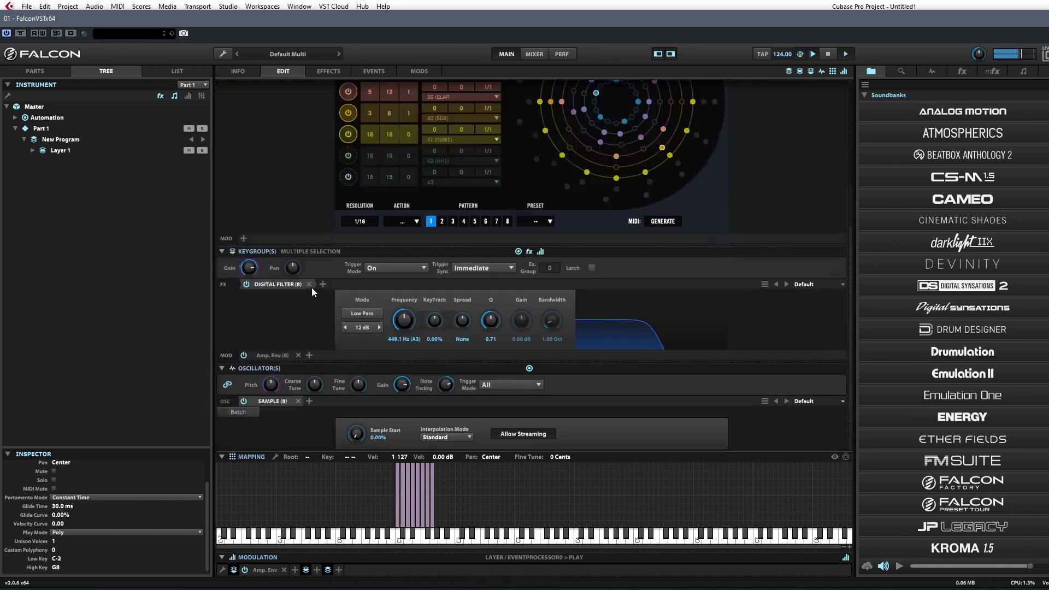
{"action": "mouse_move", "coordinate": [394, 332]}
{"action": "left_mouse_down"}
{"action": "mouse_move", "coordinate": [404, 376]}
{"action": "mouse_move", "coordinate": [394, 339]}
{"action": "mouse_move", "coordinate": [422, 260]}
{"action": "mouse_move", "coordinate": [420, 357]}
{"action": "mouse_move", "coordinate": [410, 331]}
{"action": "left_mouse_up"}
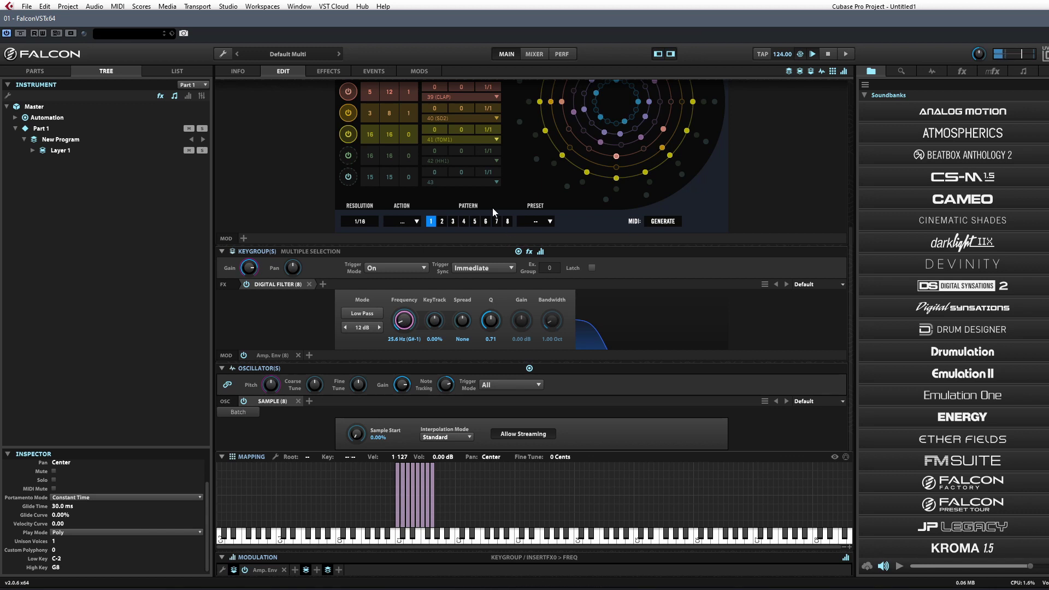
Add an Analog ADSR modulator to the keygroups and rename it Filter ADSR.
{"action": "left_click", "coordinate": [1020, 71]}
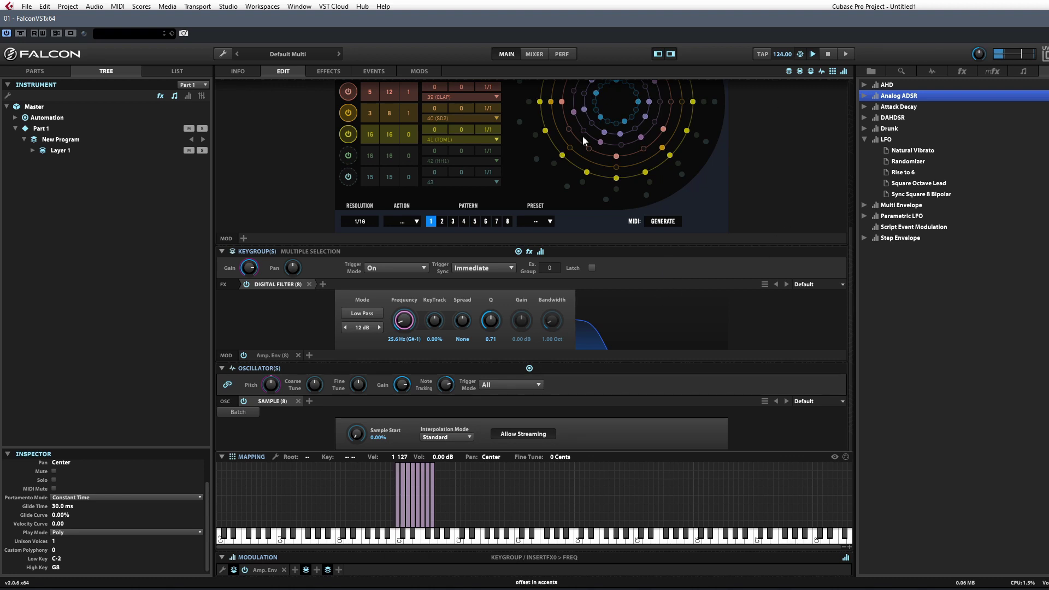
{"action": "key", "text": "Right"}
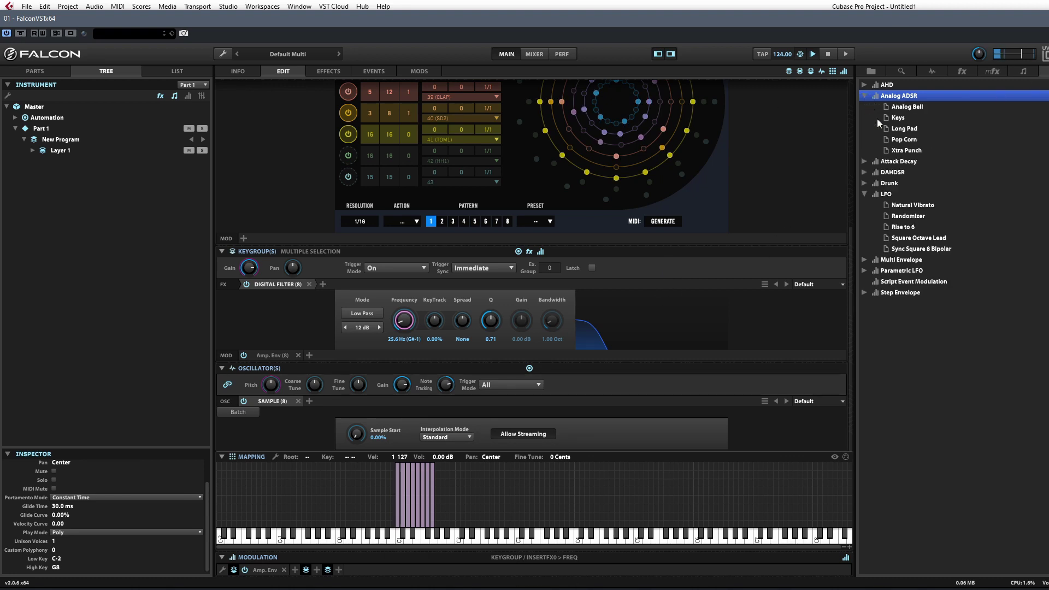
{"action": "left_click_drag", "start_coordinate": [898, 96], "coordinate": [336, 505]}
{"action": "left_click_drag", "start_coordinate": [316, 357], "coordinate": [316, 357]}
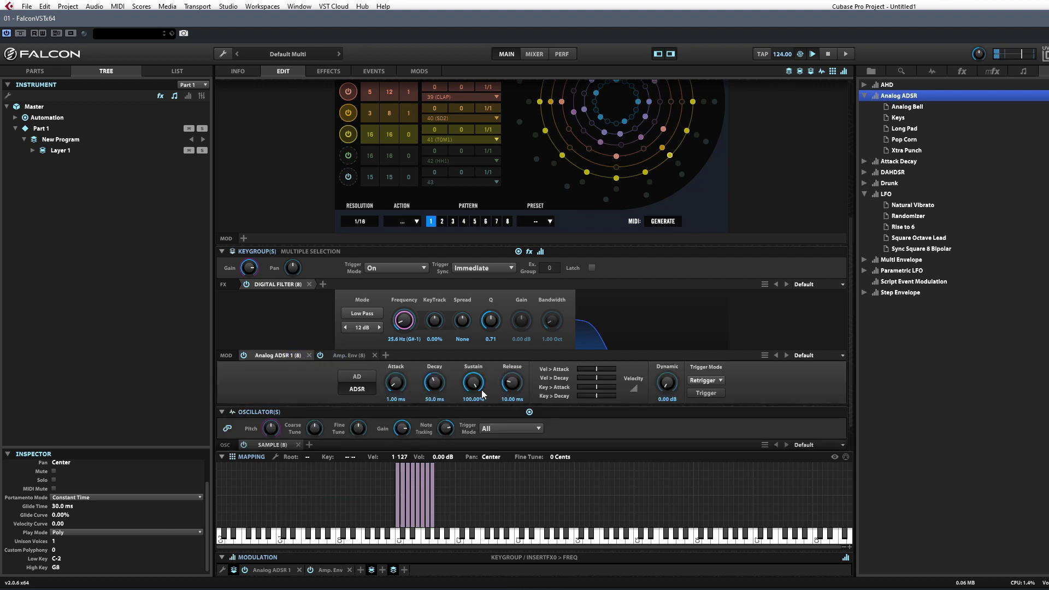
{"action": "double_click", "coordinate": [278, 356]}
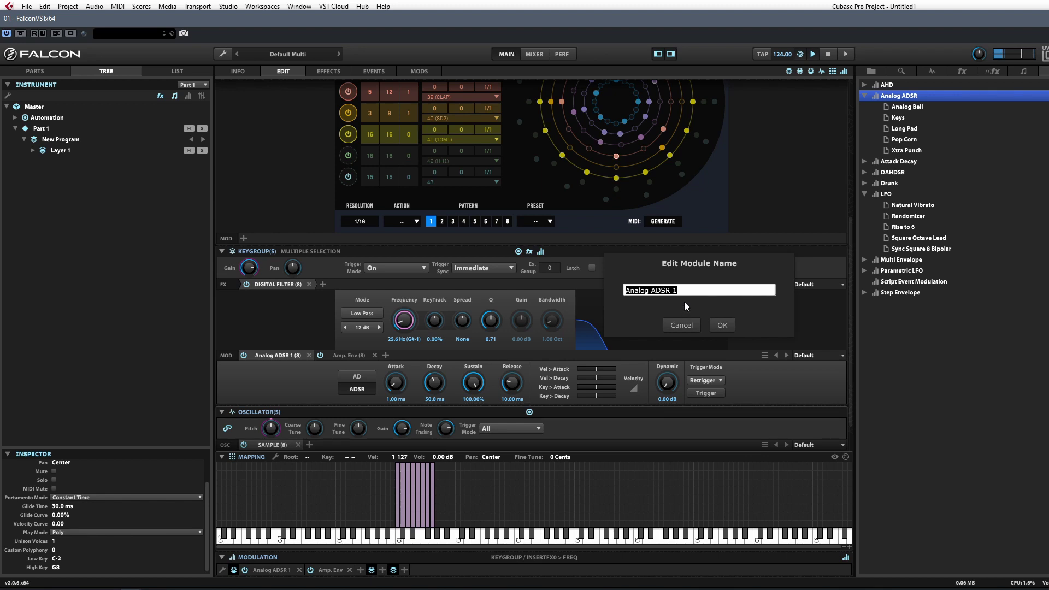
{"action": "type", "text": "Filter ADSR"}
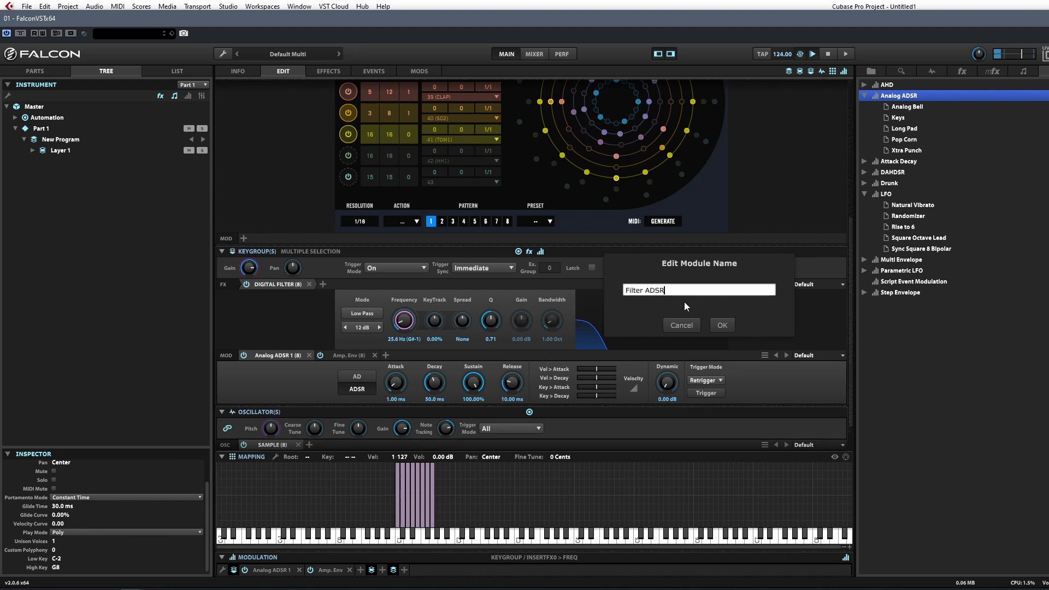
{"action": "key", "text": "Return"}
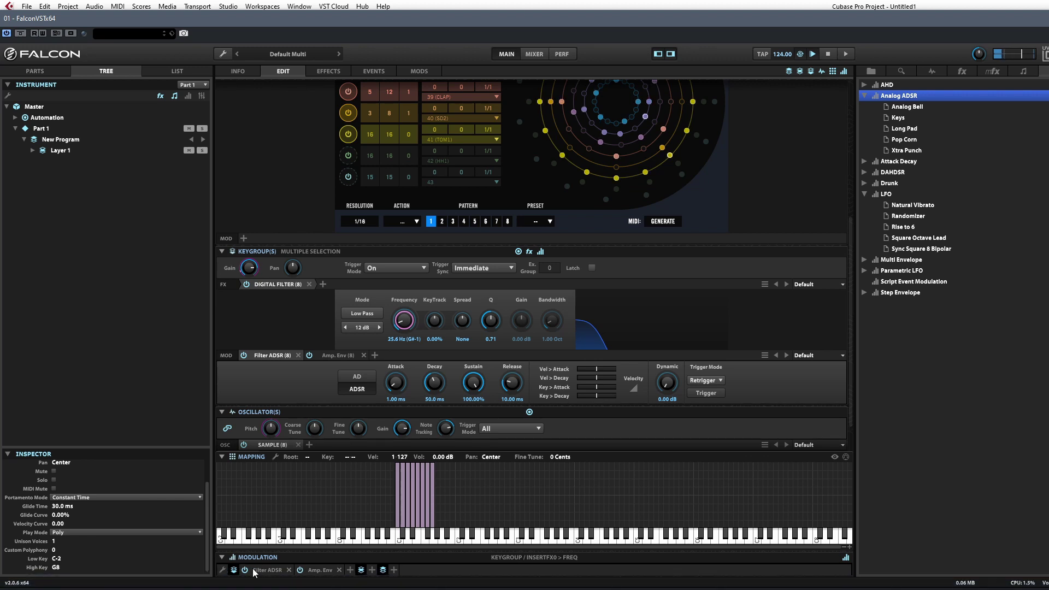
Assign the Filter ADSR envelope as a modulation source for the Digital Filter's frequency.
{"action": "left_click", "coordinate": [273, 571]}
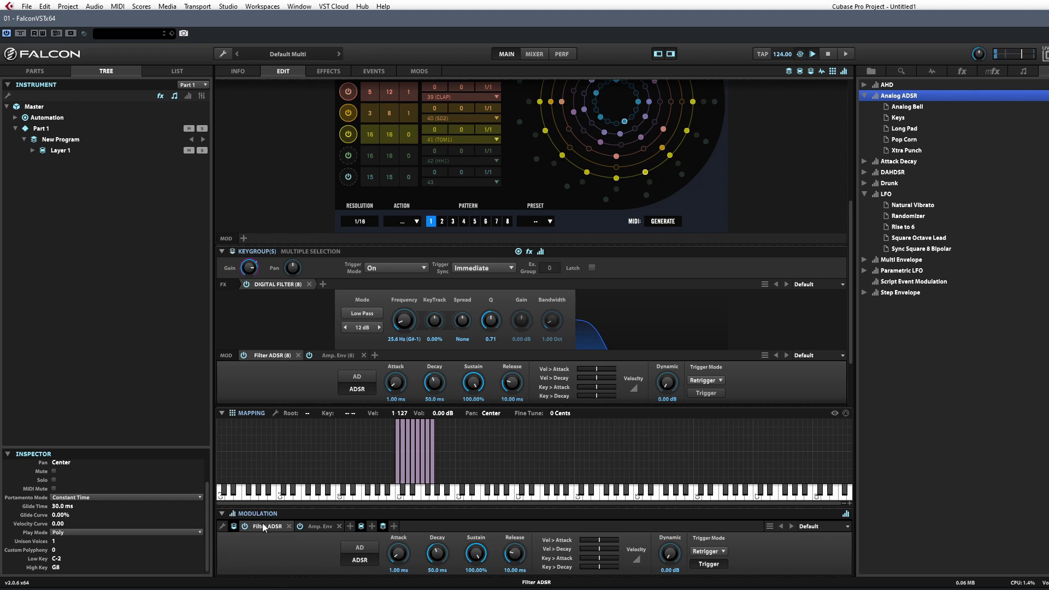
{"action": "left_click_drag", "start_coordinate": [264, 525], "coordinate": [336, 405]}
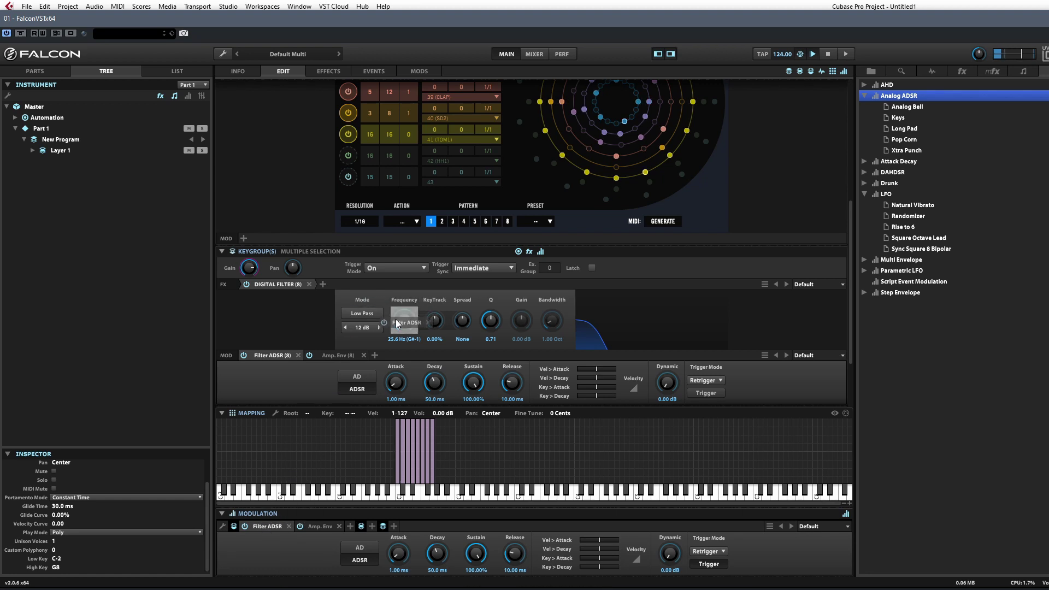
{"action": "left_click_drag", "start_coordinate": [396, 322], "coordinate": [397, 323]}
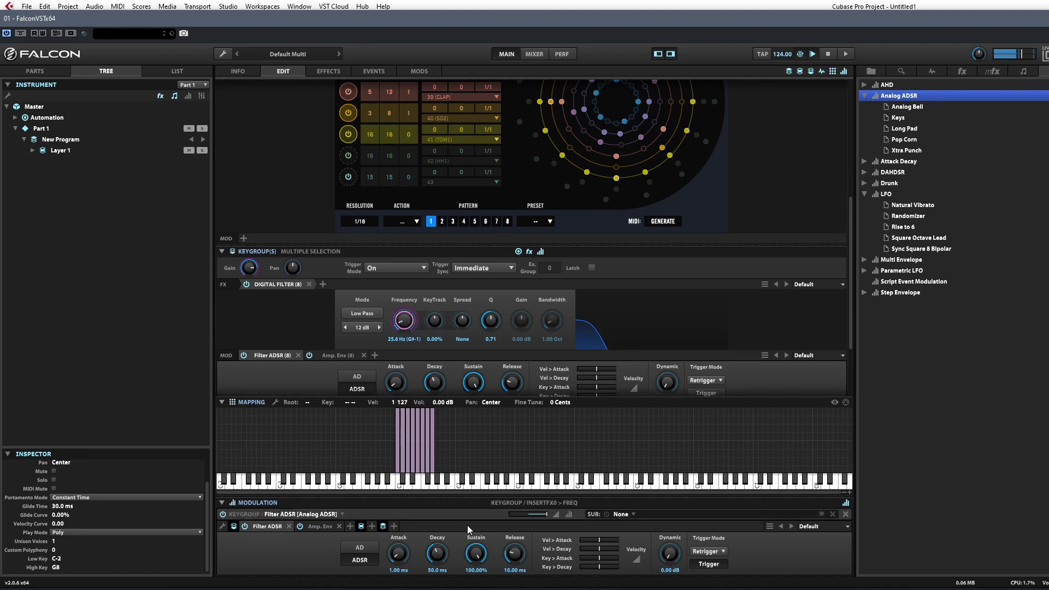
Set the Filter ADSR envelope to 0% sustain, 100 us attack and 7.54 ms decay.
{"action": "mouse_move", "coordinate": [492, 557]}
{"action": "left_mouse_down"}
{"action": "mouse_move", "coordinate": [484, 579]}
{"action": "mouse_move", "coordinate": [485, 551]}
{"action": "left_mouse_up"}
{"action": "left_click_drag", "start_coordinate": [473, 383], "coordinate": [475, 423]}
{"action": "left_click_drag", "start_coordinate": [396, 382], "coordinate": [432, 420]}
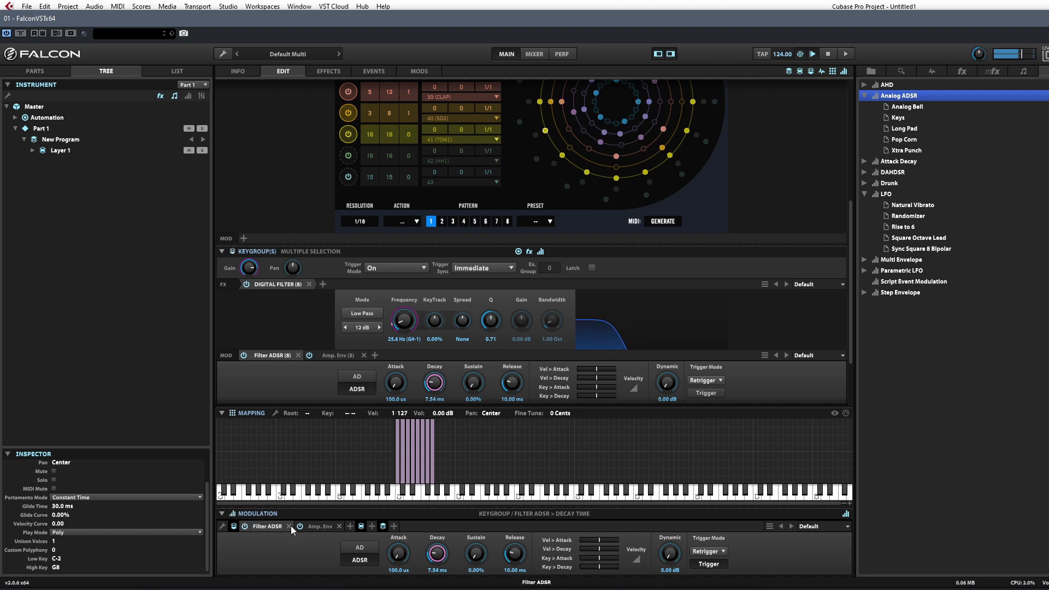
Adjust the envelope's modulation depth on the filter frequency and raise the cutoff to 96.4 Hz.
{"action": "left_click", "coordinate": [273, 554]}
{"action": "left_click_drag", "start_coordinate": [541, 517], "coordinate": [536, 517]}
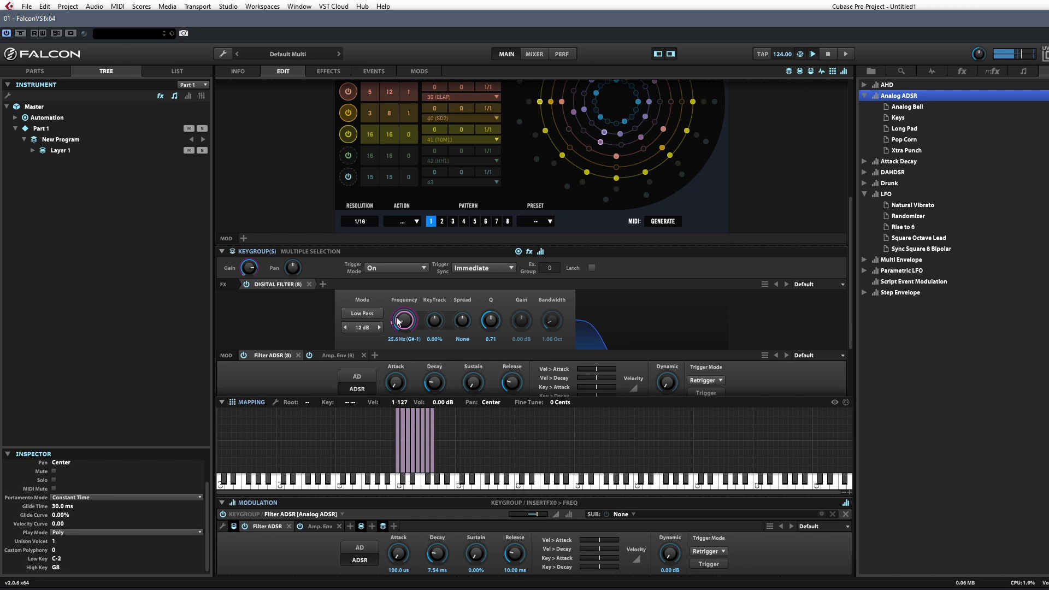
{"action": "mouse_move", "coordinate": [408, 322]}
{"action": "left_mouse_down"}
{"action": "mouse_move", "coordinate": [411, 297]}
{"action": "mouse_move", "coordinate": [405, 322]}
{"action": "left_mouse_up"}
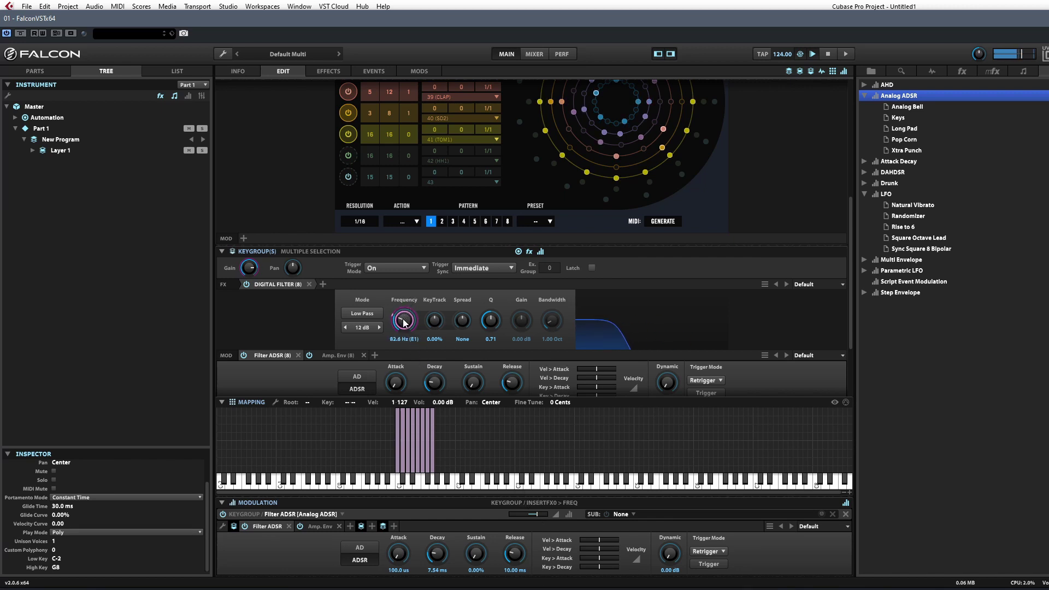
{"action": "left_click_drag", "start_coordinate": [481, 405], "coordinate": [481, 415]}
Set the filter's Q to 0.43 and its spread to 77 cents, and stop the sequencer.
{"action": "mouse_move", "coordinate": [491, 321]}
{"action": "left_mouse_down"}
{"action": "mouse_move", "coordinate": [491, 335]}
{"action": "mouse_move", "coordinate": [467, 314]}
{"action": "mouse_move", "coordinate": [502, 329]}
{"action": "left_mouse_up"}
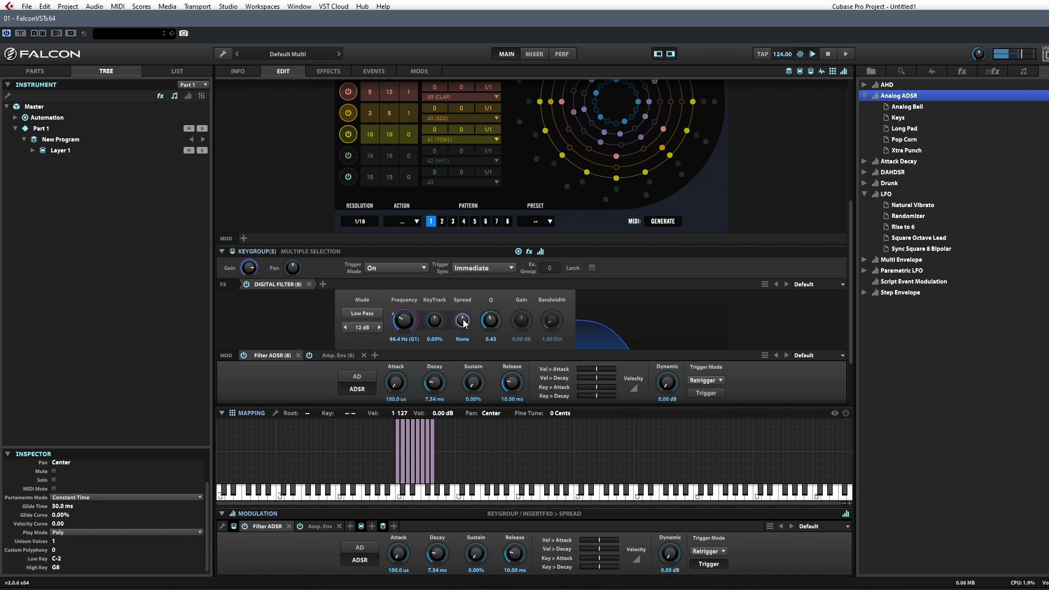
{"action": "mouse_move", "coordinate": [463, 323]}
{"action": "left_mouse_down"}
{"action": "mouse_move", "coordinate": [467, 372]}
{"action": "mouse_move", "coordinate": [465, 329]}
{"action": "left_mouse_up"}
{"action": "scroll", "coordinate": [828, 171], "scroll_direction": "up", "scroll_amount": 5}
{"action": "scroll", "coordinate": [707, 262], "scroll_direction": "down", "scroll_amount": 5}
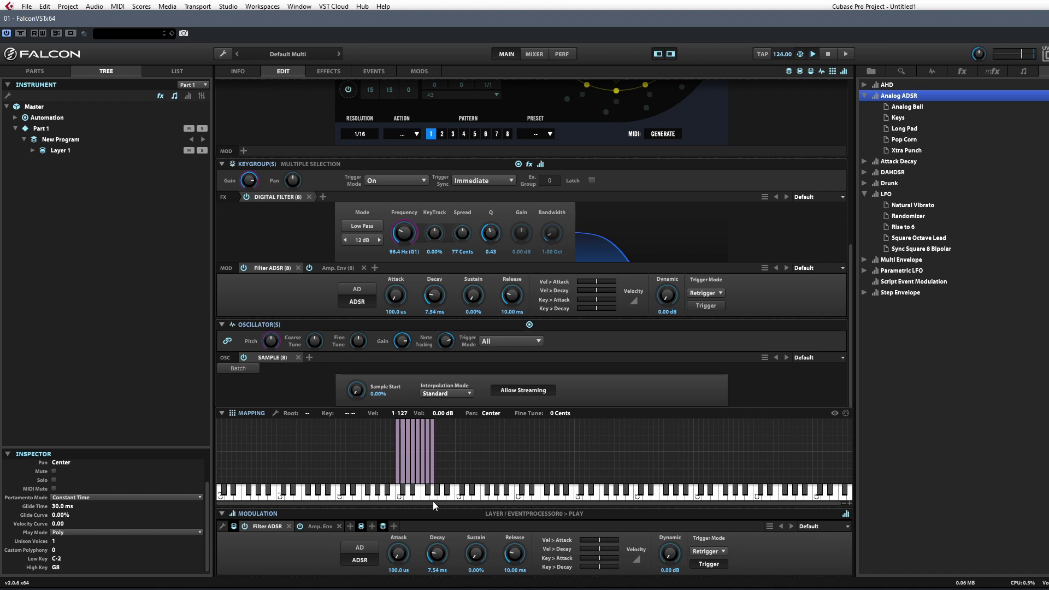
{"action": "scroll", "coordinate": [805, 133], "scroll_direction": "up", "scroll_amount": 2}
{"action": "scroll", "coordinate": [803, 142], "scroll_direction": "up", "scroll_amount": 4}
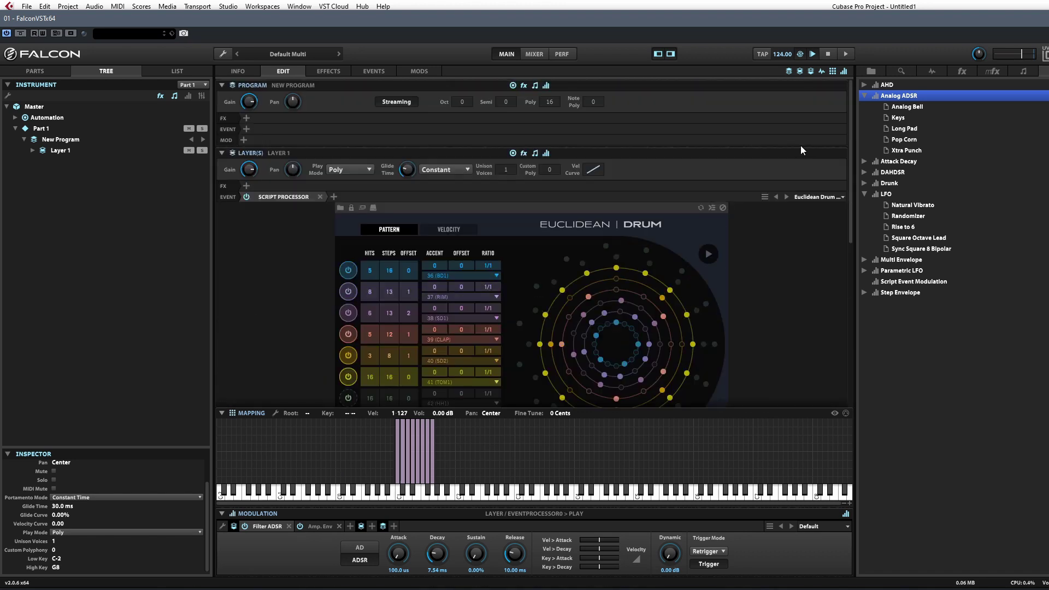
Start the Euclidean sequencer and set the Filter ADSR decay of the C1 keygroup to 7.24 ms.
{"action": "scroll", "coordinate": [763, 280], "scroll_direction": "down", "scroll_amount": 3}
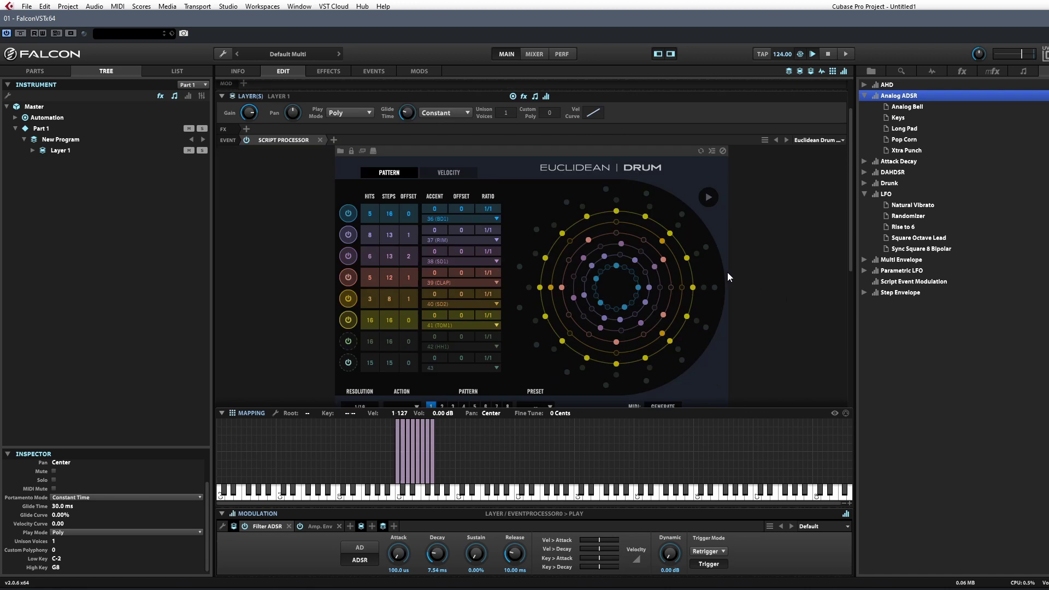
{"action": "scroll", "coordinate": [764, 195], "scroll_direction": "up", "scroll_amount": 1}
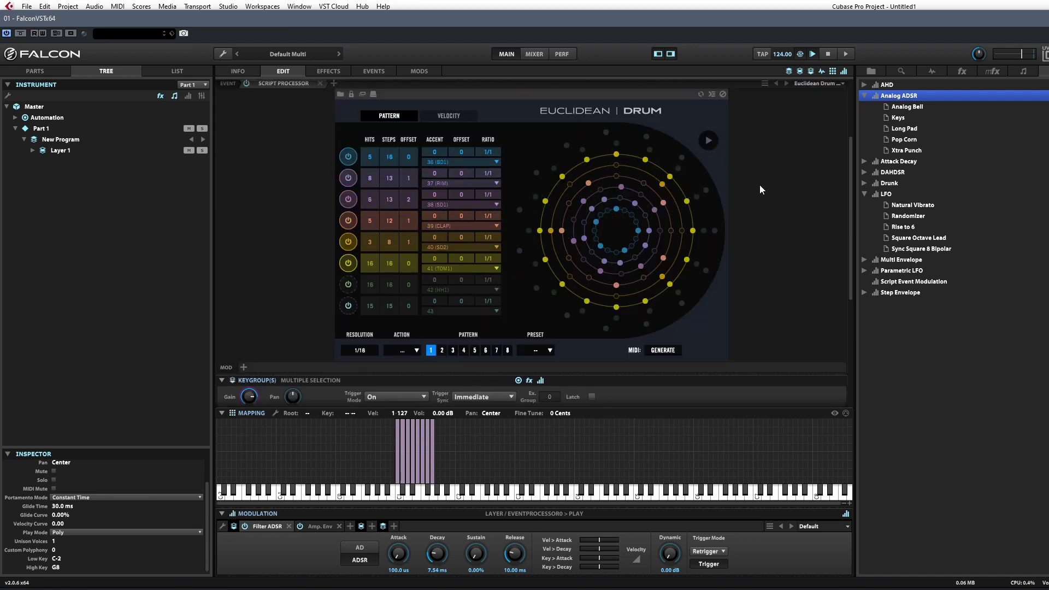
{"action": "left_click", "coordinate": [714, 142]}
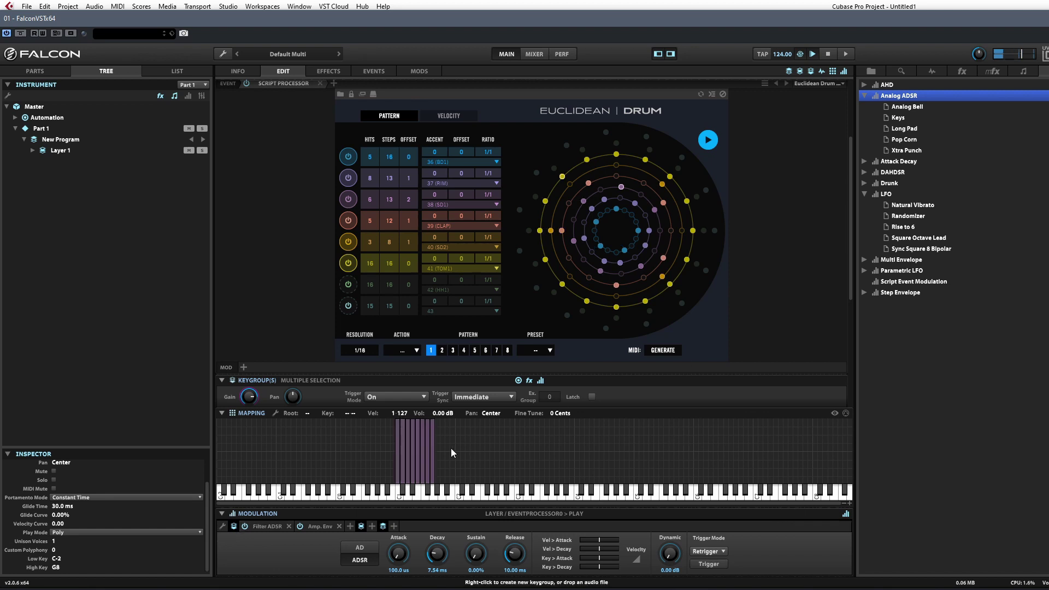
{"action": "left_click", "coordinate": [397, 459]}
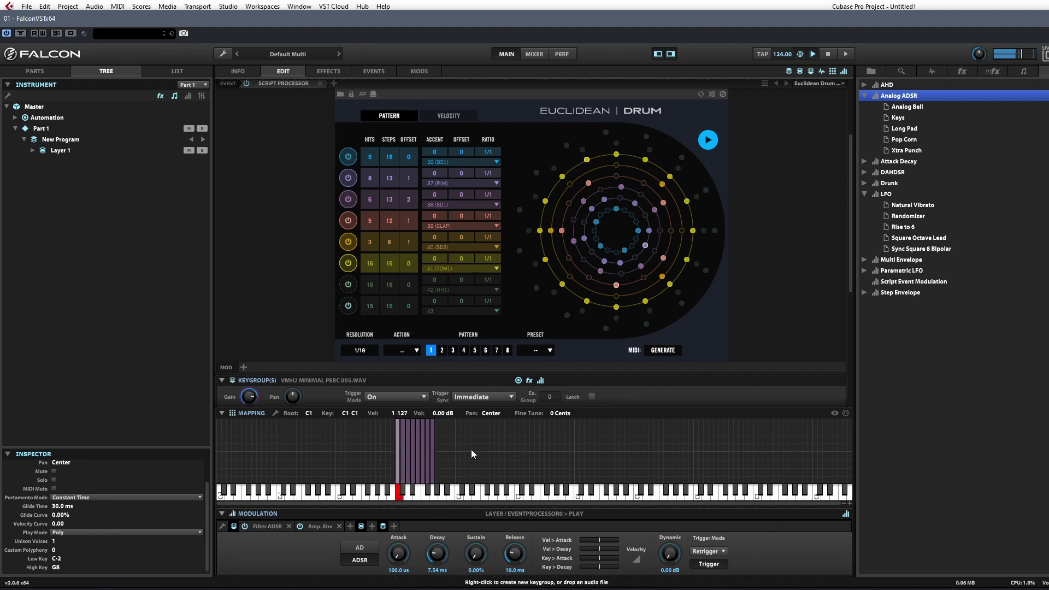
{"action": "left_click_drag", "start_coordinate": [437, 556], "coordinate": [440, 548]}
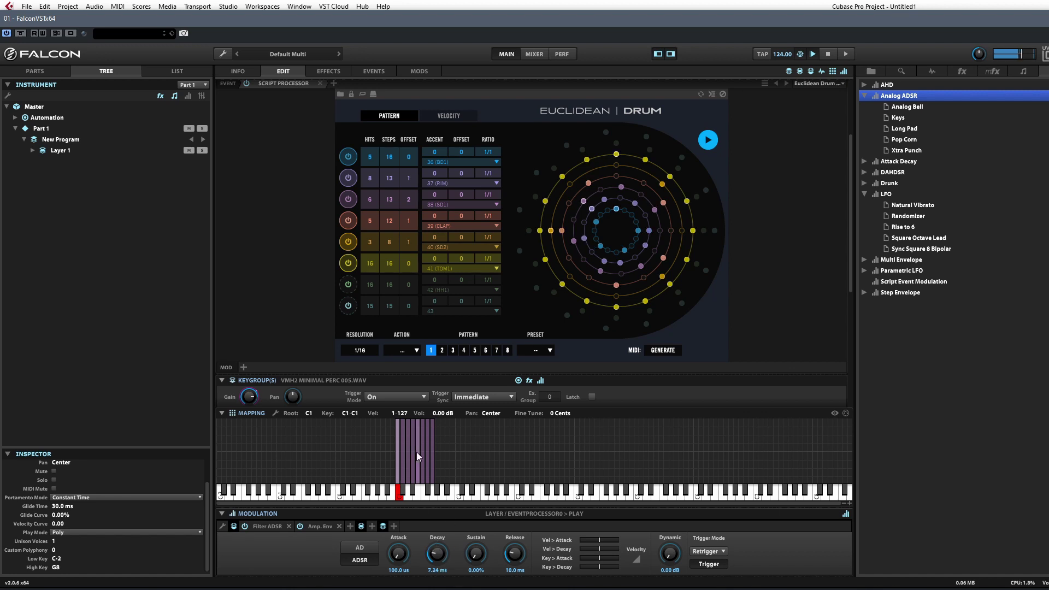
Set the filter spread to 28.80 semitones on the C#1 keygroup and -29.18 semitones on D#1, with D#1's cutoff at 409.5 Hz.
{"action": "scroll", "coordinate": [321, 237], "scroll_direction": "down", "scroll_amount": 5}
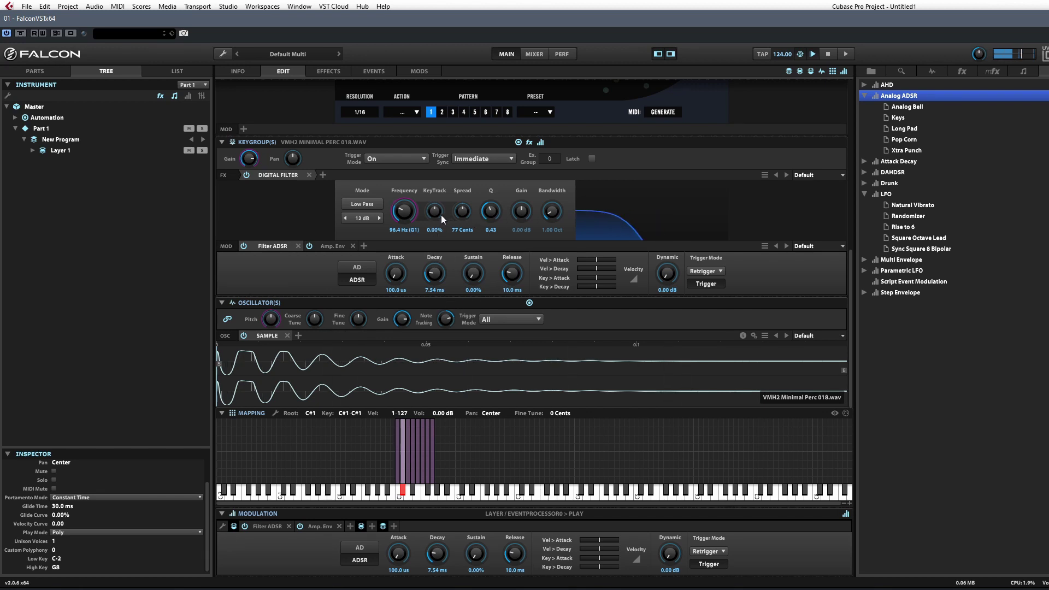
{"action": "left_click_drag", "start_coordinate": [462, 214], "coordinate": [466, 165]}
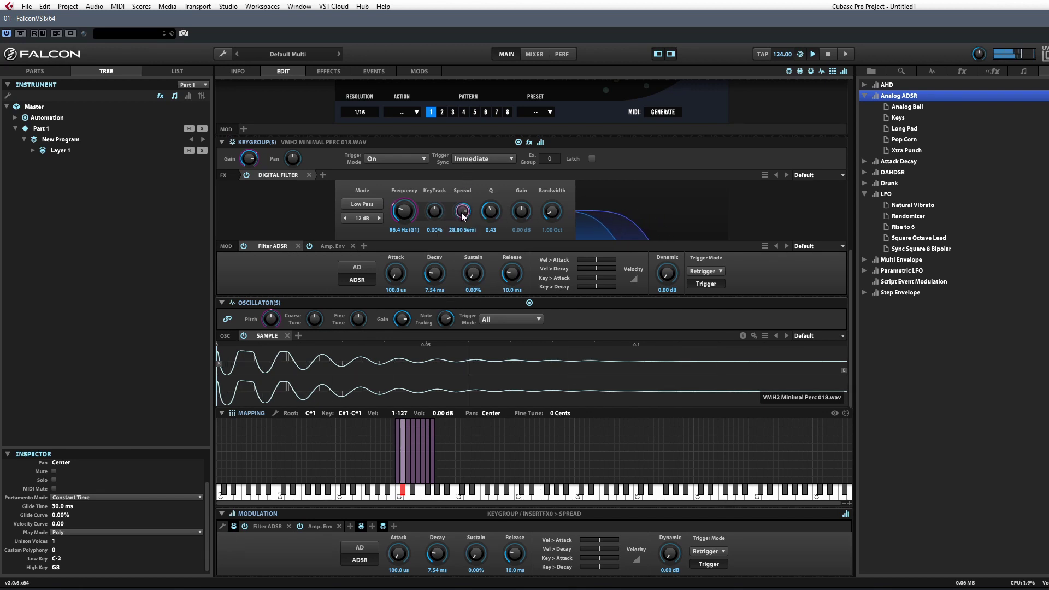
{"action": "left_click", "coordinate": [410, 471]}
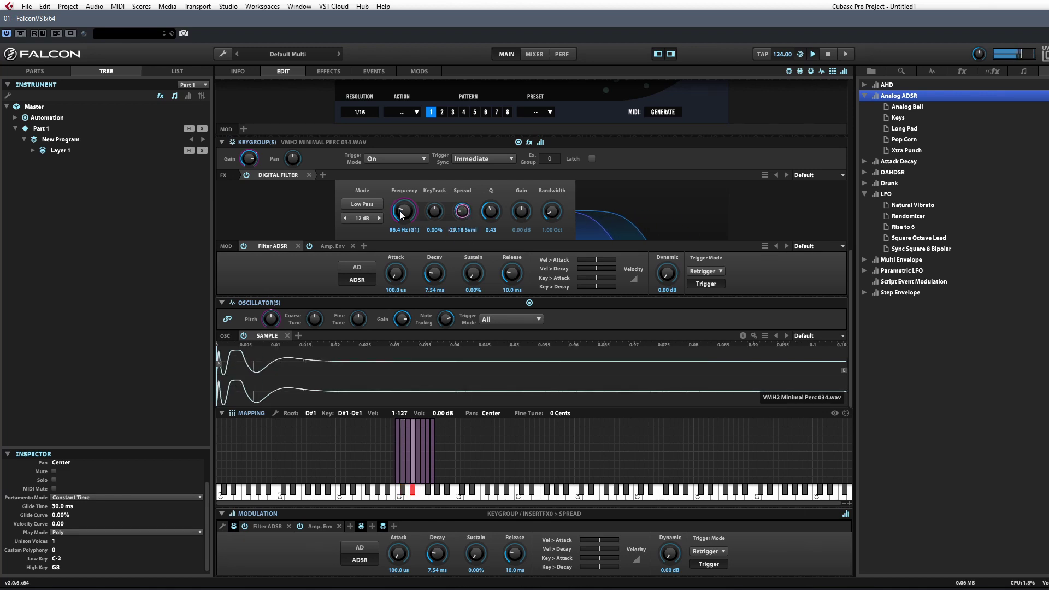
{"action": "left_click_drag", "start_coordinate": [404, 211], "coordinate": [409, 176]}
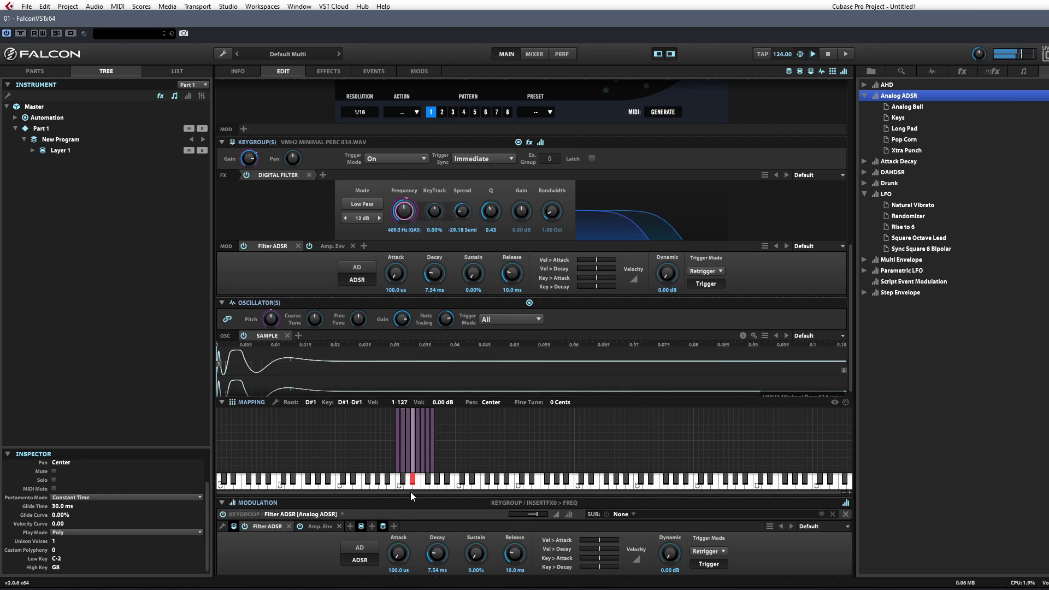
Raise the D1 keygroup's filter cutoff and set spread to -48.00 semitones, Q to 0.47, gain to 2.40 dB and bandwidth to 1.90 octaves.
{"action": "left_click", "coordinate": [407, 470]}
{"action": "left_click_drag", "start_coordinate": [419, 215], "coordinate": [412, 172]}
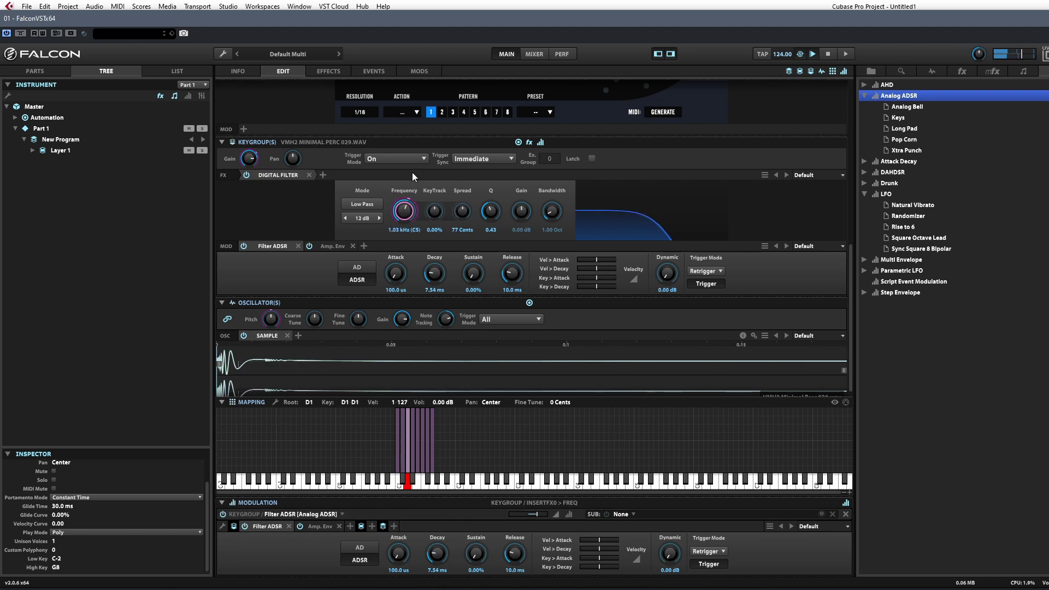
{"action": "left_click_drag", "start_coordinate": [475, 210], "coordinate": [470, 254]}
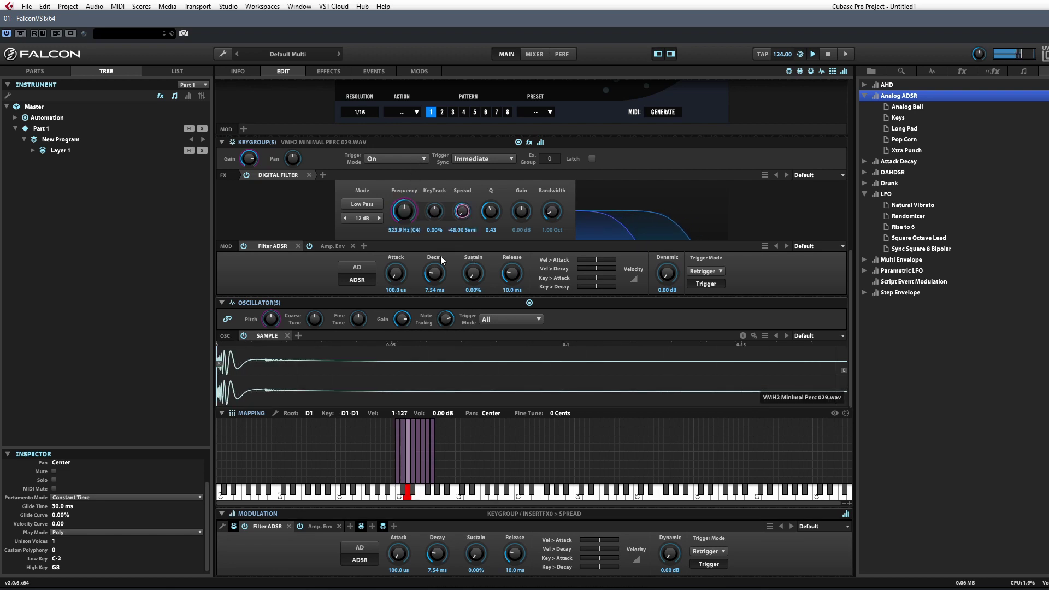
{"action": "left_click_drag", "start_coordinate": [404, 211], "coordinate": [404, 208]}
{"action": "left_click_drag", "start_coordinate": [491, 212], "coordinate": [563, 200]}
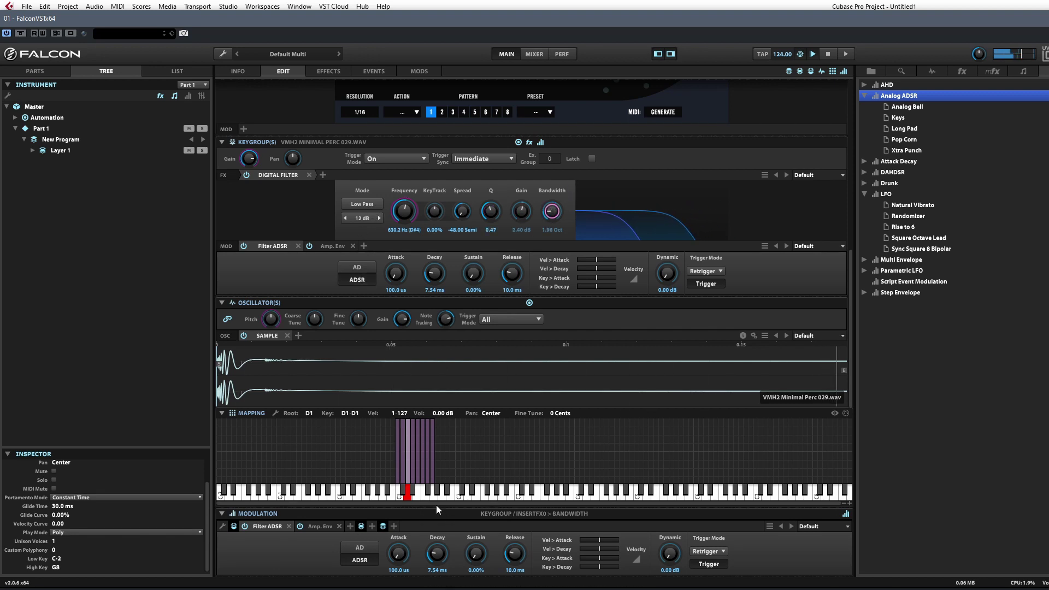
Switch the F1 keygroup's filter to Band Pass with a 39.5 Hz cutoff, a Q of 0.80 and a bandwidth of 1.68 octaves.
{"action": "left_click", "coordinate": [420, 471]}
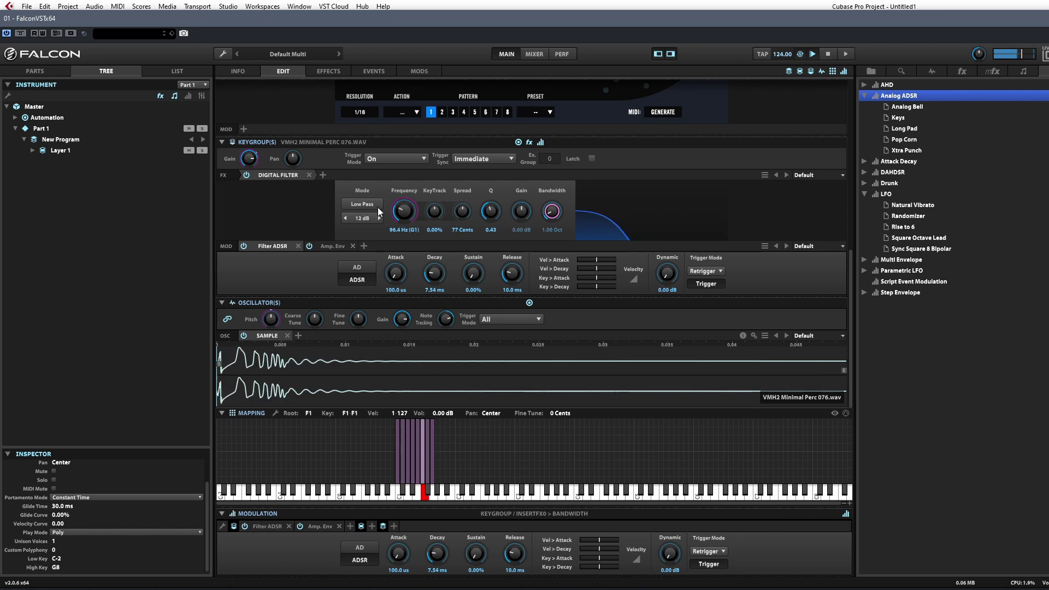
{"action": "left_click", "coordinate": [367, 204]}
{"action": "left_click", "coordinate": [371, 241]}
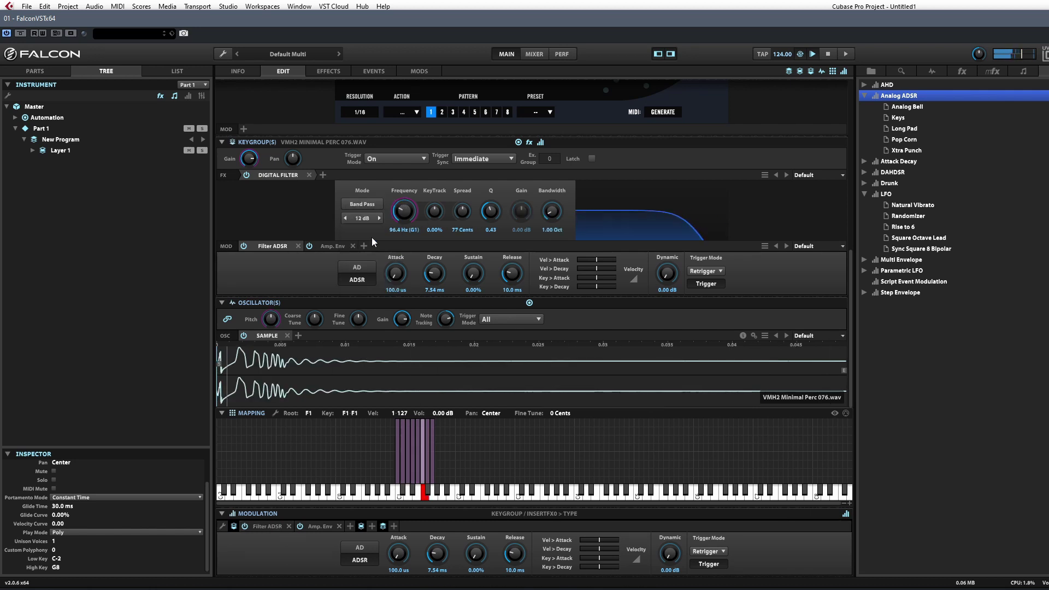
{"action": "left_click_drag", "start_coordinate": [404, 211], "coordinate": [408, 222]}
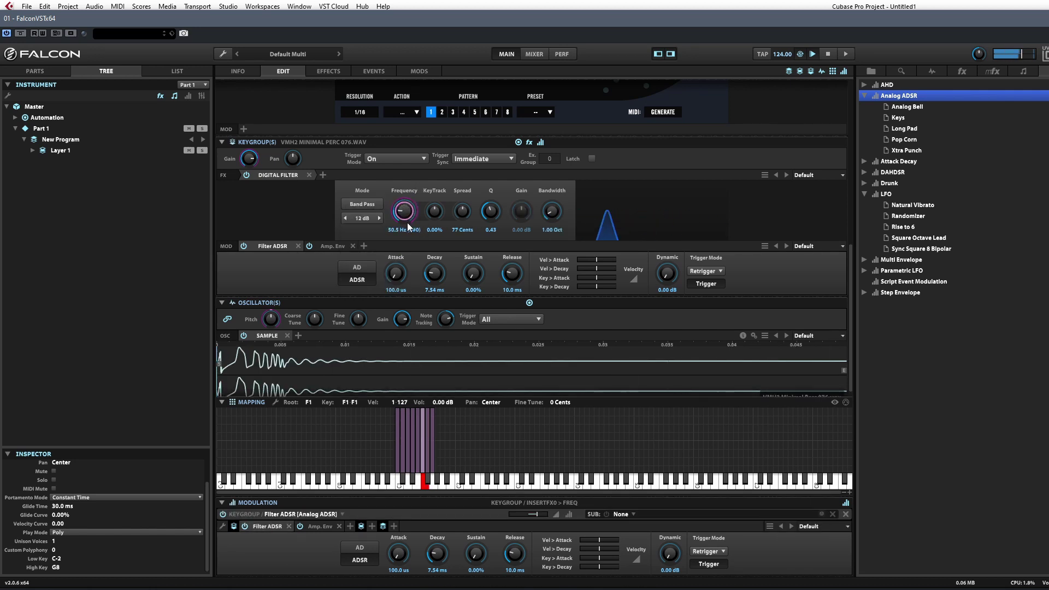
{"action": "left_click_drag", "start_coordinate": [497, 212], "coordinate": [501, 179]}
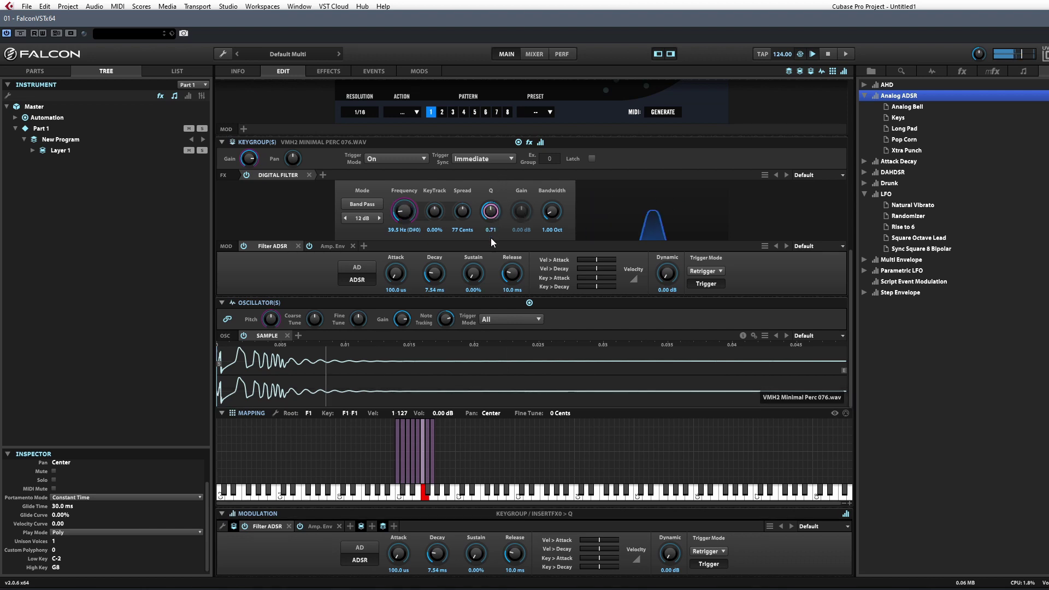
{"action": "left_click_drag", "start_coordinate": [552, 211], "coordinate": [523, 239]}
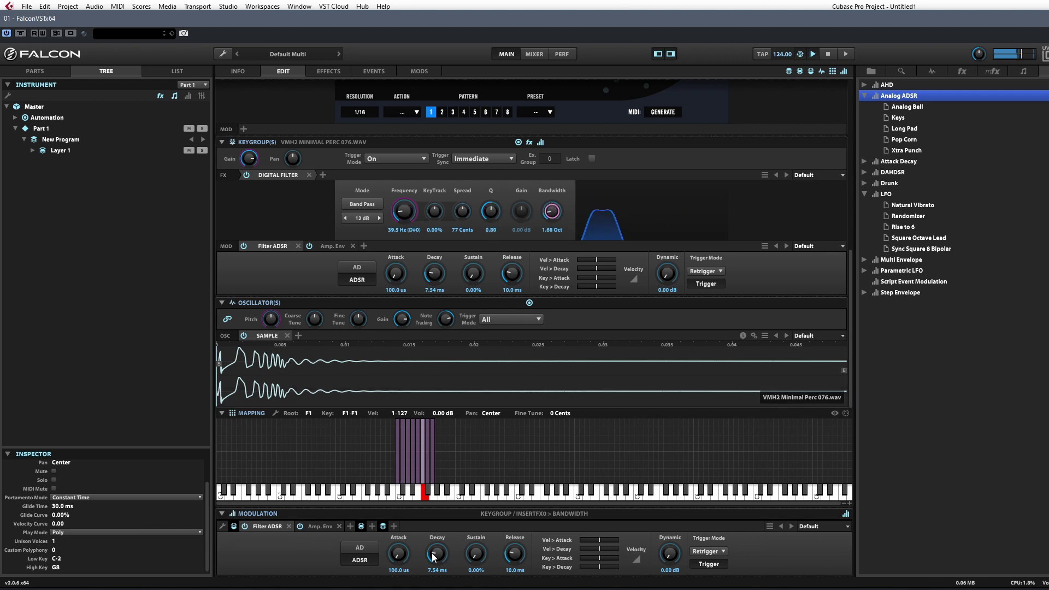
Set the F1 keygroup's Filter ADSR decay to 22.7 ms, its filter spread to 7.30 semitones and its cutoff to 46.0 Hz.
{"action": "scroll", "coordinate": [437, 536], "scroll_direction": "up", "scroll_amount": 1}
{"action": "mouse_move", "coordinate": [463, 211]}
{"action": "left_mouse_down"}
{"action": "mouse_move", "coordinate": [469, 231]}
{"action": "mouse_move", "coordinate": [480, 191]}
{"action": "mouse_move", "coordinate": [479, 202]}
{"action": "left_mouse_up"}
{"action": "left_click_drag", "start_coordinate": [404, 211], "coordinate": [404, 208]}
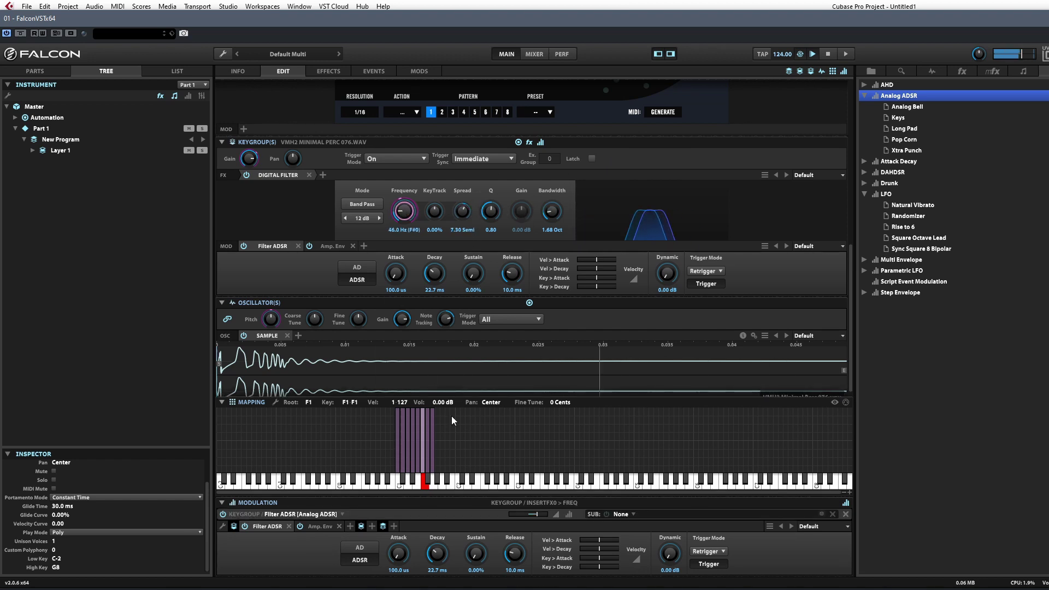
Try a 17.51 kHz filter cutoff on the G1 keygroup and a 46.0 Hz cutoff on the F#1 keygroup.
{"action": "left_click", "coordinate": [429, 442]}
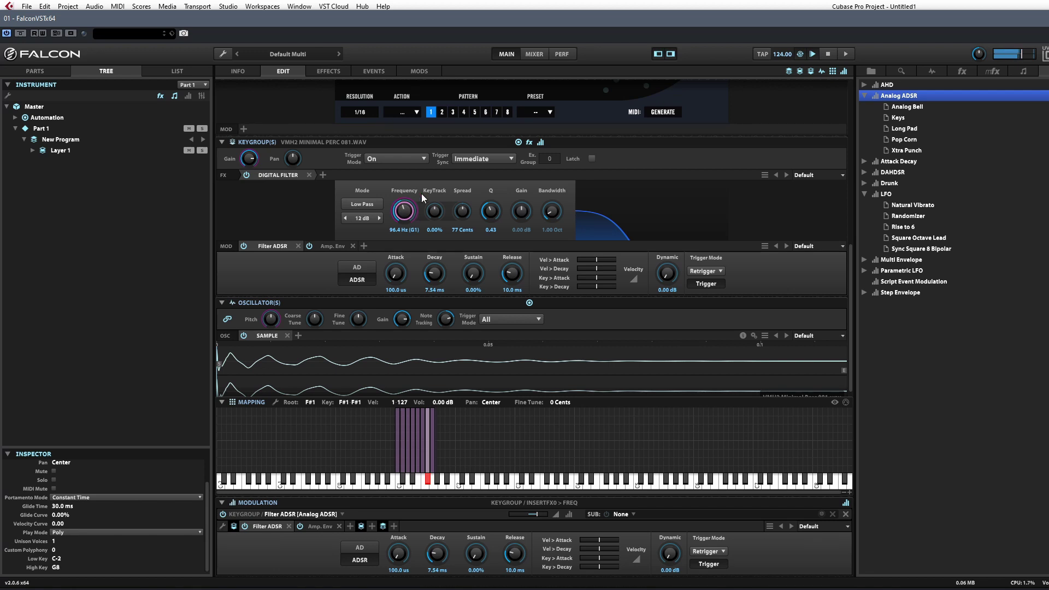
{"action": "left_click", "coordinate": [433, 427]}
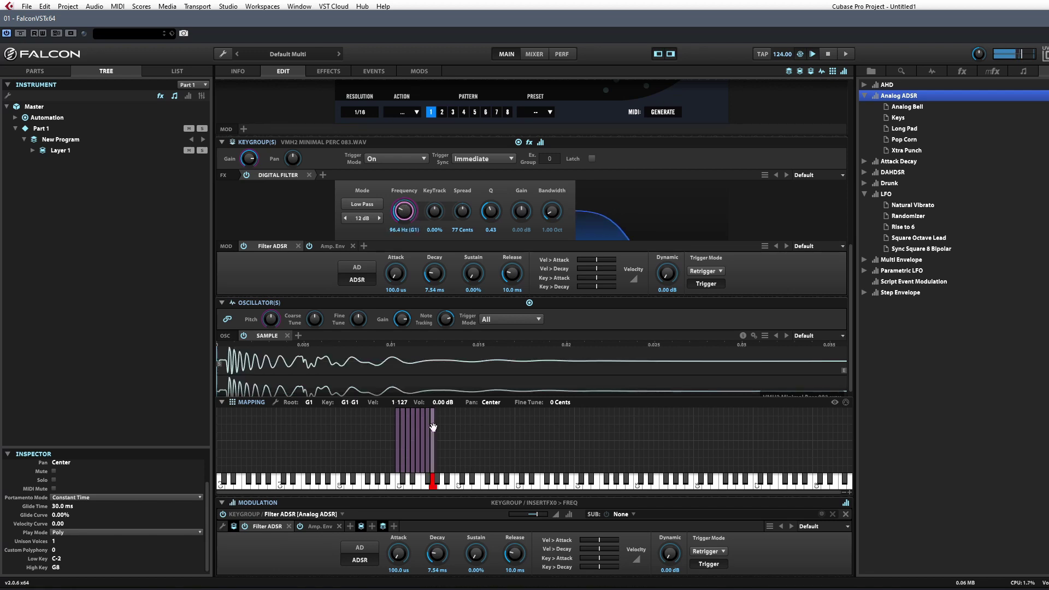
{"action": "left_click_drag", "start_coordinate": [406, 206], "coordinate": [408, 109]}
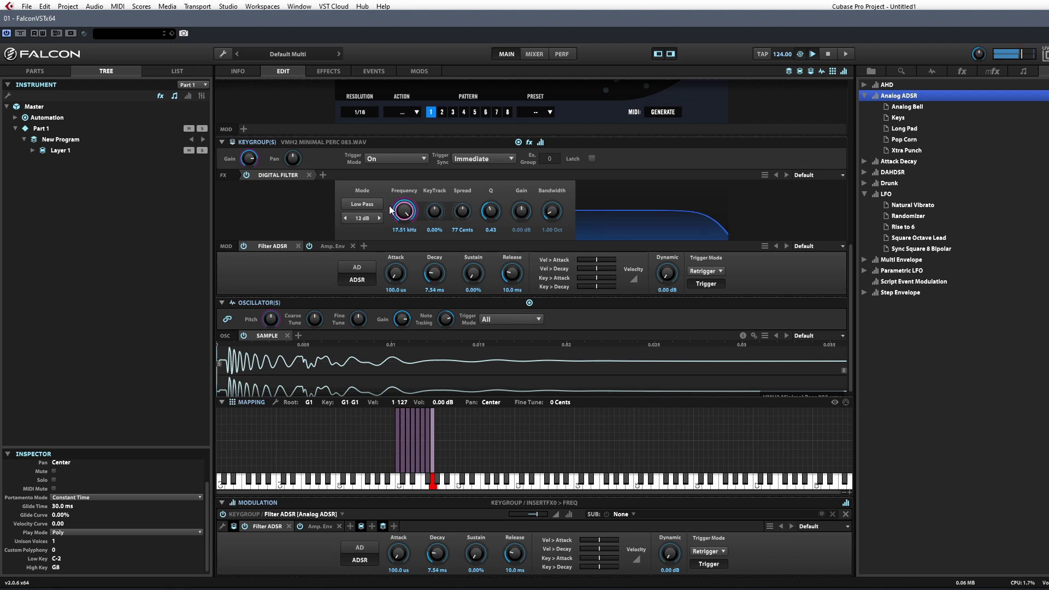
{"action": "left_click_drag", "start_coordinate": [404, 210], "coordinate": [409, 261]}
Set the F1 keygroup's filter Q to 0.02 and its cutoff to 102.5 Hz.
{"action": "left_click", "coordinate": [425, 453]}
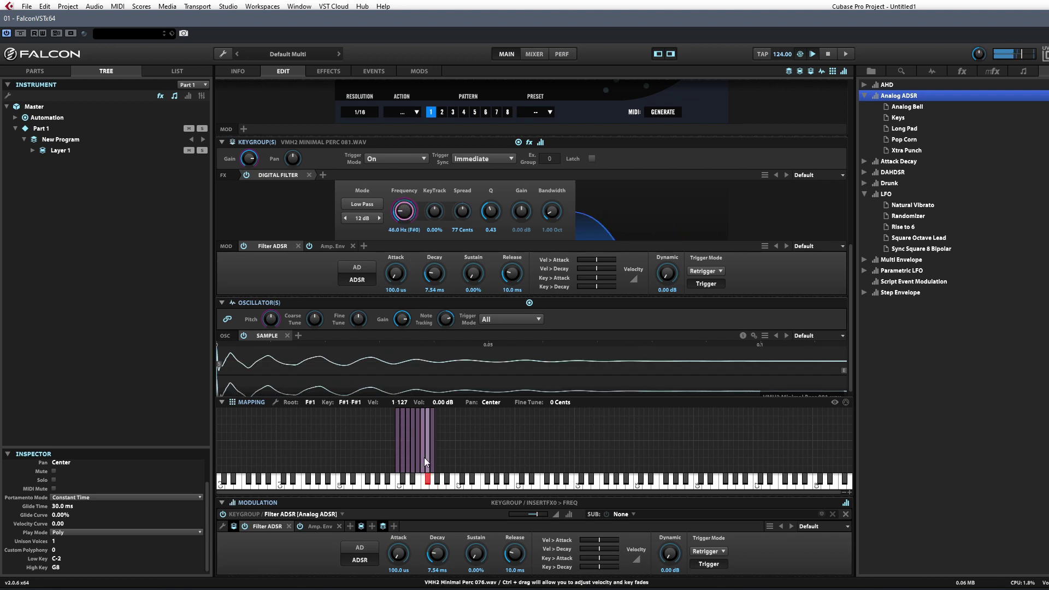
{"action": "left_click_drag", "start_coordinate": [404, 210], "coordinate": [408, 185]}
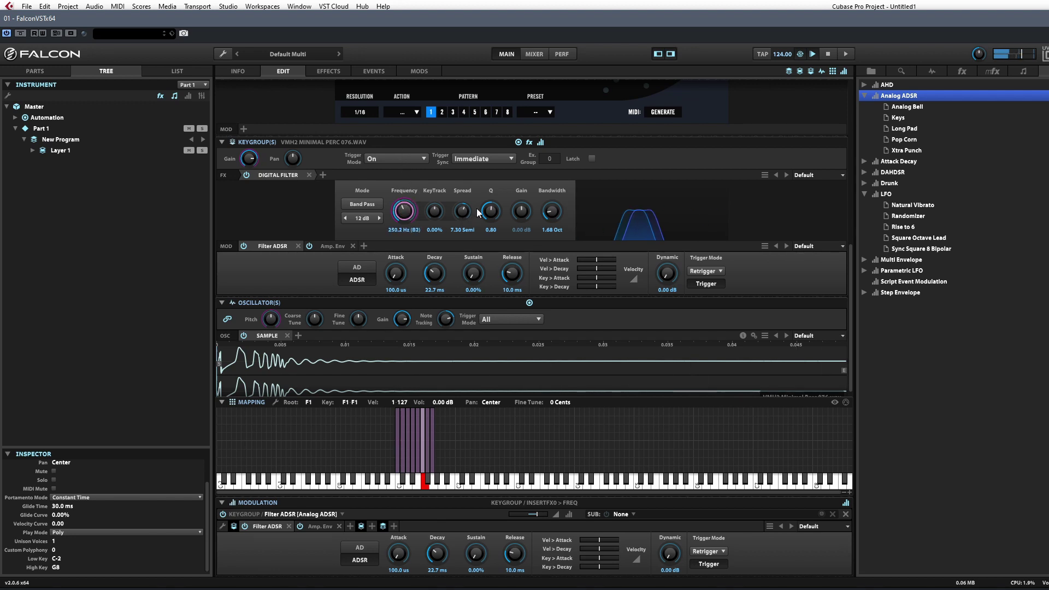
{"action": "left_click_drag", "start_coordinate": [476, 208], "coordinate": [493, 285]}
{"action": "left_click_drag", "start_coordinate": [404, 211], "coordinate": [405, 228]}
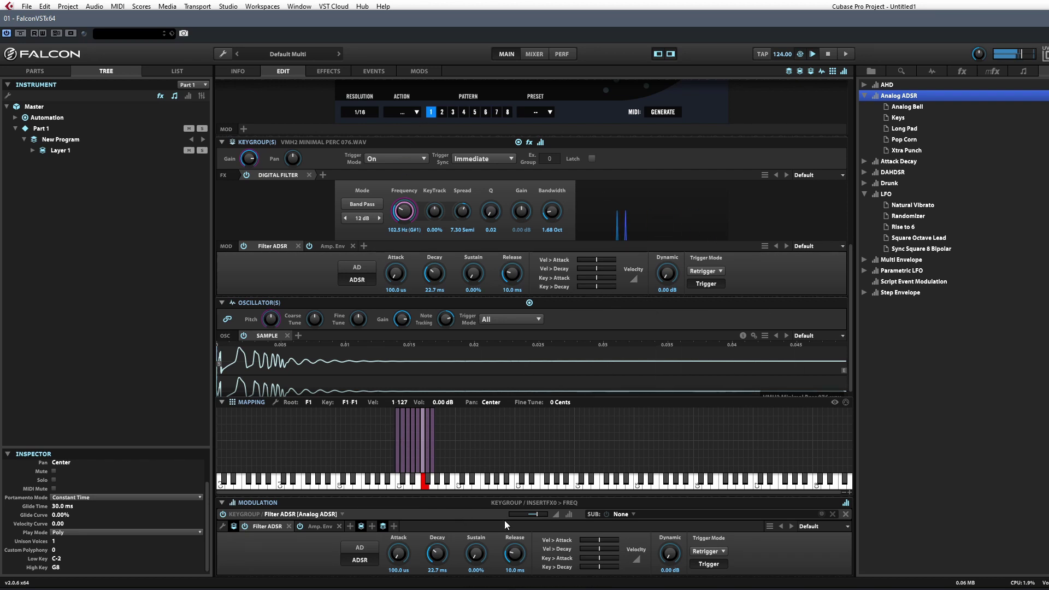
Set the filter cutoff of all keygroups together to 530.2 Hz and clear the selection.
{"action": "left_click_drag", "start_coordinate": [365, 410], "coordinate": [516, 483]}
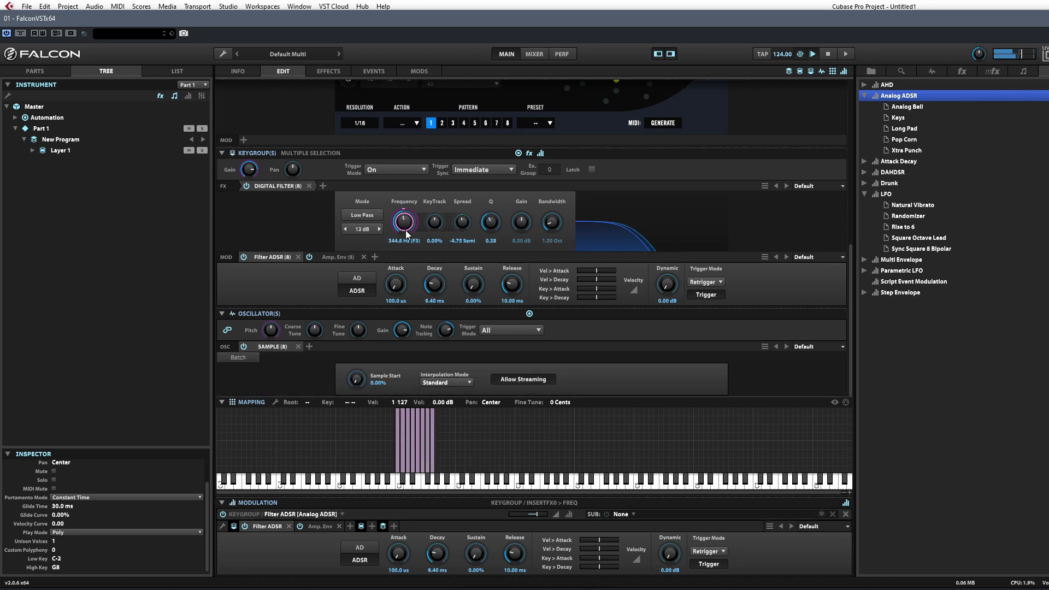
{"action": "scroll", "coordinate": [407, 228], "scroll_direction": "up", "scroll_amount": 4}
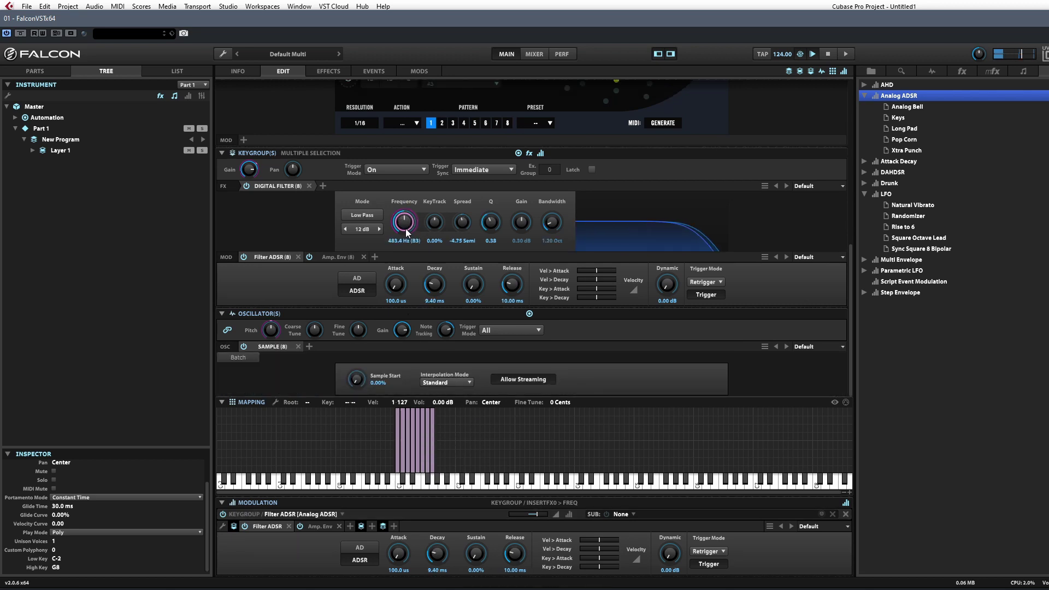
{"action": "left_click", "coordinate": [471, 423]}
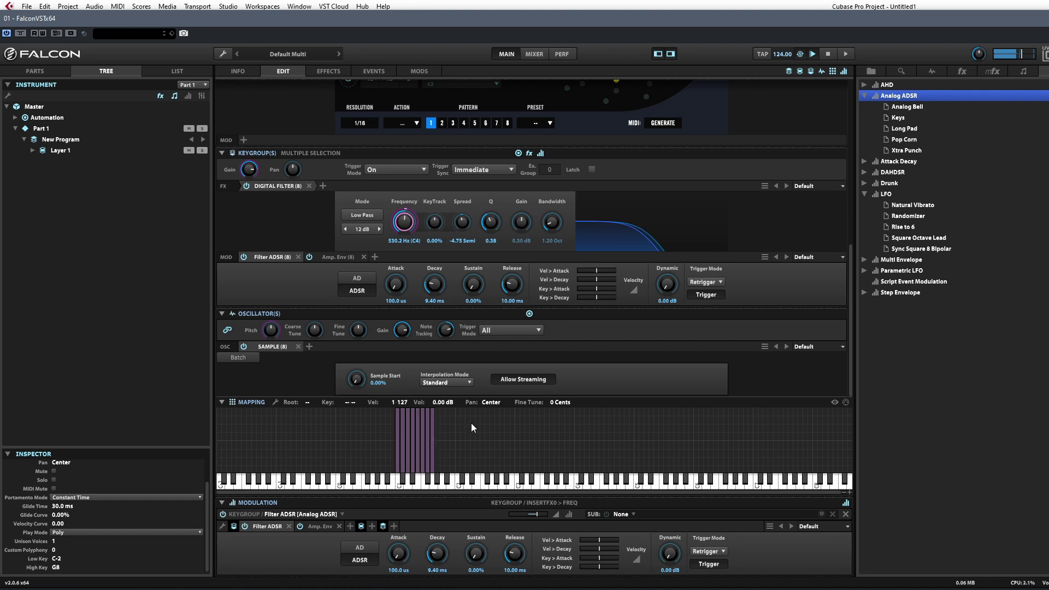
Lower the C#1 keygroup's filter cutoff to 295.4 Hz.
{"action": "left_click", "coordinate": [432, 446]}
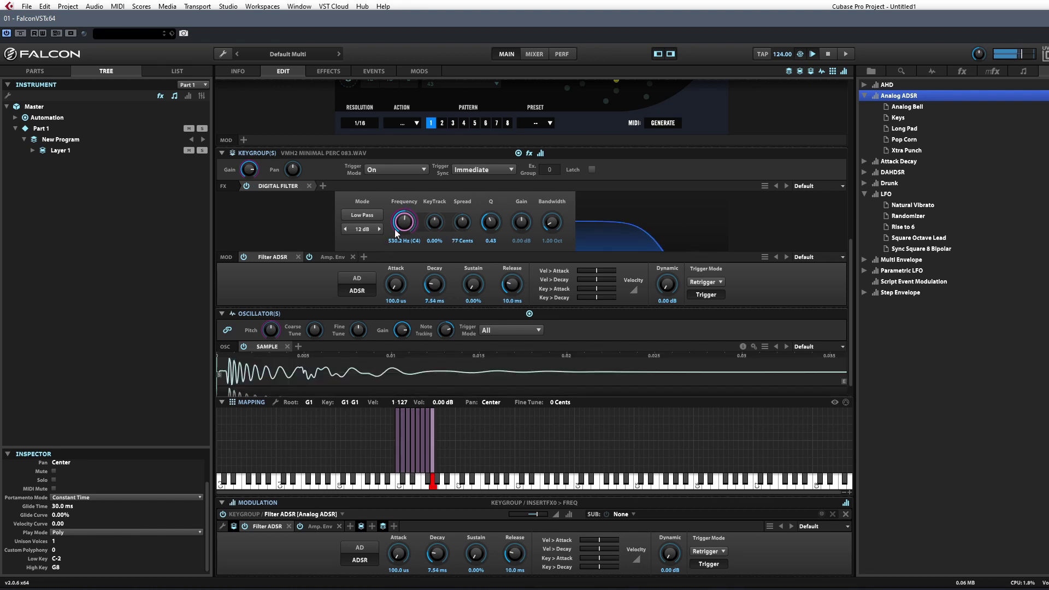
{"action": "left_click", "coordinate": [397, 452]}
{"action": "left_click", "coordinate": [403, 453]}
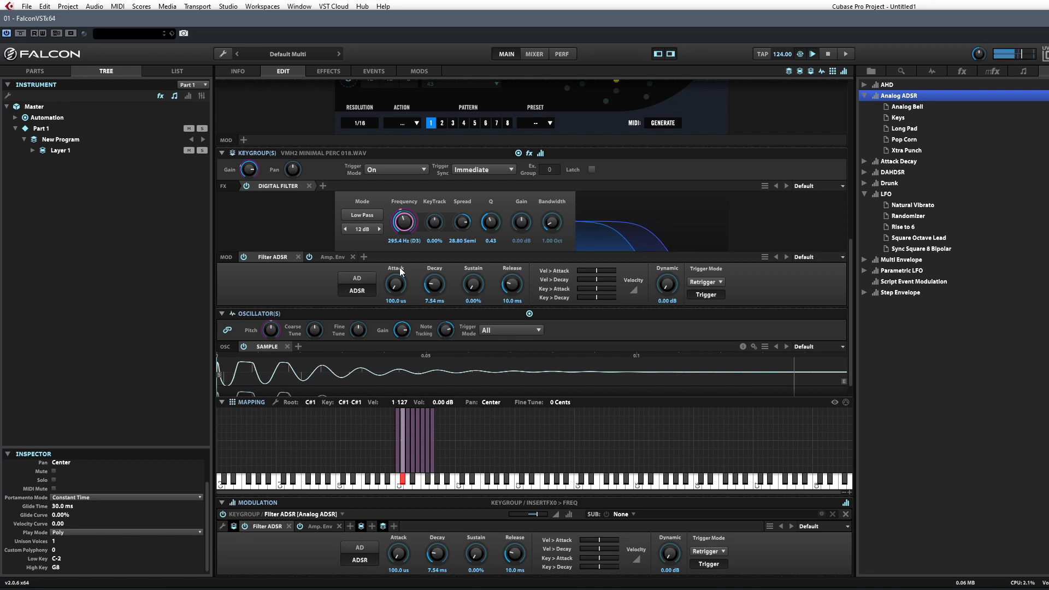
Set the C1 keygroup's filter cutoff to 366.4 Hz and move its sample's start point past the short opening transient.
{"action": "left_click", "coordinate": [397, 440]}
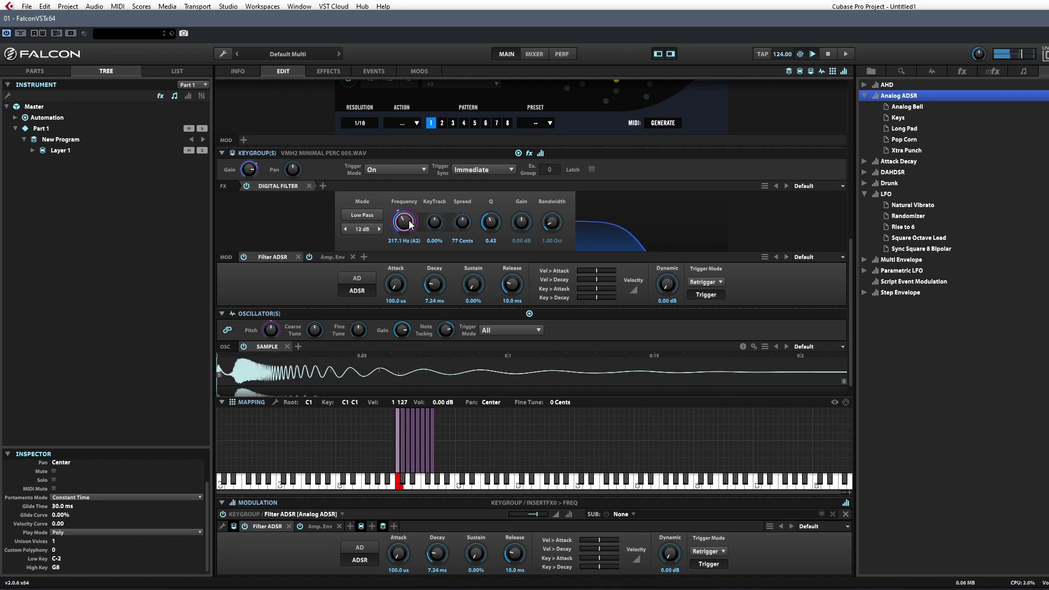
{"action": "scroll", "coordinate": [411, 221], "scroll_direction": "down", "scroll_amount": 3}
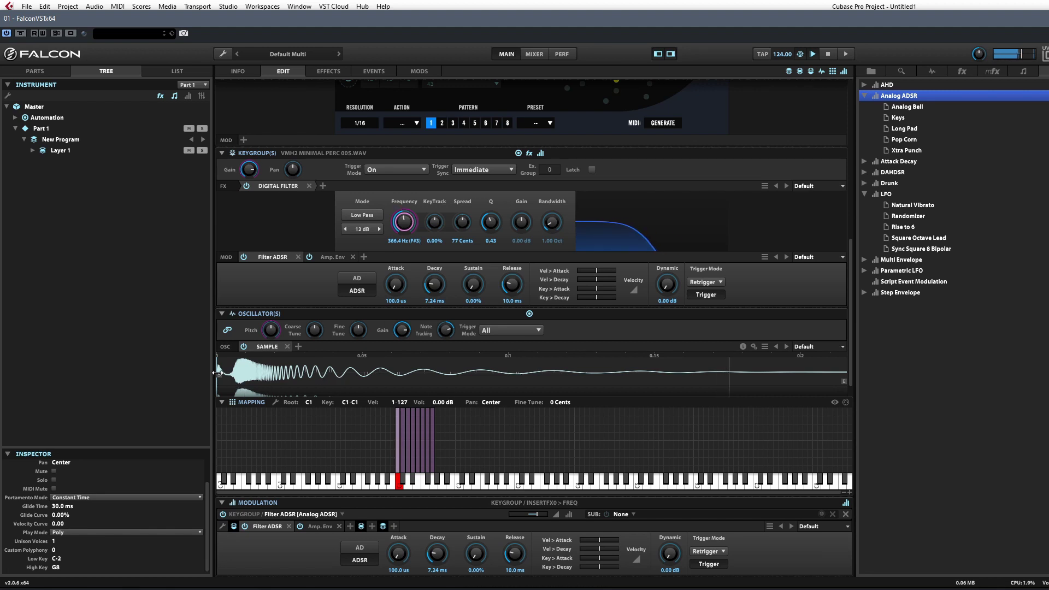
{"action": "left_click_drag", "start_coordinate": [217, 372], "coordinate": [244, 381]}
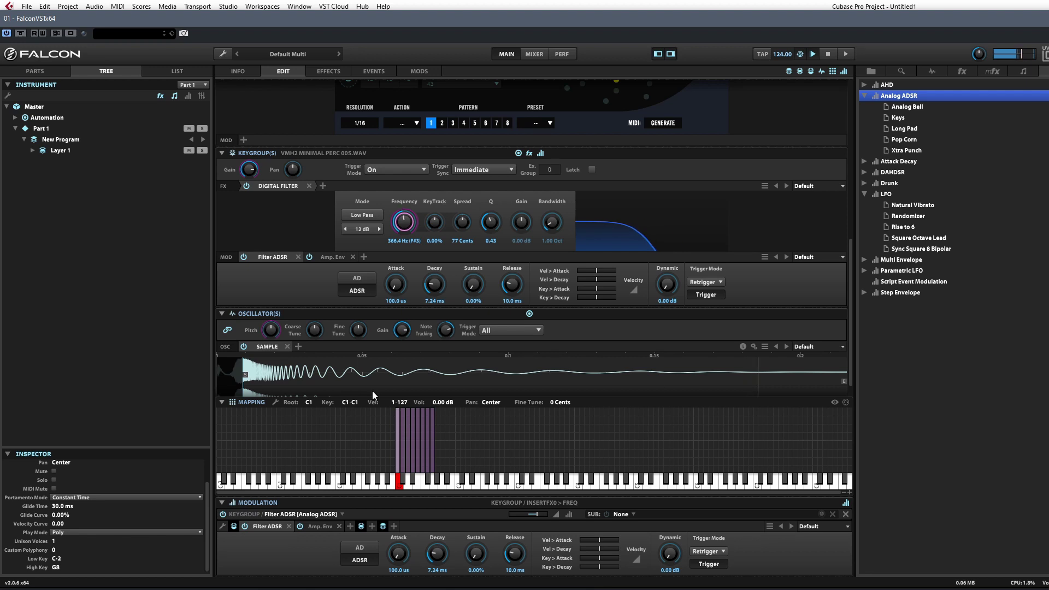
Select all the mapped keygroups and stop the Euclidean sequencer.
{"action": "left_click_drag", "start_coordinate": [525, 418], "coordinate": [247, 457]}
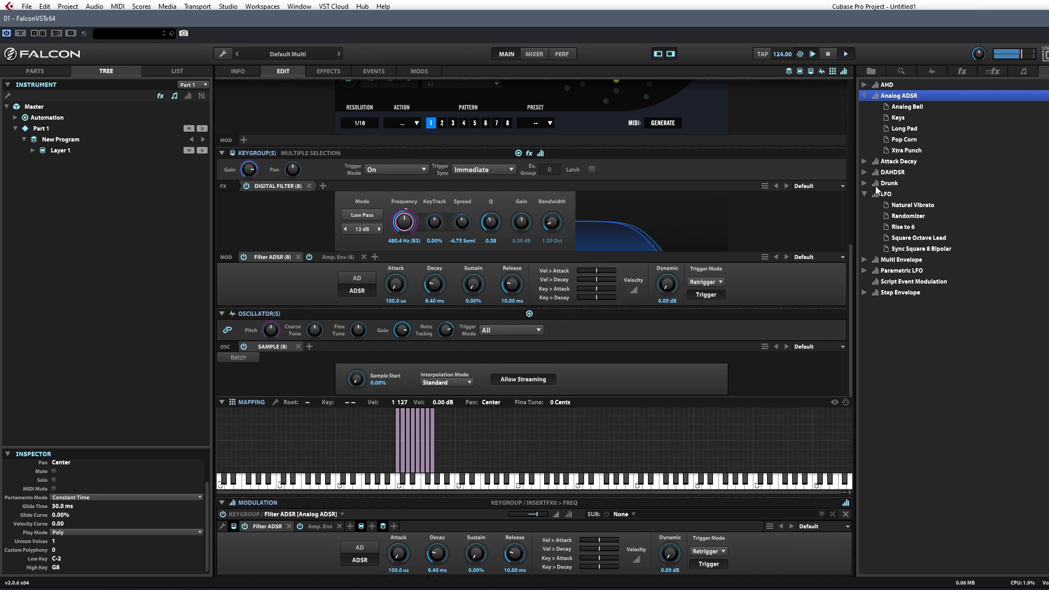
{"action": "scroll", "coordinate": [815, 139], "scroll_direction": "up", "scroll_amount": 8}
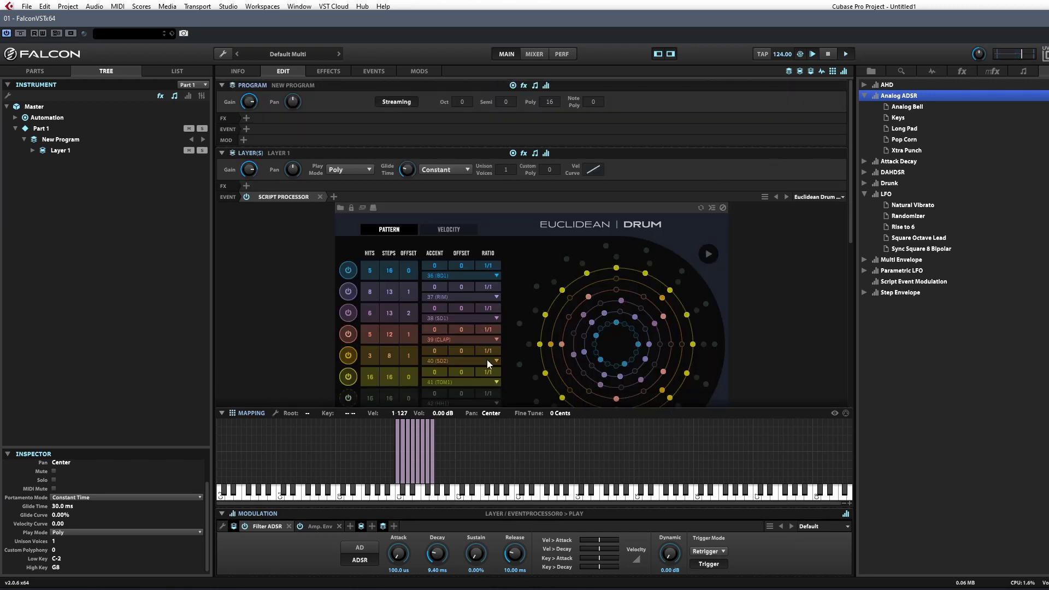
{"action": "scroll", "coordinate": [289, 285], "scroll_direction": "down", "scroll_amount": 8}
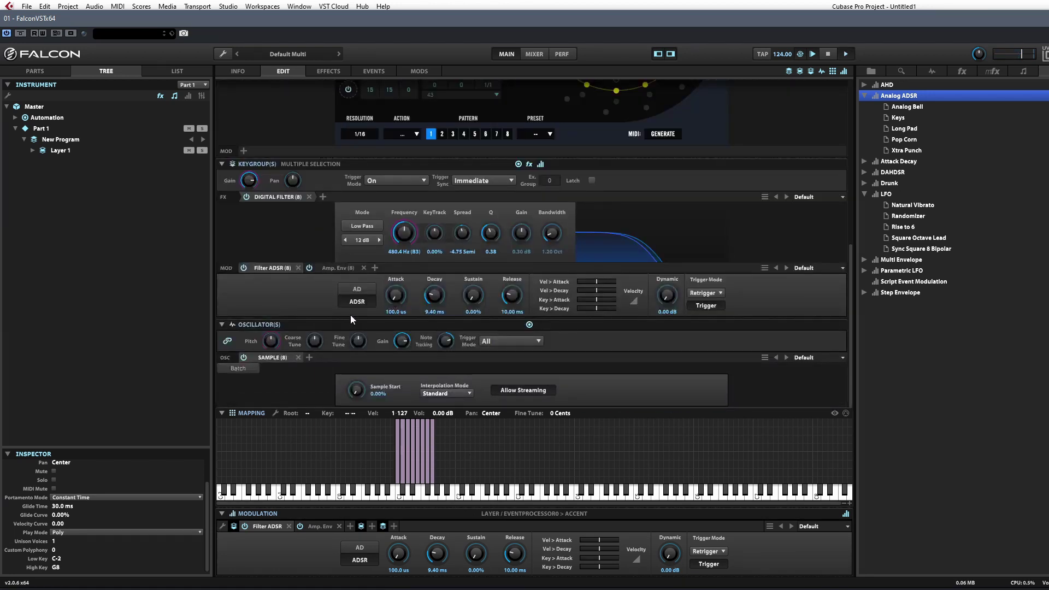
{"action": "left_click", "coordinate": [526, 437]}
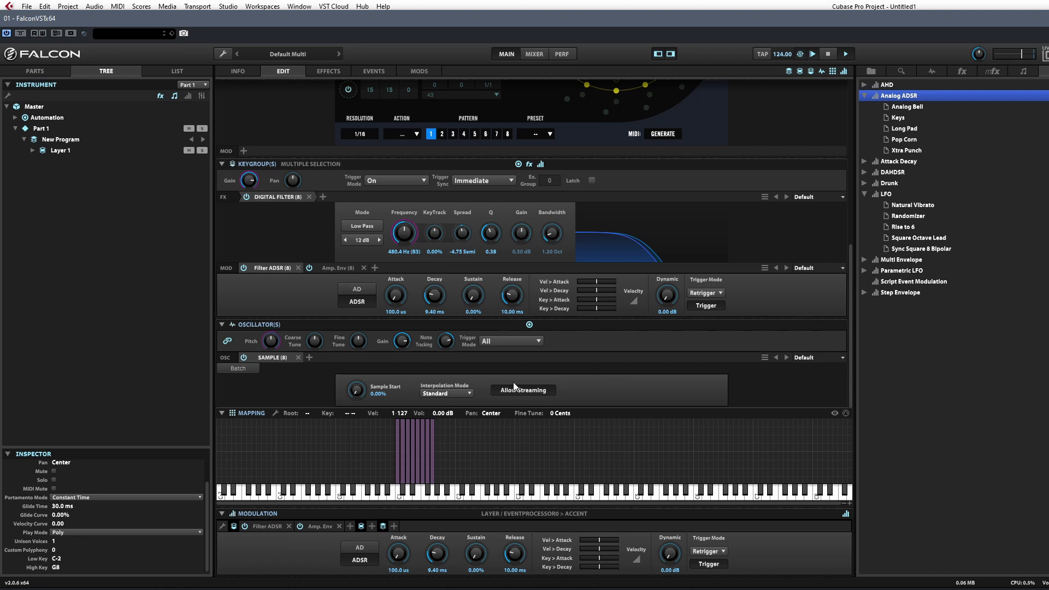
{"action": "scroll", "coordinate": [721, 193], "scroll_direction": "up", "scroll_amount": 8}
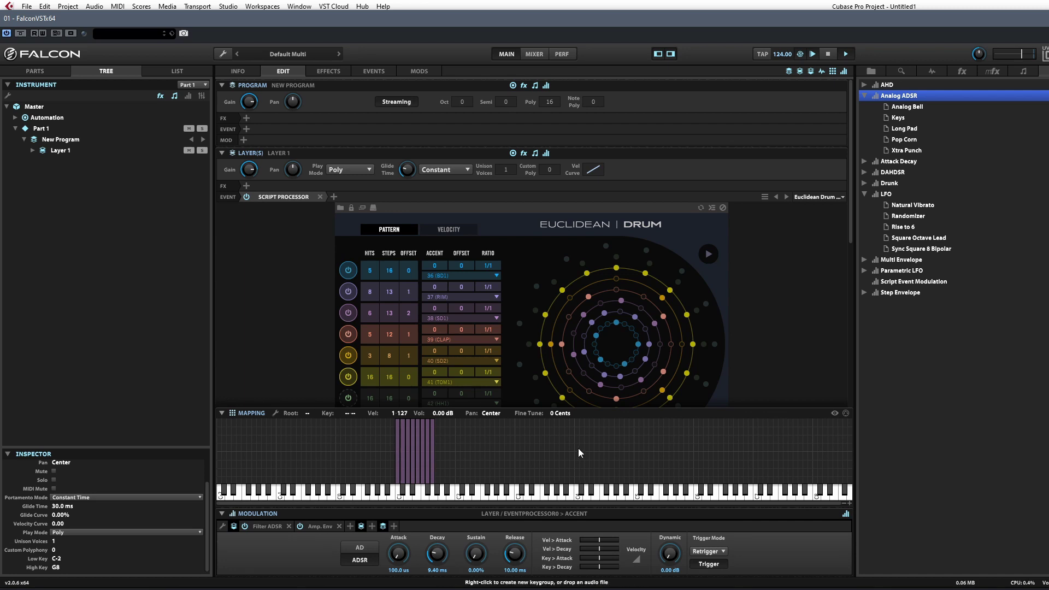
{"action": "scroll", "coordinate": [578, 386], "scroll_direction": "down", "scroll_amount": 2}
{"action": "left_click", "coordinate": [418, 461]}
{"action": "left_click", "coordinate": [408, 458]}
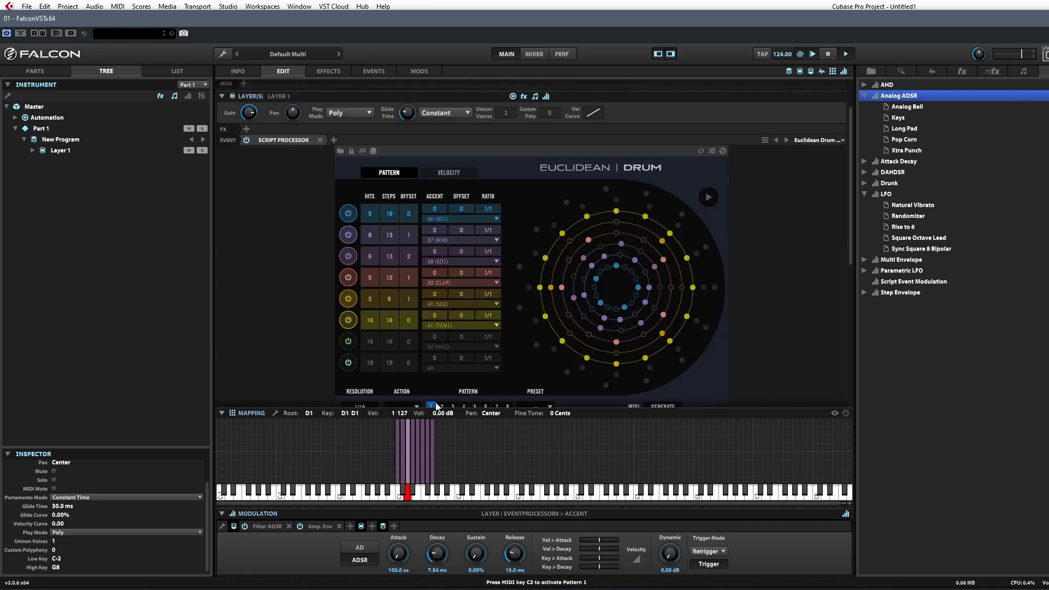
{"action": "left_click", "coordinate": [576, 468]}
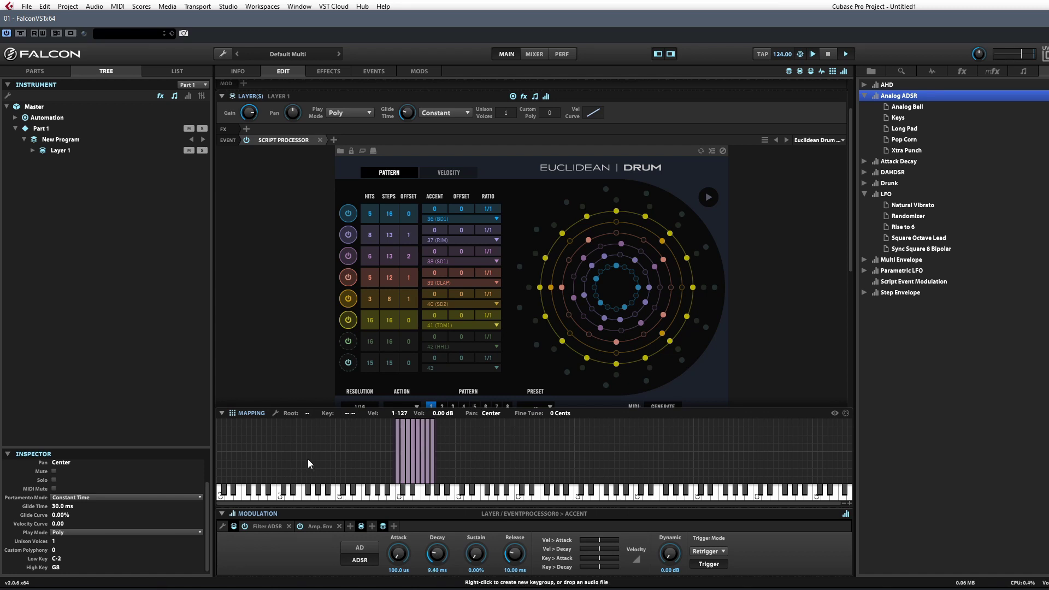
{"action": "left_click", "coordinate": [308, 460]}
{"action": "scroll", "coordinate": [312, 260], "scroll_direction": "up", "scroll_amount": 2}
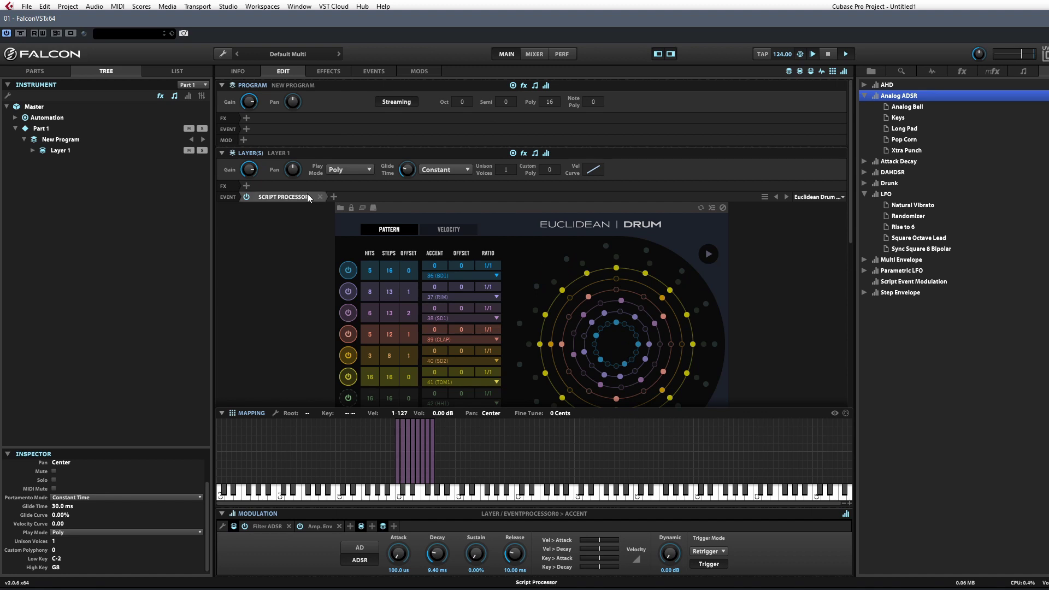
Add a Redux effect to Layer 1.
{"action": "left_click", "coordinate": [248, 184]}
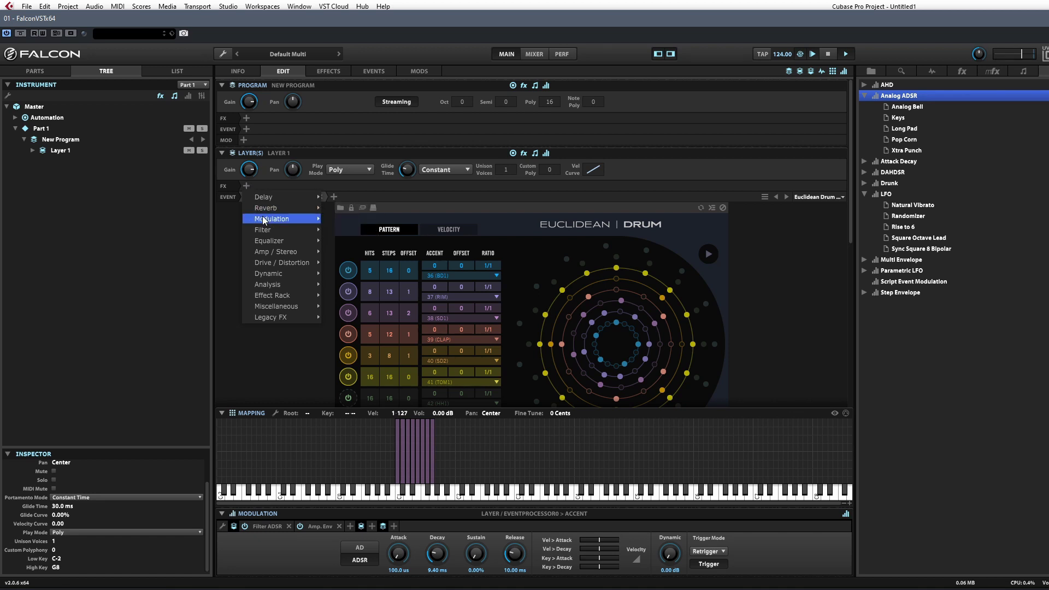
{"action": "mouse_move", "coordinate": [261, 243]}
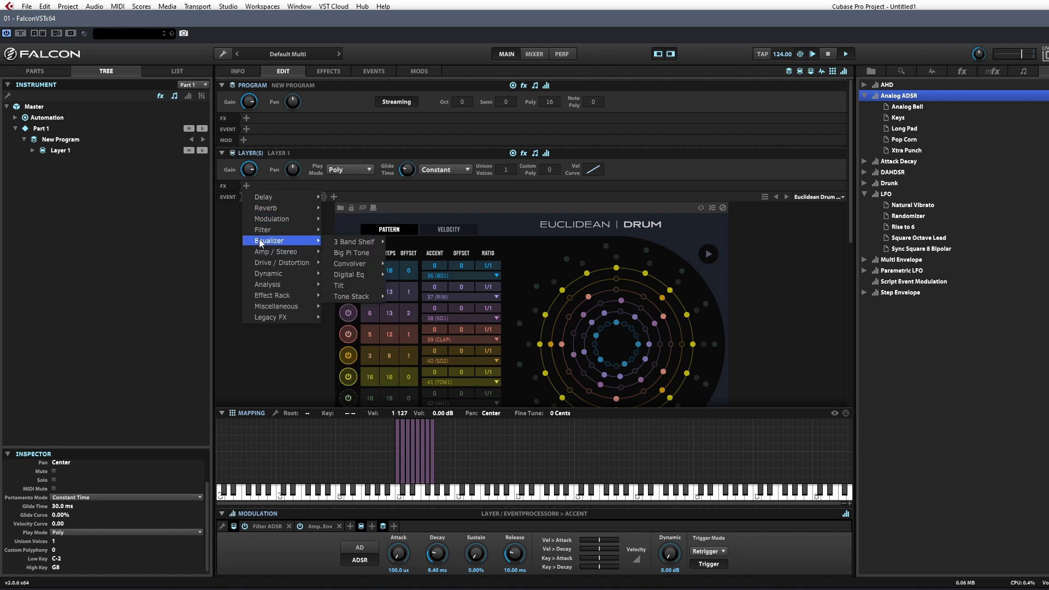
{"action": "mouse_move", "coordinate": [290, 263]}
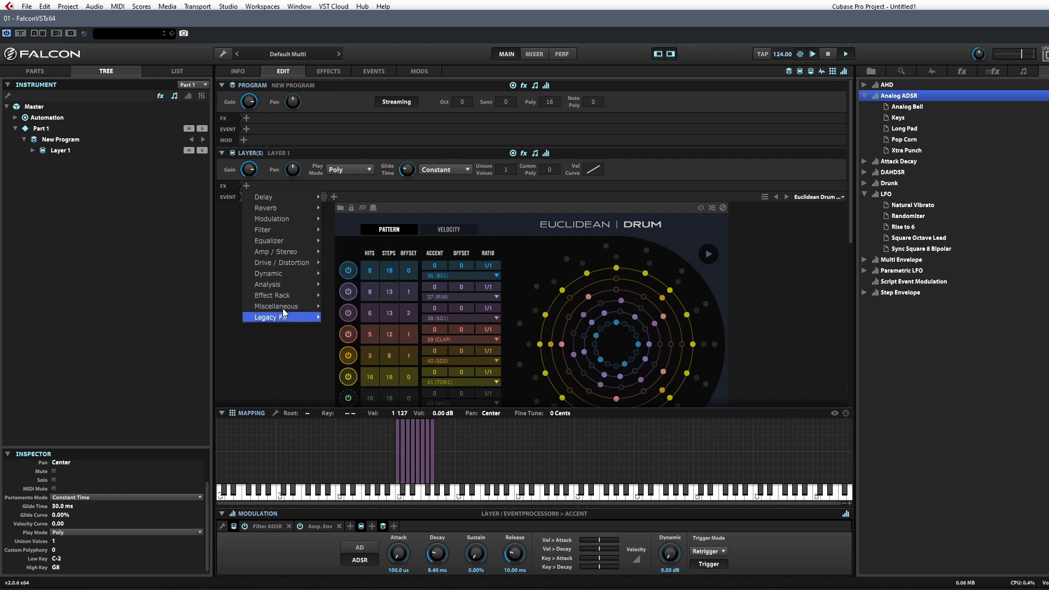
{"action": "mouse_move", "coordinate": [277, 321]}
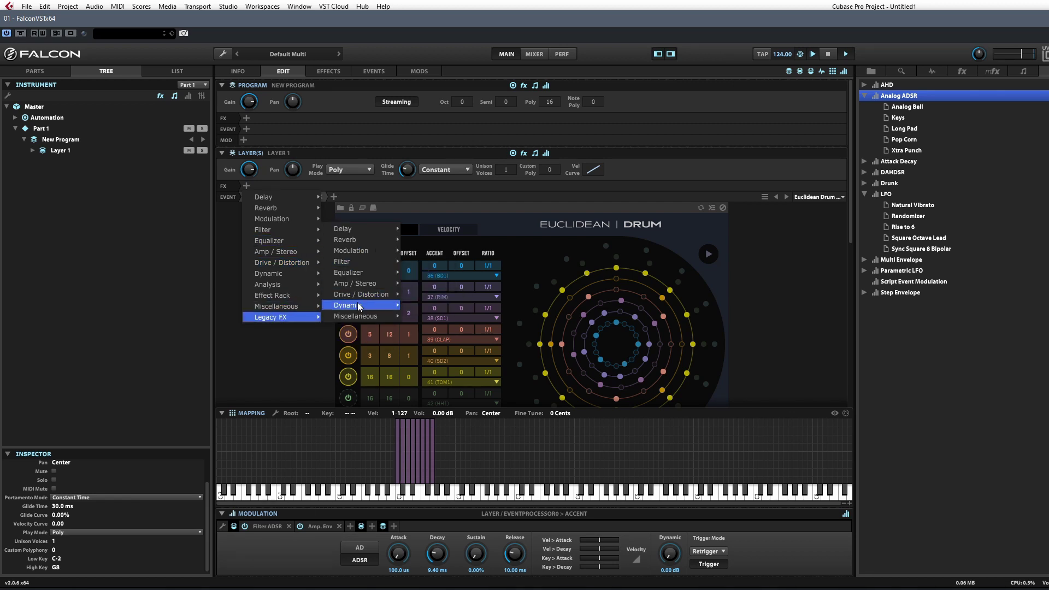
{"action": "mouse_move", "coordinate": [353, 322]}
{"action": "left_click", "coordinate": [417, 284]}
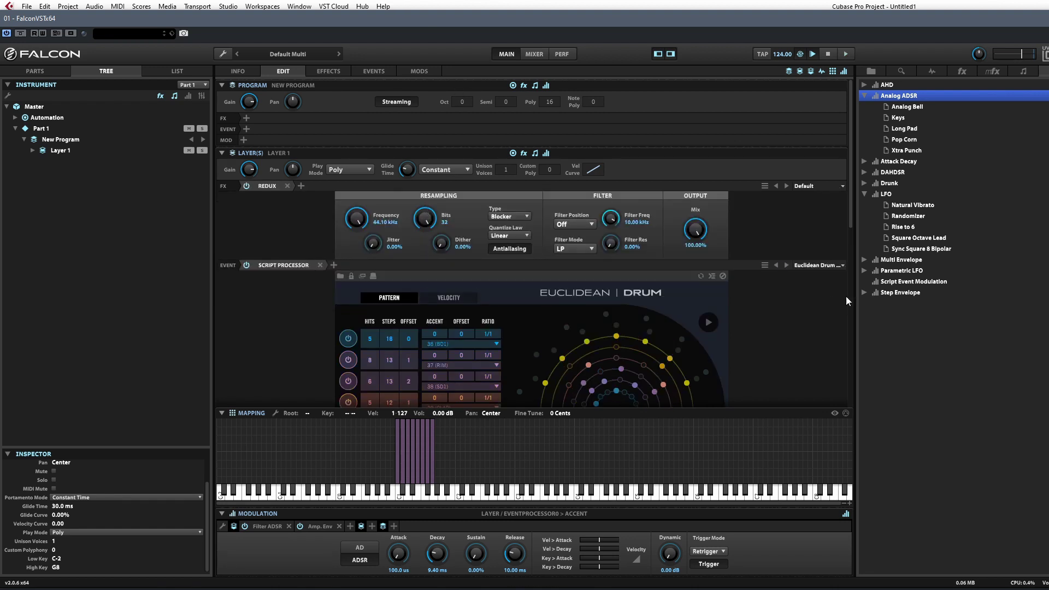
Play the Euclidean sequencer to audition the program with Redux inserted, and stop it again.
{"action": "left_click", "coordinate": [707, 322]}
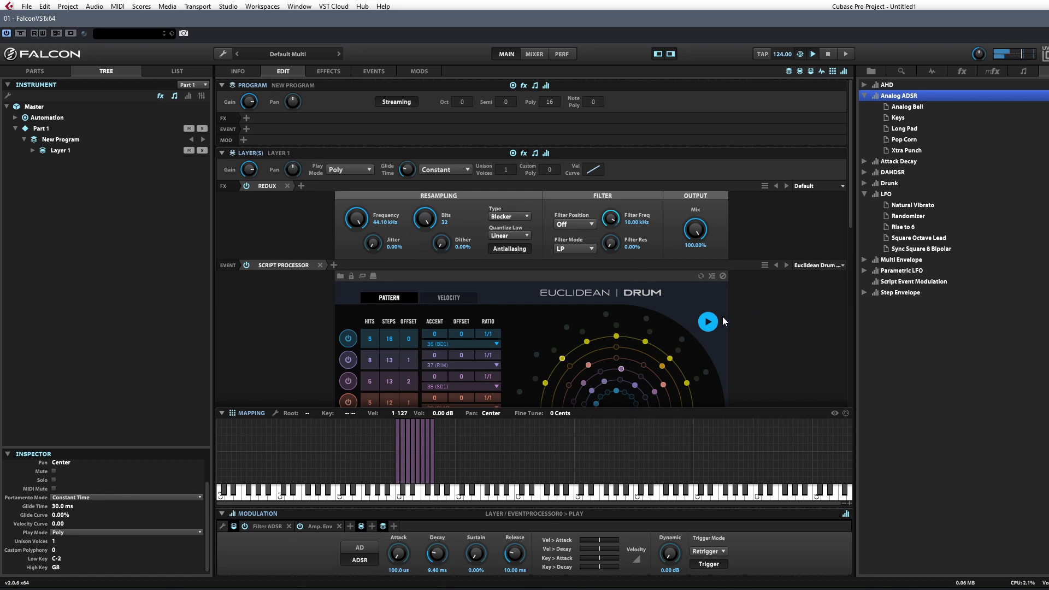
{"action": "scroll", "coordinate": [713, 316], "scroll_direction": "down", "scroll_amount": 7}
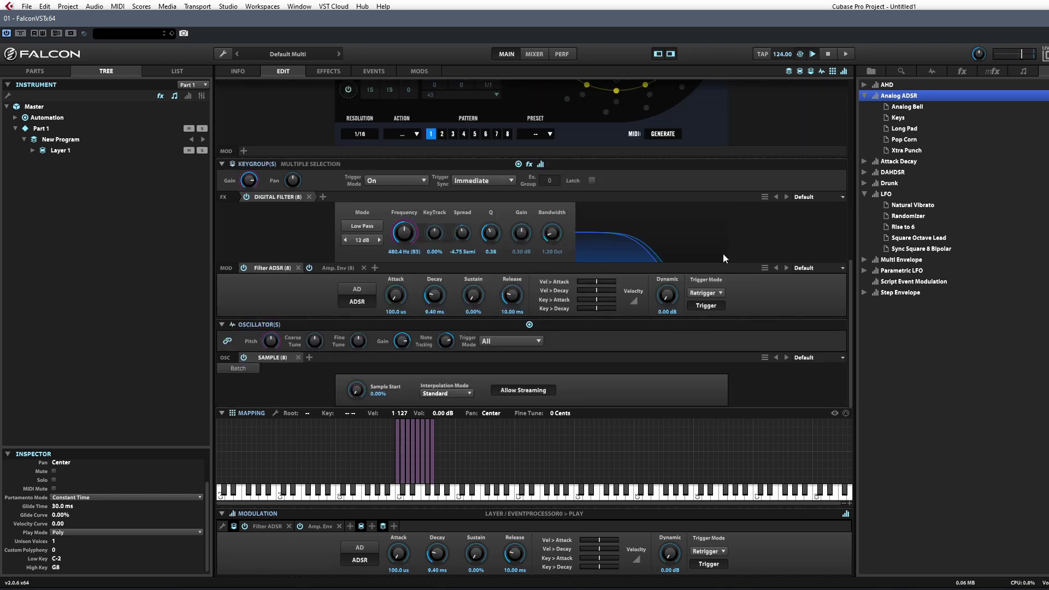
{"action": "scroll", "coordinate": [752, 172], "scroll_direction": "up", "scroll_amount": 4}
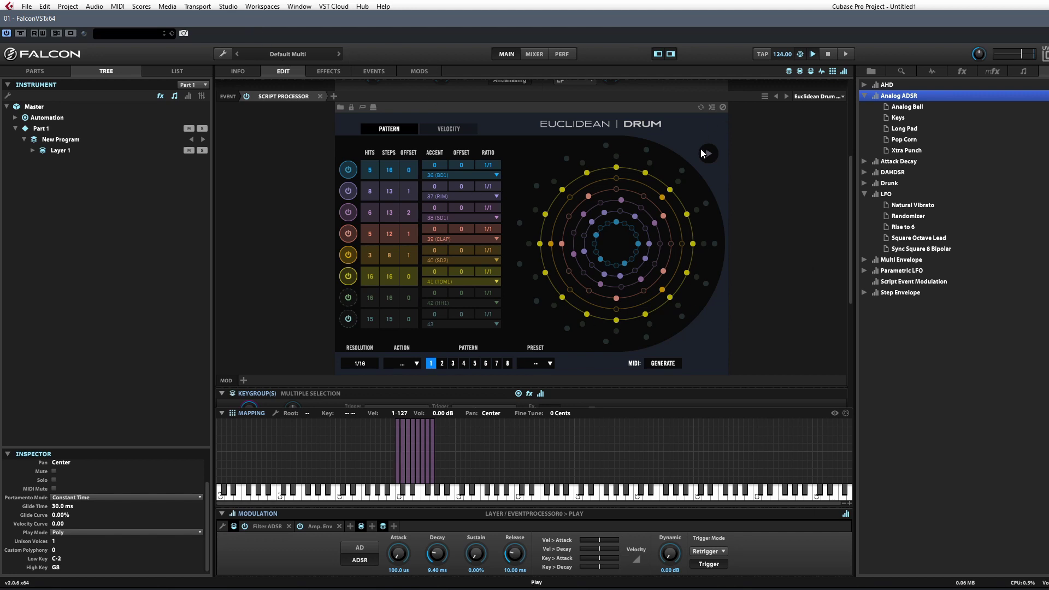
Generate MIDI from the Euclidean pattern and place it on the FalconVSTx64 01 track starting at bar 1.
{"action": "left_click_drag", "start_coordinate": [444, 24], "coordinate": [507, 183]}
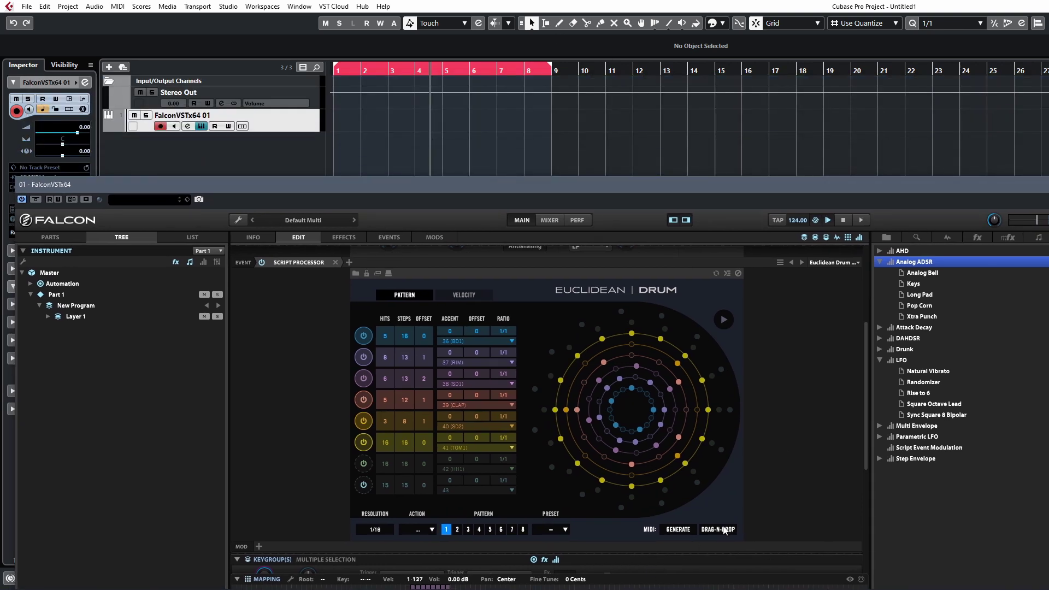
{"action": "left_click_drag", "start_coordinate": [712, 465], "coordinate": [336, 117]}
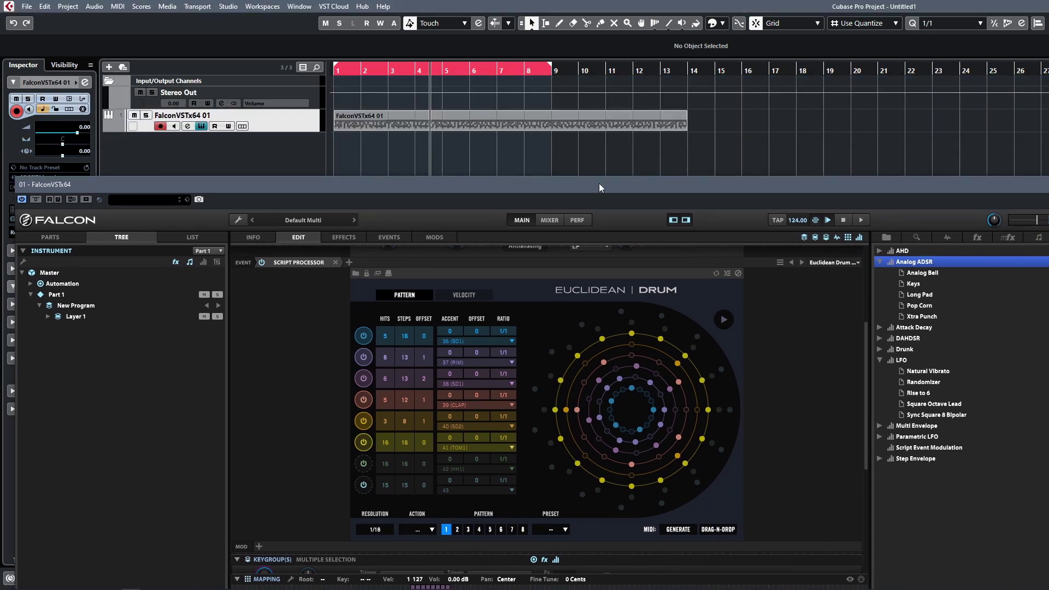
{"action": "left_click", "coordinate": [536, 120]}
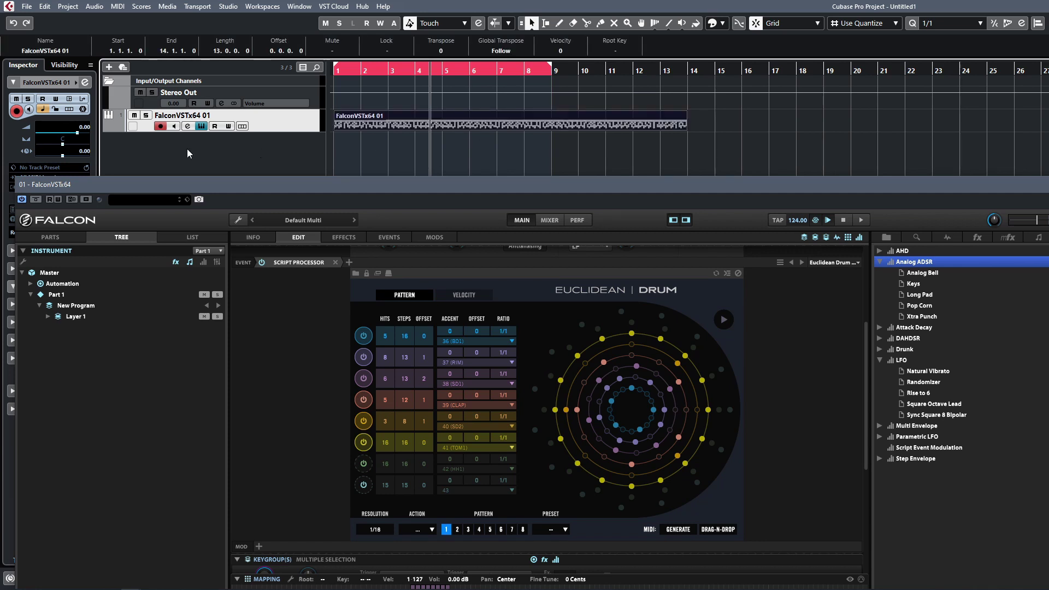
Split the MIDI part at bar 9 and delete the section after it.
{"action": "left_click", "coordinate": [627, 121], "text": "ctrl"}
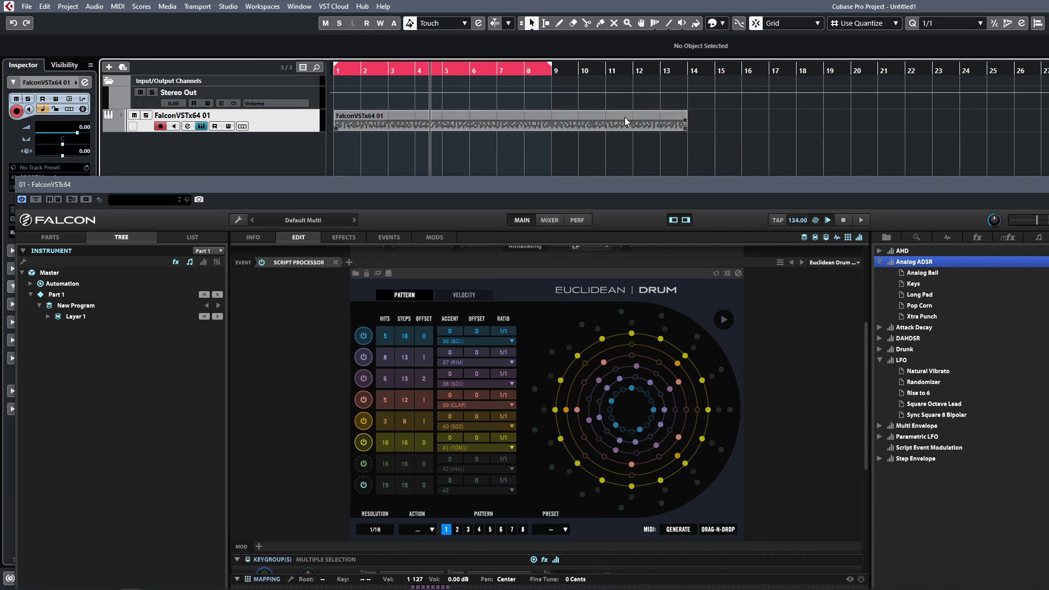
{"action": "left_click", "coordinate": [542, 123], "text": "alt"}
{"action": "left_click", "coordinate": [621, 127]}
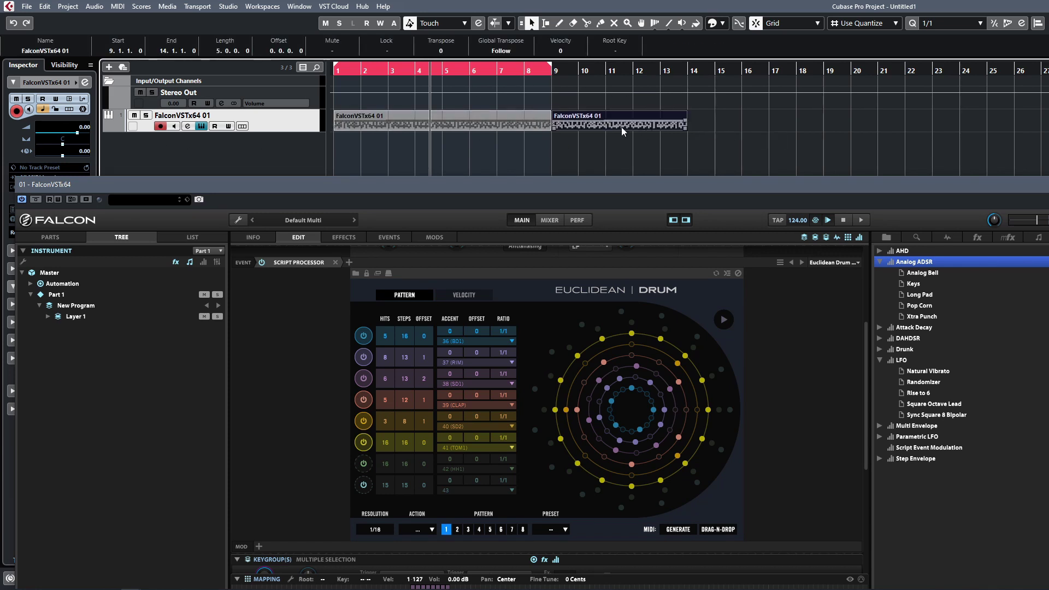
{"action": "key", "text": "Delete"}
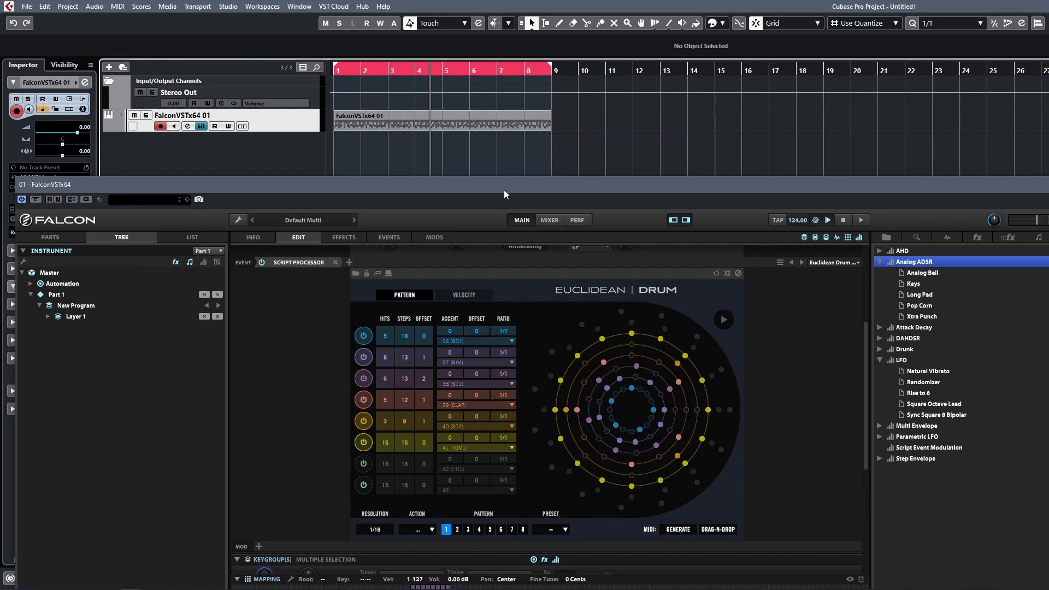
Move the instrument window clear of the timeline and play the project from the start of bar 1.
{"action": "left_click_drag", "start_coordinate": [504, 189], "coordinate": [591, 141]}
{"action": "left_click", "coordinate": [348, 72]}
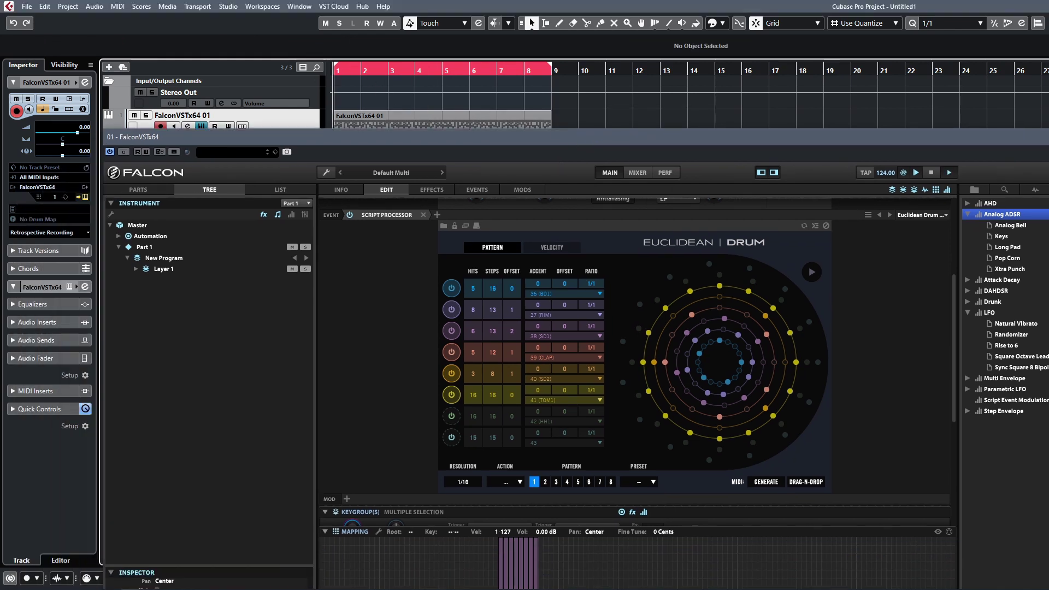
{"action": "key", "text": "space"}
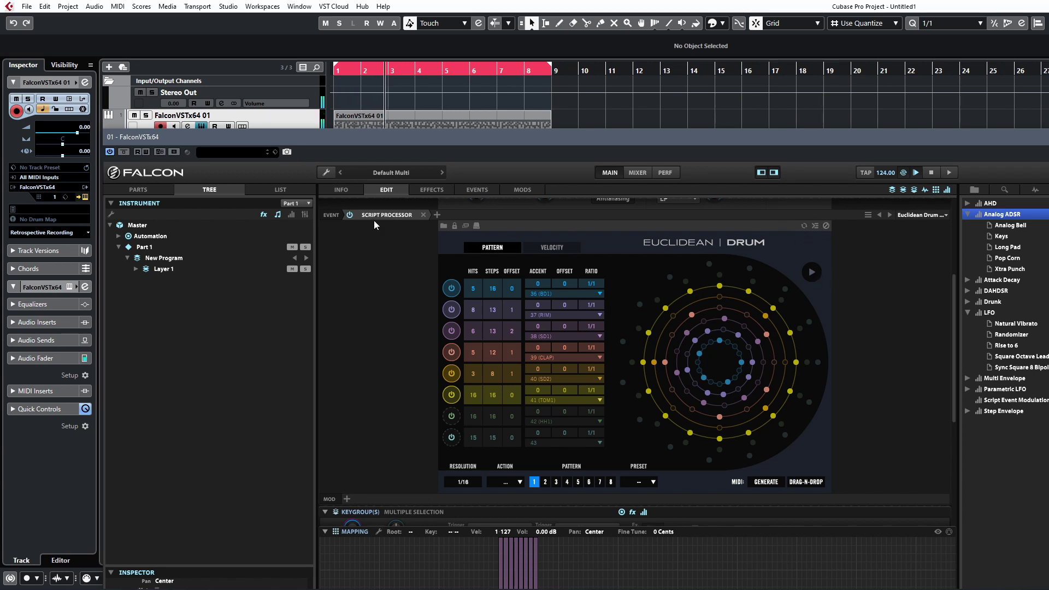
Bypass the layer's Euclidean Drum script processor and collapse its display.
{"action": "scroll", "coordinate": [410, 240], "scroll_direction": "up", "scroll_amount": 5}
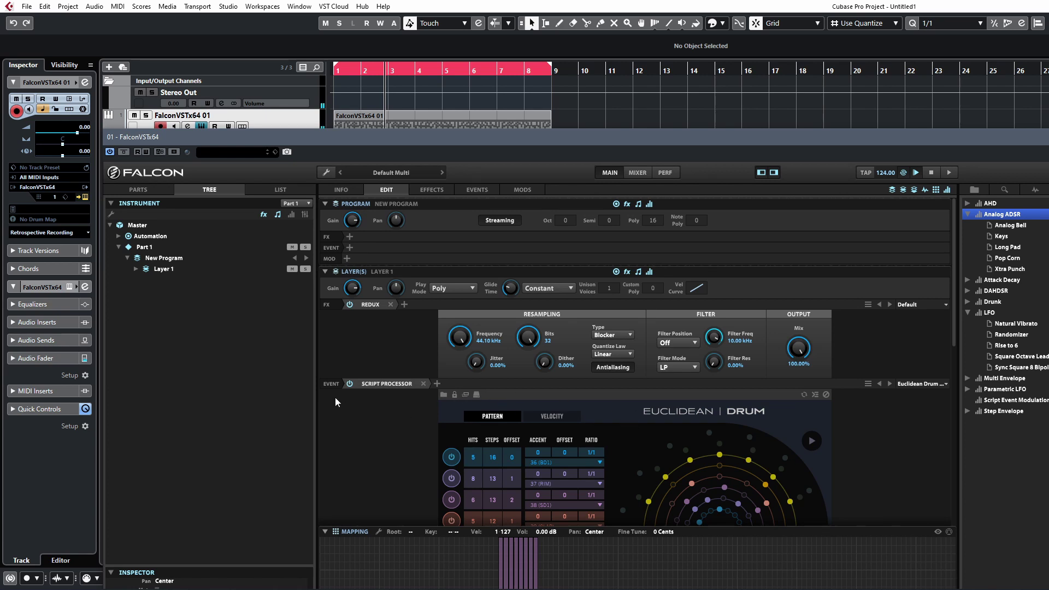
{"action": "left_click", "coordinate": [349, 383]}
{"action": "scroll", "coordinate": [904, 420], "scroll_direction": "down", "scroll_amount": 2}
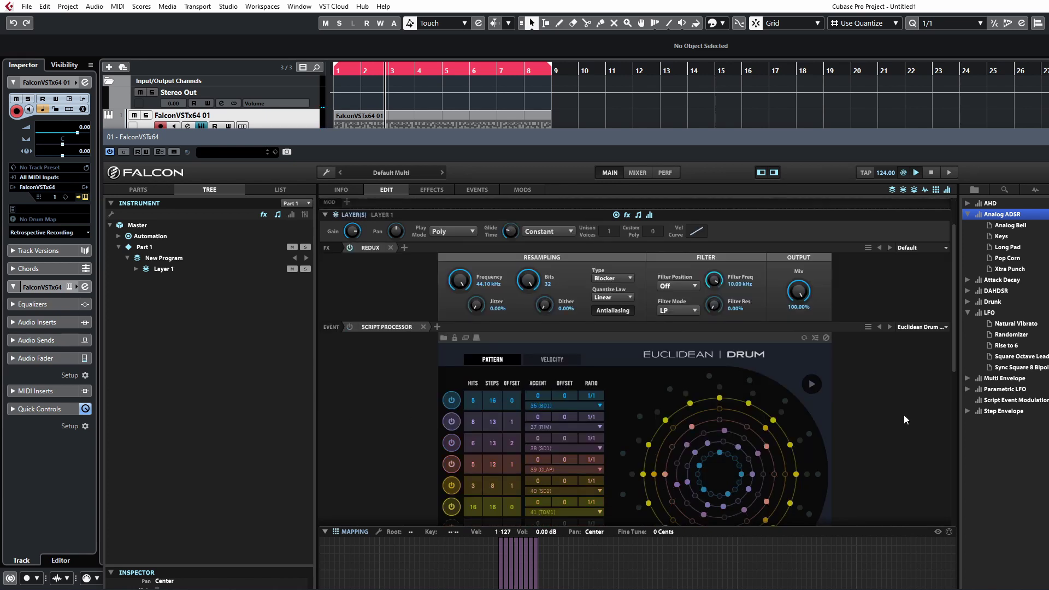
{"action": "left_click", "coordinate": [350, 331]}
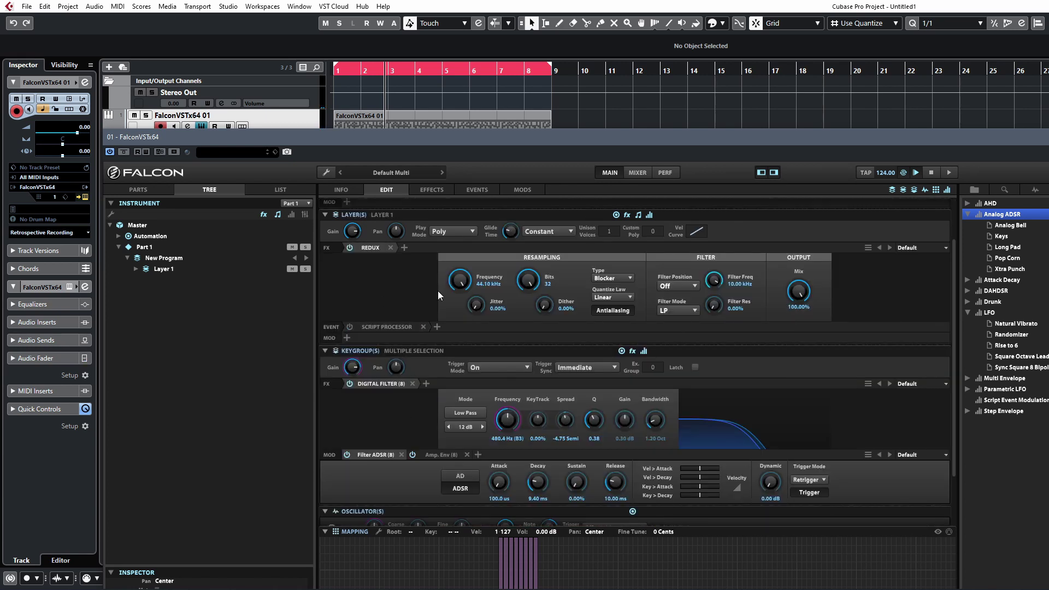
Set the Redux frequency to 4.77 kHz, bits to 12 and mix to 13%.
{"action": "scroll", "coordinate": [438, 291], "scroll_direction": "up", "scroll_amount": 2}
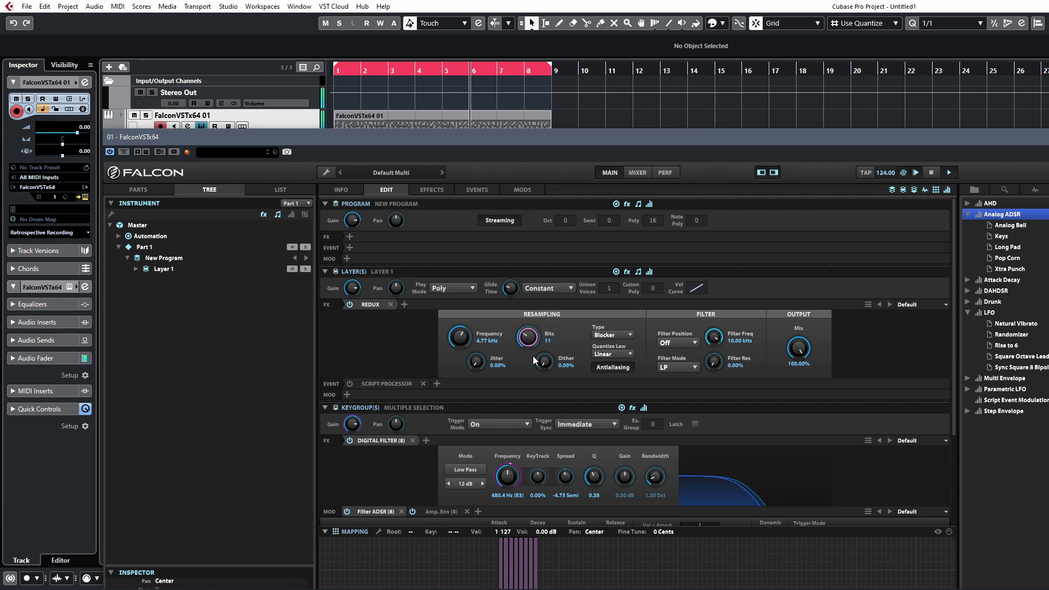
{"action": "left_click_drag", "start_coordinate": [799, 349], "coordinate": [797, 402]}
{"action": "scroll", "coordinate": [802, 350], "scroll_direction": "down", "scroll_amount": 2}
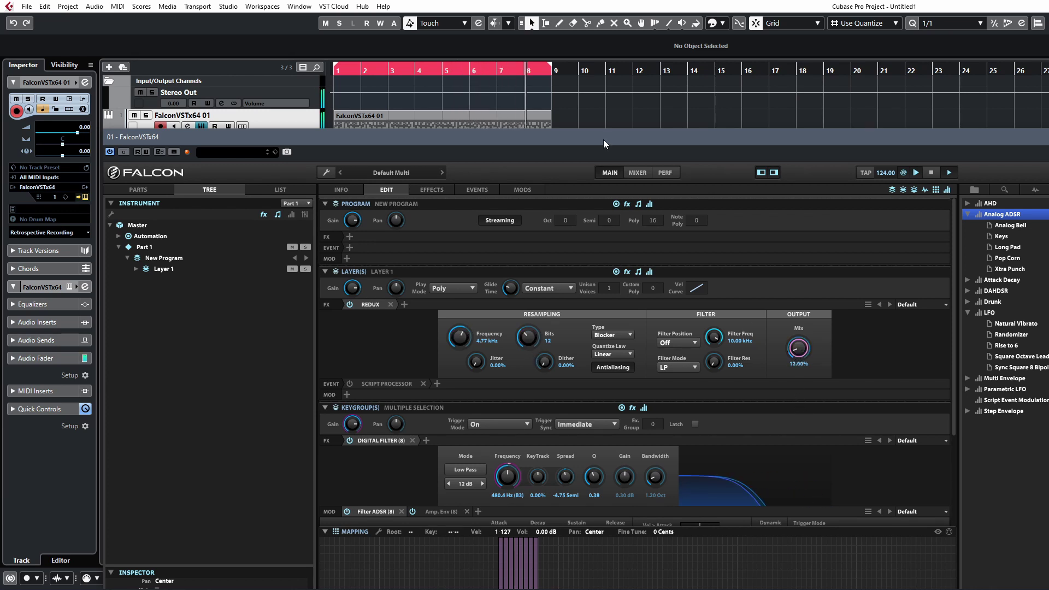
{"action": "left_click_drag", "start_coordinate": [603, 144], "coordinate": [594, 82]}
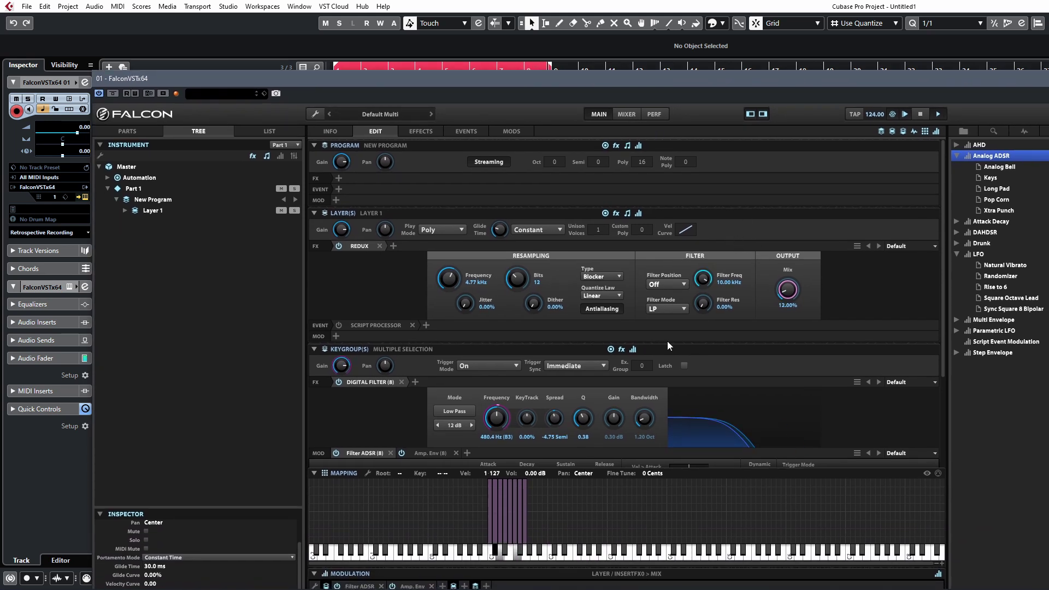
Modulate the Redux mix with a new layer-level Step Envelope.
{"action": "right_click", "coordinate": [787, 290]}
{"action": "mouse_move", "coordinate": [726, 359]}
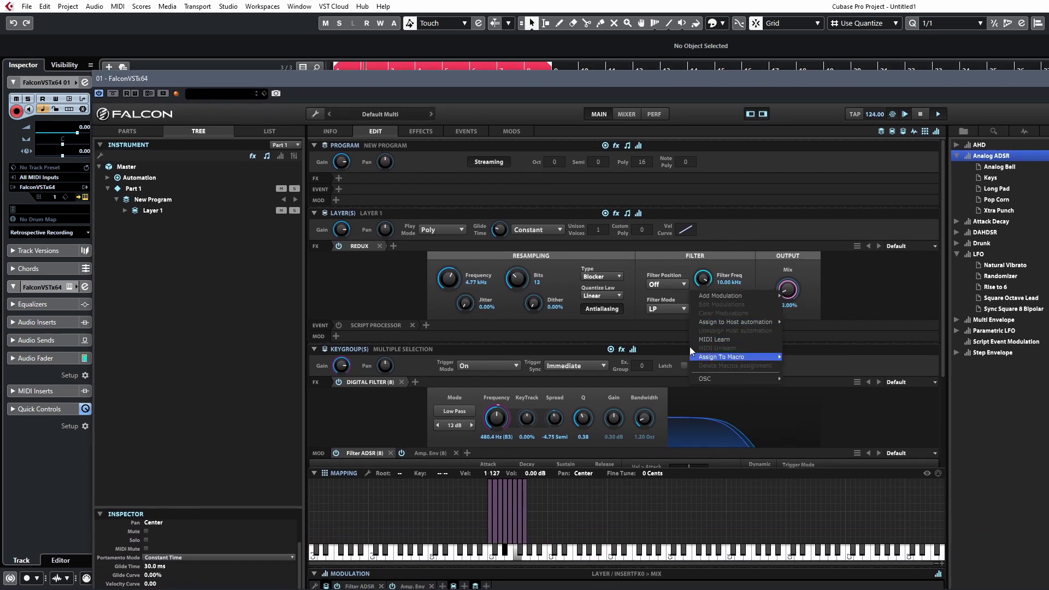
{"action": "mouse_move", "coordinate": [720, 296]}
{"action": "mouse_move", "coordinate": [831, 255]}
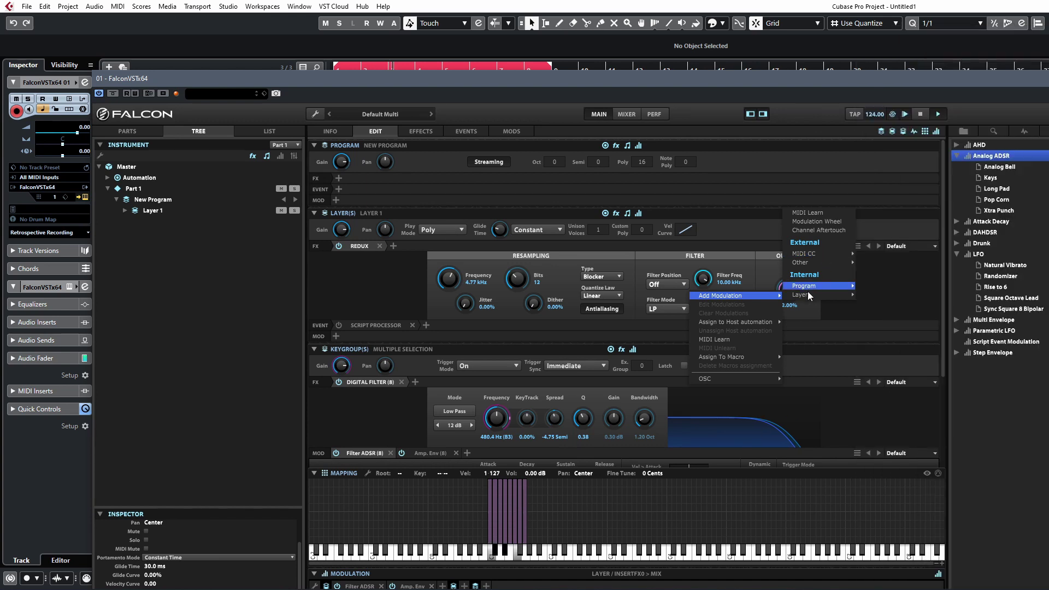
{"action": "mouse_move", "coordinate": [819, 295]}
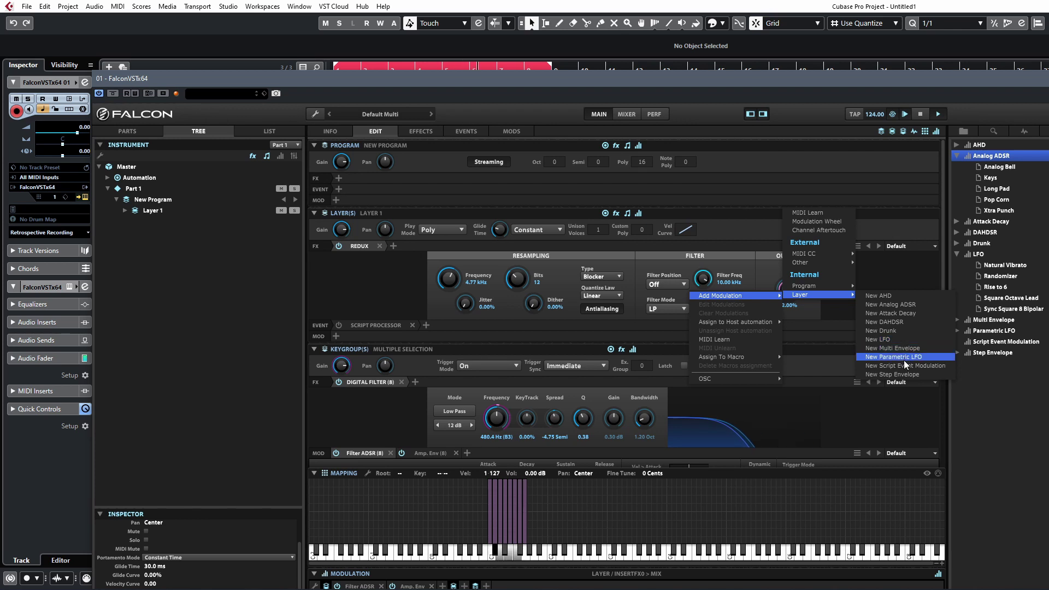
{"action": "left_click", "coordinate": [903, 374]}
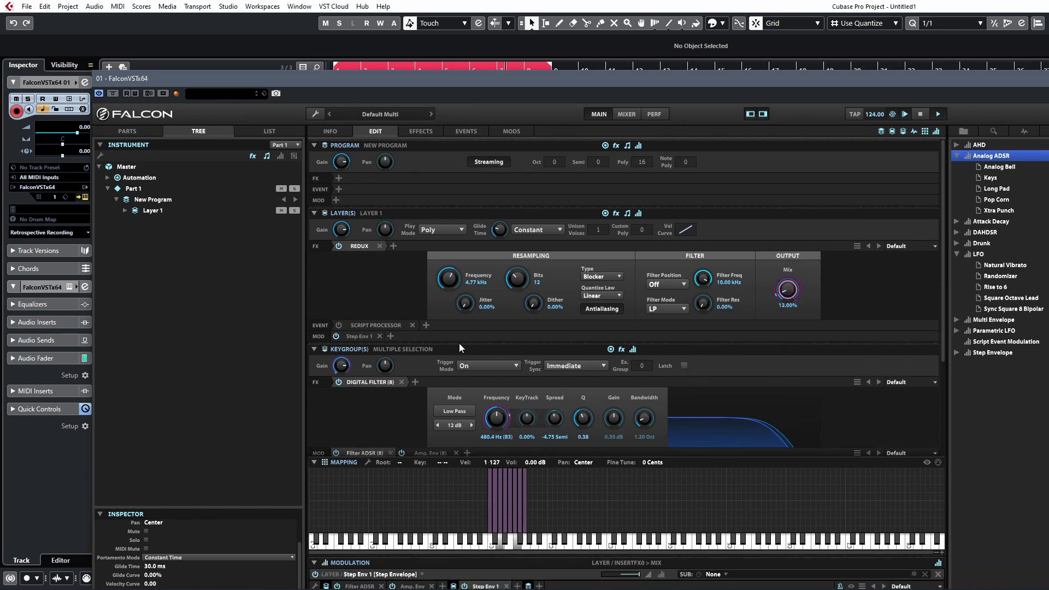
Draw the Step Envelope pattern with steps 2, 5, 9, 11 and 14 at full height and a low first step.
{"action": "left_click", "coordinate": [359, 336]}
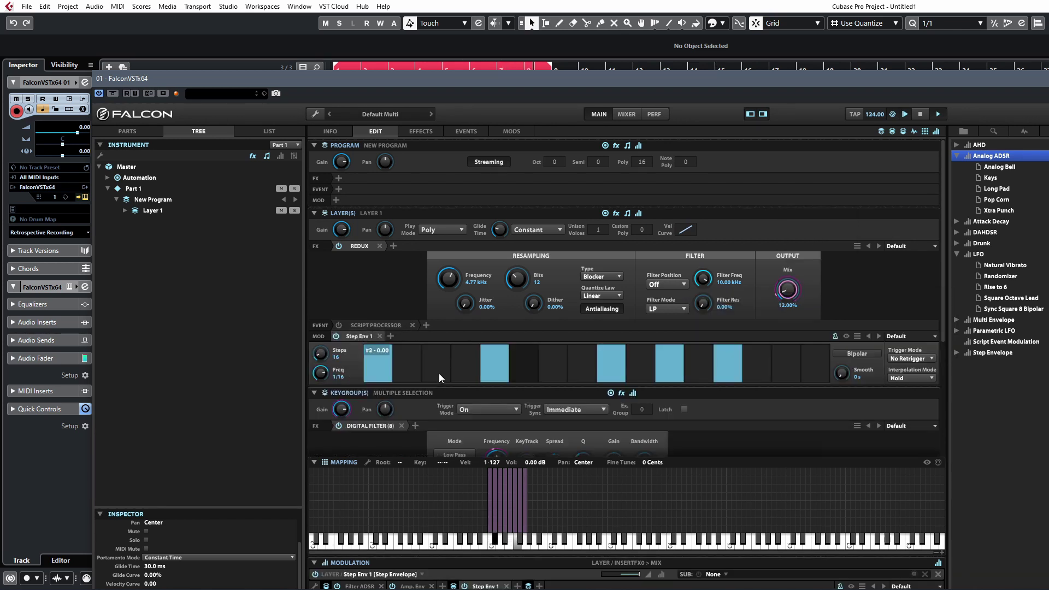
{"action": "mouse_move", "coordinate": [709, 368]}
{"action": "left_mouse_down"}
{"action": "mouse_move", "coordinate": [720, 398]}
{"action": "mouse_move", "coordinate": [748, 363]}
{"action": "mouse_move", "coordinate": [746, 319]}
{"action": "left_mouse_up"}
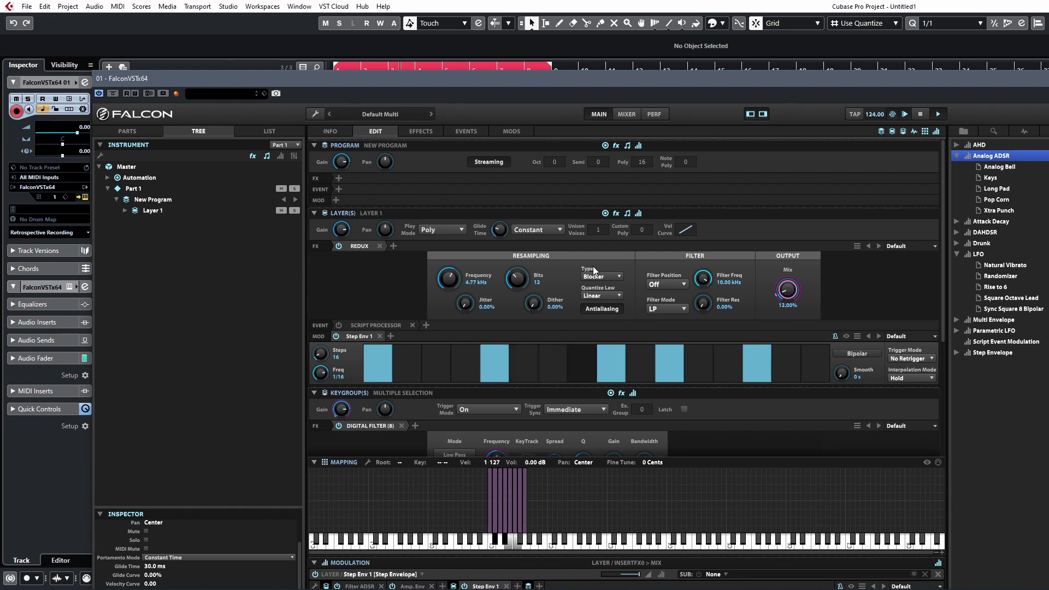
{"action": "left_click", "coordinate": [375, 373]}
{"action": "left_click_drag", "start_coordinate": [375, 372], "coordinate": [407, 296]}
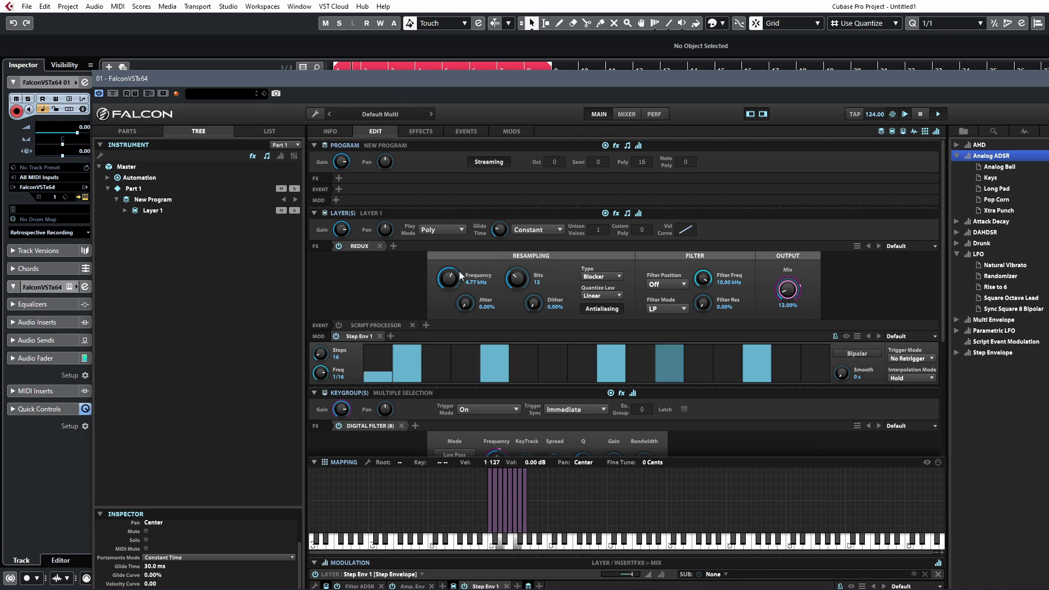
Lower the Redux frequency to 1.03 kHz.
{"action": "left_click_drag", "start_coordinate": [448, 278], "coordinate": [450, 306]}
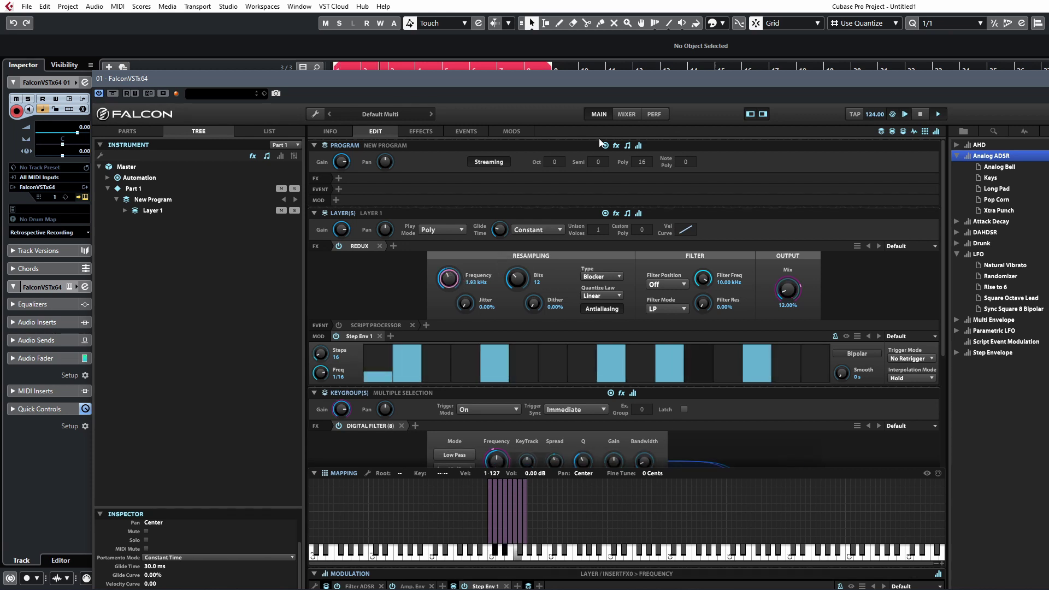
Set the Redux mix to 6%, frequency to 2.72 kHz, bits to 11 and filter frequency to 20 kHz.
{"action": "scroll", "coordinate": [513, 236], "scroll_direction": "down", "scroll_amount": 3}
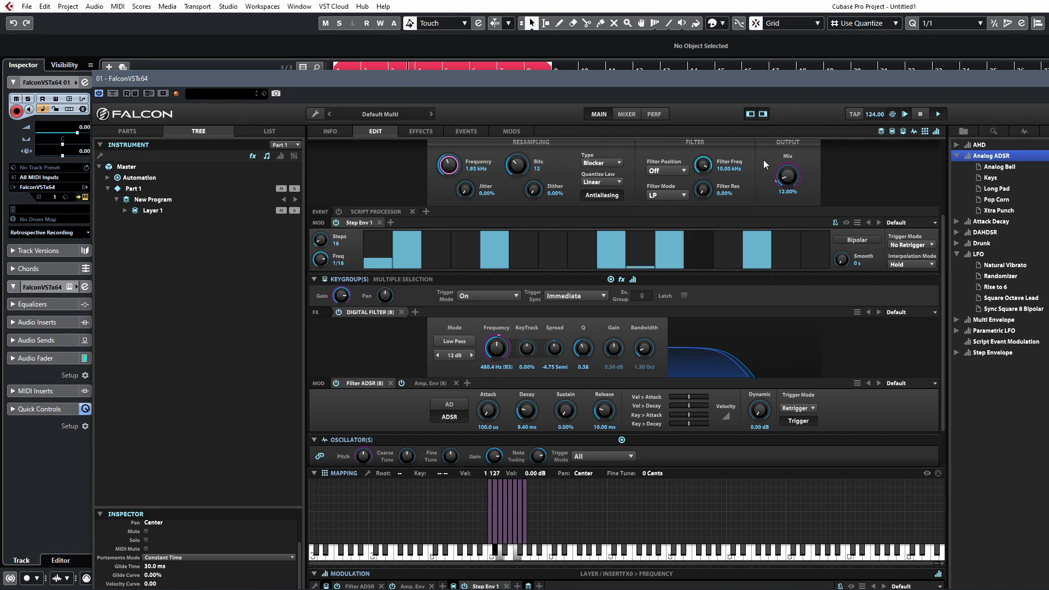
{"action": "left_click_drag", "start_coordinate": [788, 176], "coordinate": [794, 196]}
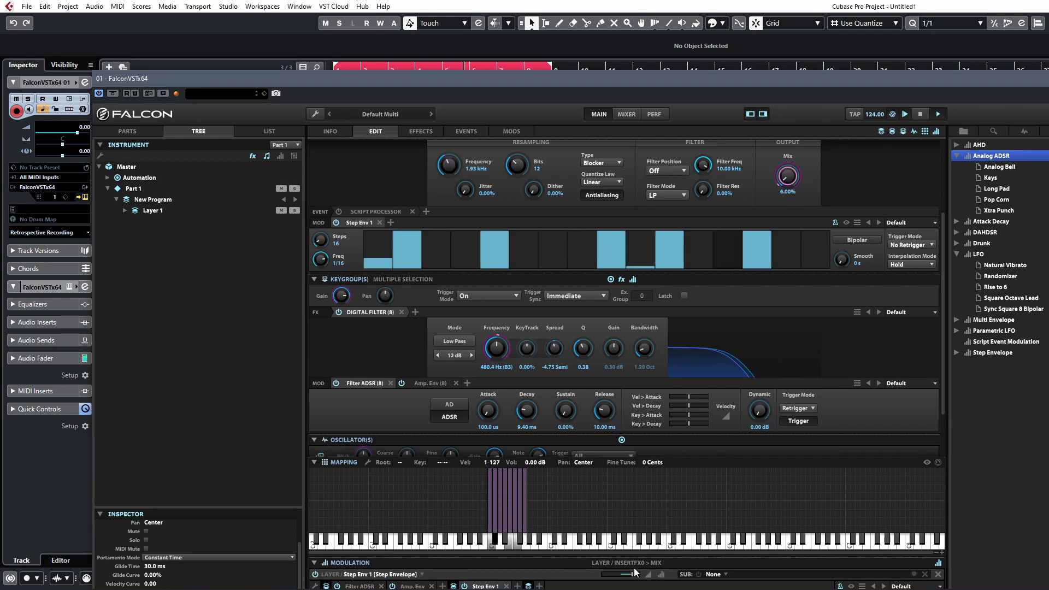
{"action": "scroll", "coordinate": [851, 184], "scroll_direction": "up", "scroll_amount": 2}
{"action": "scroll", "coordinate": [851, 185], "scroll_direction": "up", "scroll_amount": 2}
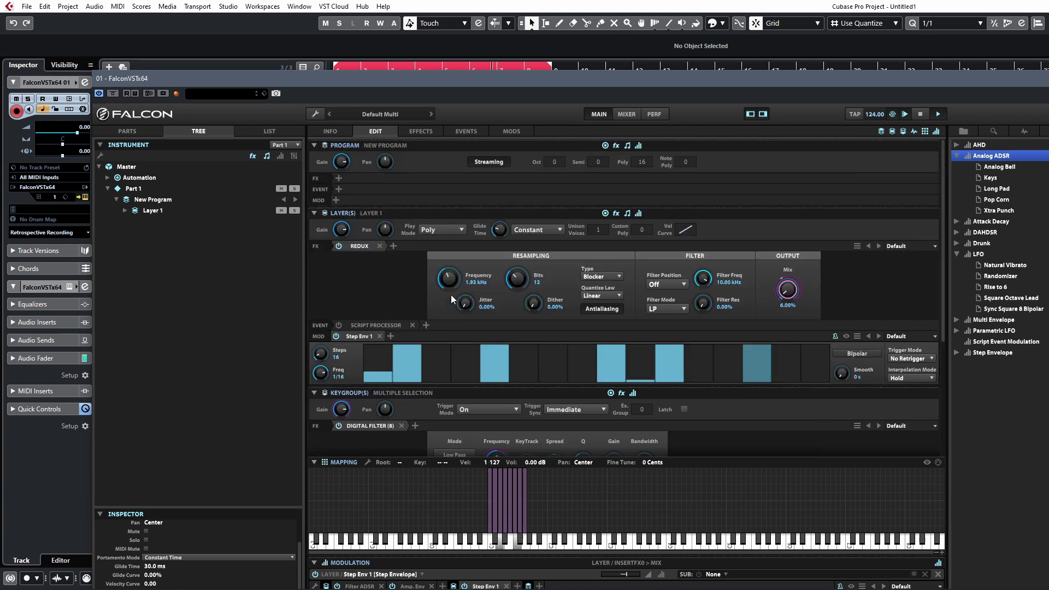
{"action": "left_click_drag", "start_coordinate": [449, 281], "coordinate": [455, 301]}
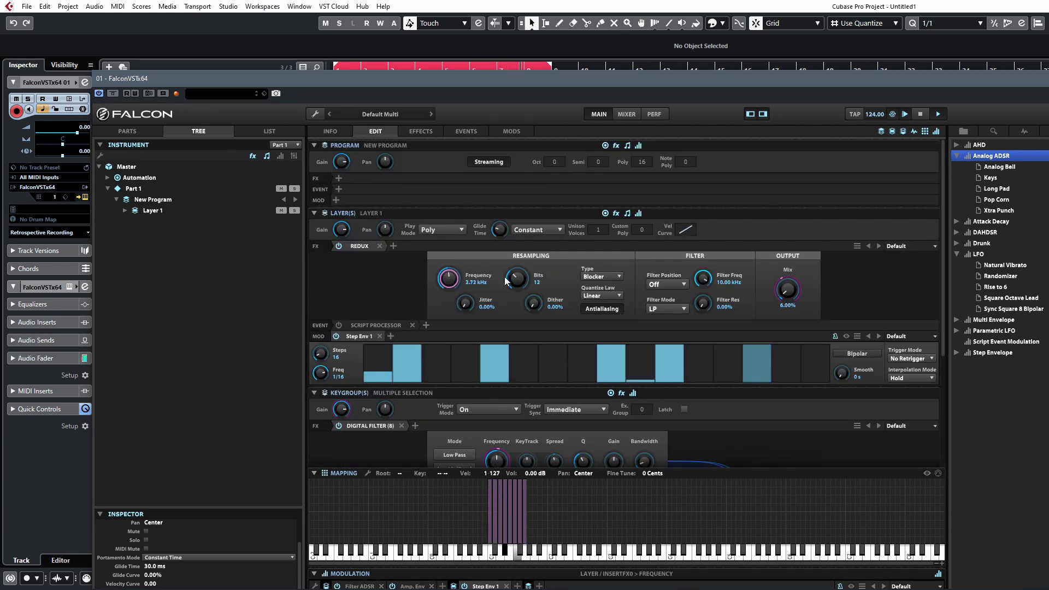
{"action": "left_click_drag", "start_coordinate": [516, 279], "coordinate": [511, 313]}
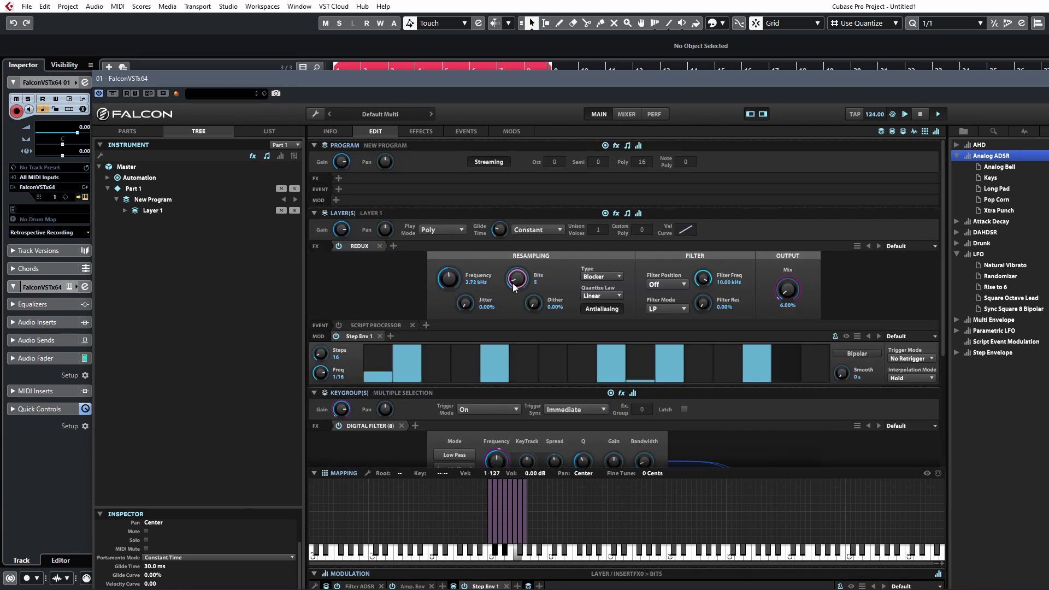
{"action": "left_click_drag", "start_coordinate": [519, 266], "coordinate": [523, 271]}
{"action": "left_click_drag", "start_coordinate": [703, 278], "coordinate": [700, 198]}
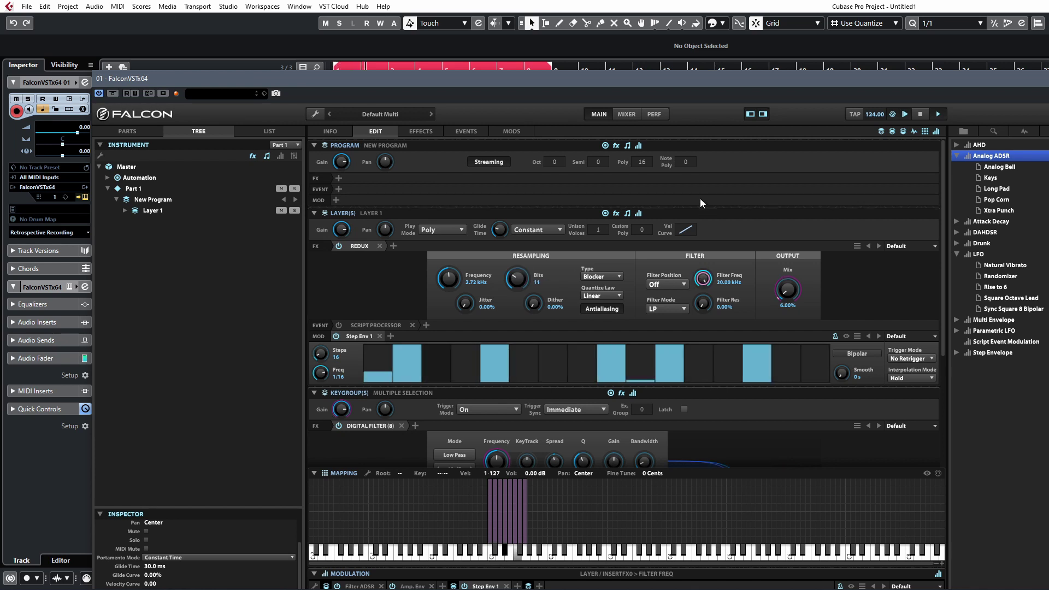
Add a SparkVerb reverb to the layer effects after Redux, using the Roboflex preset from FX - Sound Design.
{"action": "left_click", "coordinate": [394, 246]}
{"action": "mouse_move", "coordinate": [445, 272]}
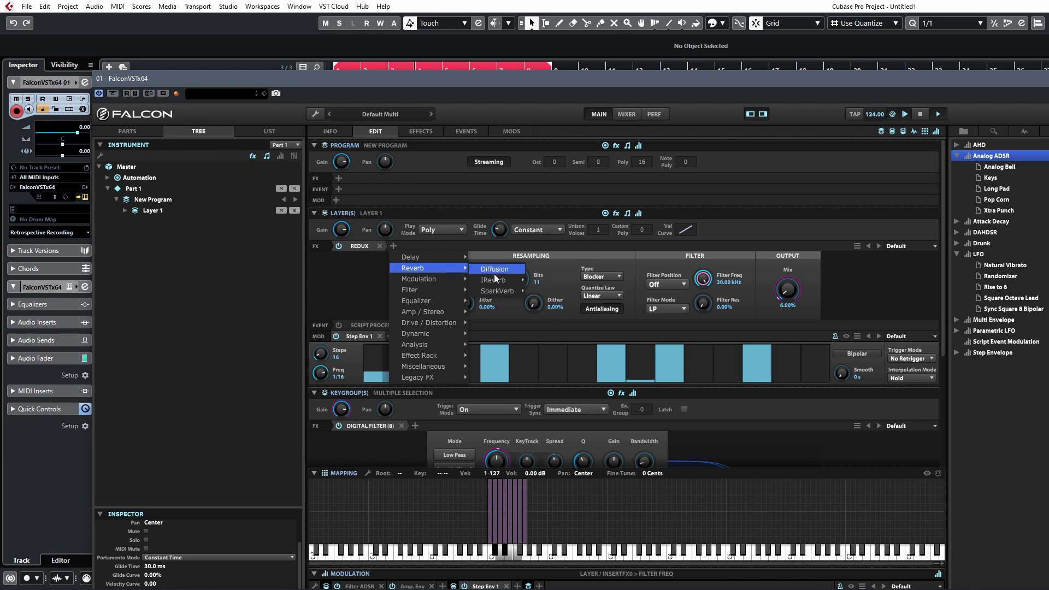
{"action": "mouse_move", "coordinate": [497, 291]}
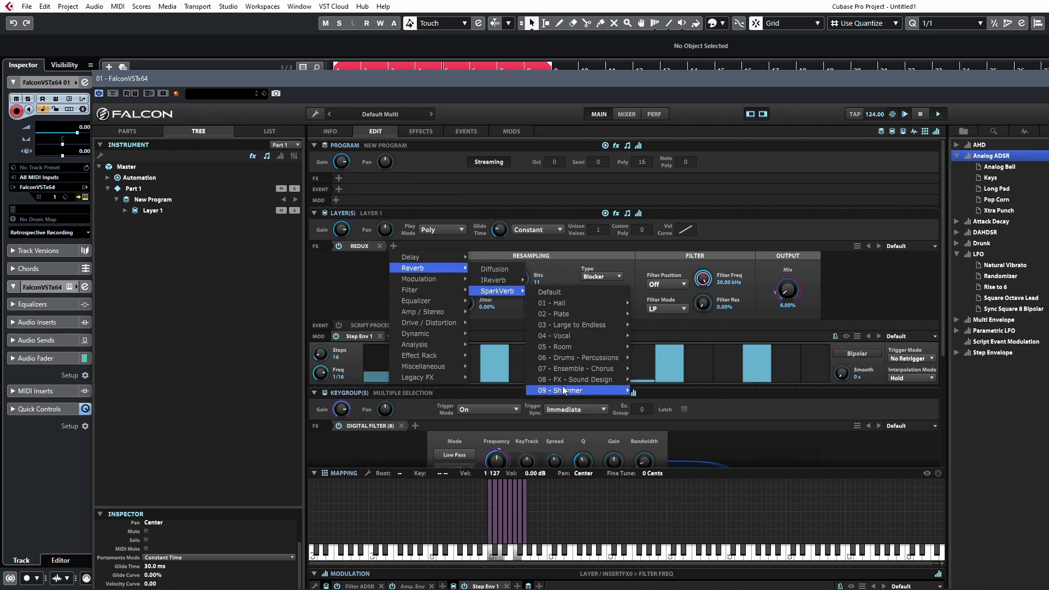
{"action": "mouse_move", "coordinate": [579, 380]}
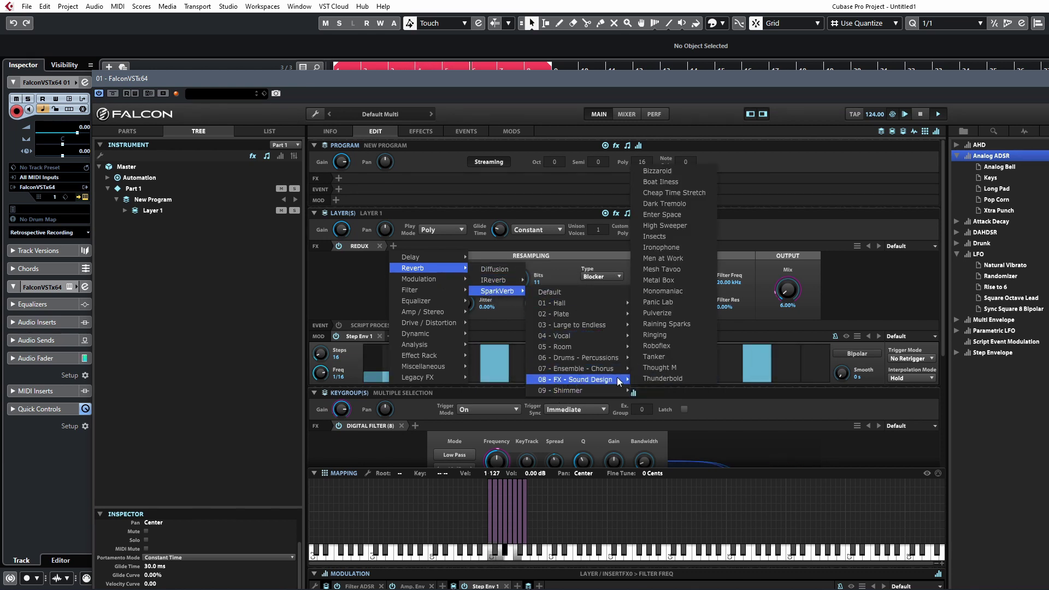
{"action": "left_click", "coordinate": [657, 344]}
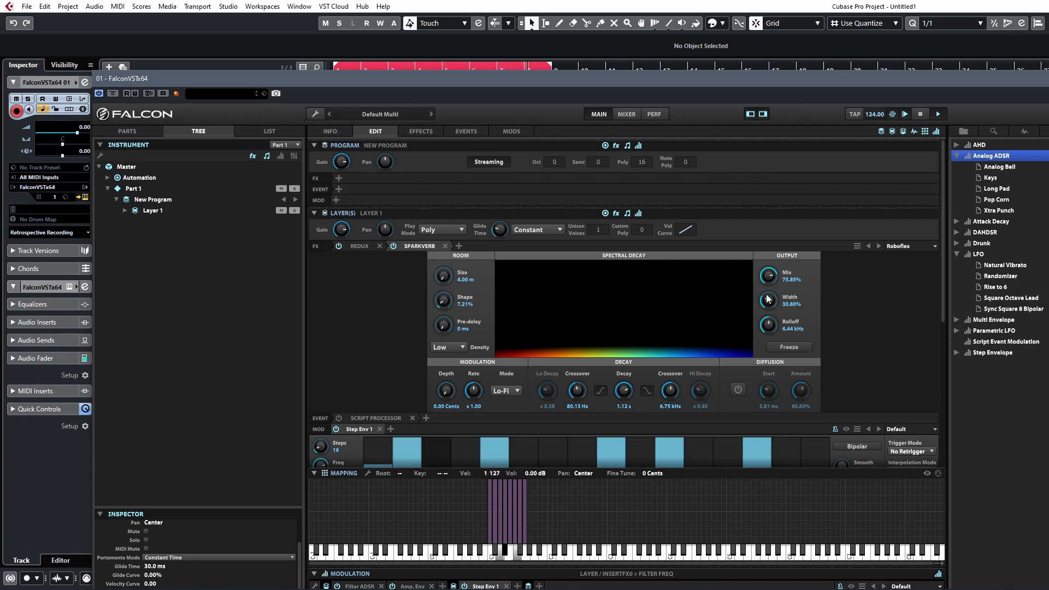
Set the SparkVerb decay to 0.09 s and modulate it with a new layer-level Step Envelope.
{"action": "scroll", "coordinate": [851, 318], "scroll_direction": "down", "scroll_amount": 5}
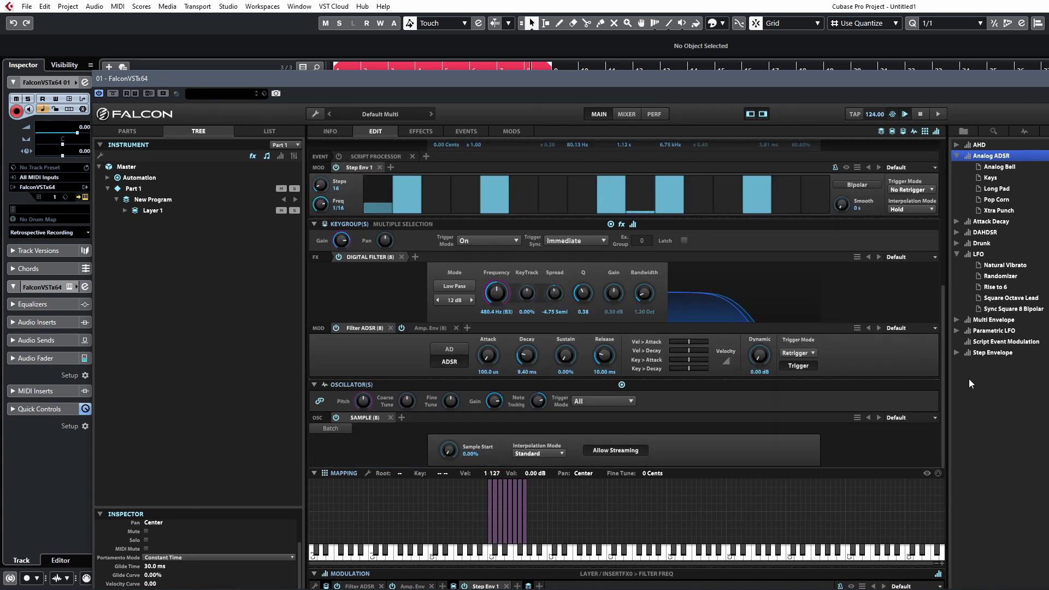
{"action": "scroll", "coordinate": [687, 273], "scroll_direction": "up", "scroll_amount": 5}
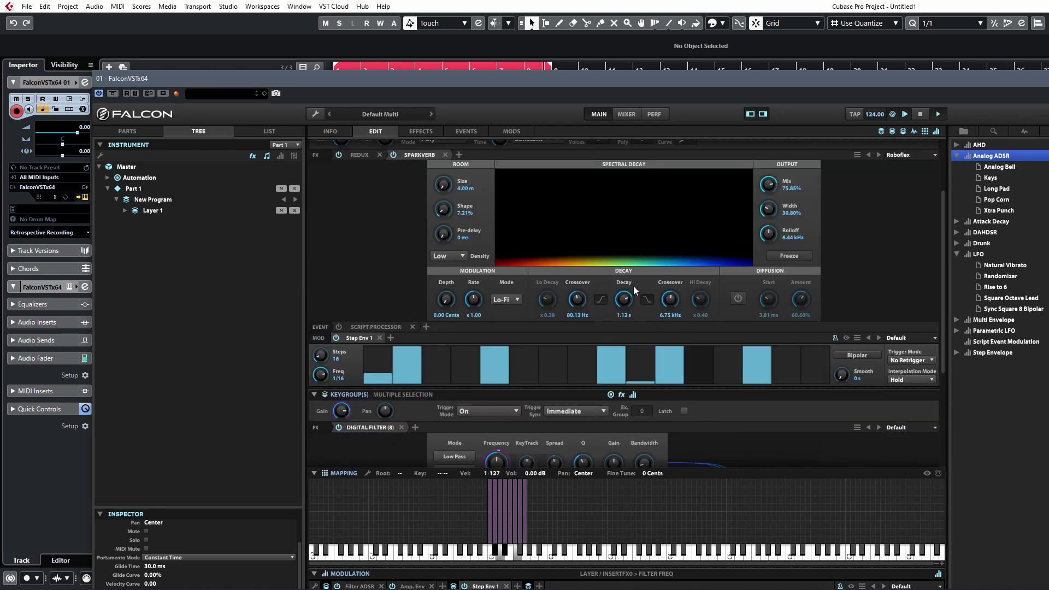
{"action": "double_click", "coordinate": [630, 294]}
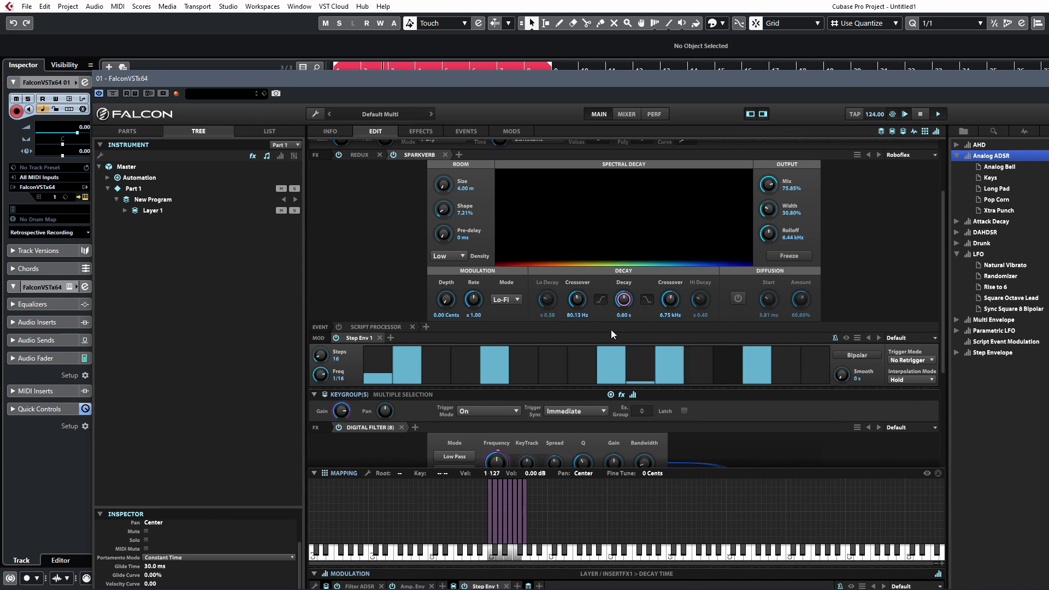
{"action": "right_click", "coordinate": [626, 298]}
{"action": "mouse_move", "coordinate": [663, 207]}
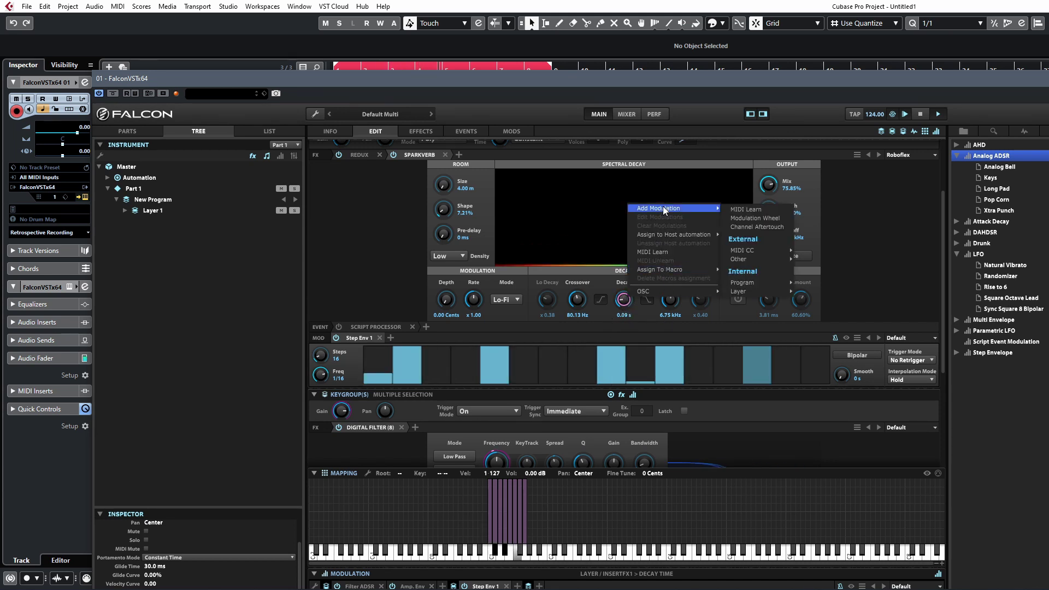
{"action": "mouse_move", "coordinate": [745, 291]}
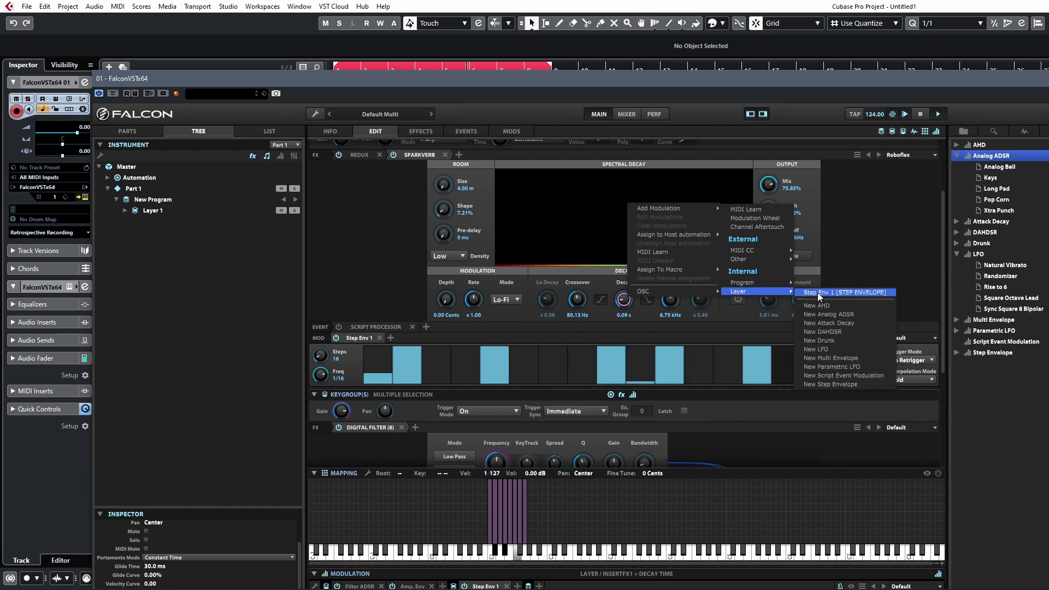
{"action": "left_click", "coordinate": [824, 383]}
{"action": "scroll", "coordinate": [434, 219], "scroll_direction": "down", "scroll_amount": 2}
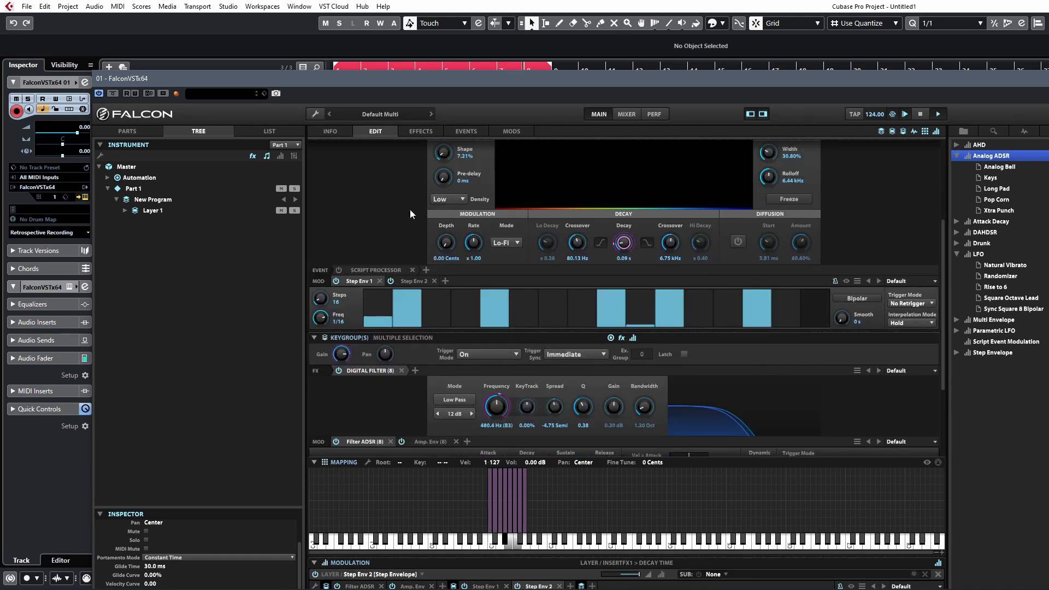
{"action": "scroll", "coordinate": [393, 216], "scroll_direction": "up", "scroll_amount": 2}
Draw a pattern of varied heights over 32 steps in Step Env 2 and shorten it to 27 steps.
{"action": "left_click", "coordinate": [413, 337]}
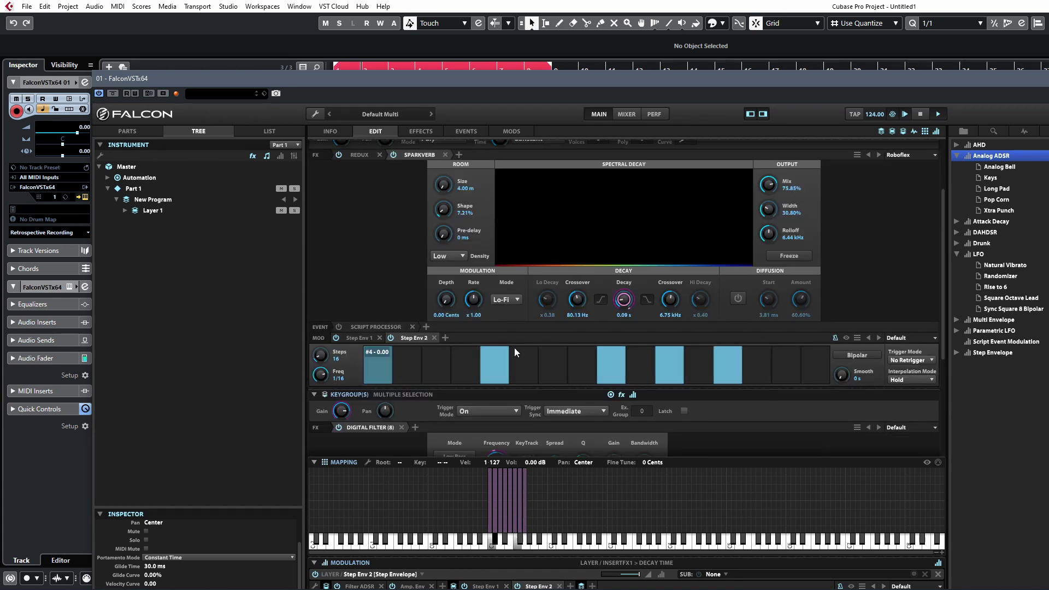
{"action": "mouse_move", "coordinate": [320, 355]}
{"action": "left_mouse_down"}
{"action": "mouse_move", "coordinate": [328, 277]}
{"action": "mouse_move", "coordinate": [326, 340]}
{"action": "left_mouse_up"}
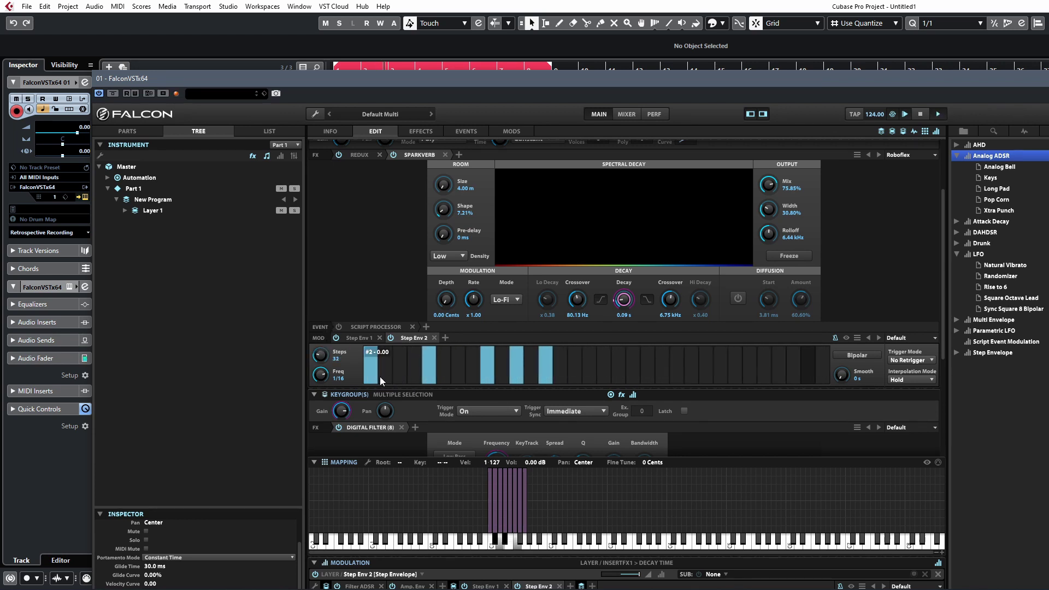
{"action": "left_click_drag", "start_coordinate": [390, 371], "coordinate": [400, 360]}
{"action": "left_click", "coordinate": [618, 378]}
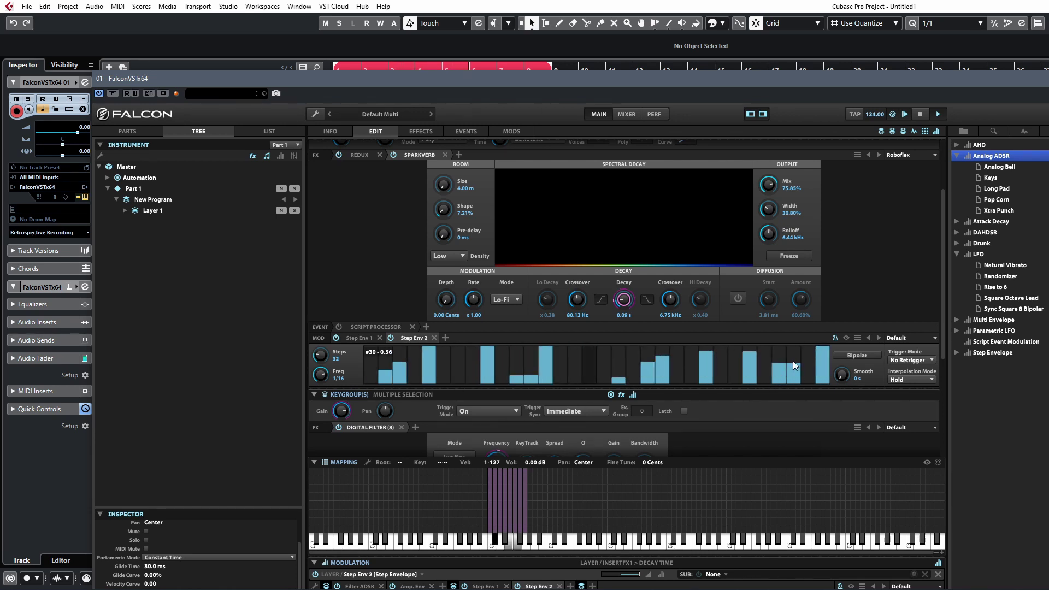
{"action": "left_click_drag", "start_coordinate": [792, 360], "coordinate": [792, 355]}
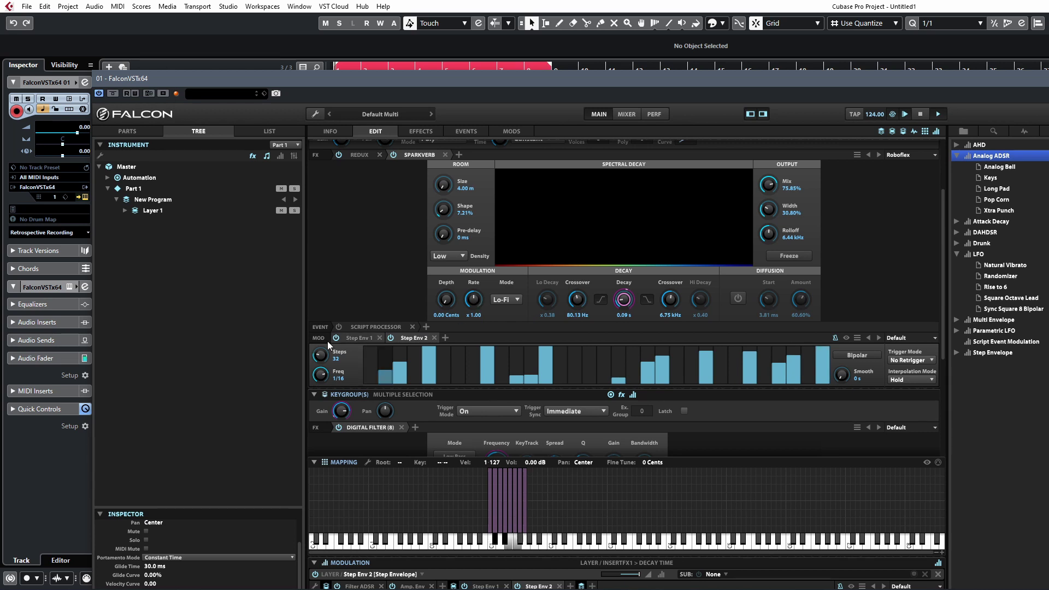
{"action": "left_click_drag", "start_coordinate": [322, 378], "coordinate": [324, 360]}
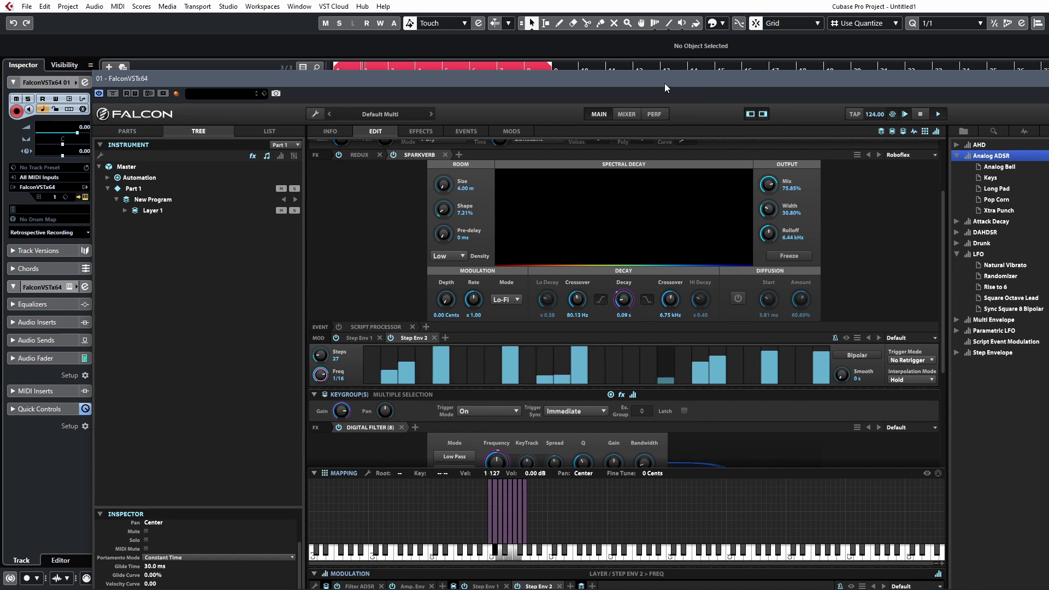
Raise the SparkVerb room size to 9.83 m and turn on diffusion with an amount of 23%.
{"action": "left_click", "coordinate": [738, 299]}
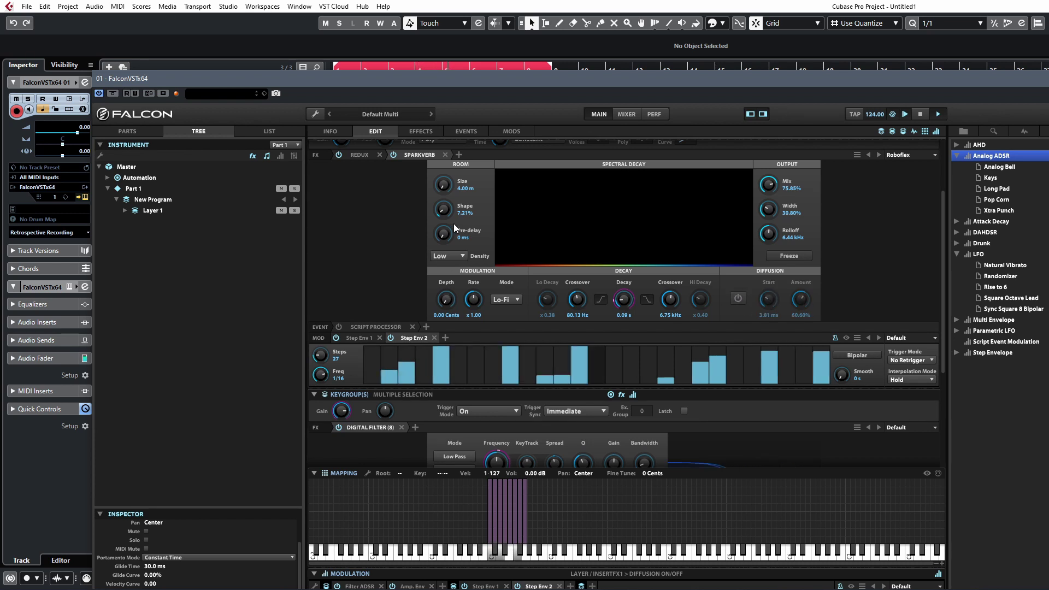
{"action": "scroll", "coordinate": [450, 185], "scroll_direction": "up", "scroll_amount": 1}
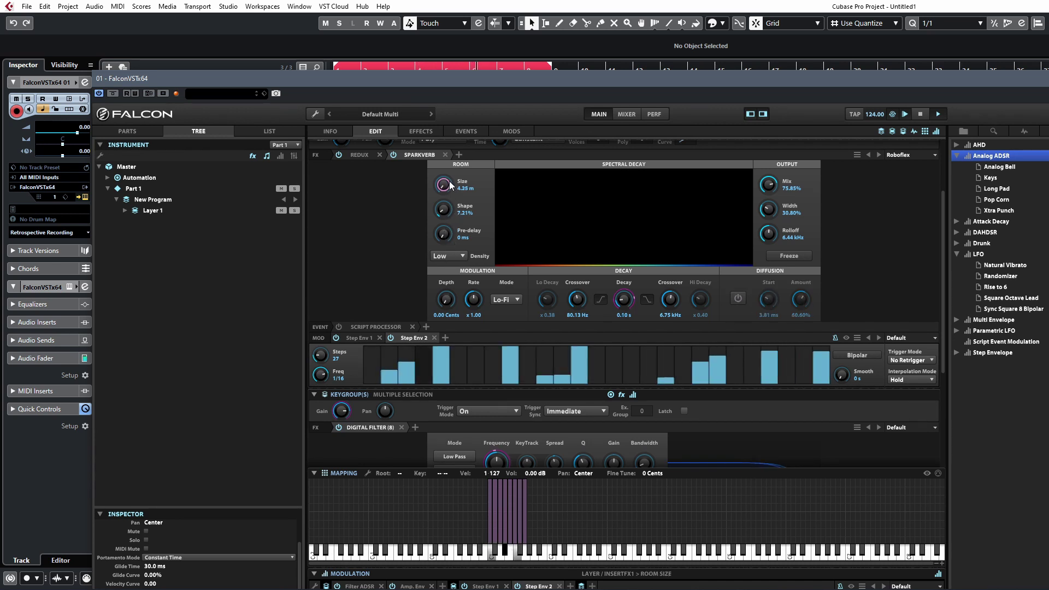
{"action": "scroll", "coordinate": [450, 185], "scroll_direction": "up", "scroll_amount": 2}
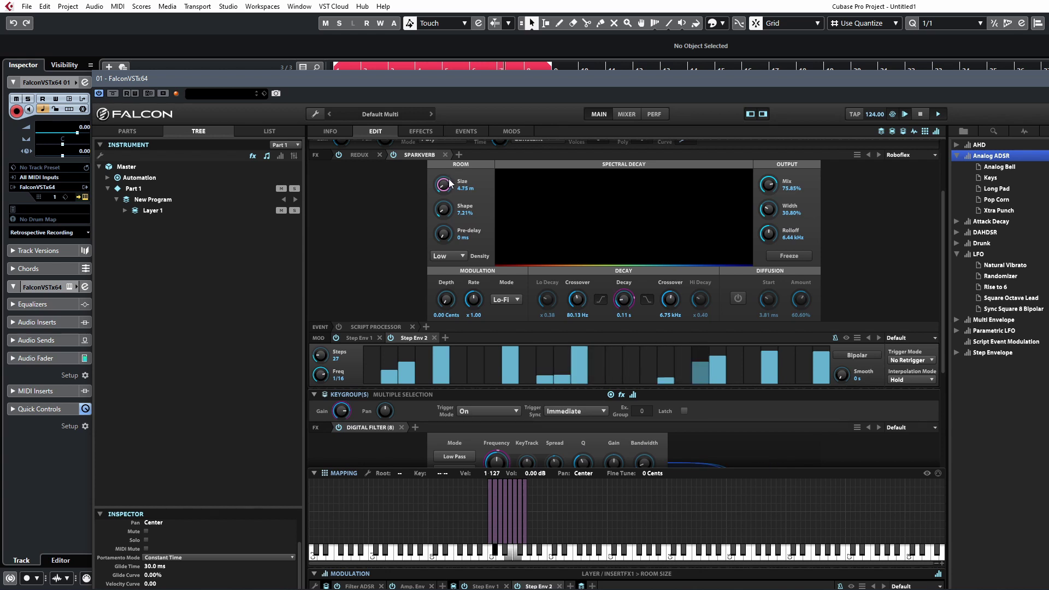
{"action": "mouse_move", "coordinate": [450, 184]}
{"action": "left_mouse_down"}
{"action": "mouse_move", "coordinate": [456, 162]}
{"action": "mouse_move", "coordinate": [446, 182]}
{"action": "left_mouse_up"}
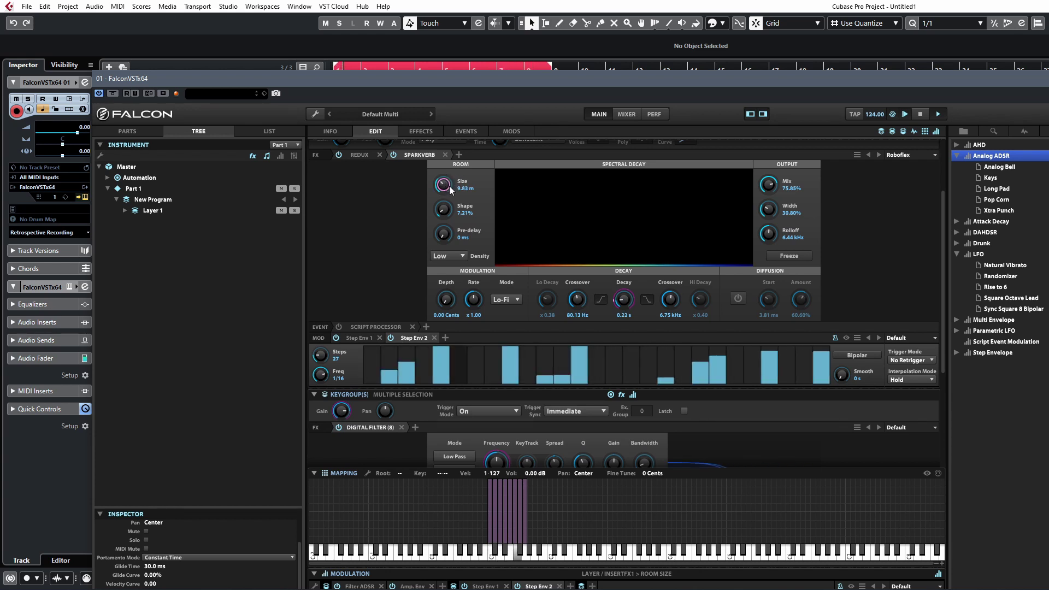
{"action": "left_click", "coordinate": [742, 299]}
{"action": "left_click_drag", "start_coordinate": [802, 303], "coordinate": [797, 317]}
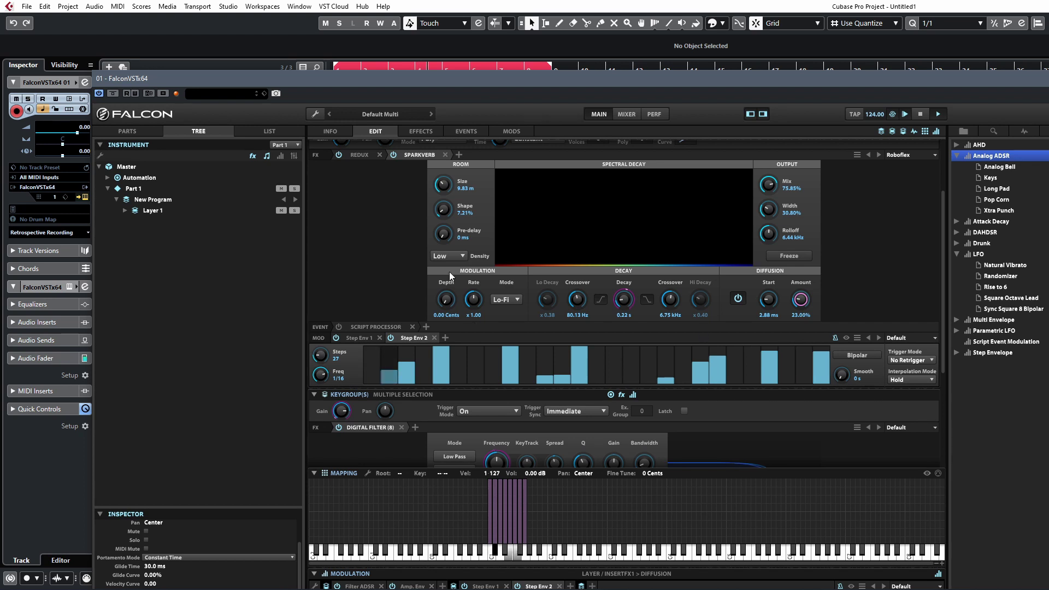
Set the SparkVerb mix to 44.65%, shape to 2.01%, room size to 4 m, diffusion start to 1.36 ms and diffusion amount to 19.8%.
{"action": "left_click_drag", "start_coordinate": [757, 184], "coordinate": [766, 218]}
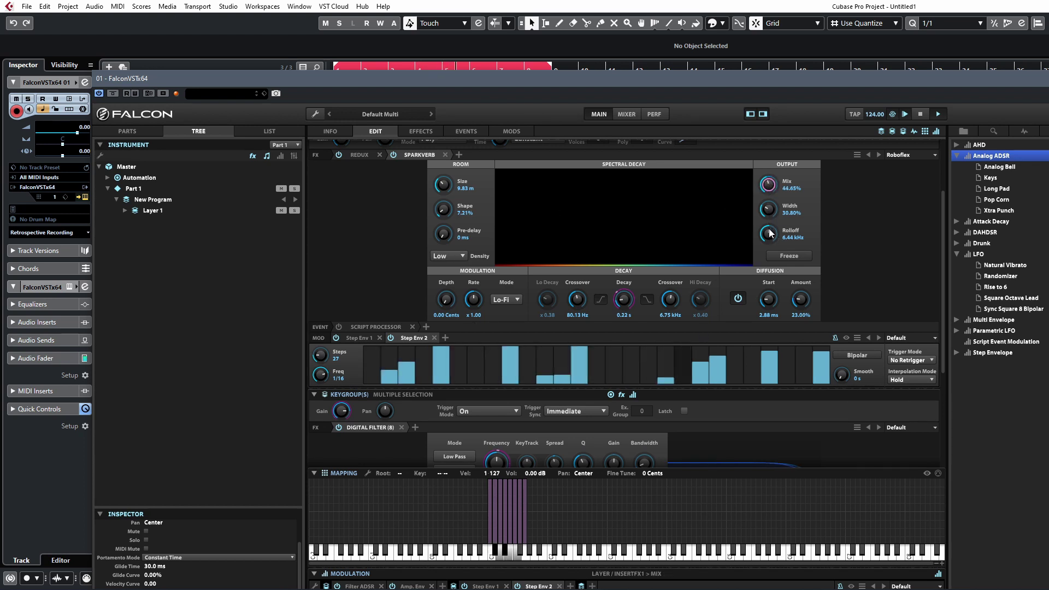
{"action": "left_click_drag", "start_coordinate": [443, 210], "coordinate": [446, 225]}
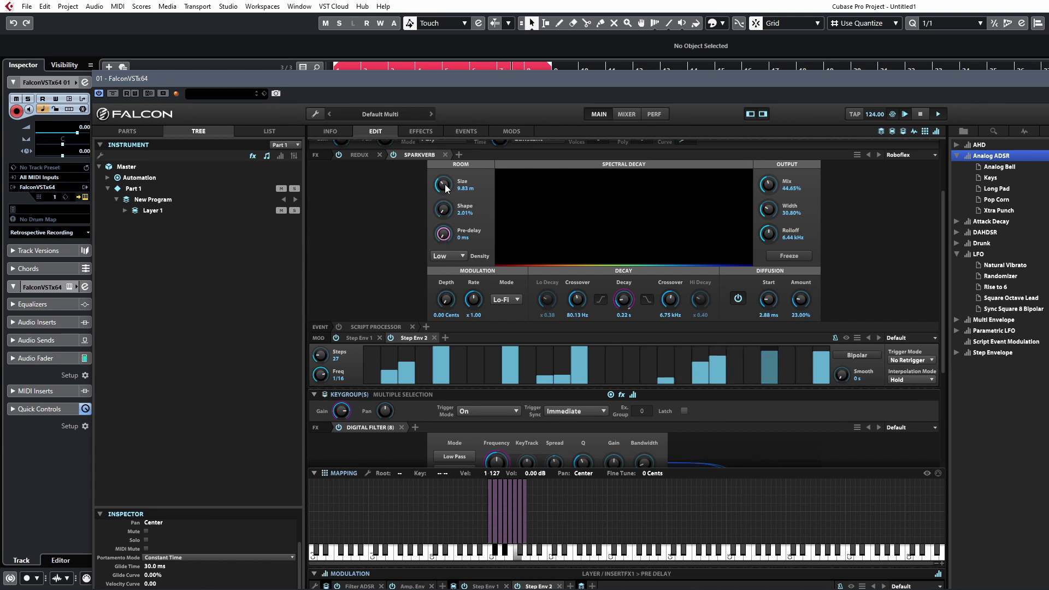
{"action": "left_click_drag", "start_coordinate": [443, 185], "coordinate": [450, 245]}
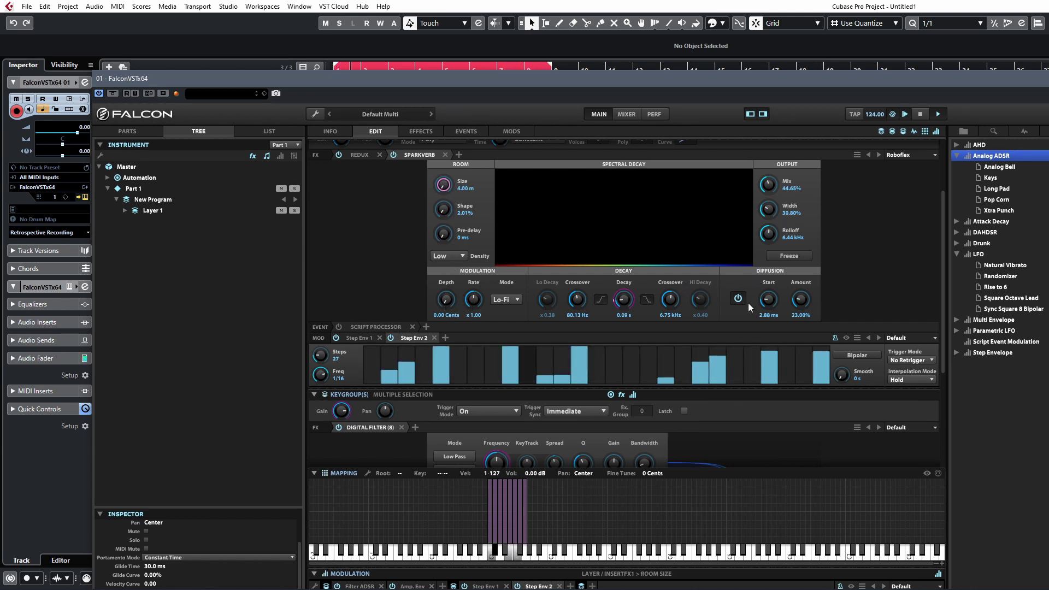
{"action": "left_click_drag", "start_coordinate": [767, 300], "coordinate": [804, 306]}
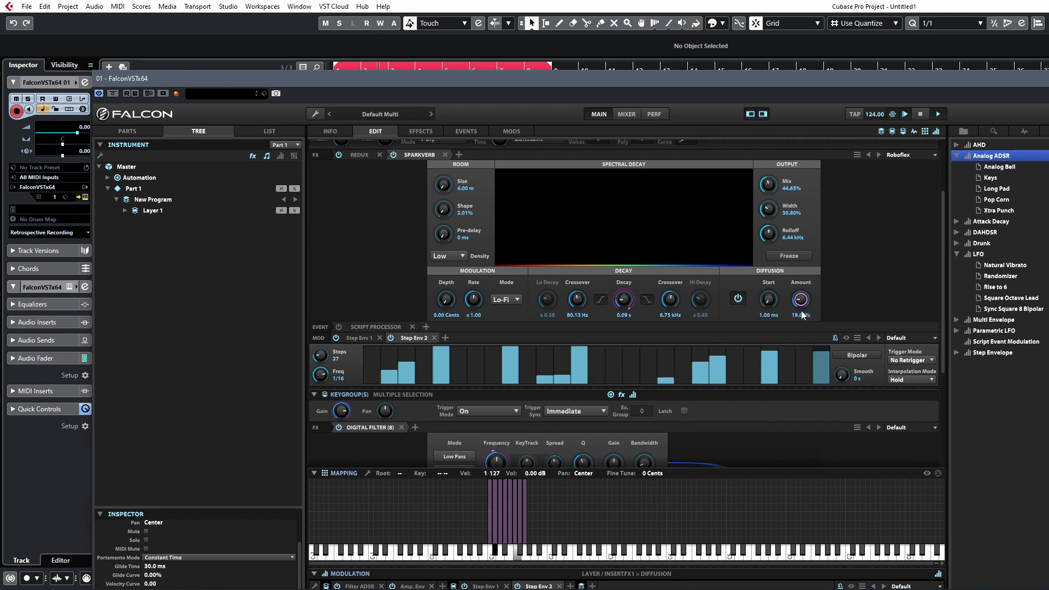
Load the Thought M preset in SparkVerb, then set its decay to 0.06 s and mix to 33.99%.
{"action": "scroll", "coordinate": [863, 210], "scroll_direction": "down", "scroll_amount": 3}
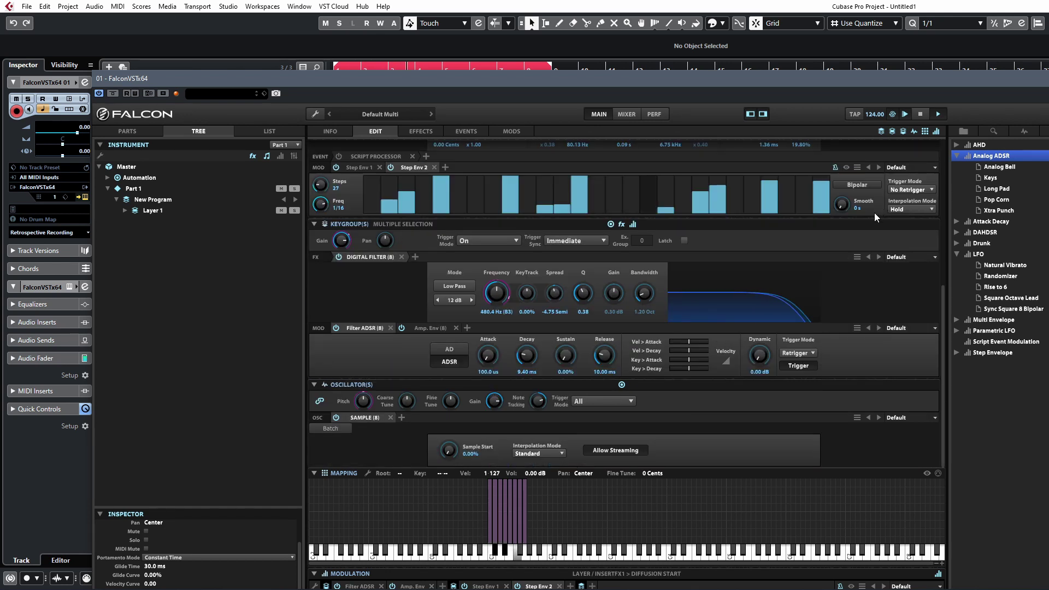
{"action": "scroll", "coordinate": [874, 212], "scroll_direction": "up", "scroll_amount": 5}
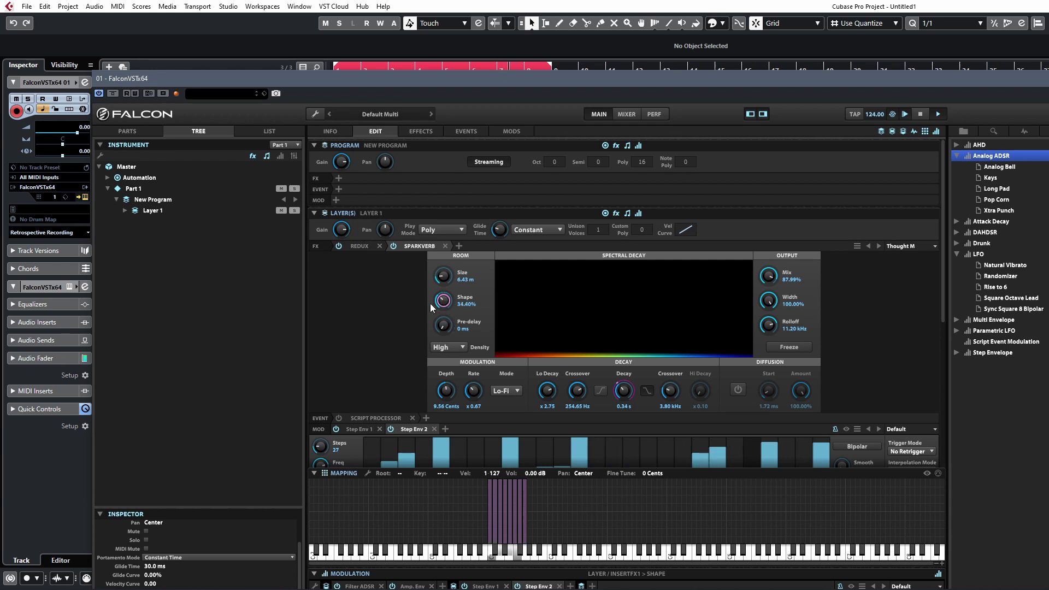
{"action": "left_click_drag", "start_coordinate": [615, 407], "coordinate": [612, 454]}
{"action": "left_click_drag", "start_coordinate": [623, 390], "coordinate": [624, 406]}
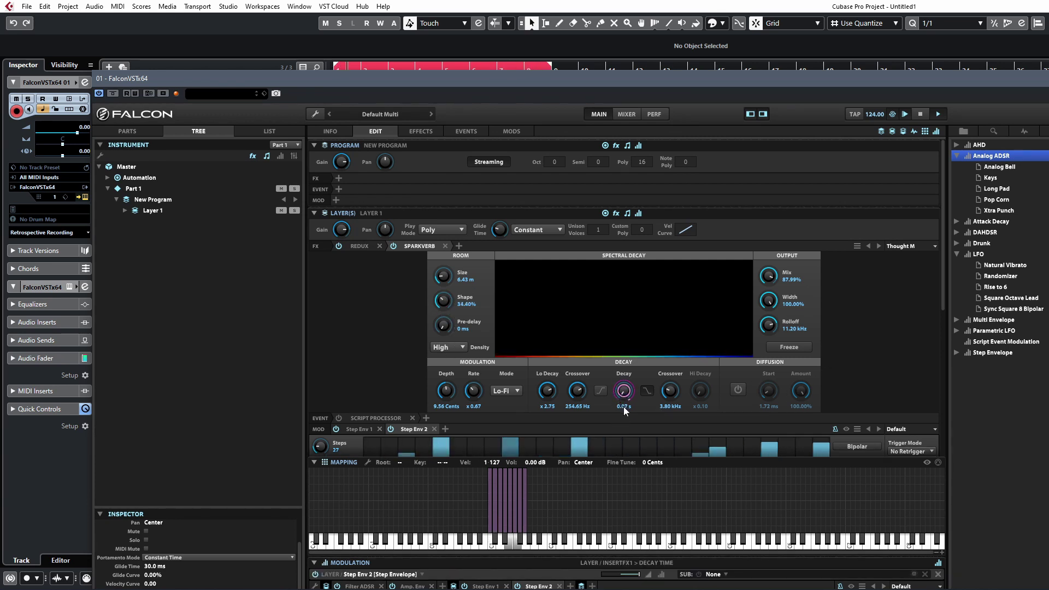
{"action": "left_click_drag", "start_coordinate": [777, 277], "coordinate": [772, 337]}
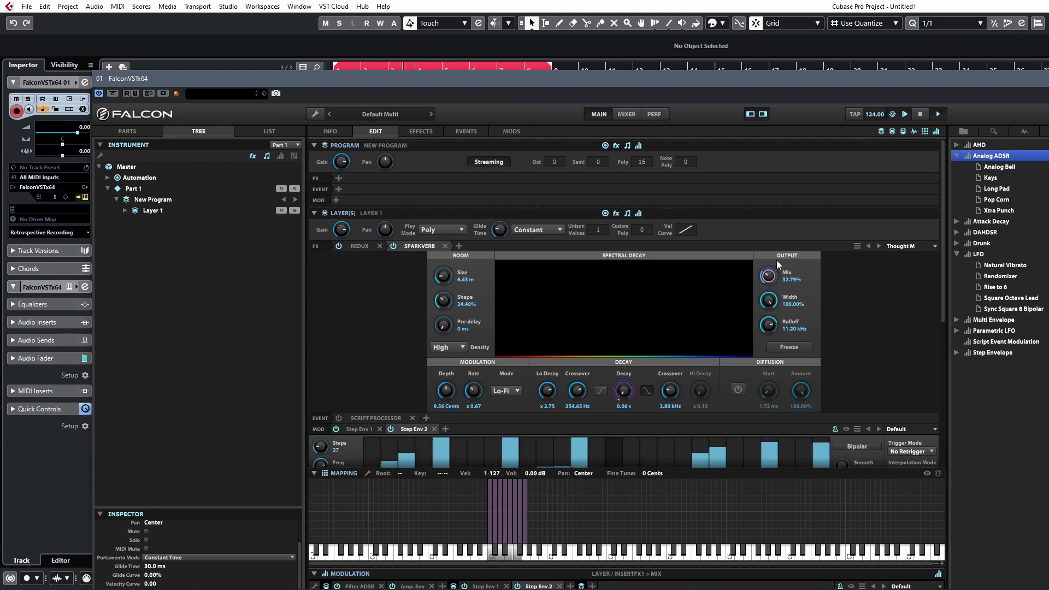
{"action": "left_click_drag", "start_coordinate": [764, 276], "coordinate": [764, 275]}
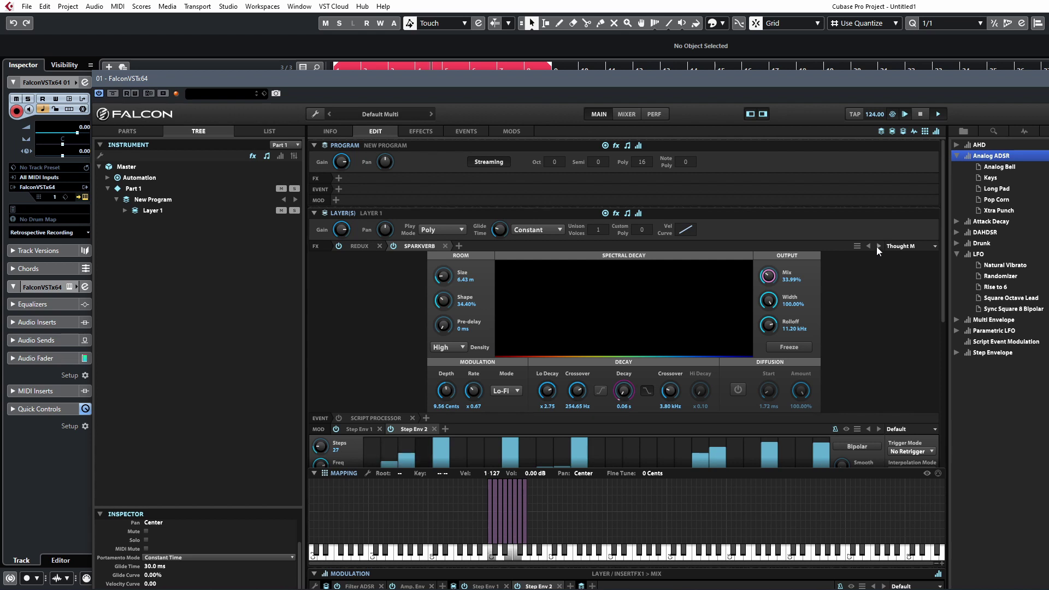
Load the Final Countdown preset in SparkVerb, with decay at 0.09 s, mix at 14.94% and room size at 9.27 m.
{"action": "left_click", "coordinate": [877, 247]}
{"action": "left_click", "coordinate": [877, 247]}
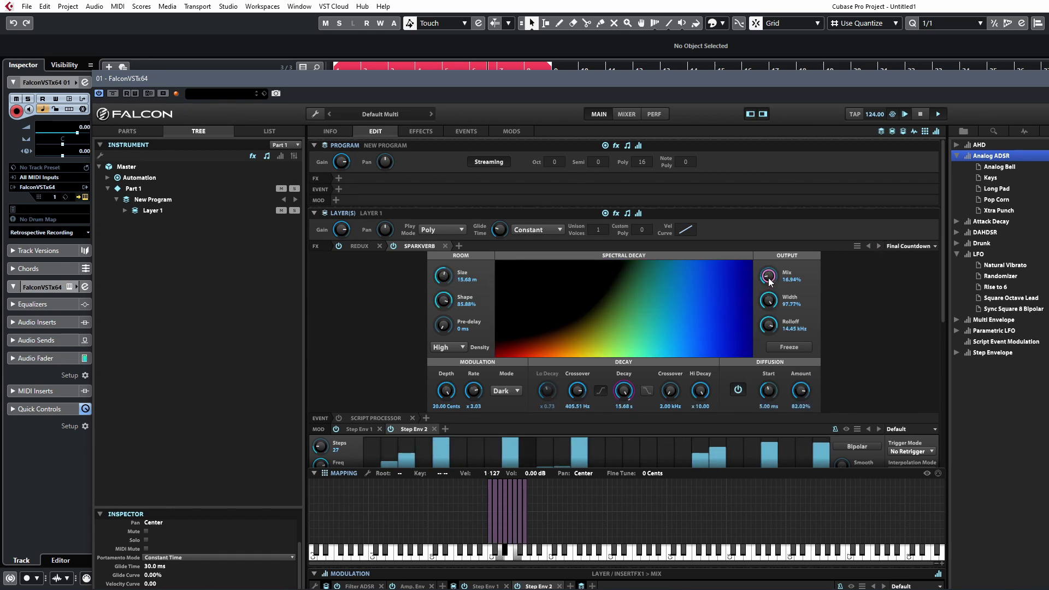
{"action": "left_click_drag", "start_coordinate": [620, 403], "coordinate": [618, 499]}
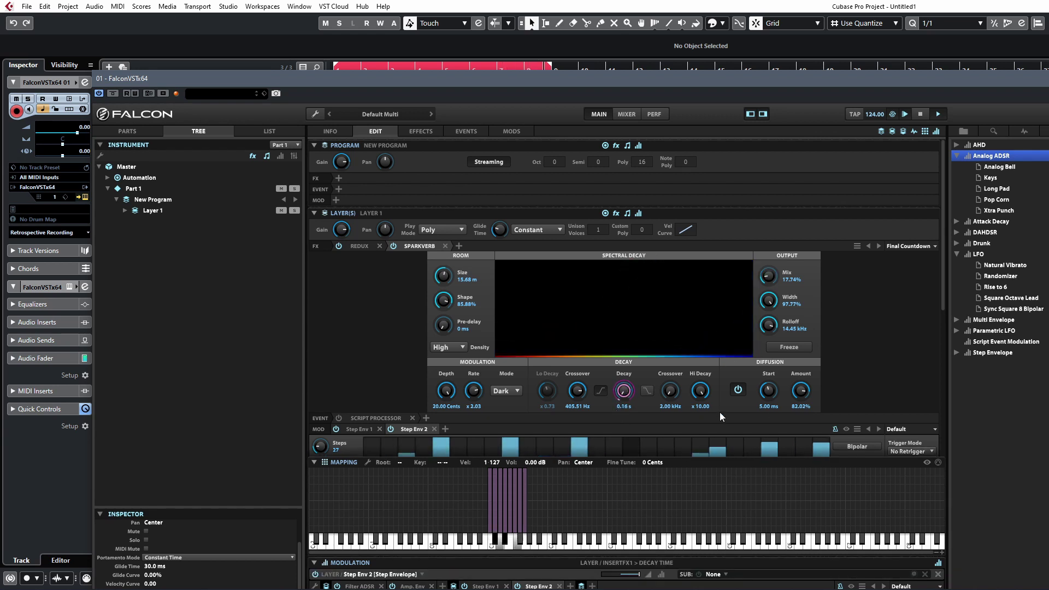
{"action": "left_click_drag", "start_coordinate": [767, 276], "coordinate": [764, 279]}
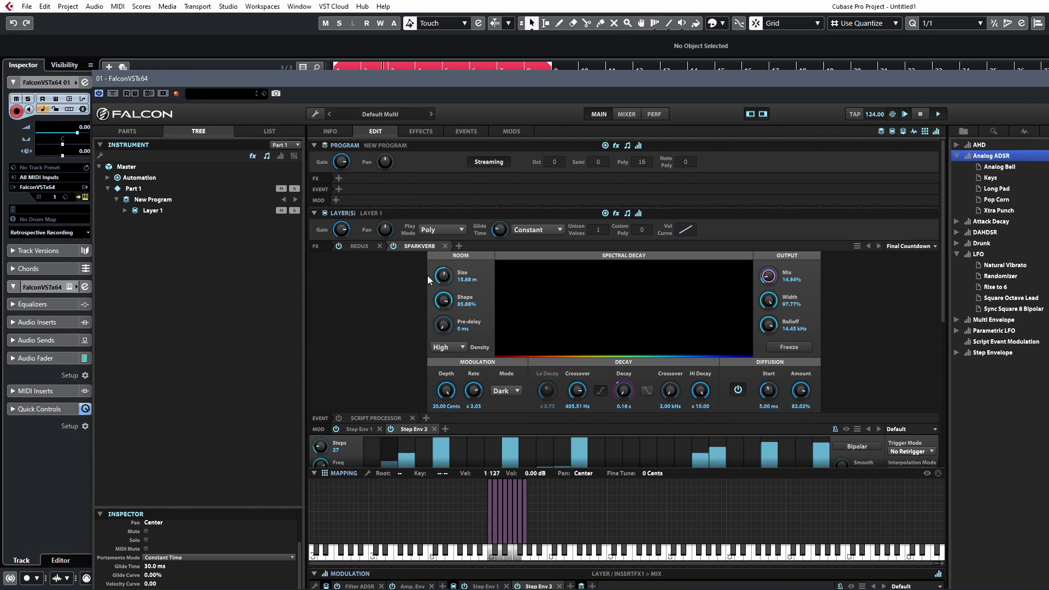
{"action": "left_click_drag", "start_coordinate": [441, 276], "coordinate": [437, 306]}
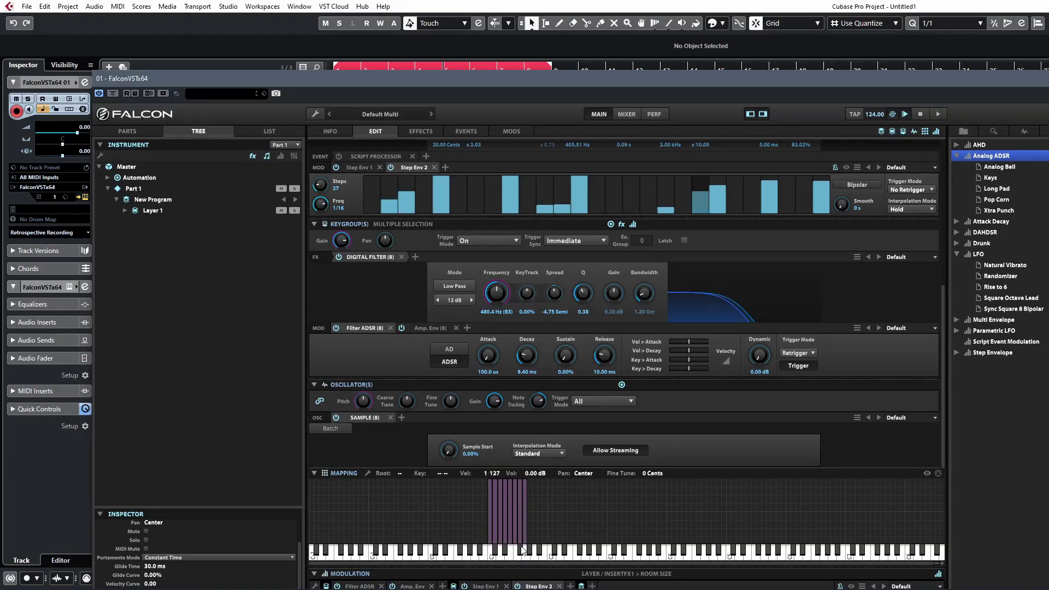
{"action": "left_click", "coordinate": [516, 552]}
{"action": "left_click", "coordinate": [515, 541]}
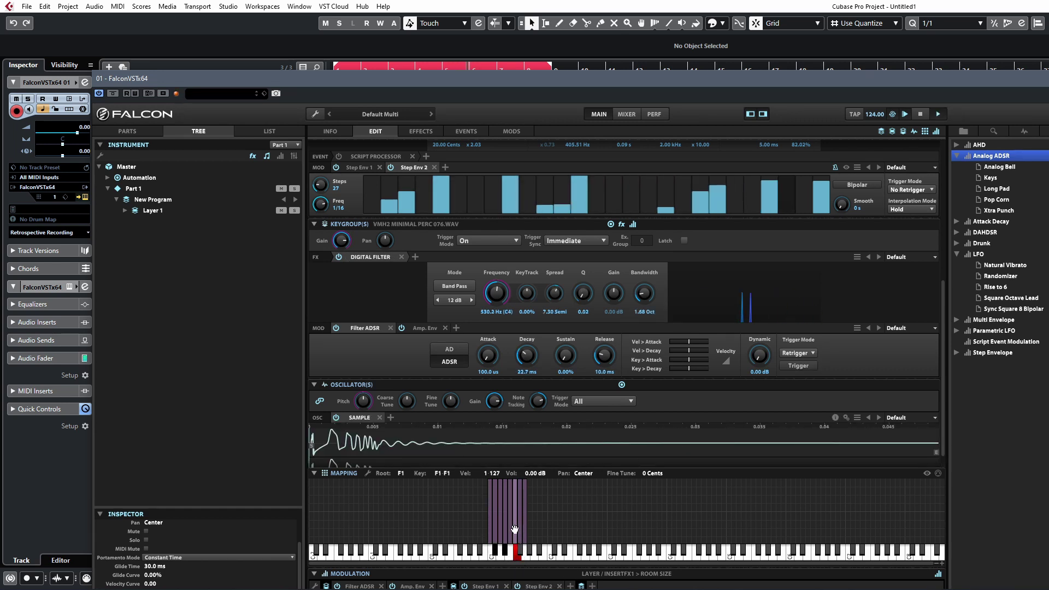
{"action": "scroll", "coordinate": [644, 363], "scroll_direction": "down", "scroll_amount": 1}
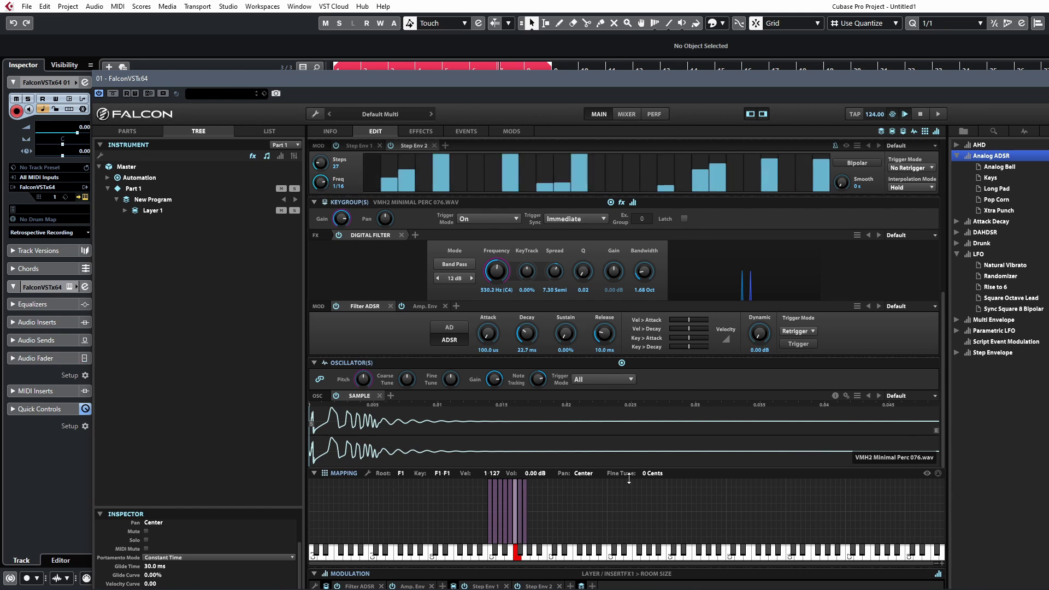
{"action": "right_click", "coordinate": [583, 473]}
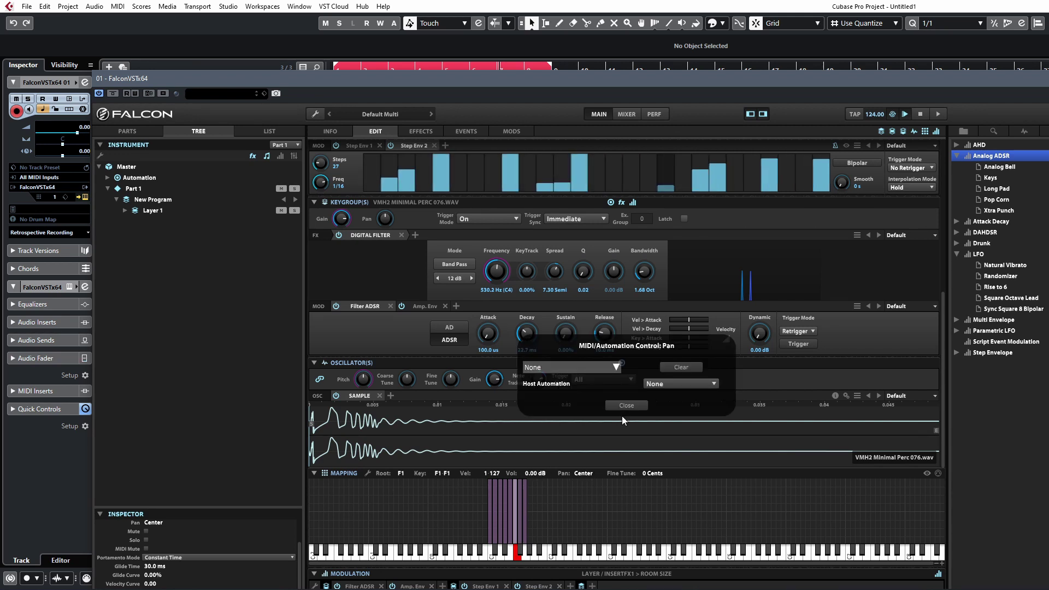
{"action": "left_click", "coordinate": [574, 483]}
Select all eight keygroups in the mapping and set their pan to Right 2.
{"action": "key", "text": "ctrl+a"}
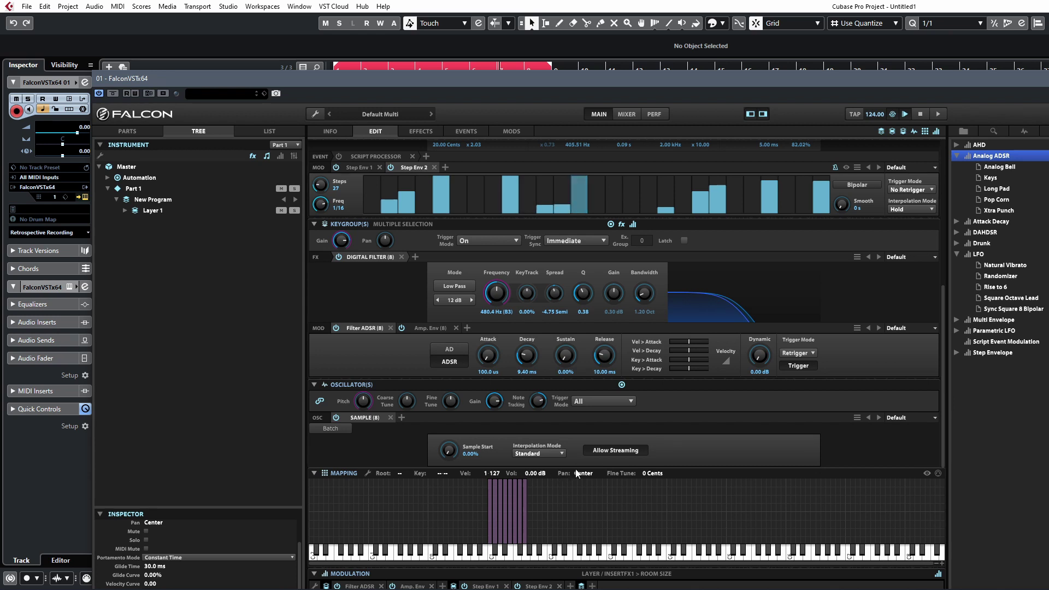
{"action": "scroll", "coordinate": [584, 474], "scroll_direction": "up", "scroll_amount": 1}
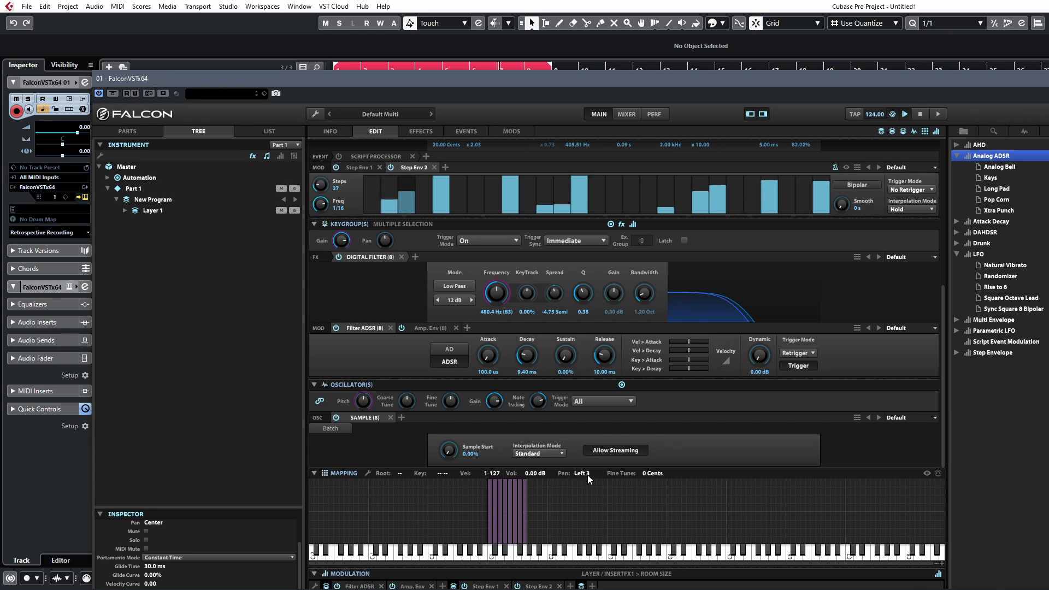
{"action": "scroll", "coordinate": [587, 474], "scroll_direction": "up", "scroll_amount": 1}
{"action": "right_click", "coordinate": [586, 474]}
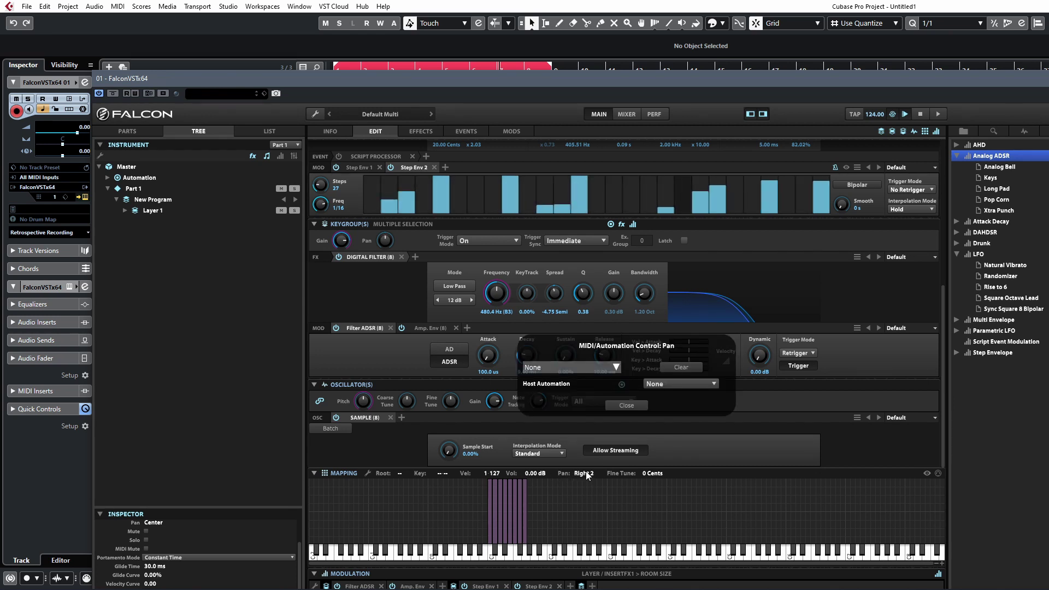
{"action": "left_click", "coordinate": [634, 405]}
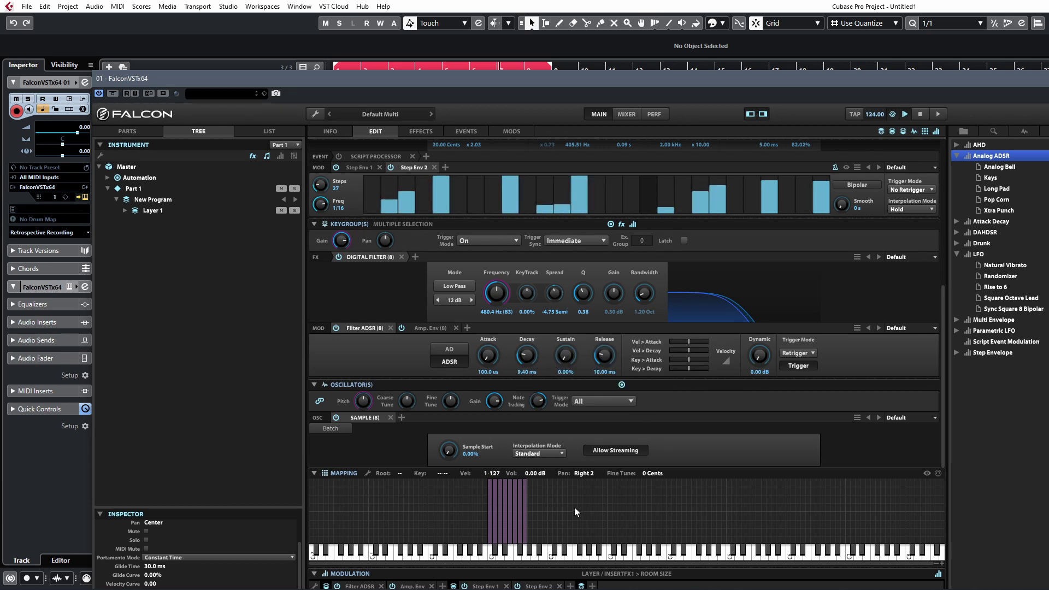
Add a default Analog Crunch effect to the program with input gain 3.40 dB, overdrive 3.44 and output gain -8.20 dB.
{"action": "scroll", "coordinate": [408, 285], "scroll_direction": "up", "scroll_amount": 5}
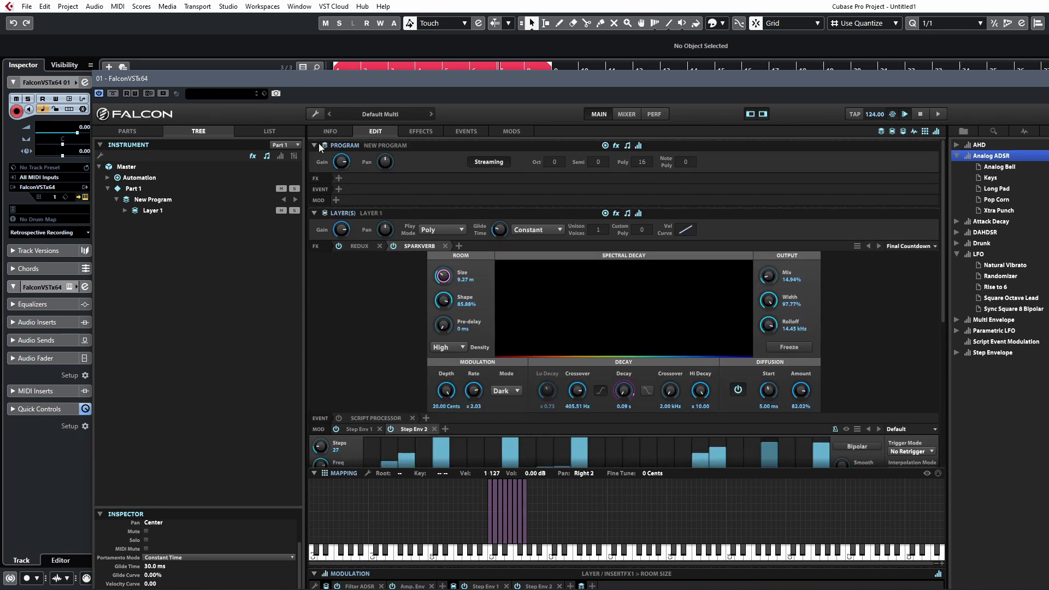
{"action": "left_click", "coordinate": [338, 179]}
{"action": "mouse_move", "coordinate": [396, 211]}
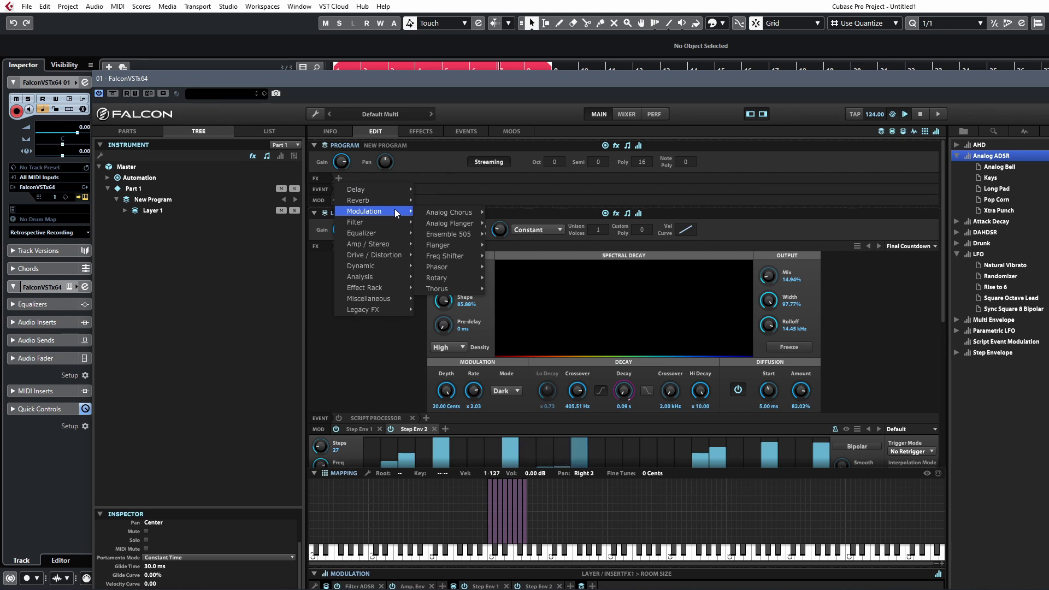
{"action": "mouse_move", "coordinate": [383, 255]}
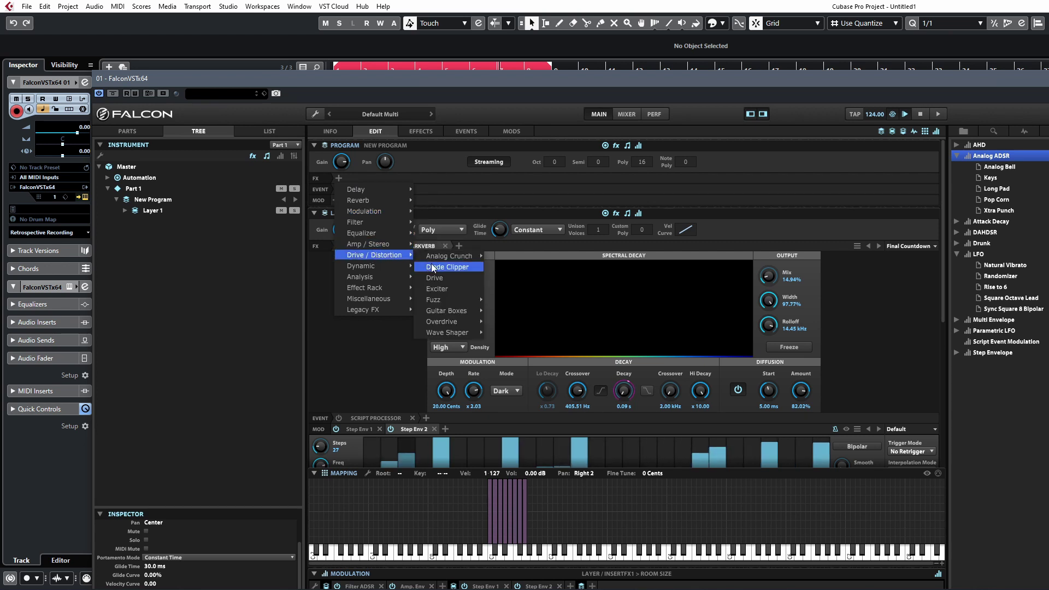
{"action": "mouse_move", "coordinate": [441, 260]}
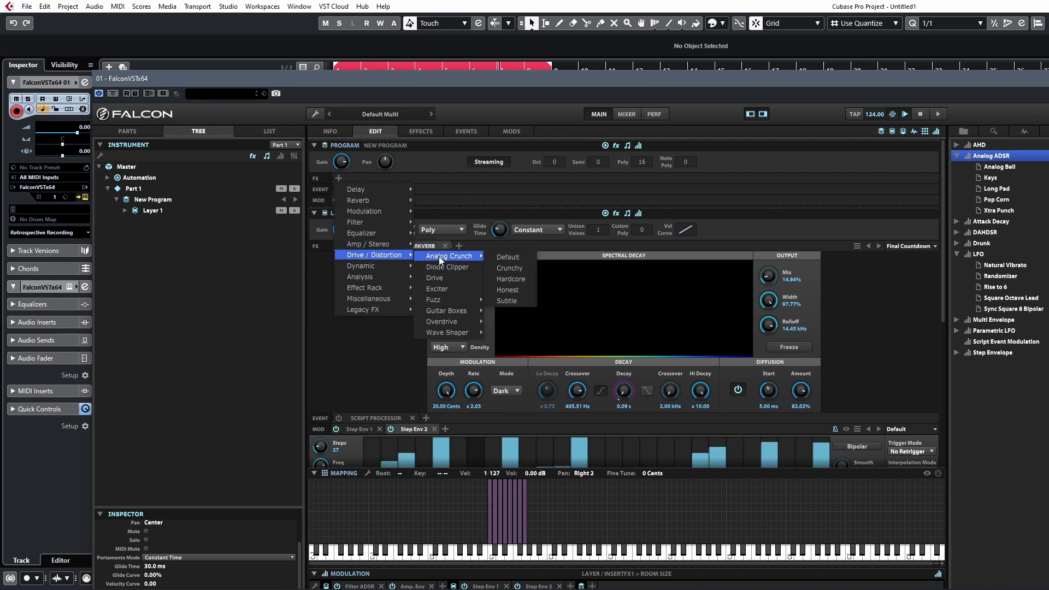
{"action": "left_click", "coordinate": [517, 257]}
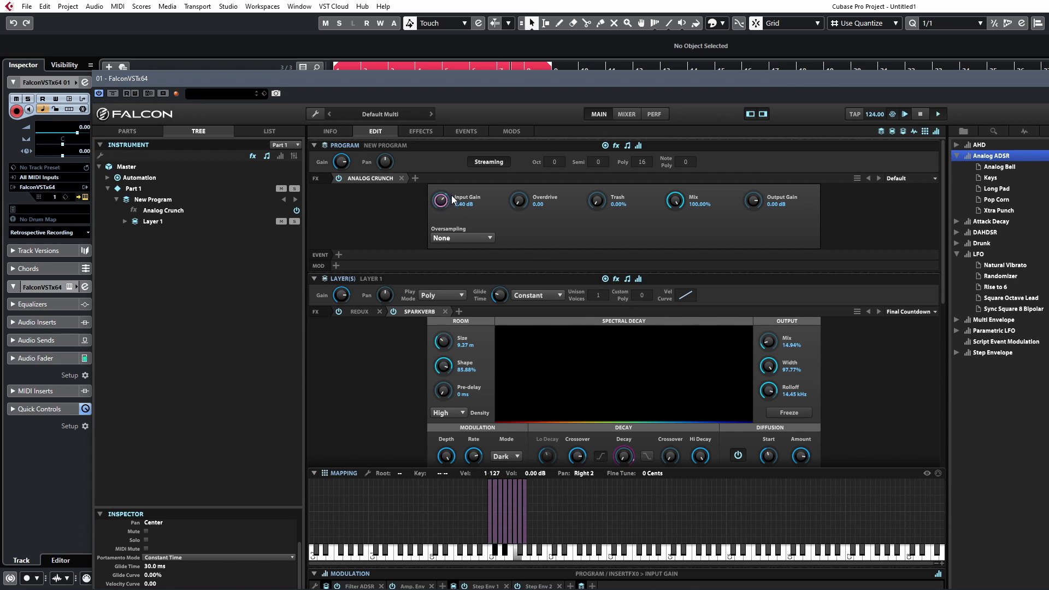
{"action": "left_click_drag", "start_coordinate": [519, 185], "coordinate": [520, 171]}
{"action": "left_click_drag", "start_coordinate": [442, 202], "coordinate": [447, 209]}
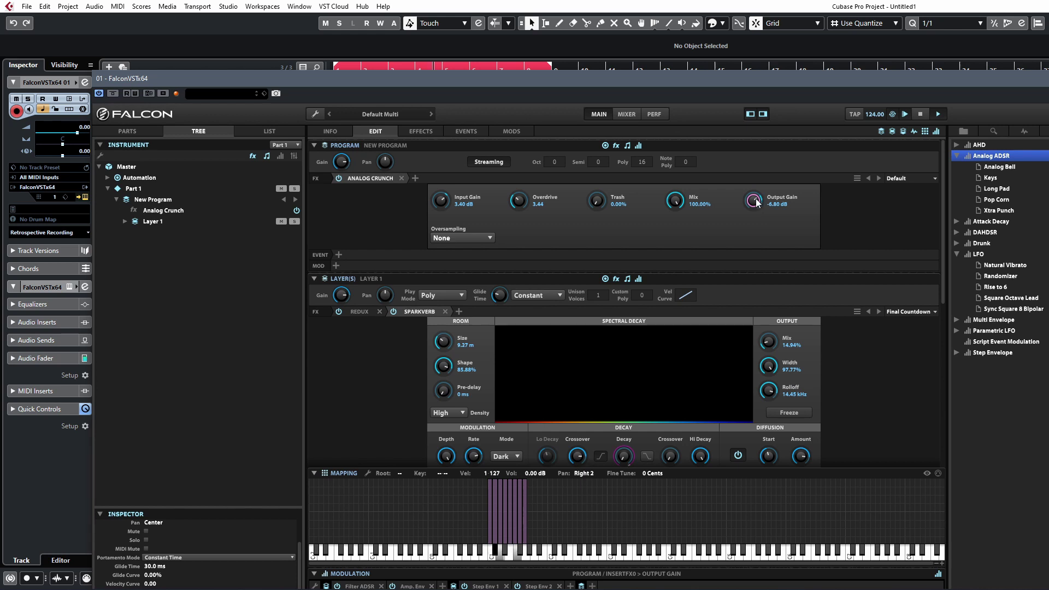
Add a Digital EQ to the program effects with a low-mid cut and a 4.33 dB peak boost at 158.7 Hz.
{"action": "left_click", "coordinate": [417, 179]}
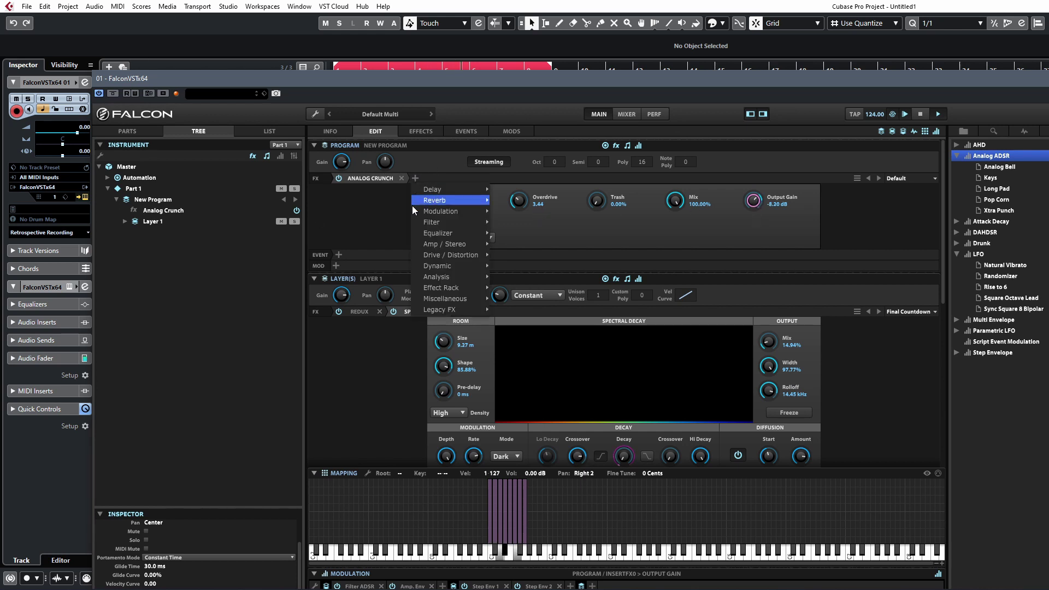
{"action": "mouse_move", "coordinate": [440, 267]}
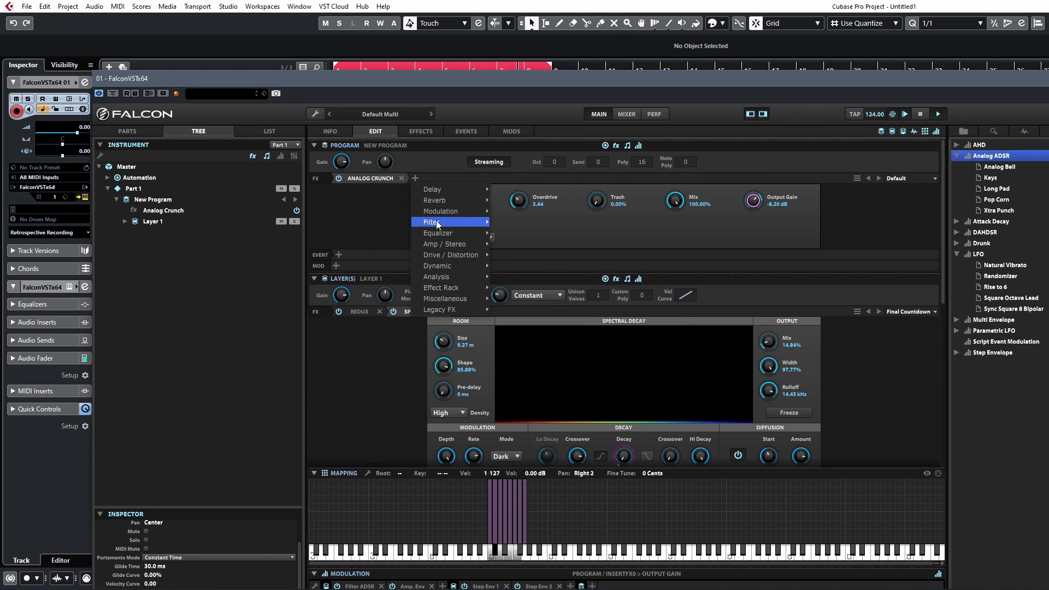
{"action": "mouse_move", "coordinate": [437, 234]}
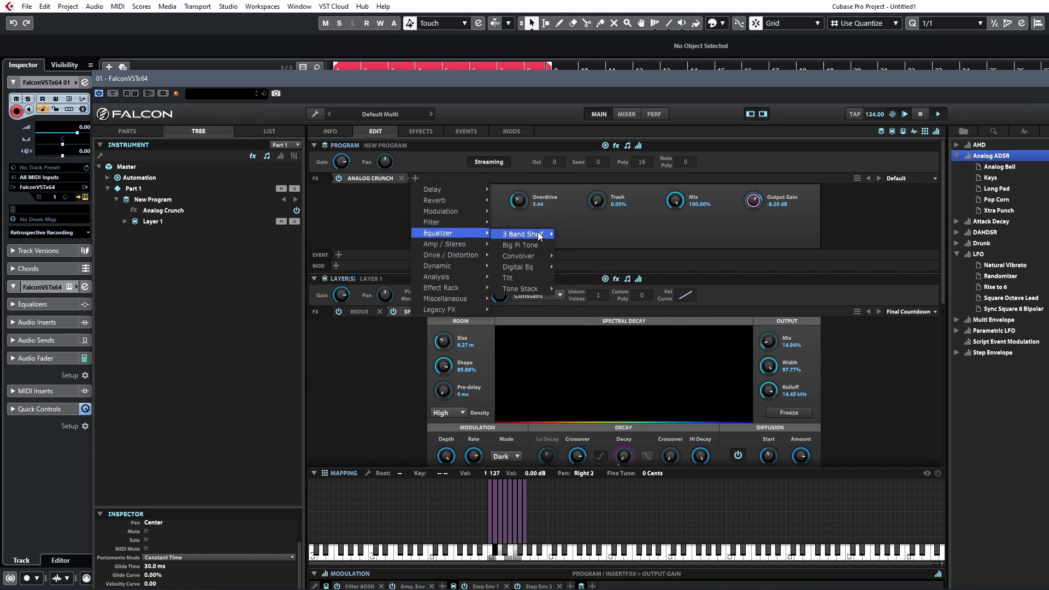
{"action": "left_click", "coordinate": [578, 267]}
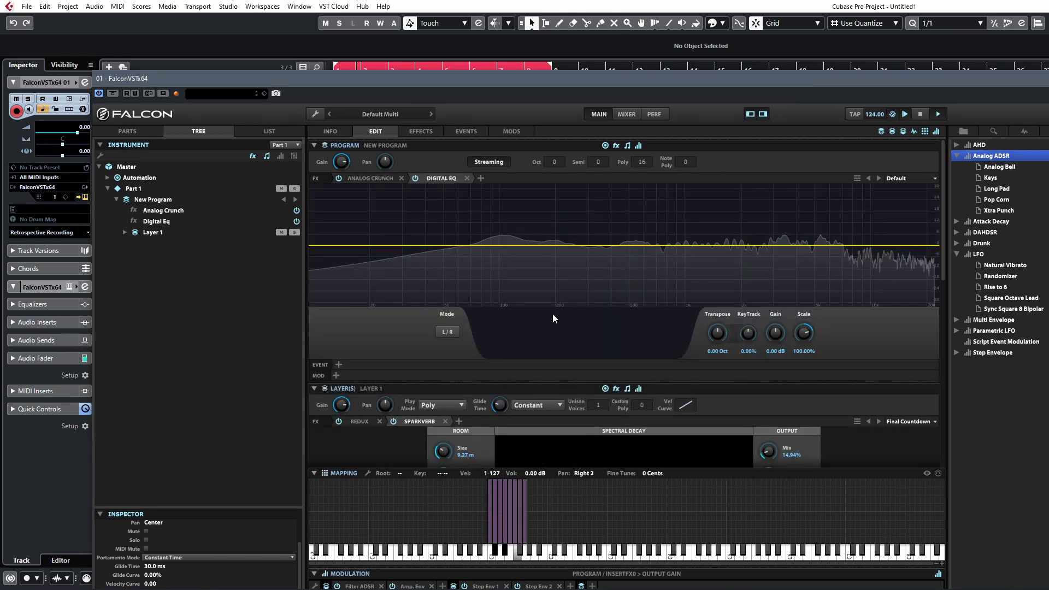
{"action": "left_click_drag", "start_coordinate": [502, 246], "coordinate": [601, 264]}
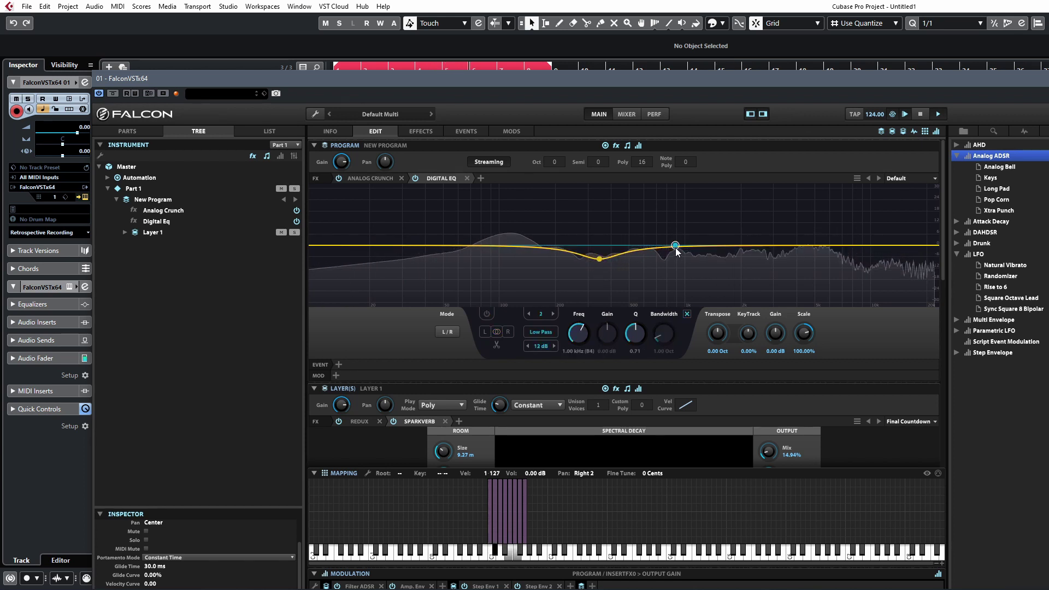
{"action": "left_click_drag", "start_coordinate": [683, 249], "coordinate": [540, 243]}
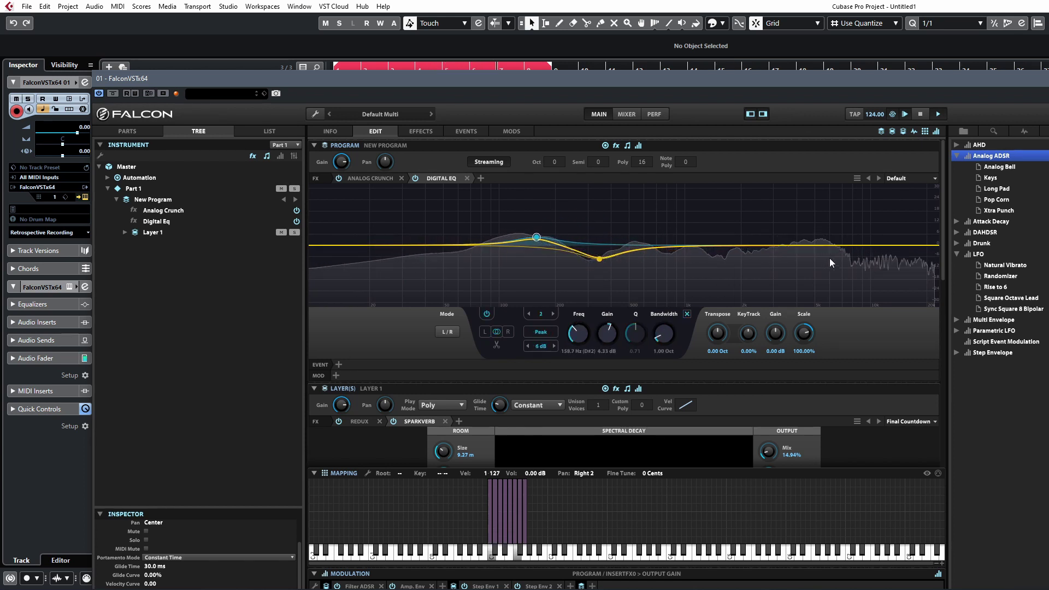
Add a 24 dB low-pass band at 22 kHz and a high shelf boosting 4.33 dB from about 1.29 kHz to the EQ.
{"action": "left_click", "coordinate": [918, 246]}
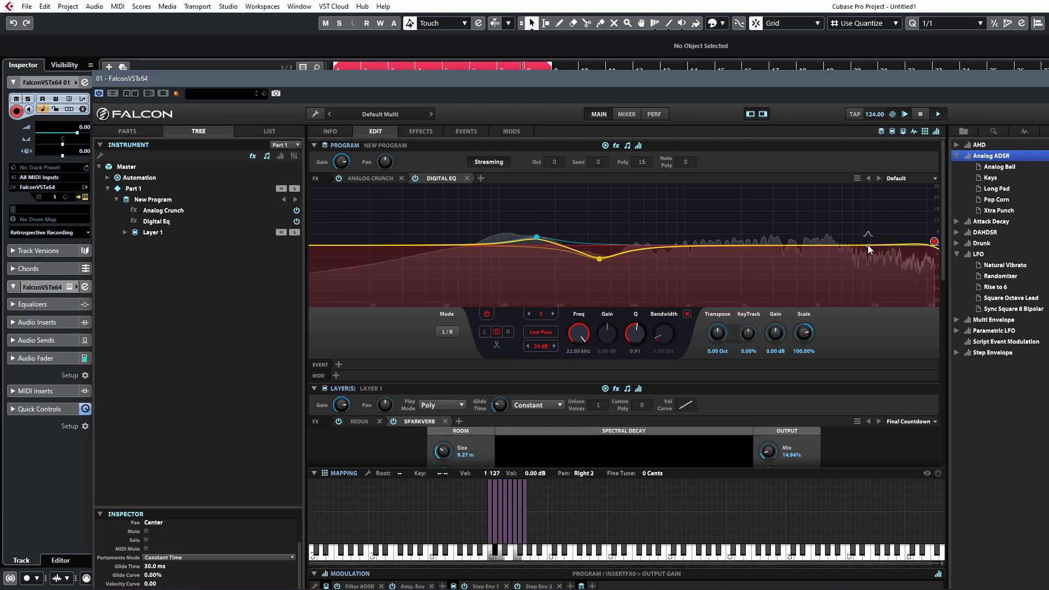
{"action": "left_click_drag", "start_coordinate": [870, 249], "coordinate": [891, 244]}
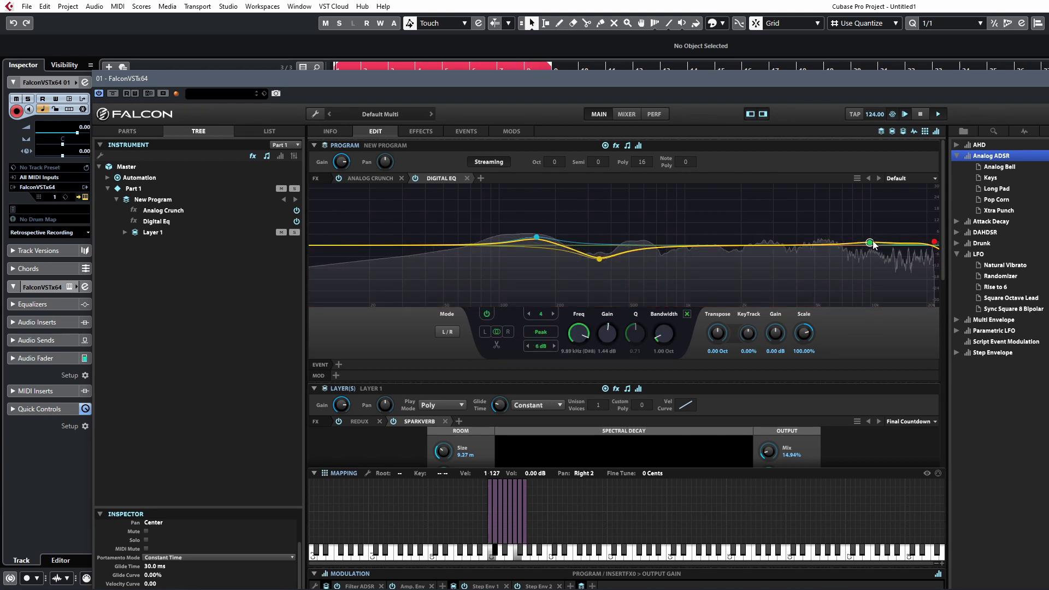
{"action": "right_click", "coordinate": [872, 243]}
{"action": "left_click", "coordinate": [859, 258]}
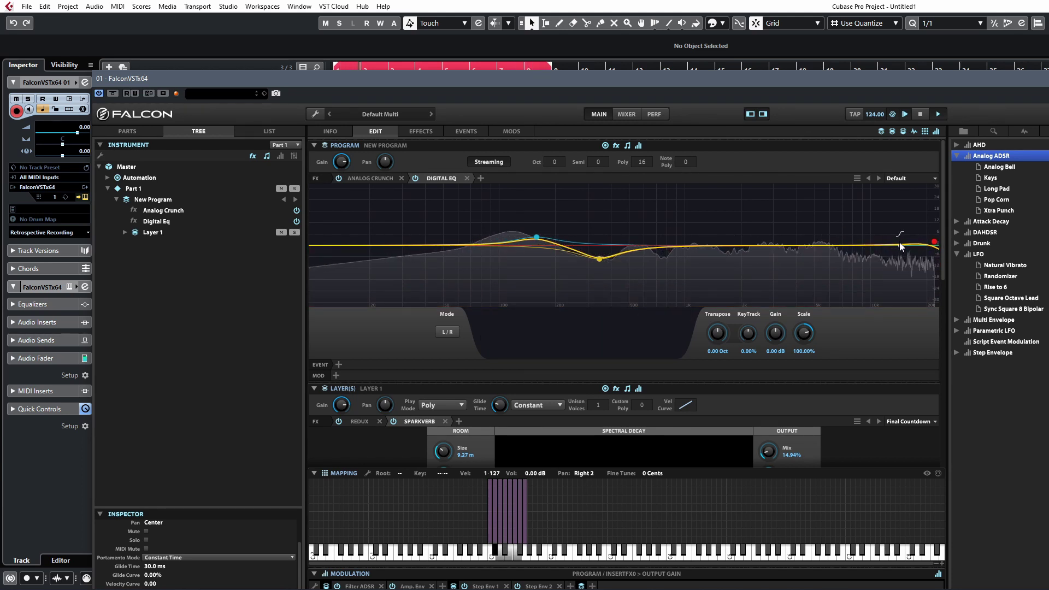
{"action": "left_click_drag", "start_coordinate": [901, 244], "coordinate": [706, 237]}
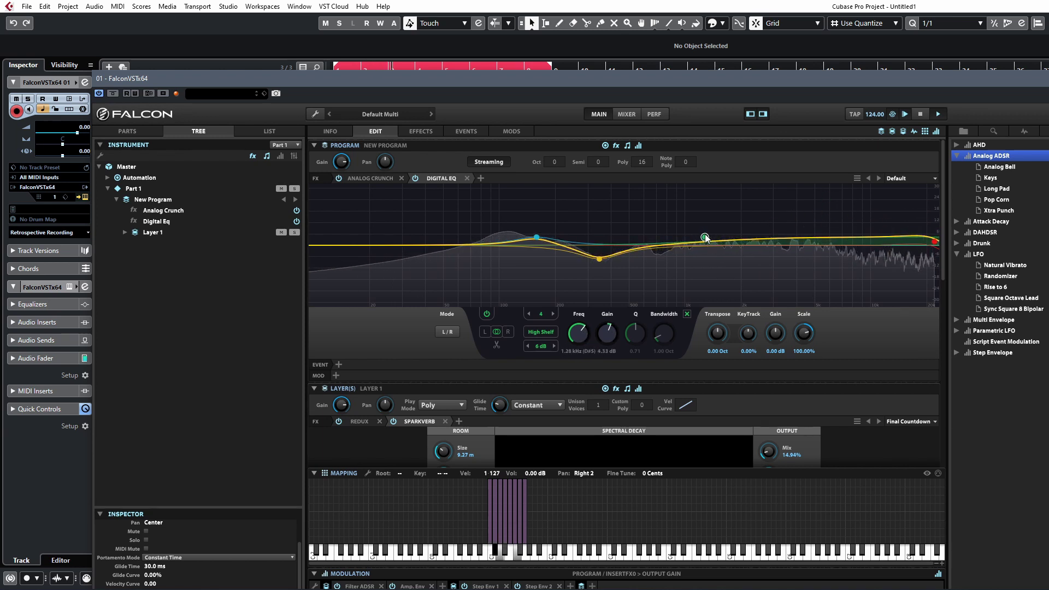
Add a Maximizer after the Digital EQ with its release at 7.45 ms and its ceiling at -3.30 dB.
{"action": "left_click", "coordinate": [481, 178]}
{"action": "mouse_move", "coordinate": [528, 276]}
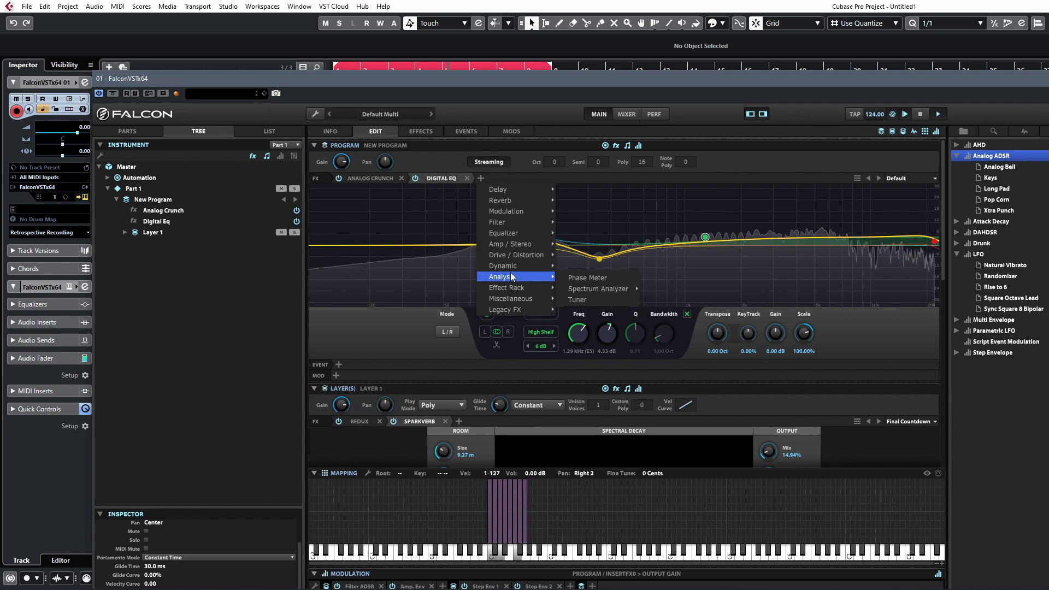
{"action": "mouse_move", "coordinate": [513, 226]}
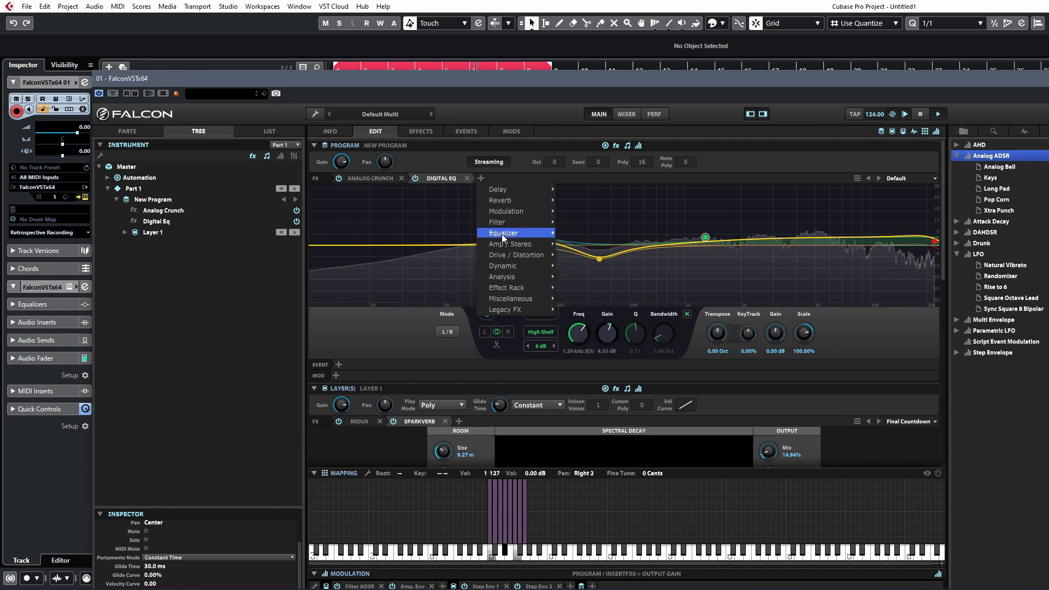
{"action": "mouse_move", "coordinate": [606, 267]}
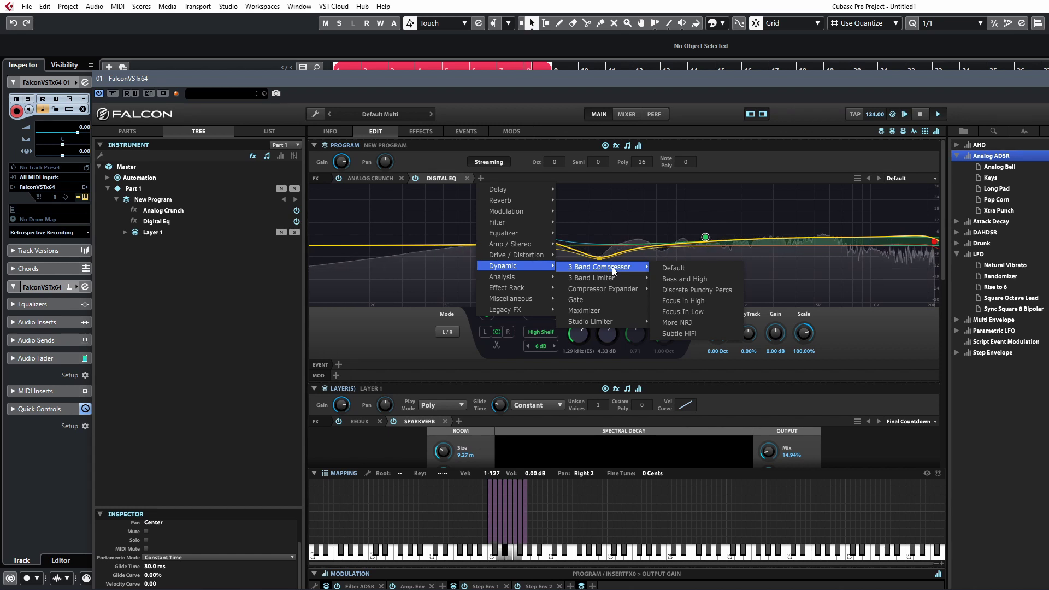
{"action": "left_click", "coordinate": [586, 310]}
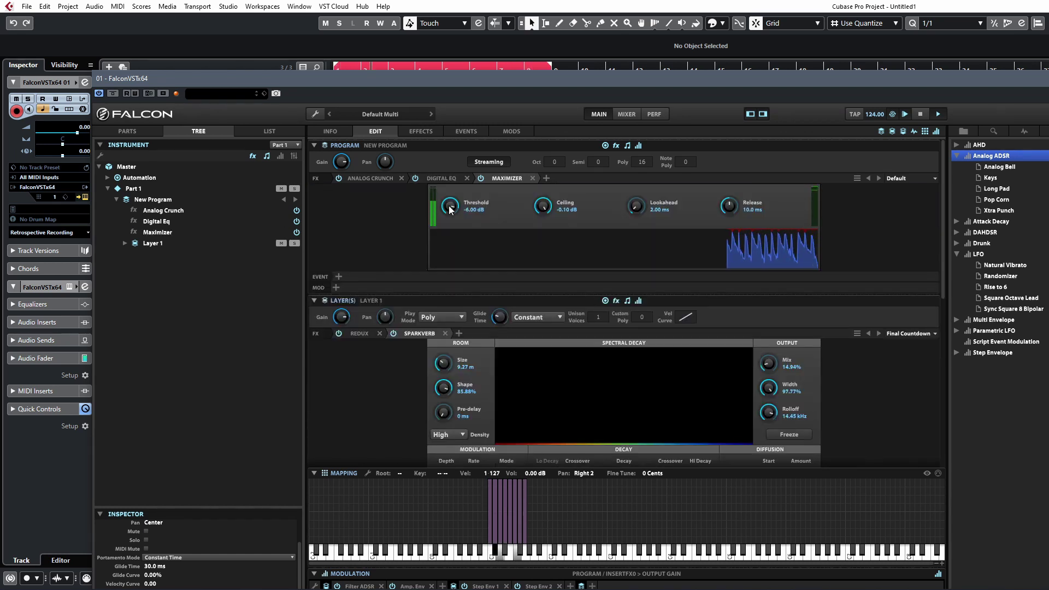
{"action": "left_click_drag", "start_coordinate": [741, 204], "coordinate": [738, 207]}
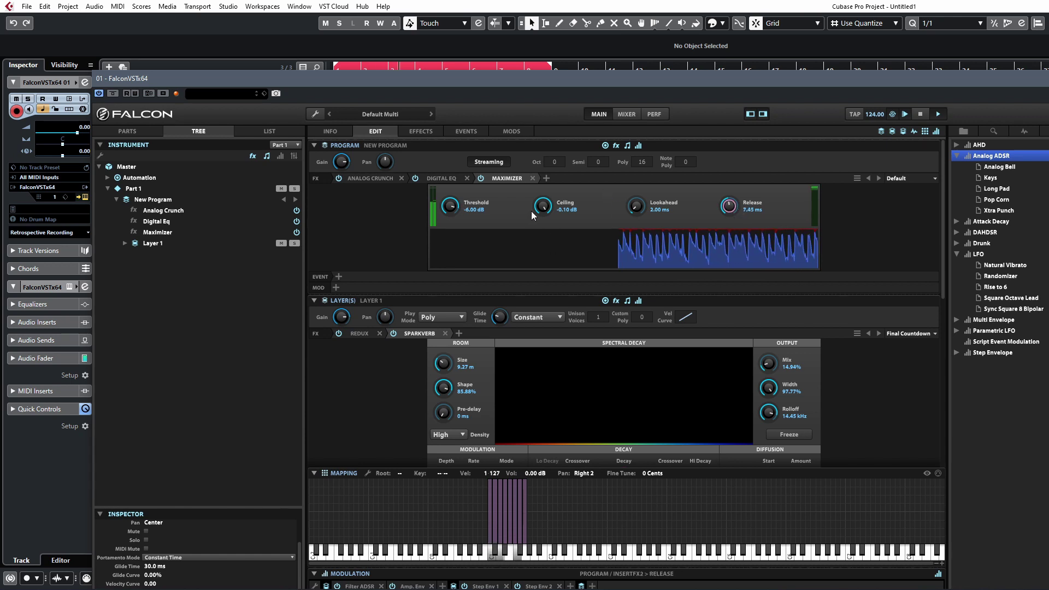
{"action": "left_click_drag", "start_coordinate": [542, 207], "coordinate": [544, 238]}
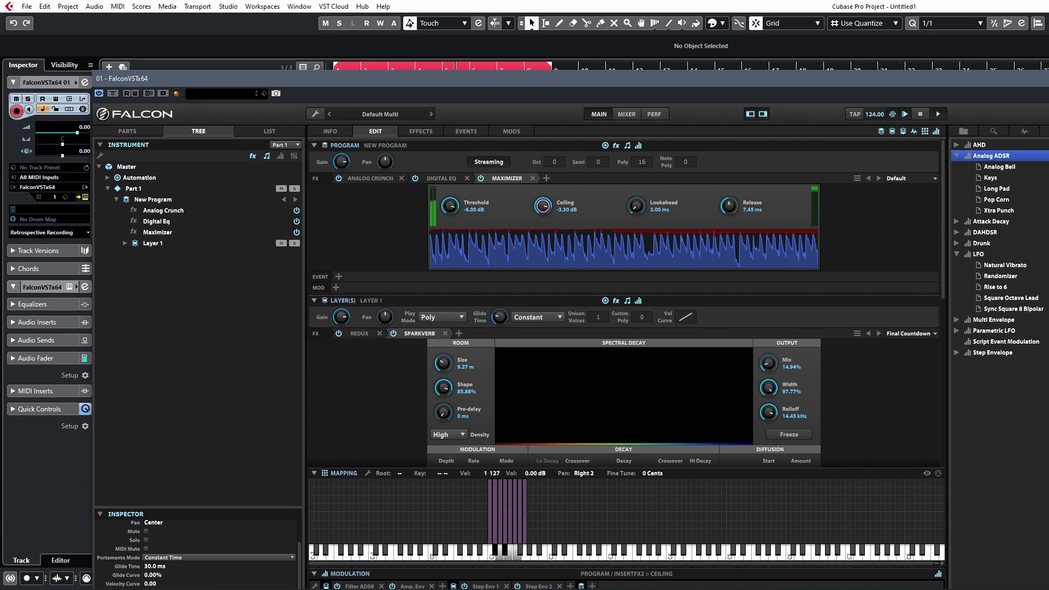
Close the Falcon window and set the project's quantize value to 1/16.
{"action": "key", "text": "ctrl+w"}
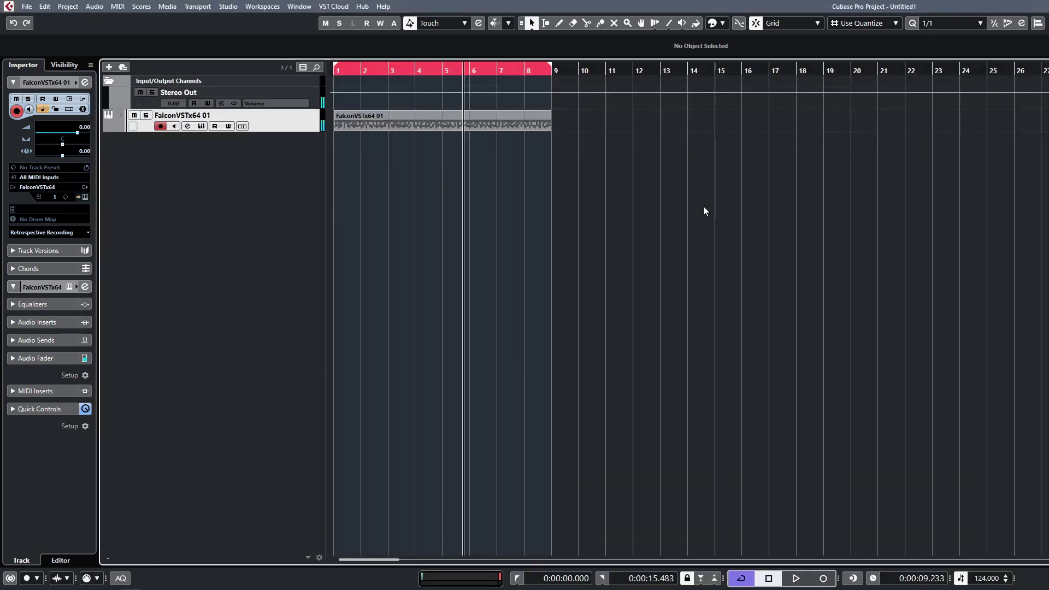
{"action": "right_click", "coordinate": [579, 156]}
{"action": "left_click", "coordinate": [513, 208]}
{"action": "key", "text": "h"}
{"action": "key", "text": "h"}
{"action": "key", "text": "h"}
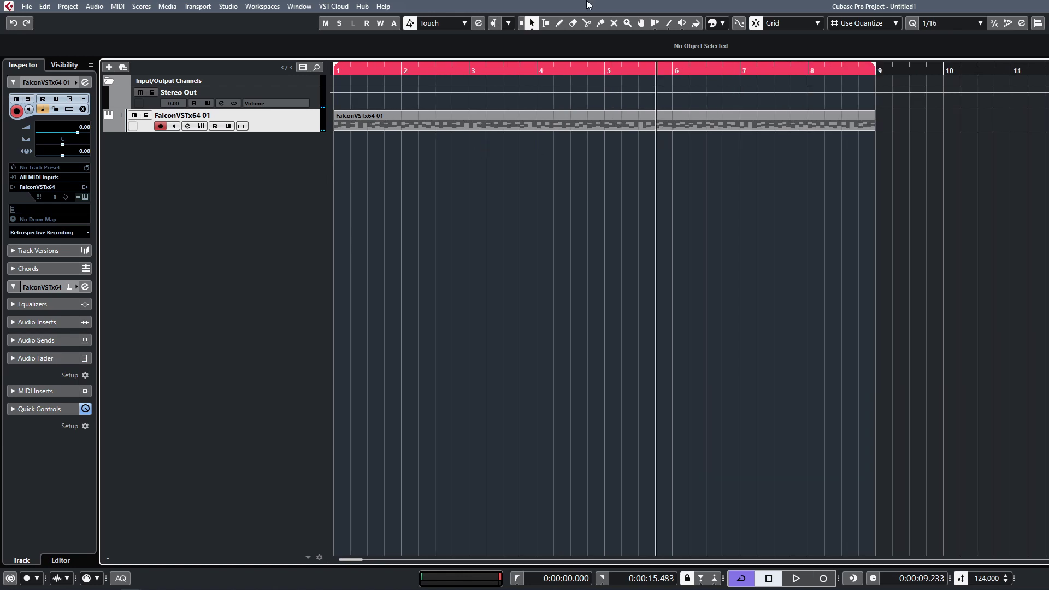
Split the eight-bar MIDI part at bar 5 and play the project from the start.
{"action": "left_click", "coordinate": [605, 120], "text": "alt"}
{"action": "left_click", "coordinate": [582, 126]}
{"action": "key", "text": "Home"}
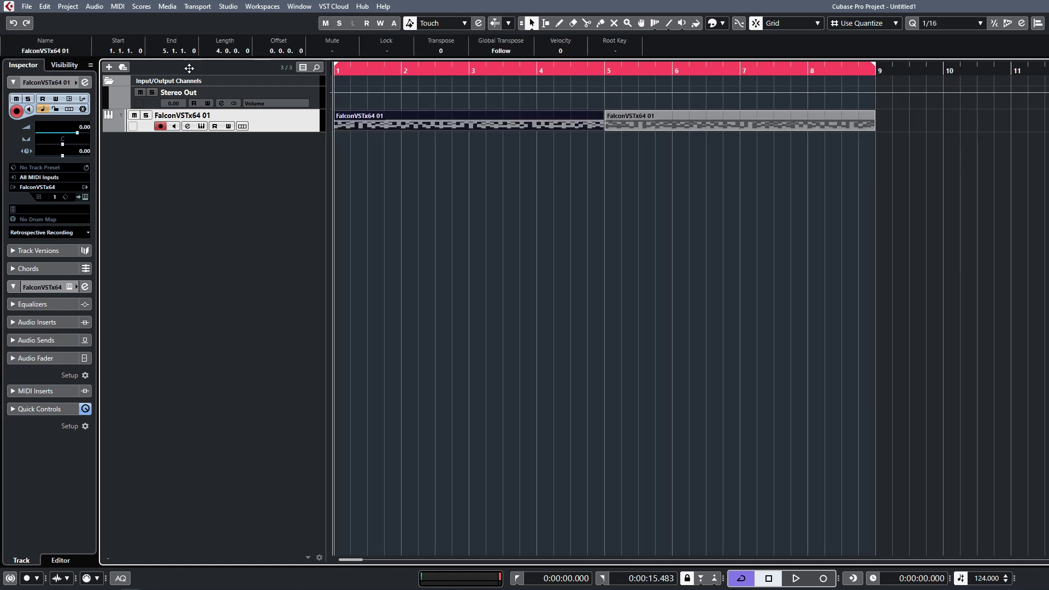
{"action": "key", "text": "space"}
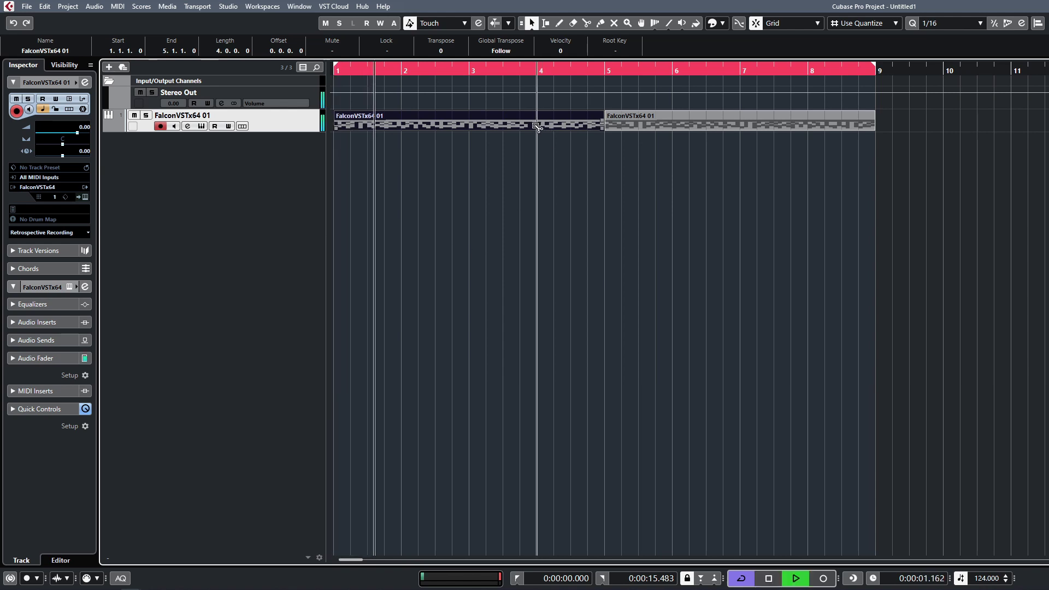
Split the first part at bar 4, open the bar 4 part in an enlarged Key Editor, and stop playback.
{"action": "left_click", "coordinate": [541, 125], "text": "alt"}
{"action": "double_click", "coordinate": [566, 121]}
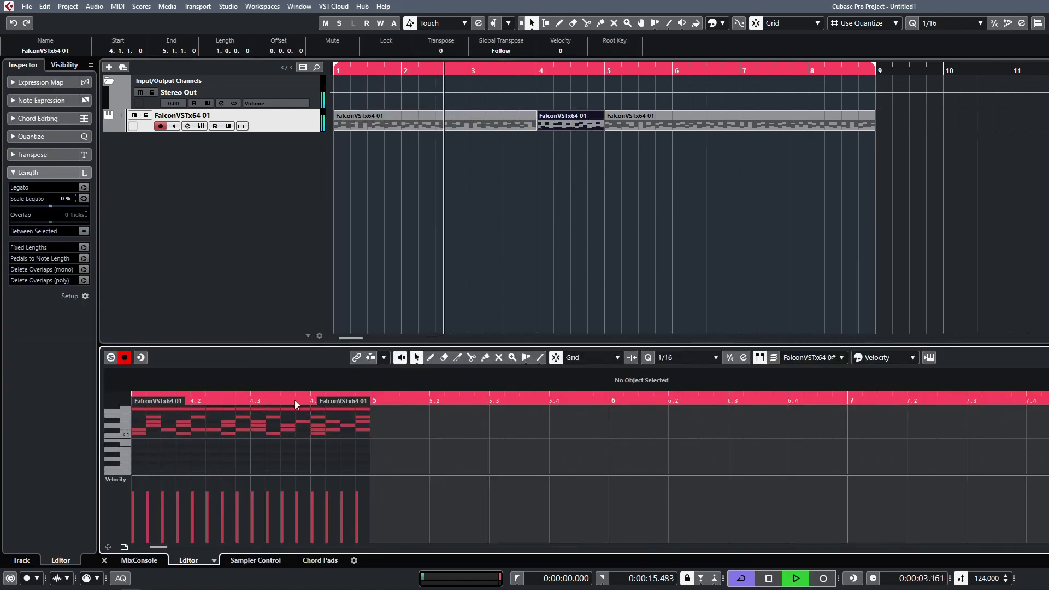
{"action": "left_click_drag", "start_coordinate": [329, 347], "coordinate": [328, 232]}
{"action": "key", "text": "h"}
{"action": "key", "text": "h"}
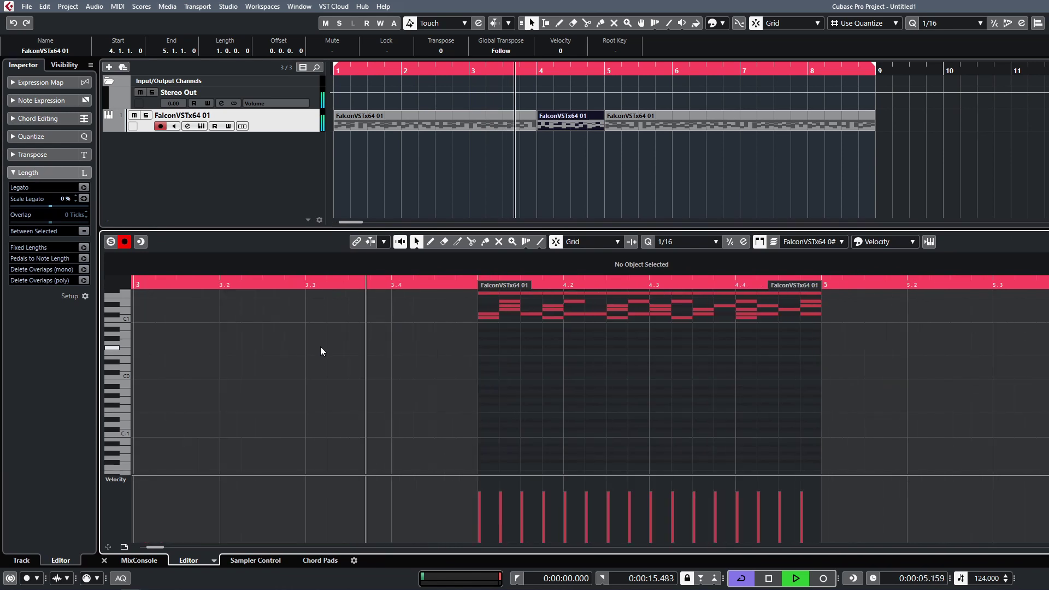
{"action": "key", "text": "space"}
Rearrange the notes in beats 2 and 3 of bar 4, including D#1 at 4.2.2 and C1 at 4.2.4.
{"action": "left_click_drag", "start_coordinate": [509, 310], "coordinate": [575, 310]}
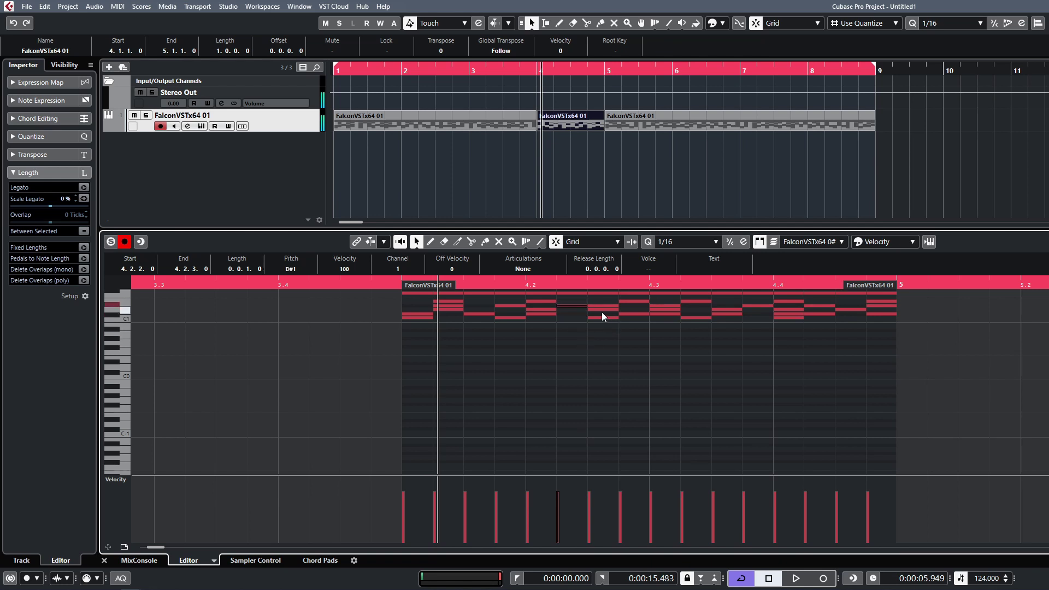
{"action": "mouse_move", "coordinate": [612, 316]}
{"action": "left_mouse_down"}
{"action": "mouse_move", "coordinate": [601, 318]}
{"action": "mouse_move", "coordinate": [614, 313]}
{"action": "left_mouse_up"}
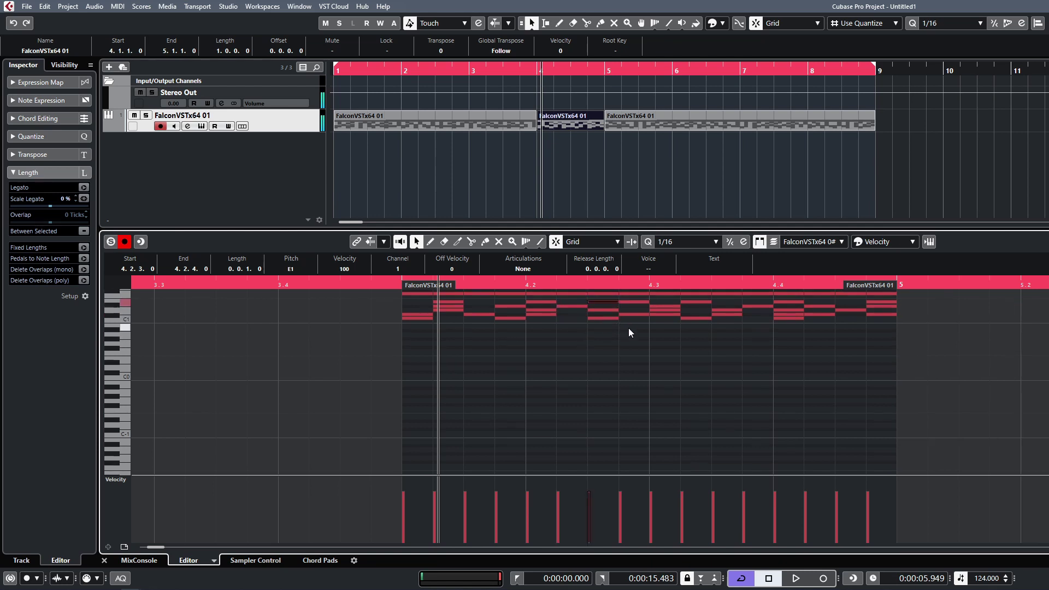
{"action": "key", "text": "Up"}
{"action": "key", "text": "Up"}
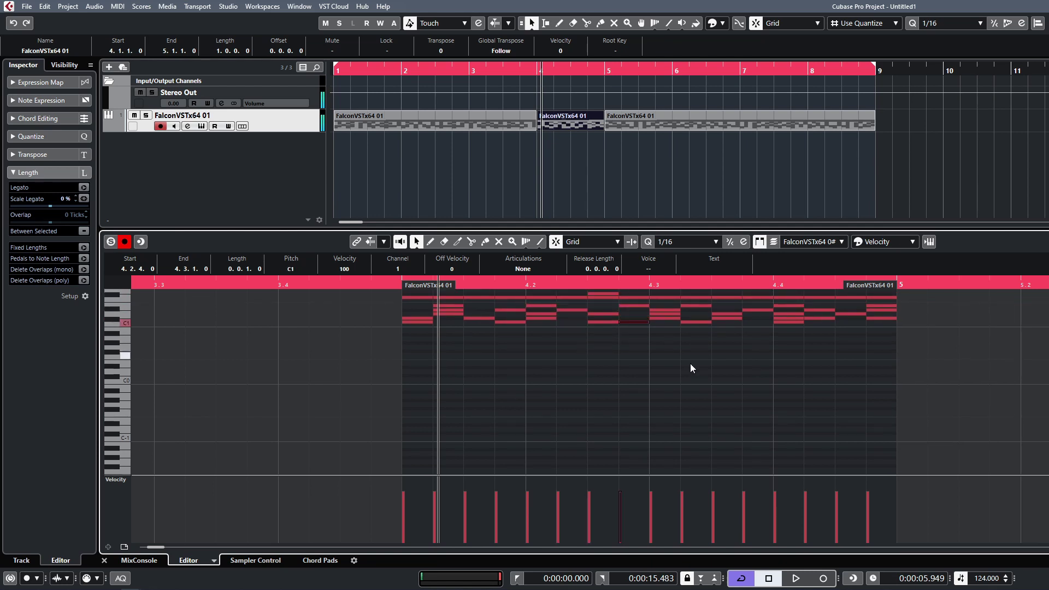
{"action": "left_click", "coordinate": [690, 363]}
{"action": "left_click", "coordinate": [688, 318]}
{"action": "left_click", "coordinate": [727, 319]}
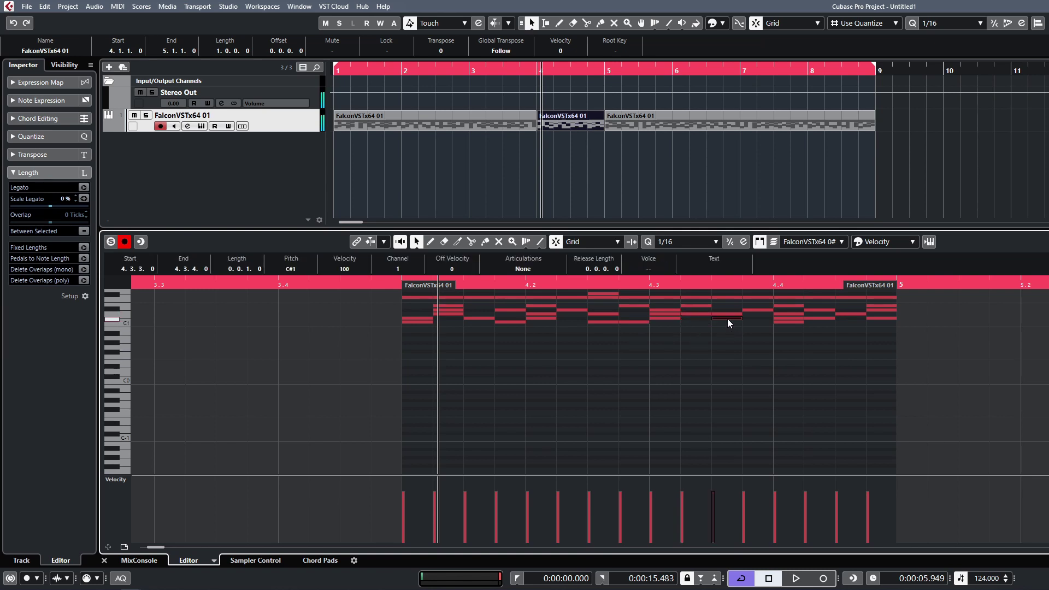
Vary beat 4 of bar 4 with a run of C1 sixteenths from 4.4.2 and a D#1 note at 4.4.2.
{"action": "left_click", "coordinate": [795, 319]}
{"action": "left_click", "coordinate": [790, 324]}
{"action": "left_click", "coordinate": [791, 321]}
{"action": "key", "text": "Right"}
{"action": "key", "text": "Right"}
{"action": "key", "text": "Right"}
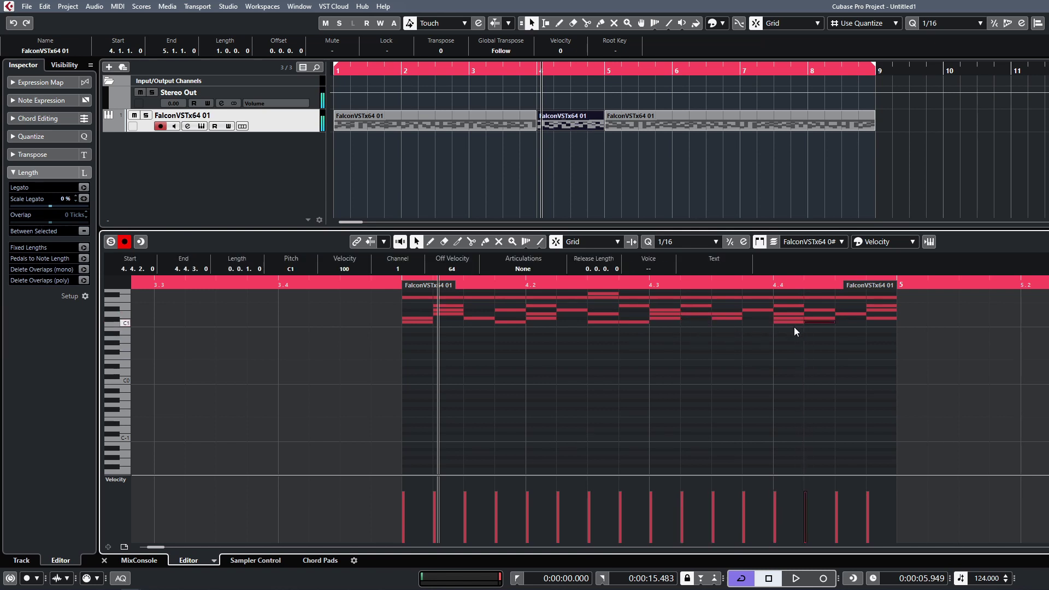
{"action": "left_click", "coordinate": [809, 319]}
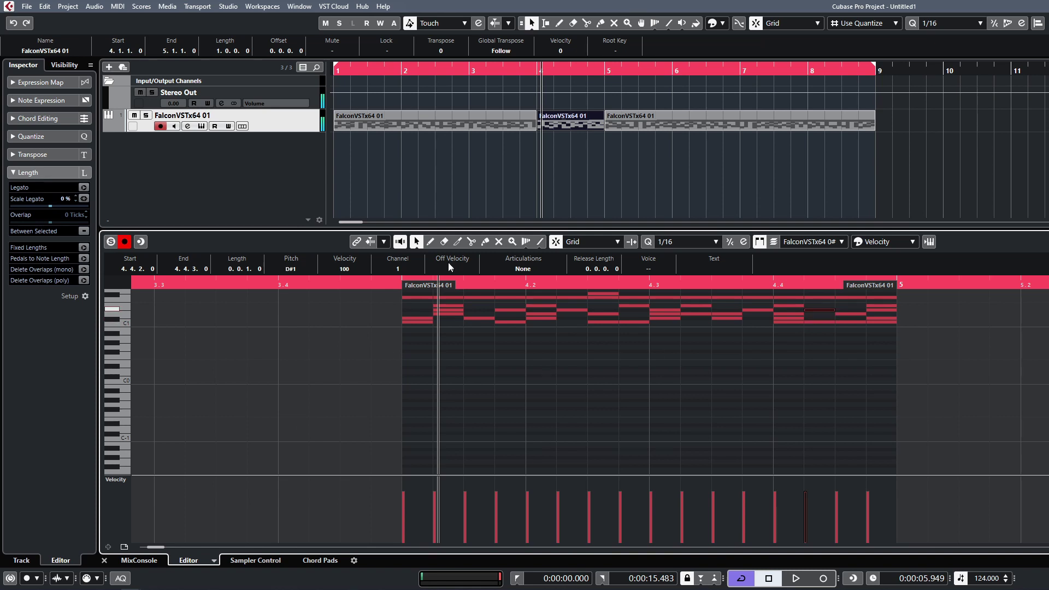
Split the second part at bar 8 and add a 1/32 C1 roll starting at 8.4.3 in the new part.
{"action": "left_click", "coordinate": [808, 123], "text": "alt"}
{"action": "left_click", "coordinate": [837, 125]}
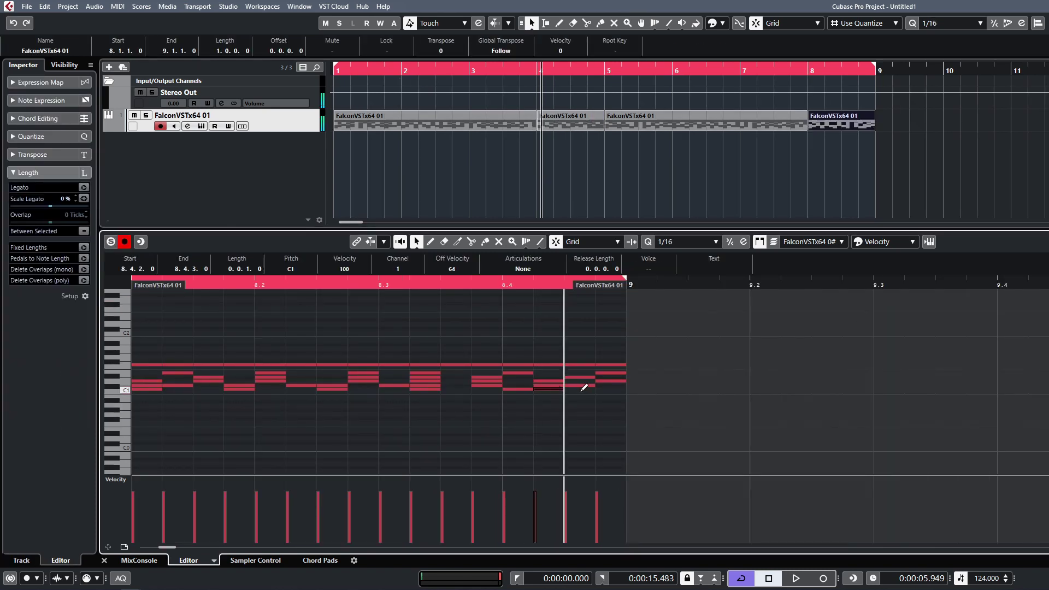
{"action": "left_click", "coordinate": [580, 389]}
{"action": "left_click", "coordinate": [587, 390], "text": "shift"}
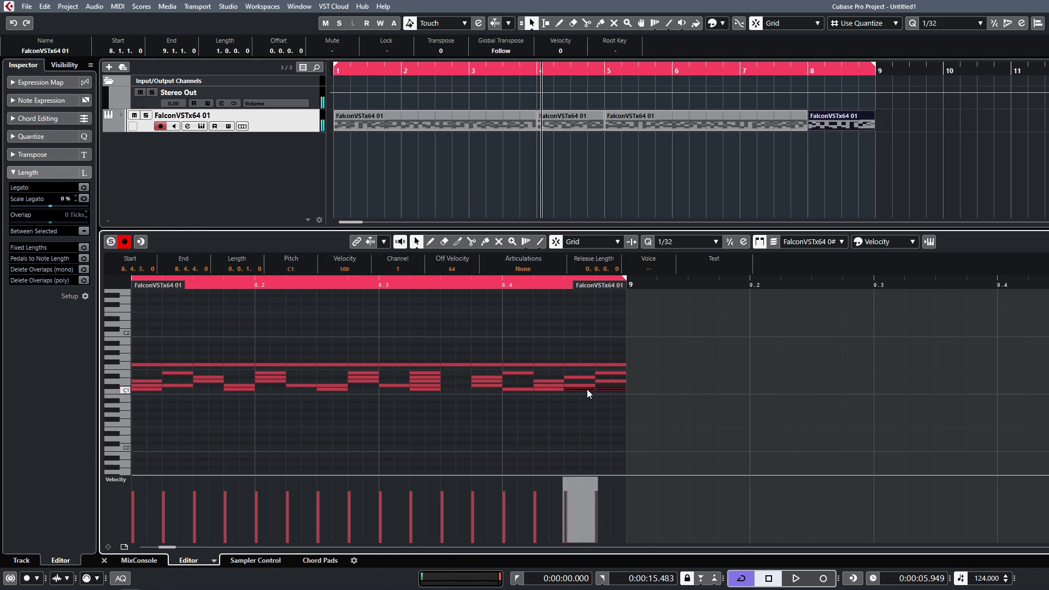
{"action": "mouse_move", "coordinate": [592, 390]}
{"action": "left_mouse_down"}
{"action": "mouse_move", "coordinate": [578, 397]}
{"action": "mouse_move", "coordinate": [588, 391]}
{"action": "left_mouse_up"}
Shape the velocities of the notes from 8.4.3 to the end of bar 8 into a rising ramp.
{"action": "left_click_drag", "start_coordinate": [563, 536], "coordinate": [619, 481]}
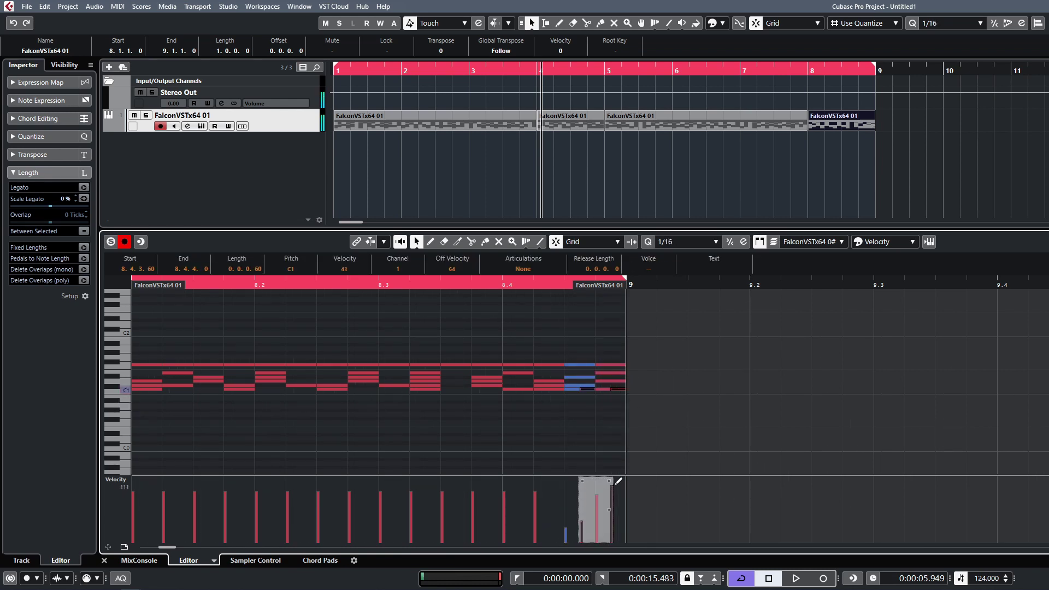
{"action": "left_click", "coordinate": [653, 431]}
{"action": "left_click_drag", "start_coordinate": [574, 522], "coordinate": [618, 473]}
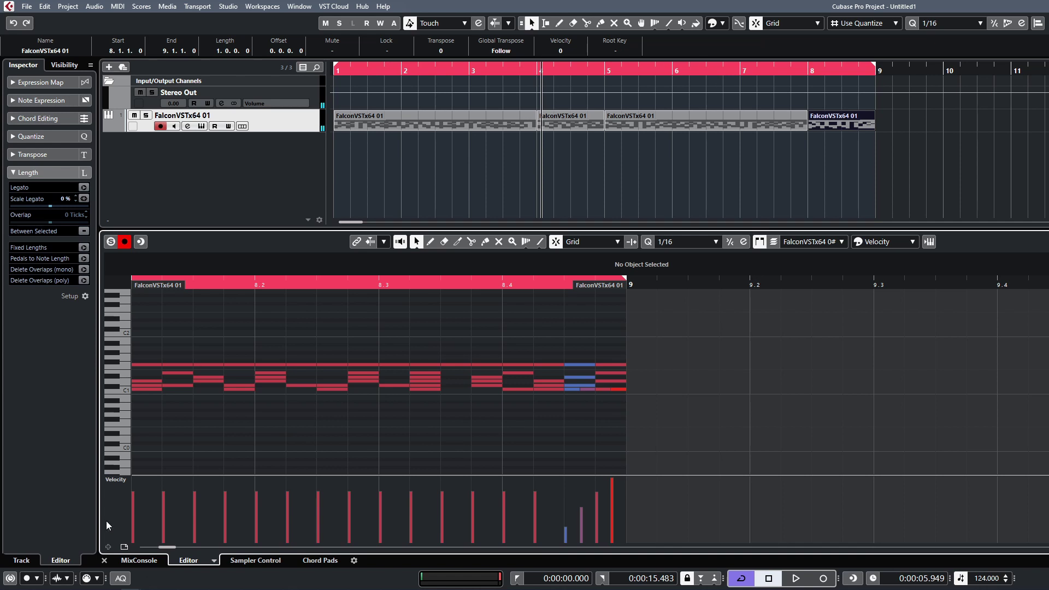
Review the Euclidean Drum script processor in Falcon's Layer 1, leave it bypassed, and close the Falcon window.
{"action": "left_click", "coordinate": [200, 127]}
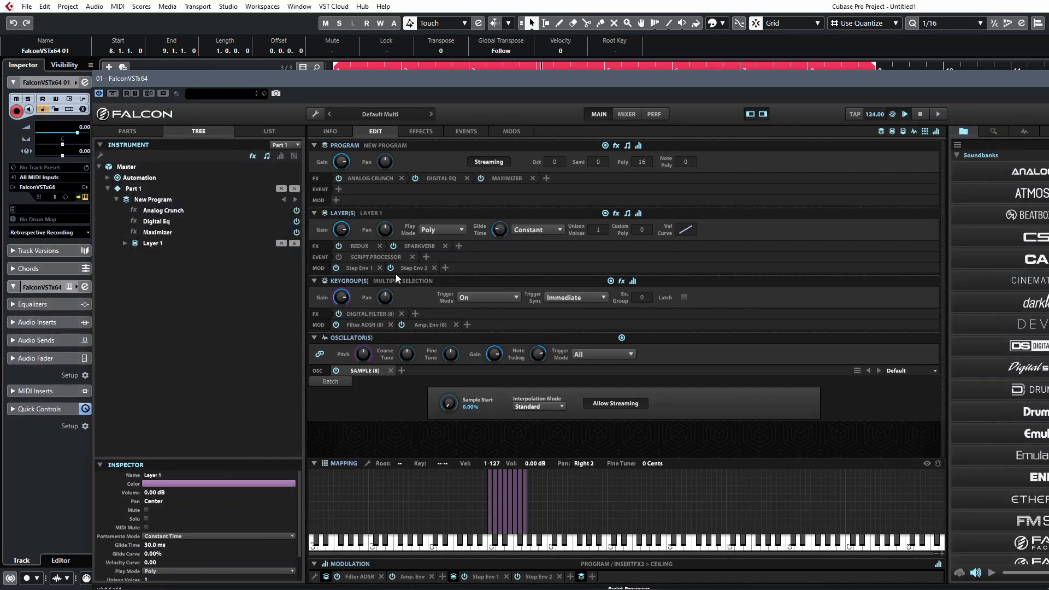
{"action": "left_click", "coordinate": [372, 257]}
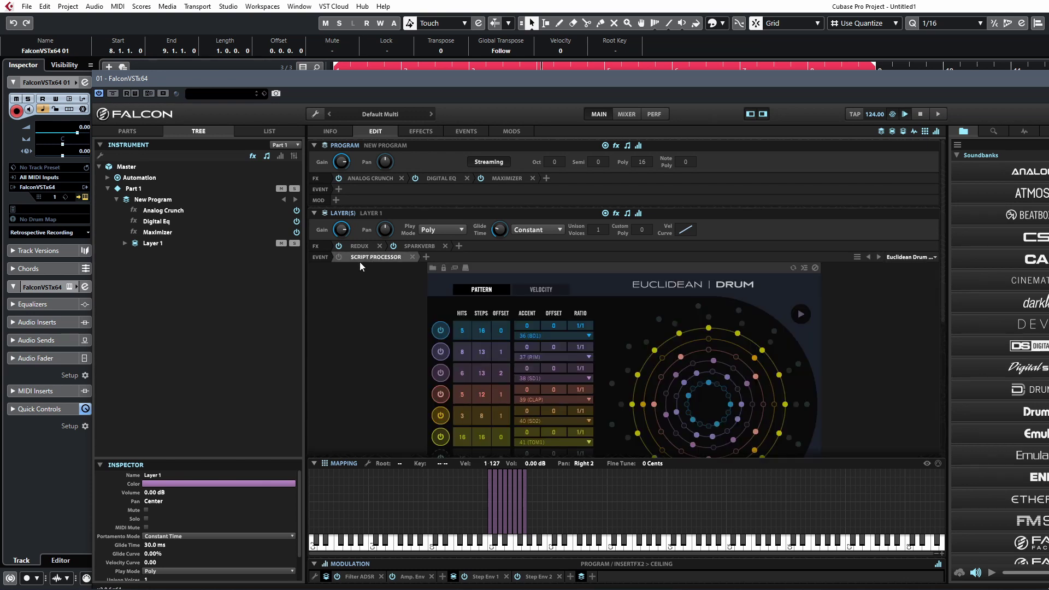
{"action": "scroll", "coordinate": [510, 313], "scroll_direction": "down", "scroll_amount": 2}
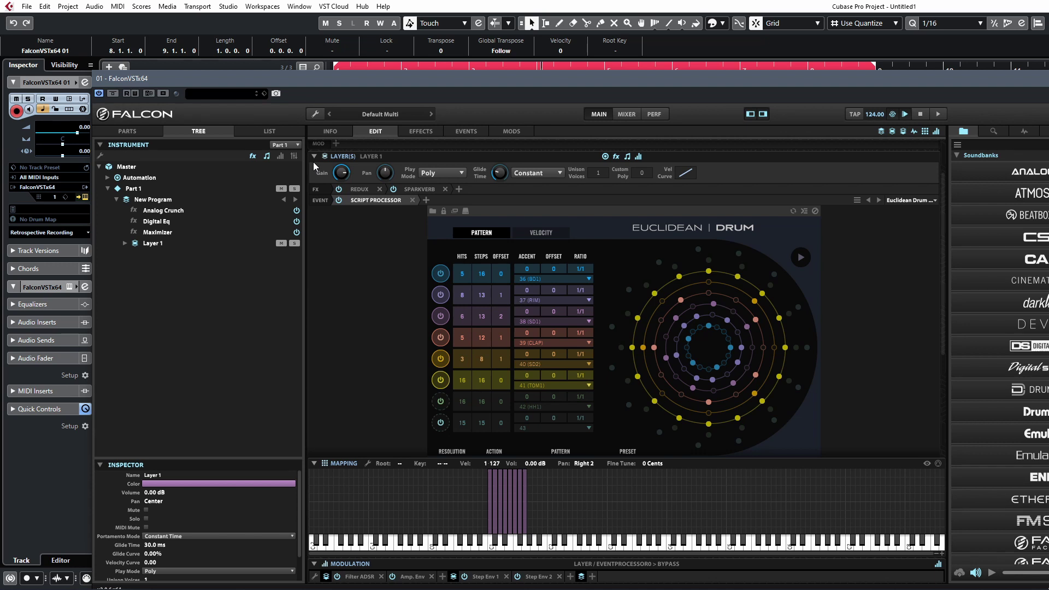
{"action": "left_click", "coordinate": [338, 190]}
{"action": "left_click", "coordinate": [339, 201]}
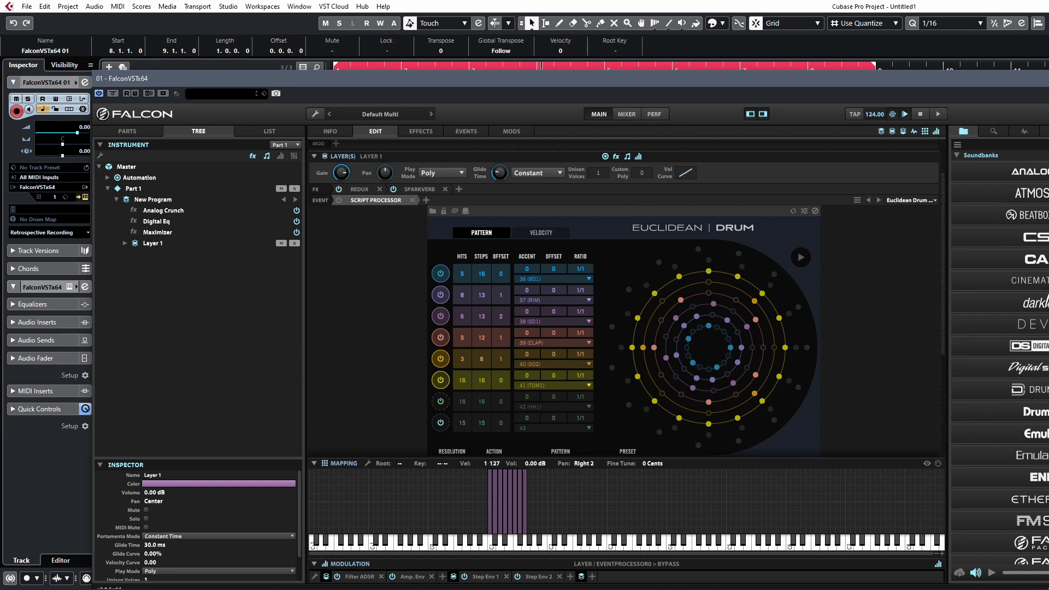
{"action": "left_click", "coordinate": [1048, 78]}
Rearrange the stacked notes in beat 3 of bar 8, including a C1 note at 8.3.3.
{"action": "left_click", "coordinate": [530, 424]}
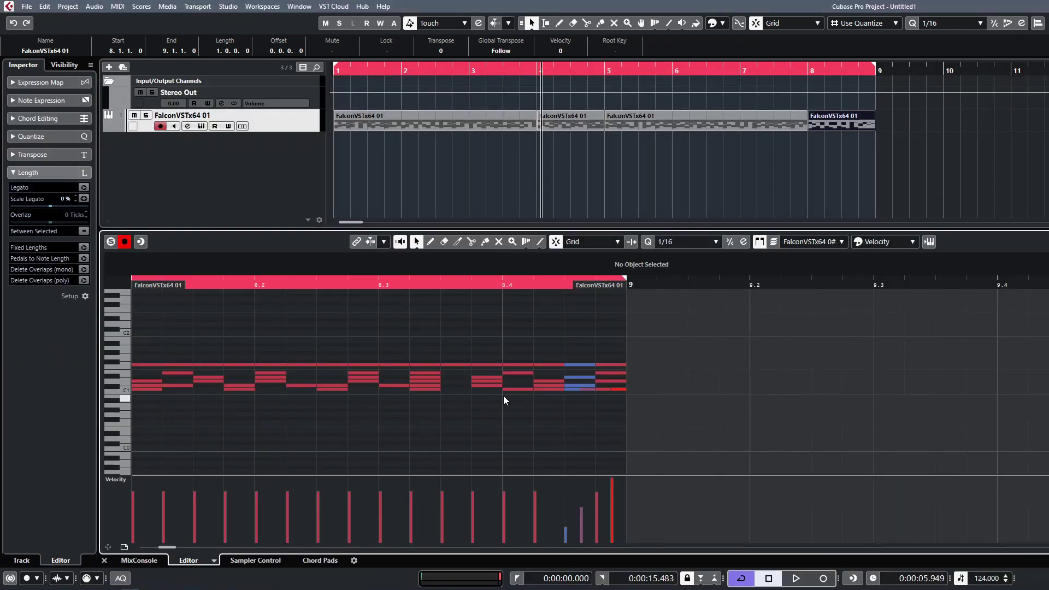
{"action": "mouse_move", "coordinate": [486, 382]}
{"action": "left_mouse_down"}
{"action": "mouse_move", "coordinate": [423, 375]}
{"action": "mouse_move", "coordinate": [473, 375]}
{"action": "left_mouse_up"}
{"action": "left_click_drag", "start_coordinate": [418, 392], "coordinate": [449, 390]}
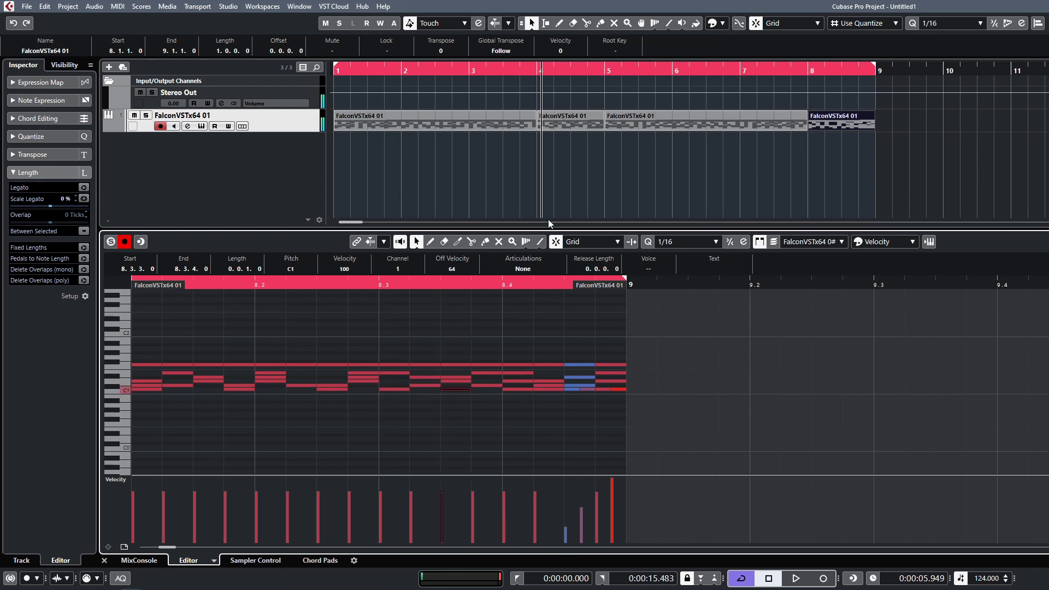
Play the edited sequence from the start with the Key Editor closed.
{"action": "left_click", "coordinate": [574, 177]}
{"action": "key", "text": "Home"}
{"action": "key", "text": "space"}
{"action": "key", "text": "ctrl+e"}
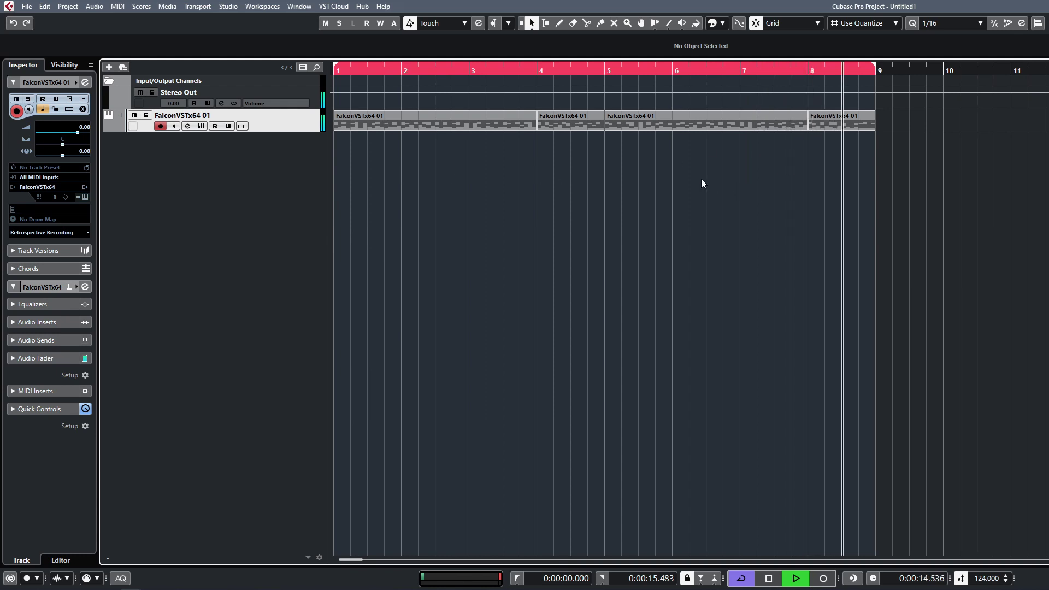
{"action": "key", "text": "space"}
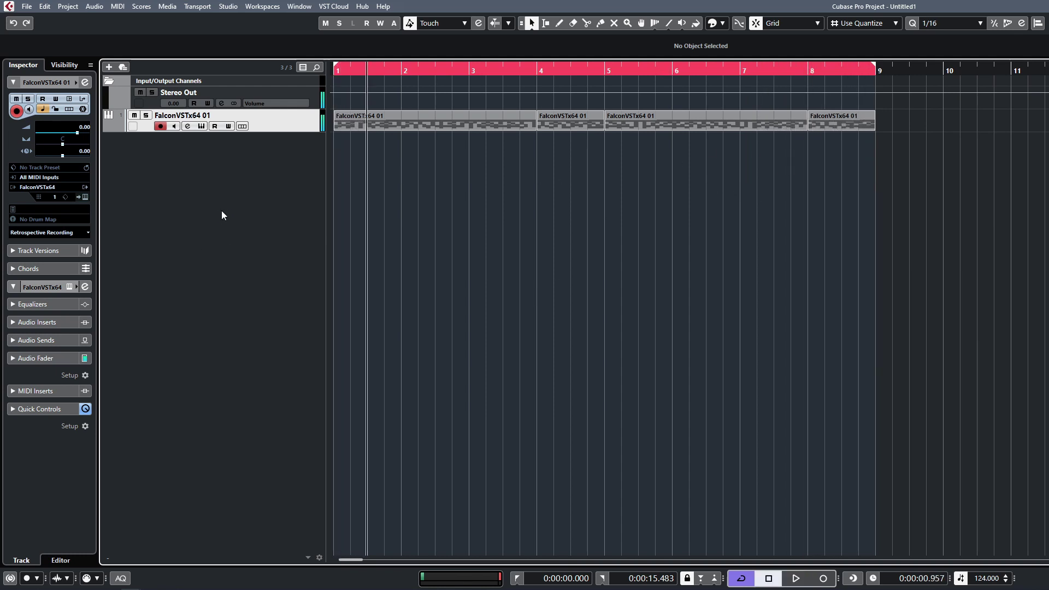
Reopen Falcon, select the C1 keygroup, and move the start of VMH2 Minimal Perc 005.wav slightly earlier, to 354.
{"action": "left_click", "coordinate": [203, 127]}
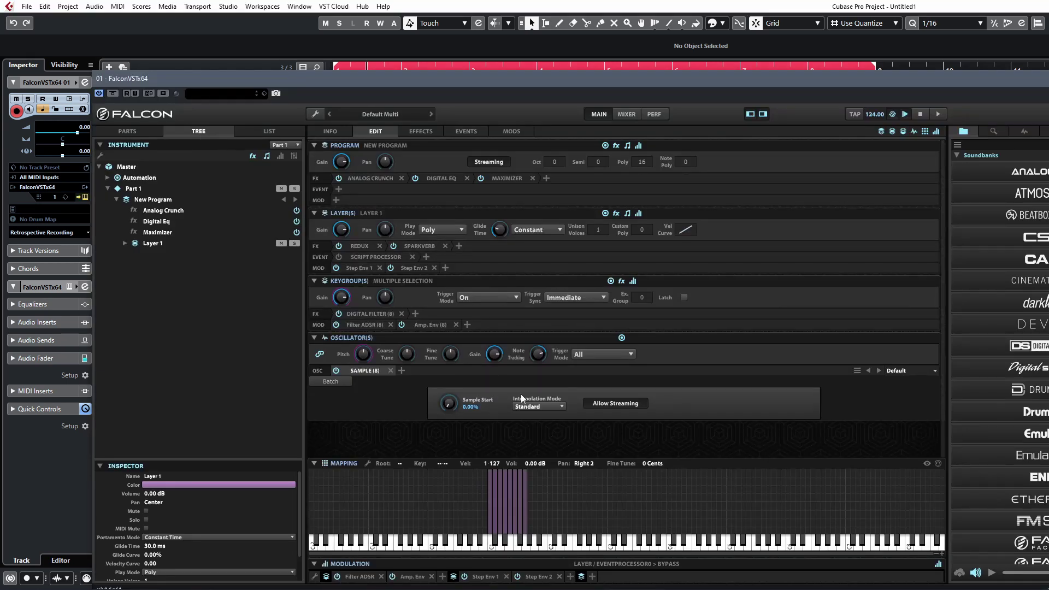
{"action": "left_click", "coordinate": [489, 523]}
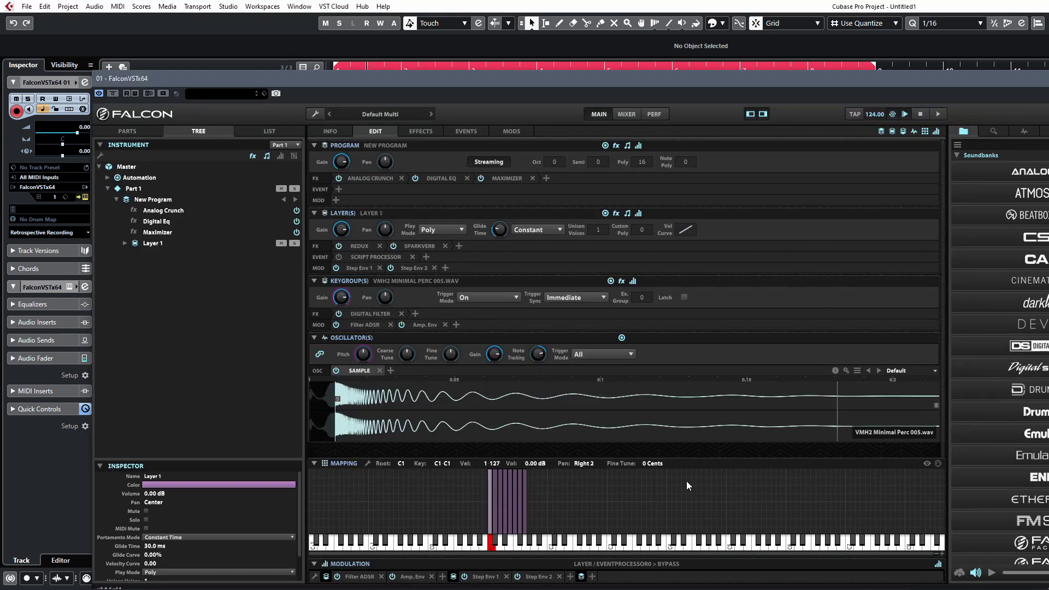
{"action": "left_click_drag", "start_coordinate": [340, 401], "coordinate": [333, 397]}
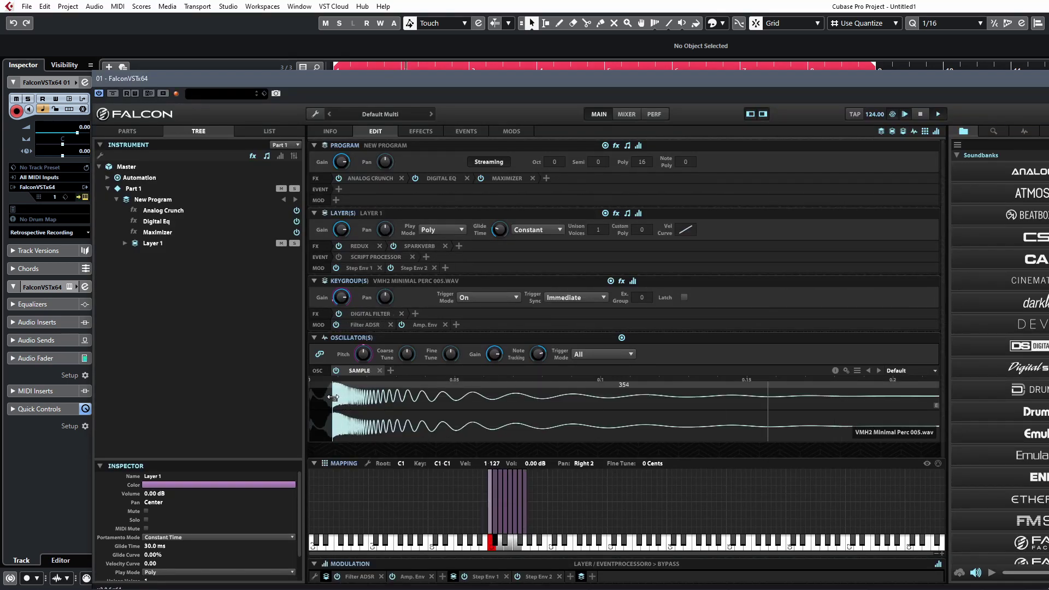
Examine the samples mapped to C#1 through F1 and mark the opening transient of VMH2 Minimal Perc 076.wav.
{"action": "left_click", "coordinate": [494, 508]}
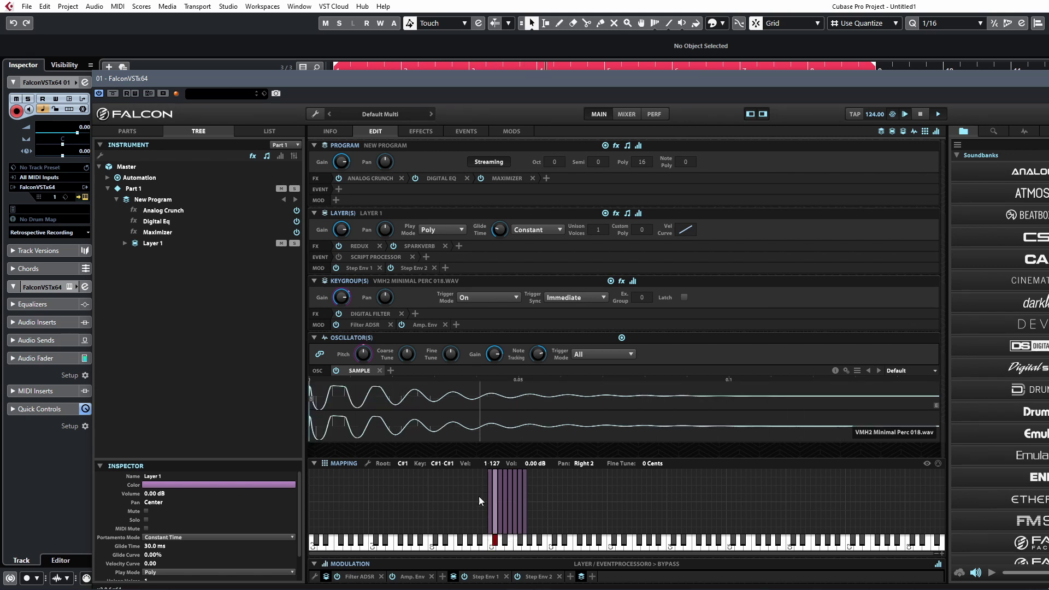
{"action": "left_click", "coordinate": [501, 535]}
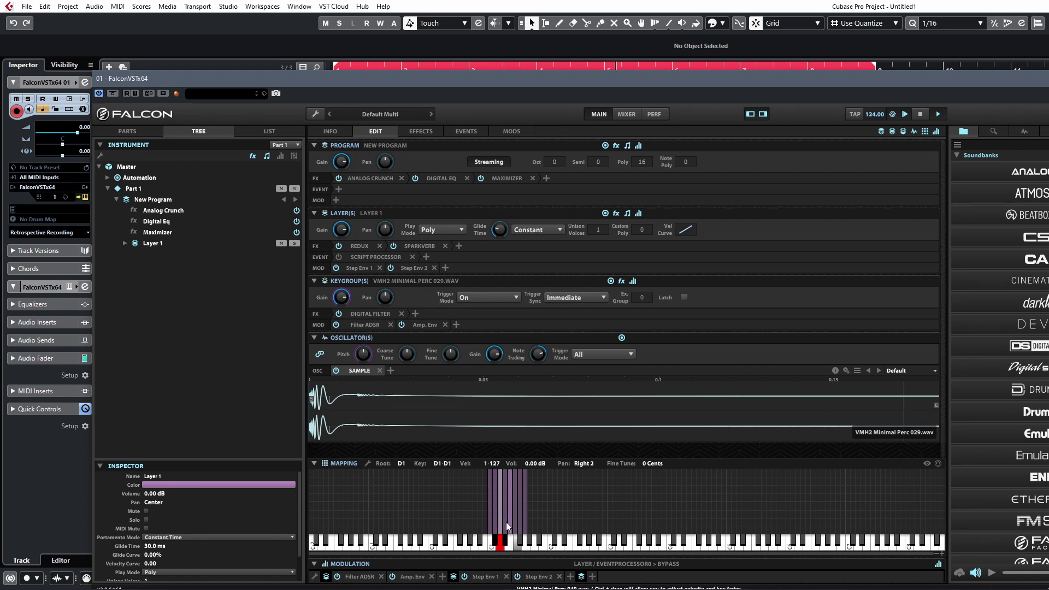
{"action": "left_click", "coordinate": [508, 522]}
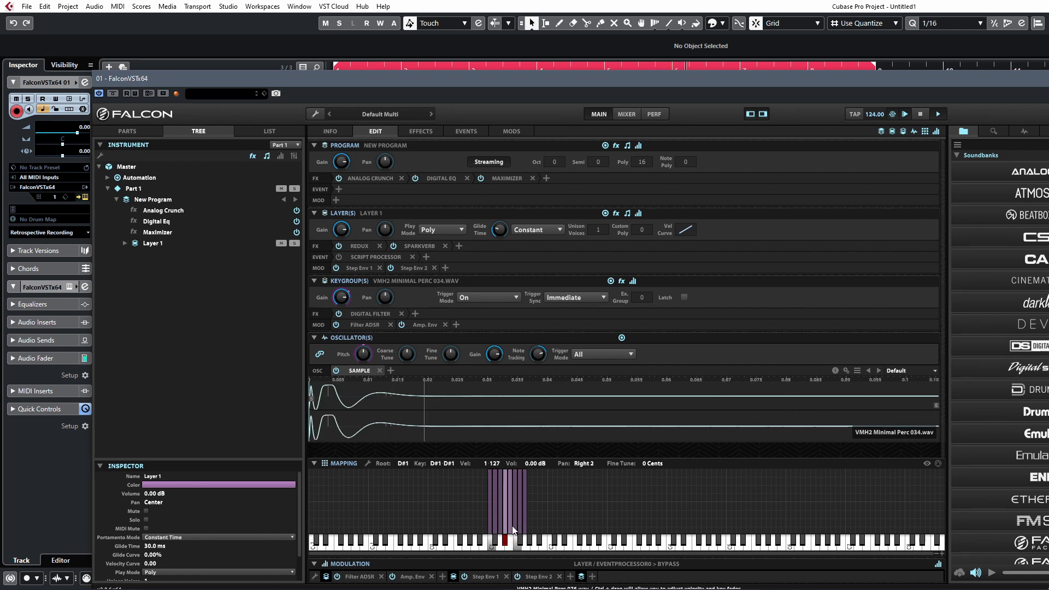
{"action": "left_click", "coordinate": [512, 527]}
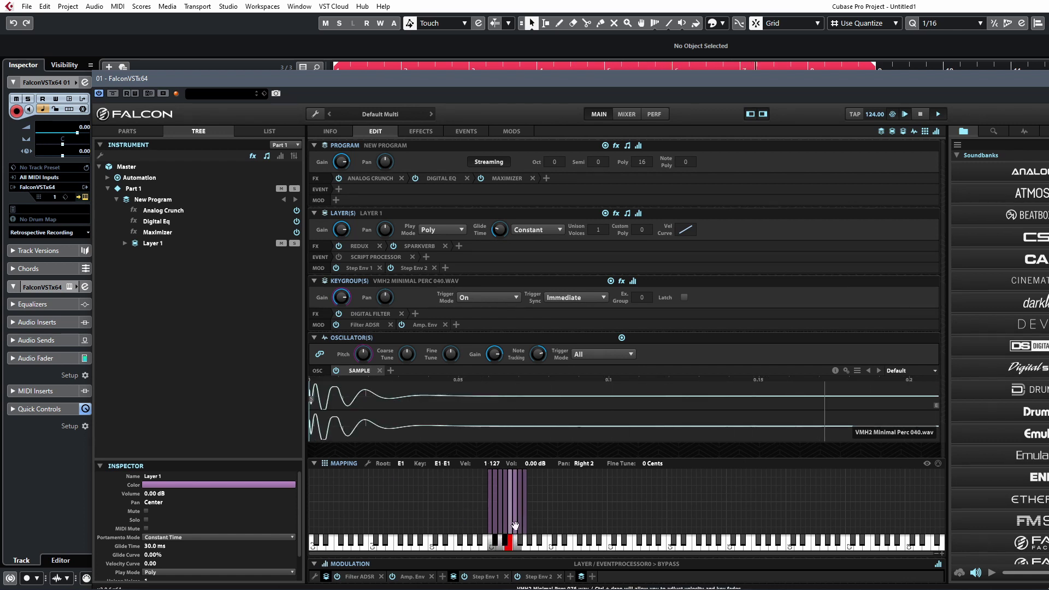
{"action": "left_click", "coordinate": [517, 525]}
{"action": "mouse_move", "coordinate": [312, 404]}
{"action": "left_mouse_down"}
{"action": "mouse_move", "coordinate": [335, 404]}
{"action": "mouse_move", "coordinate": [332, 435]}
{"action": "left_mouse_up"}
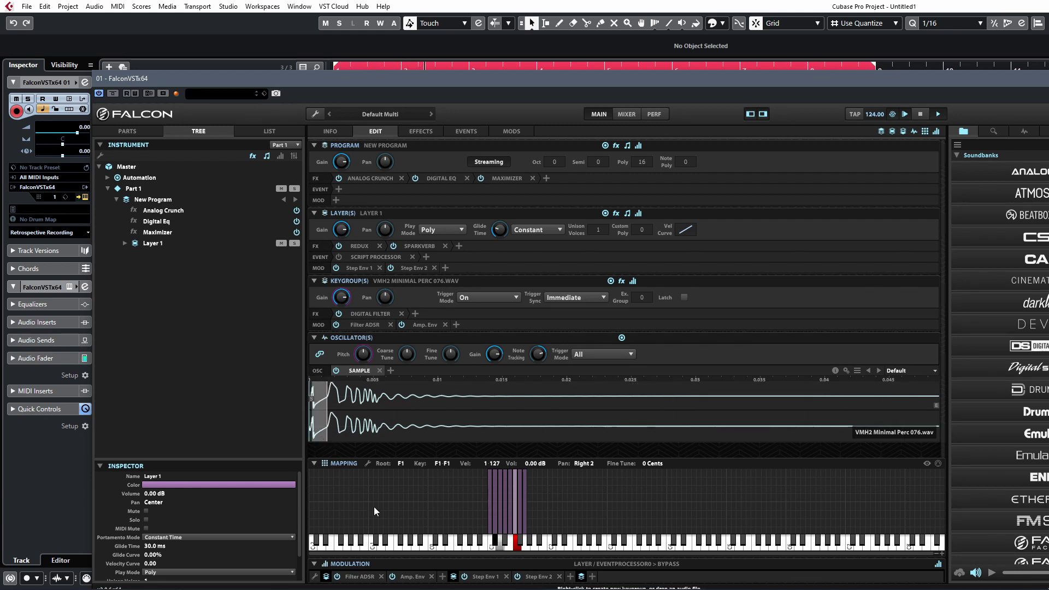
Move the start of the C1 sample VMH2 Minimal Perc 005.wav past its loud initial transient and close Falcon.
{"action": "left_click", "coordinate": [509, 524]}
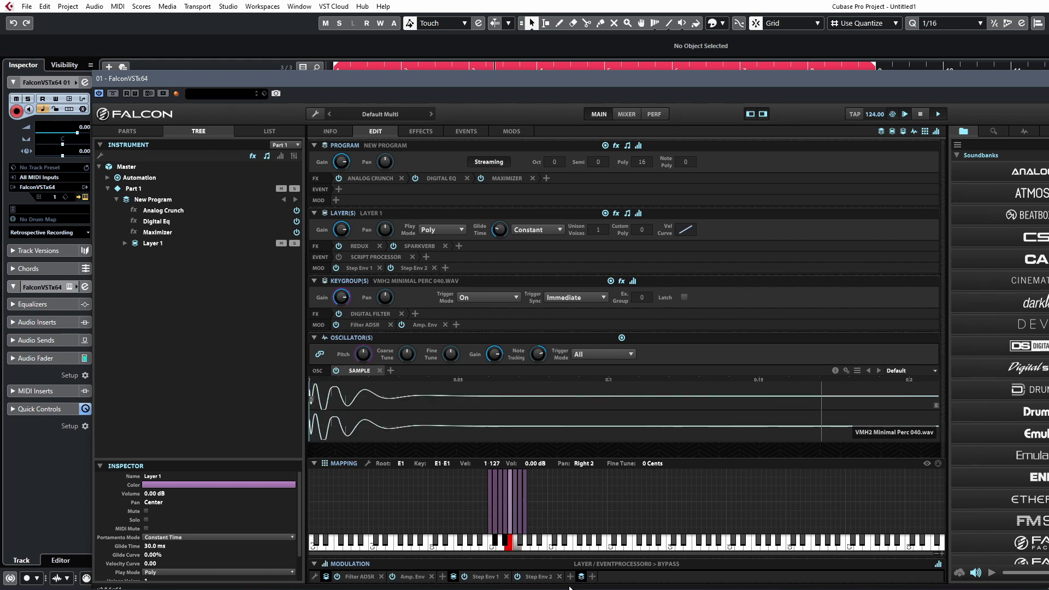
{"action": "left_click", "coordinate": [500, 526]}
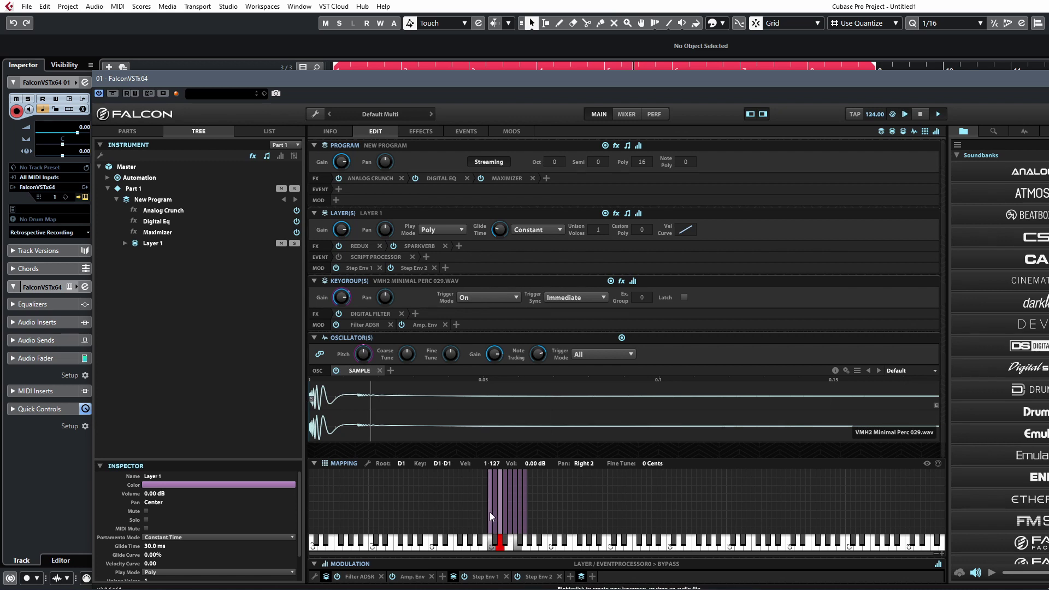
{"action": "left_click", "coordinate": [496, 539]}
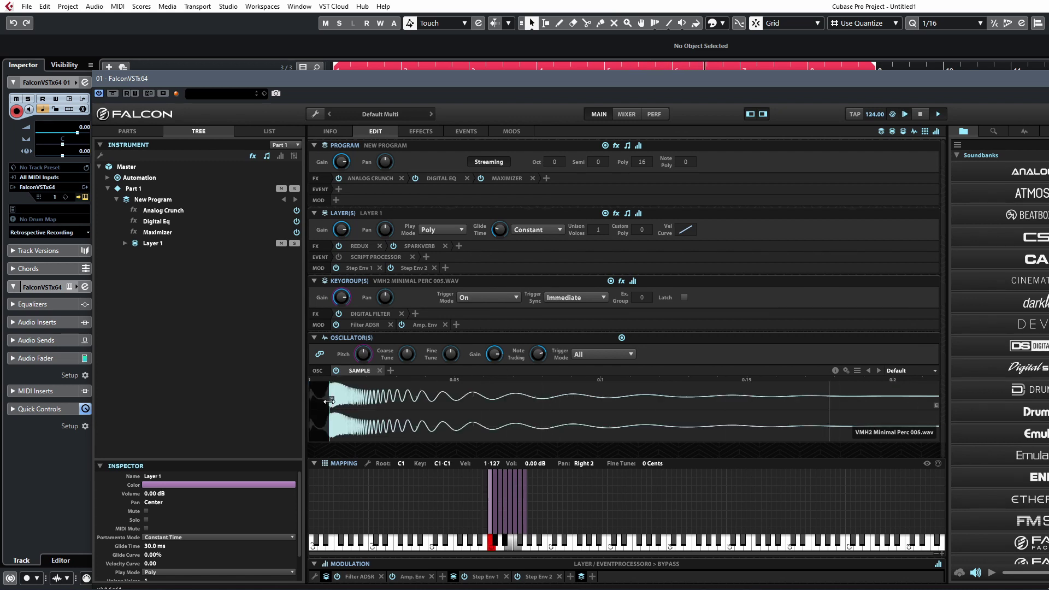
{"action": "mouse_move", "coordinate": [329, 402]}
{"action": "left_mouse_down"}
{"action": "mouse_move", "coordinate": [382, 410]}
{"action": "mouse_move", "coordinate": [378, 397]}
{"action": "mouse_move", "coordinate": [360, 397]}
{"action": "left_mouse_up"}
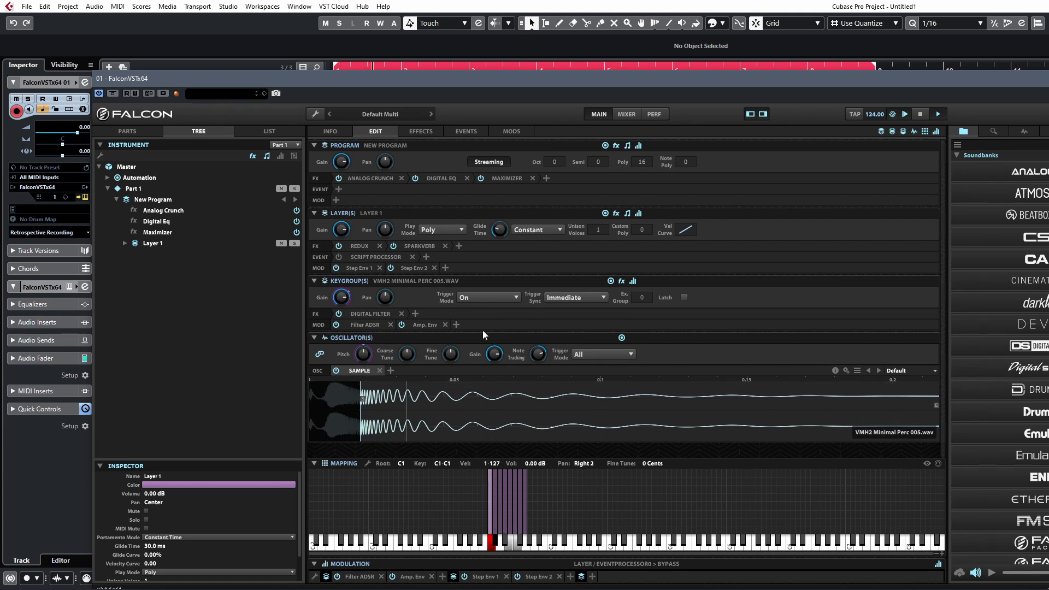
{"action": "mouse_move", "coordinate": [531, 359]}
{"action": "left_click", "coordinate": [1048, 78]}
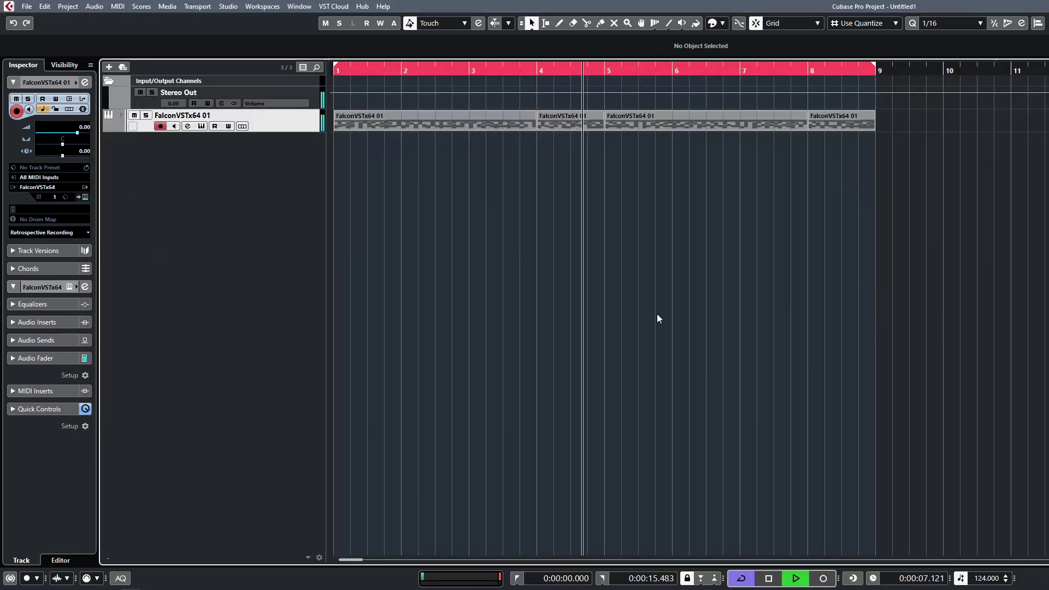
Render all Falcon MIDI parts to a new audio track, mute that track, and delete the original MIDI parts.
{"action": "left_click_drag", "start_coordinate": [890, 243], "coordinate": [138, 129]}
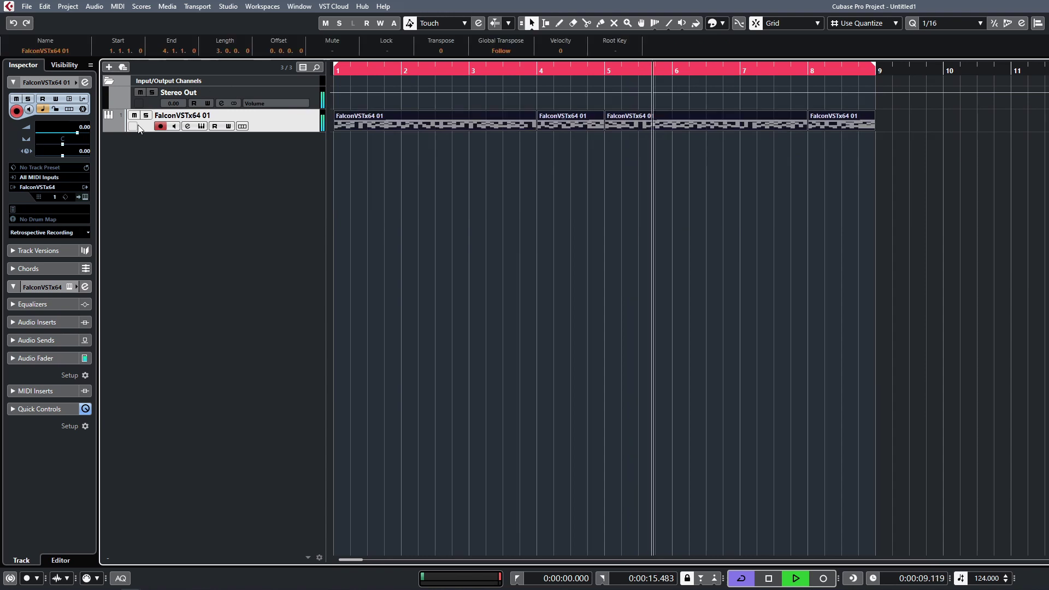
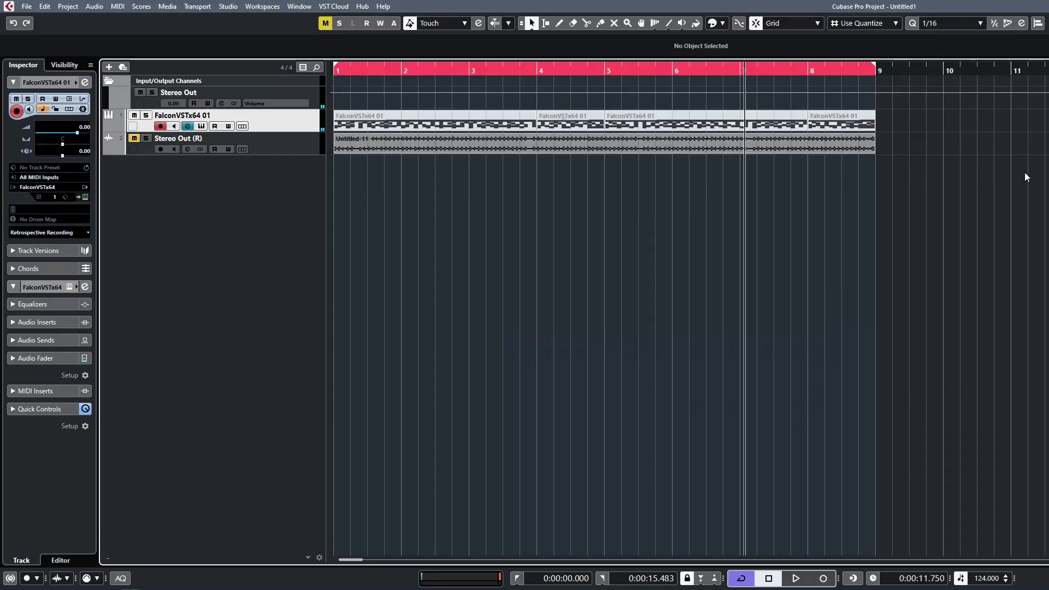
{"action": "left_click_drag", "start_coordinate": [977, 127], "coordinate": [335, 125]}
{"action": "key", "text": "Right"}
{"action": "key", "text": "Down"}
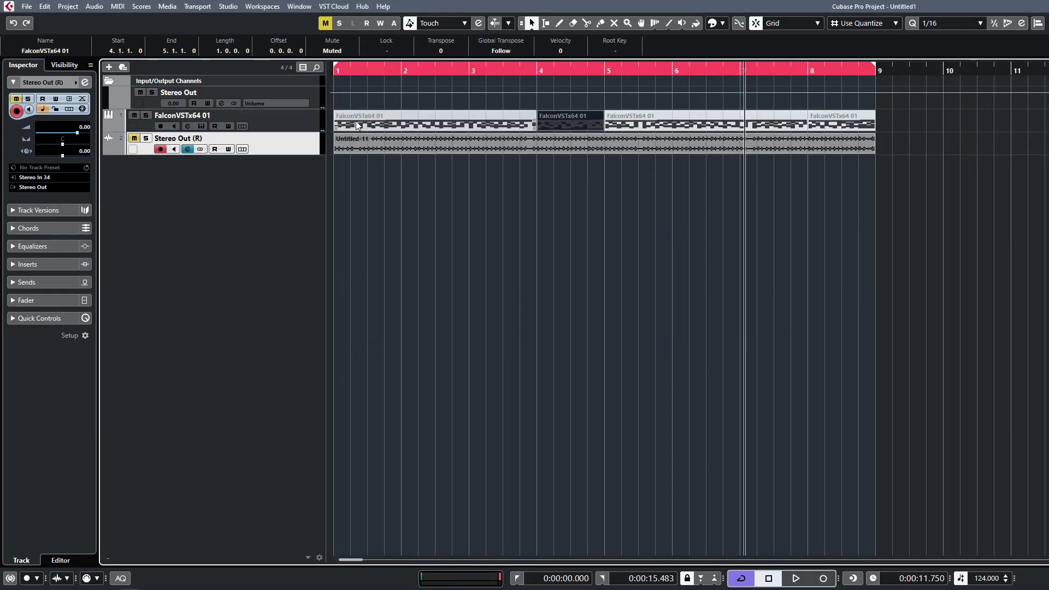
{"action": "left_click", "coordinate": [964, 131]}
Reopen Falcon, reposition its window over the project, and re-enable and show Layer 1's Euclidean Drum script processor.
{"action": "left_click", "coordinate": [202, 126]}
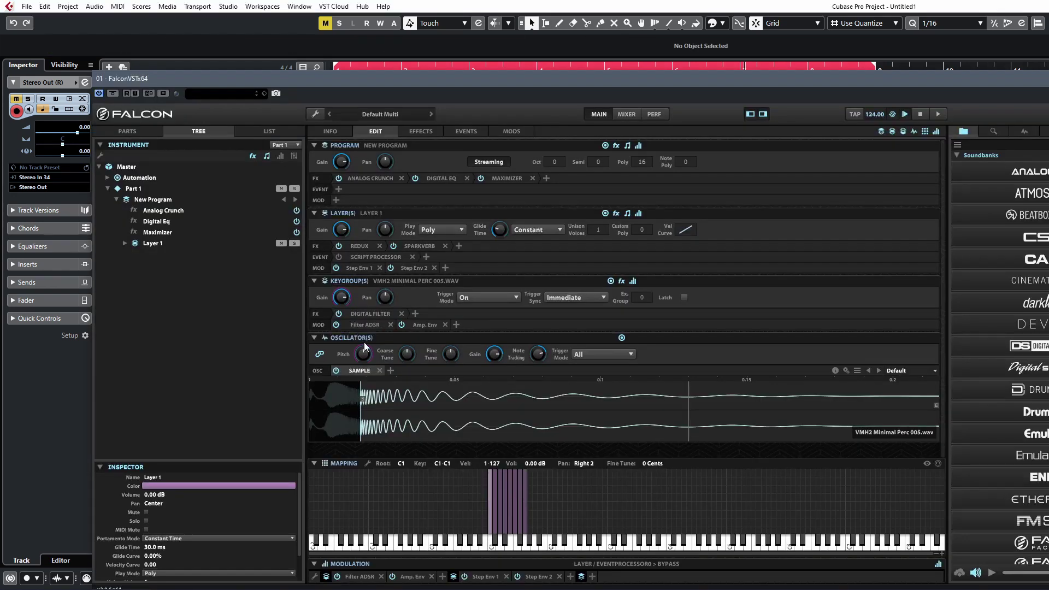
{"action": "left_click_drag", "start_coordinate": [168, 78], "coordinate": [181, 305]}
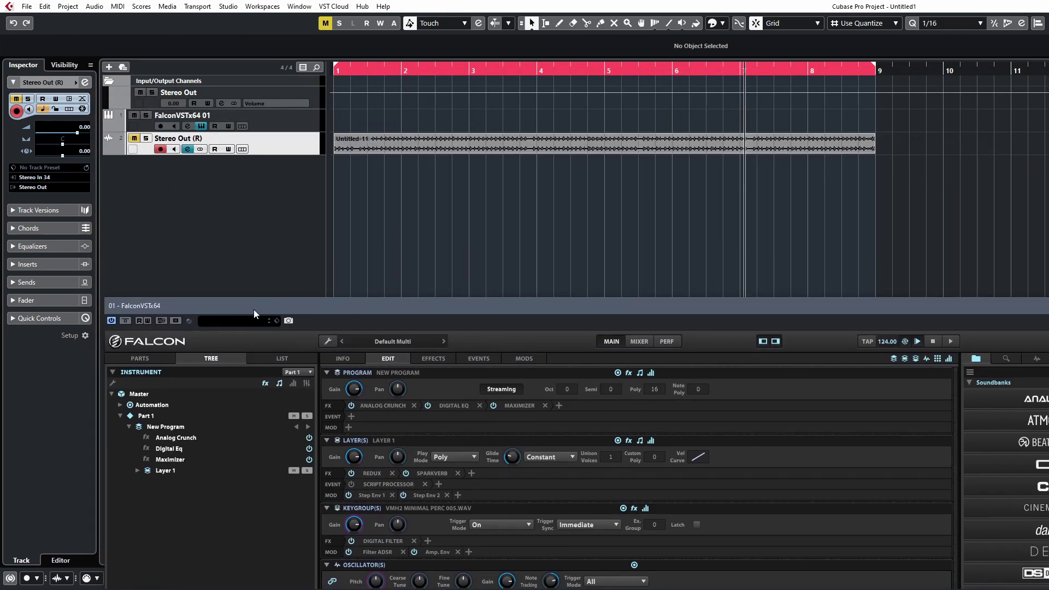
{"action": "left_click_drag", "start_coordinate": [254, 313], "coordinate": [197, 48]}
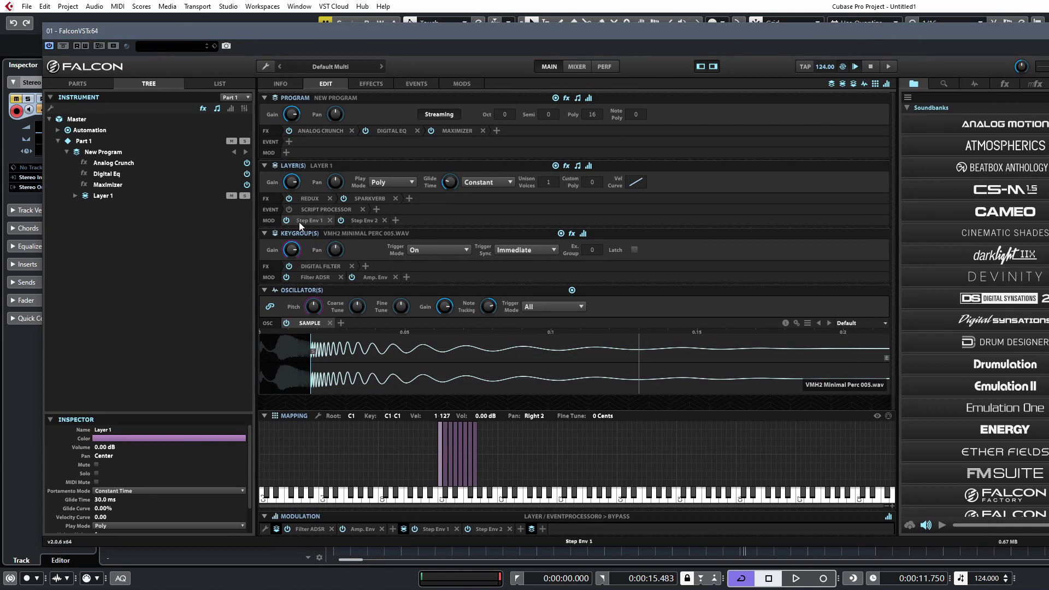
{"action": "left_click", "coordinate": [288, 210]}
{"action": "left_click", "coordinate": [338, 209]}
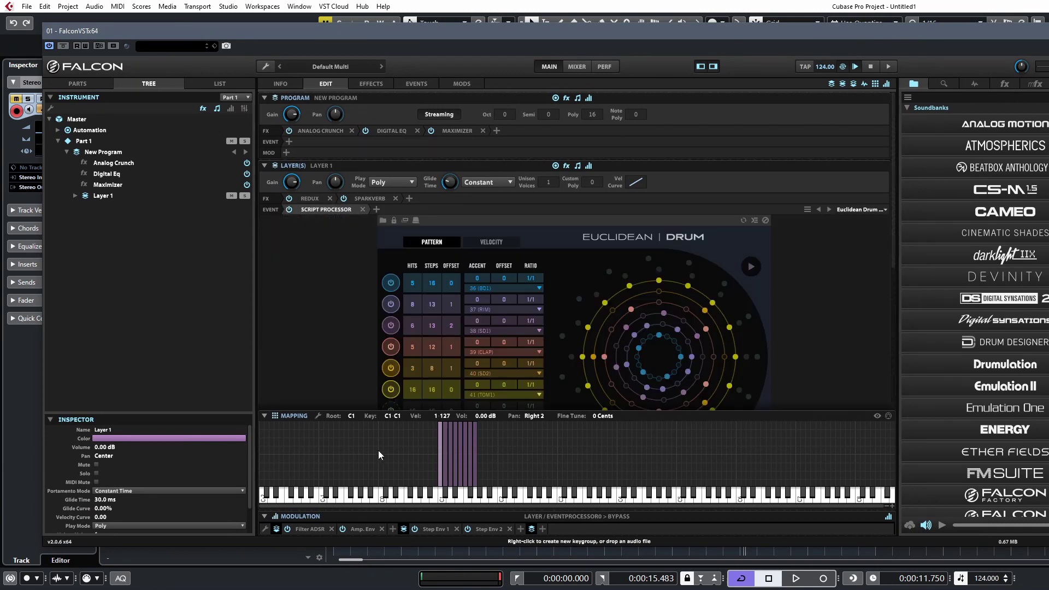
Set the six lanes' hits/steps to 3/16, 7/11, 4/15, 3/12, 1/13 and 9/16, accents to 1, 0, 2, 0, 1, 3, and start playback.
{"action": "scroll", "coordinate": [816, 283], "scroll_direction": "down", "scroll_amount": 4}
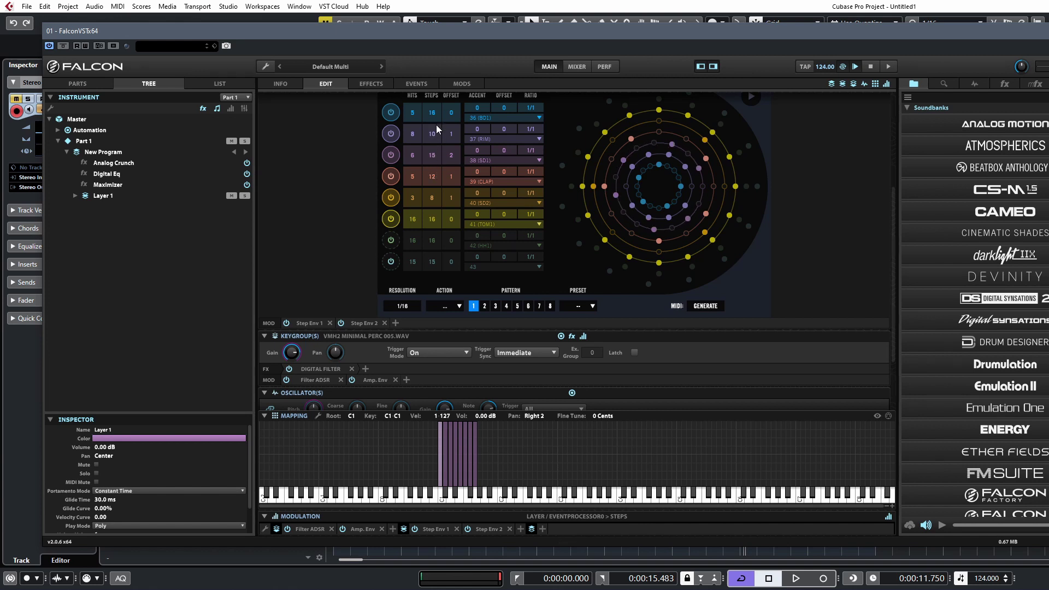
{"action": "left_click_drag", "start_coordinate": [436, 124], "coordinate": [438, 121]}
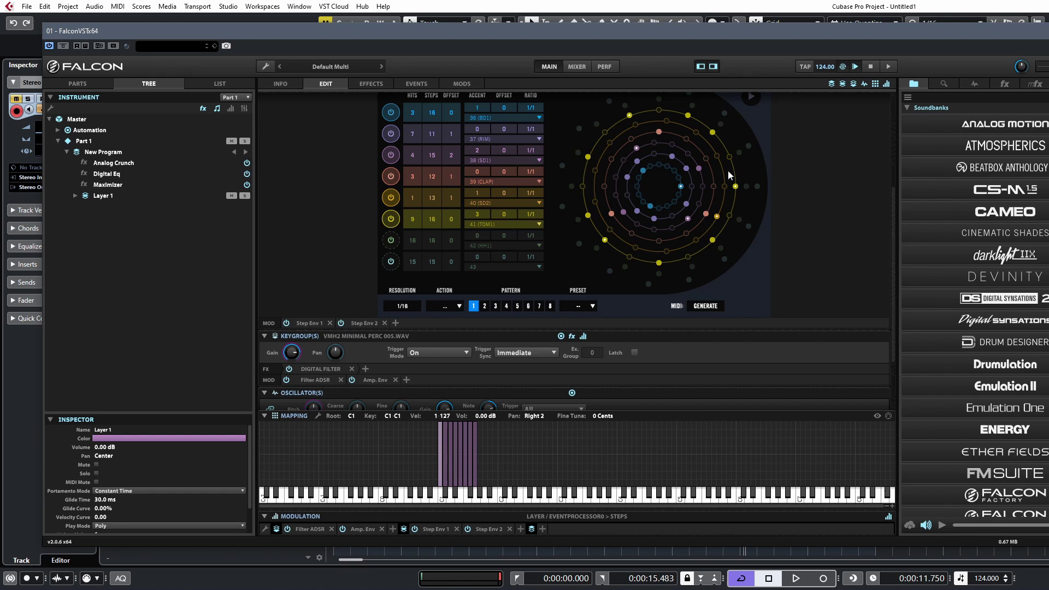
{"action": "scroll", "coordinate": [818, 186], "scroll_direction": "up", "scroll_amount": 3}
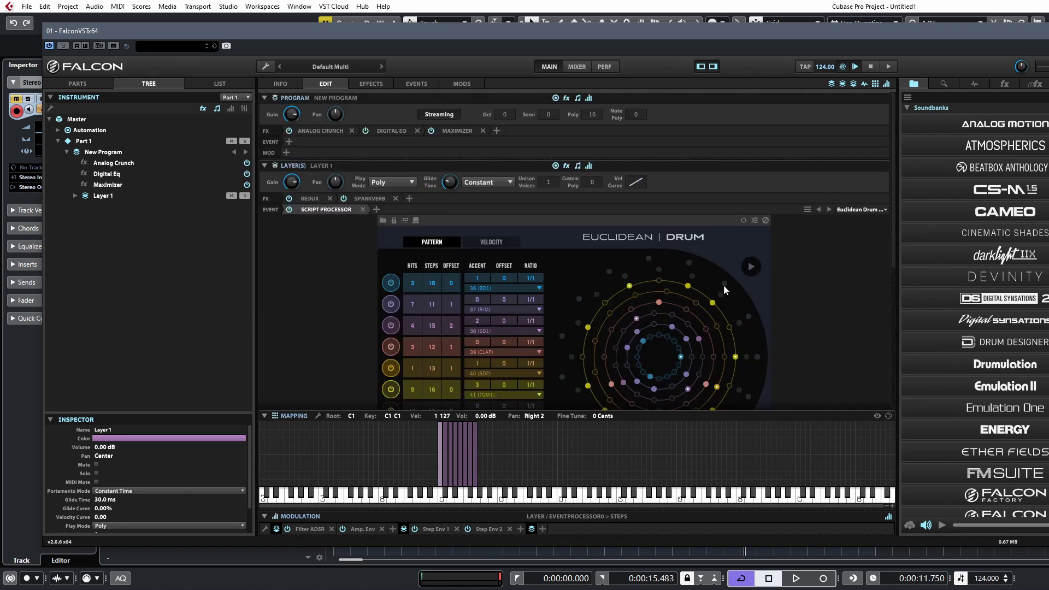
{"action": "scroll", "coordinate": [809, 288], "scroll_direction": "down", "scroll_amount": 3}
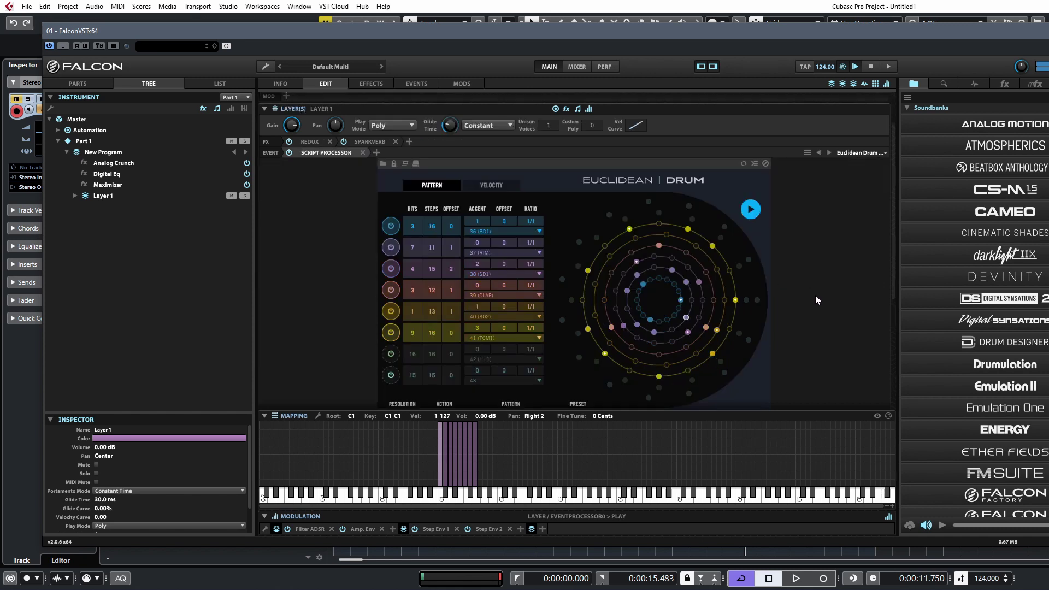
{"action": "scroll", "coordinate": [776, 273], "scroll_direction": "down", "scroll_amount": 4}
{"action": "key", "text": "space"}
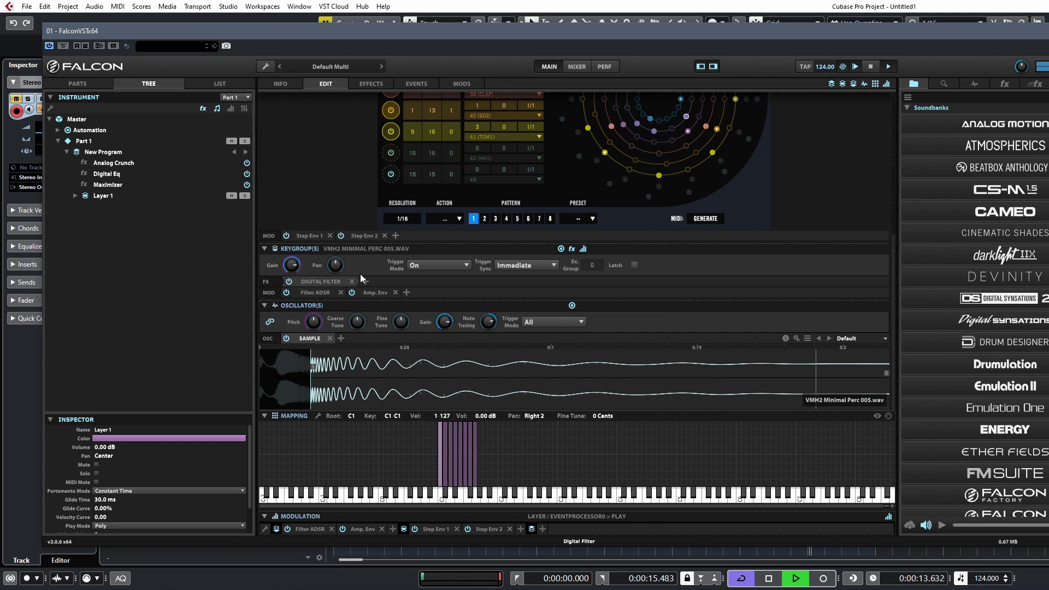
Show Layer 1's SparkVerb settings and audition Step Env 2 presets during playback, ending on Inverted.
{"action": "scroll", "coordinate": [801, 213], "scroll_direction": "up", "scroll_amount": 7}
{"action": "left_click", "coordinate": [375, 197]}
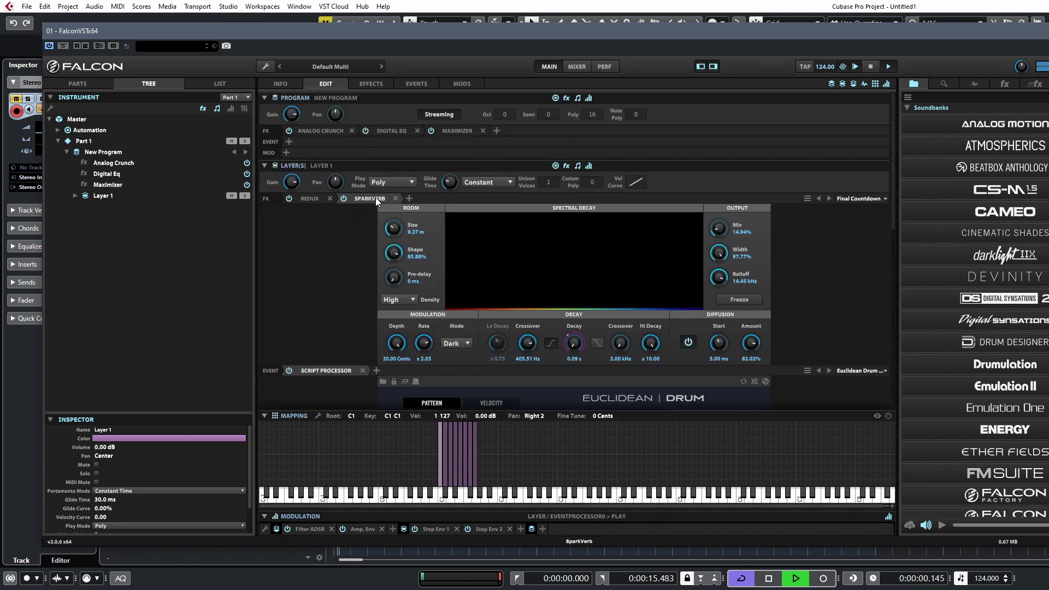
{"action": "scroll", "coordinate": [311, 258], "scroll_direction": "down", "scroll_amount": 9}
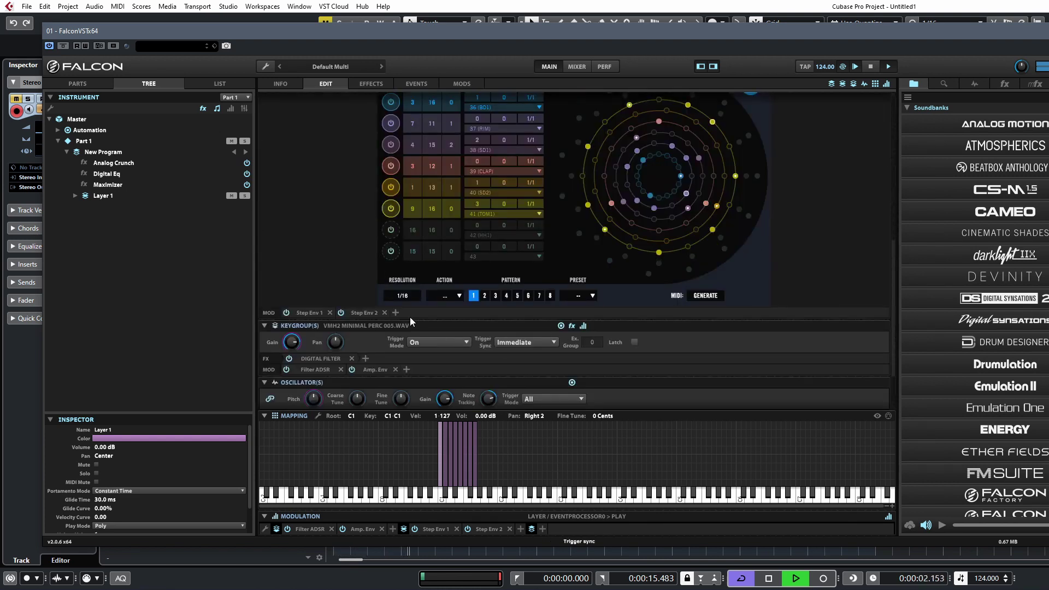
{"action": "left_click", "coordinate": [360, 311]}
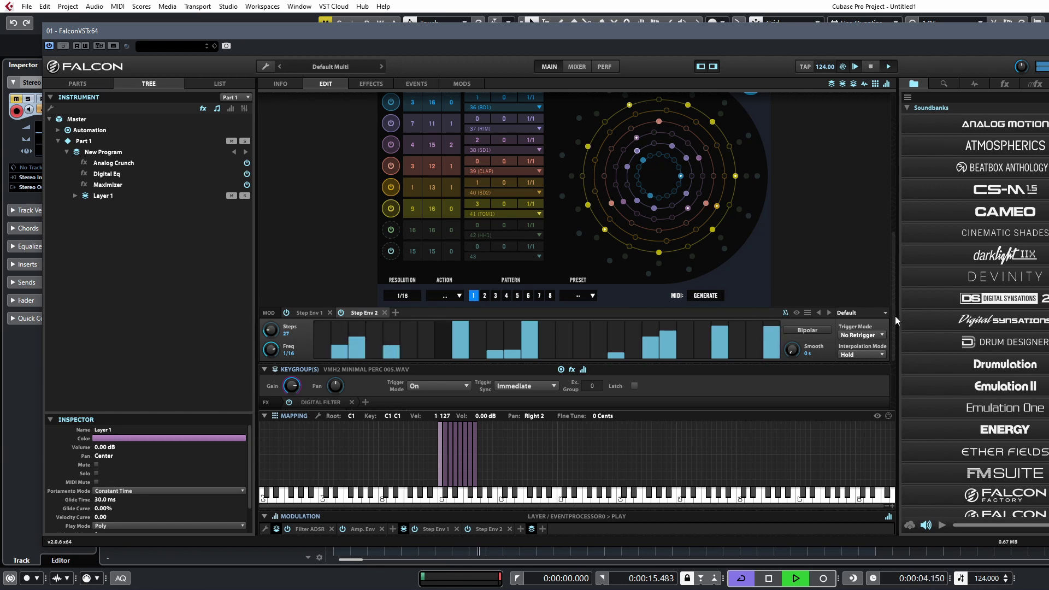
{"action": "left_click", "coordinate": [828, 313]}
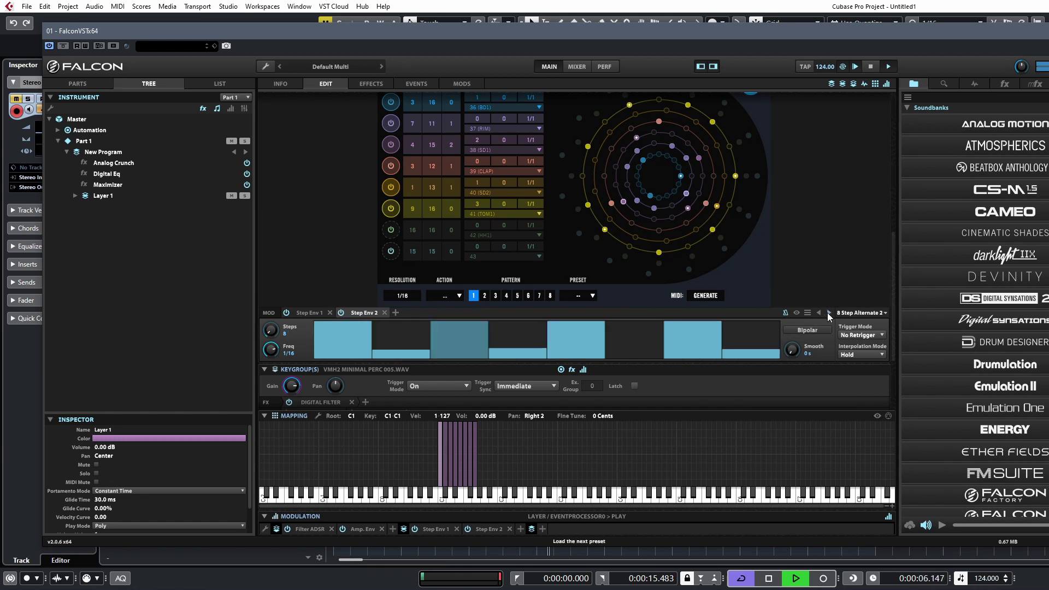
{"action": "left_click", "coordinate": [828, 313]}
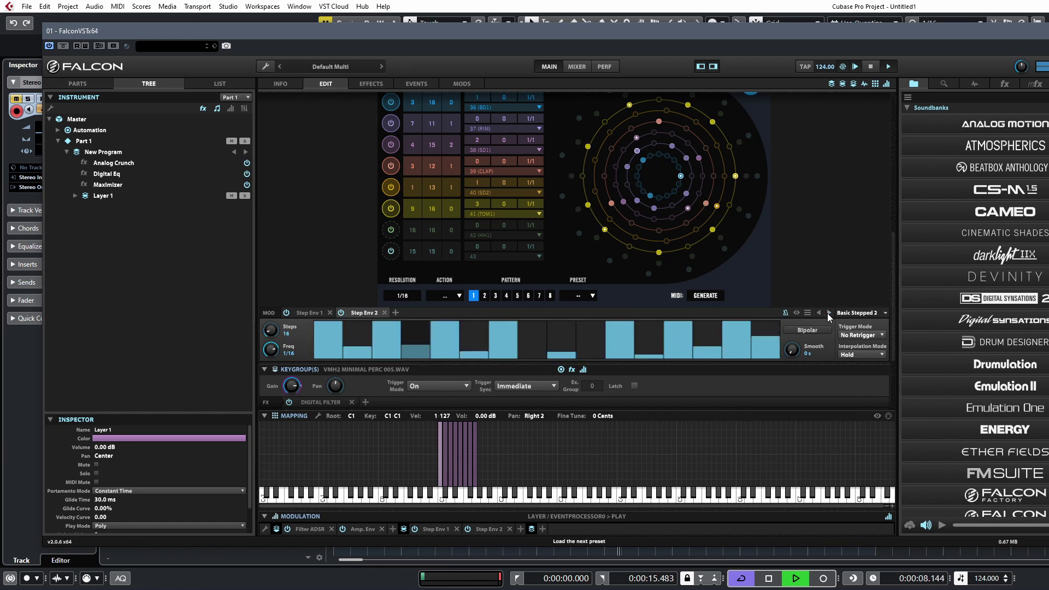
{"action": "left_click", "coordinate": [829, 312]}
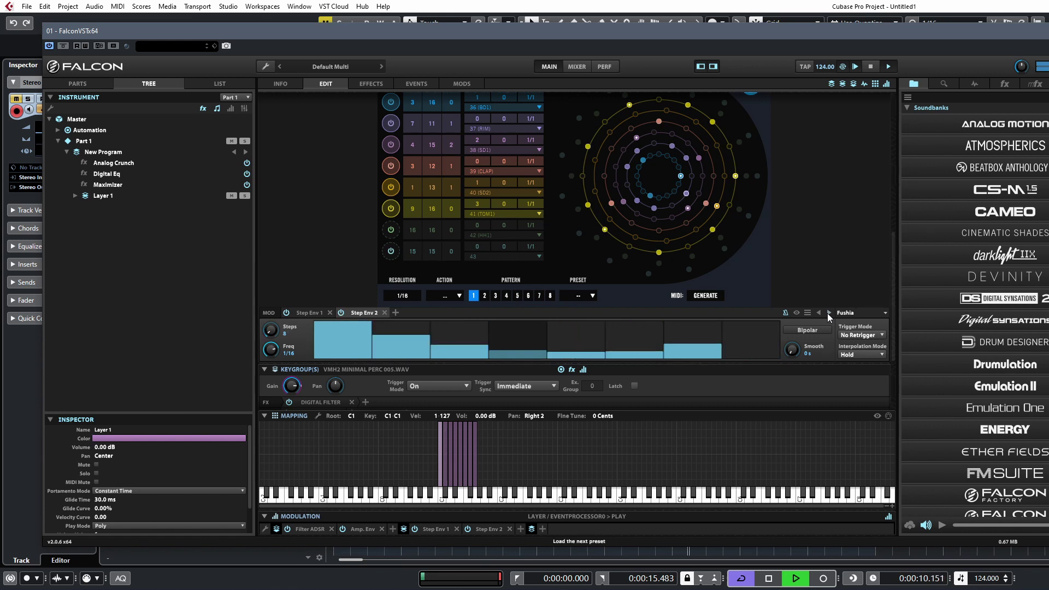
{"action": "left_click", "coordinate": [829, 312]}
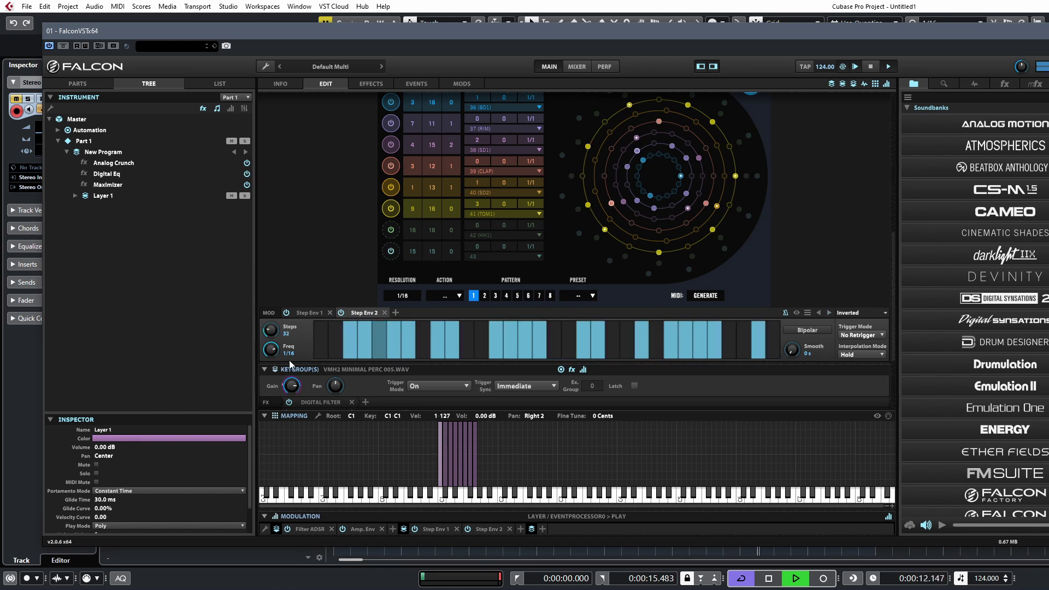
Audition presets for Layer 1's Step Env 1 and settle on Basic Stepped 2.
{"action": "left_click", "coordinate": [307, 313]}
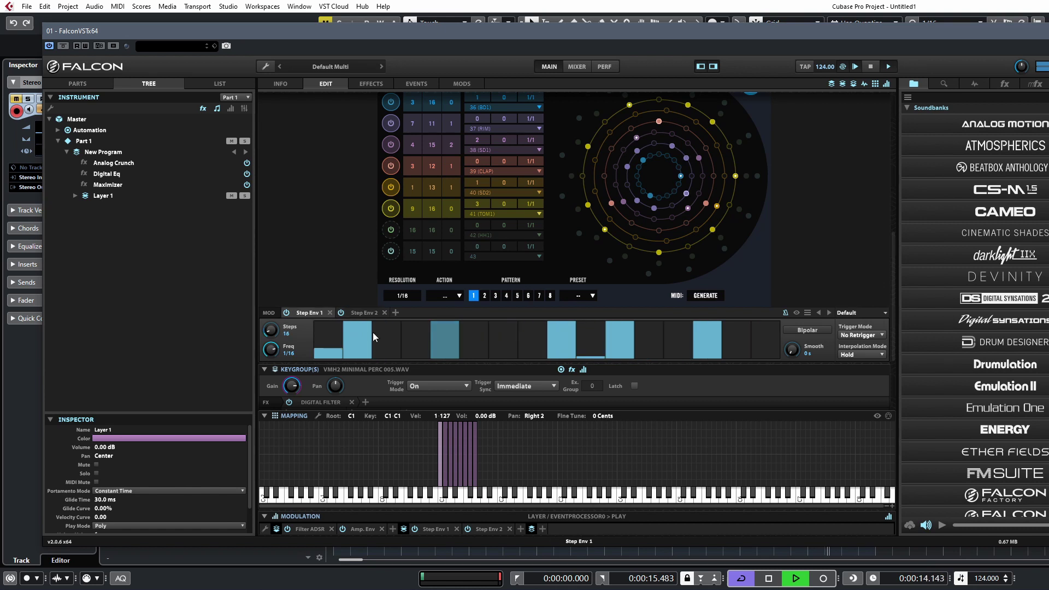
{"action": "left_click", "coordinate": [828, 313]}
{"action": "left_click", "coordinate": [828, 313]}
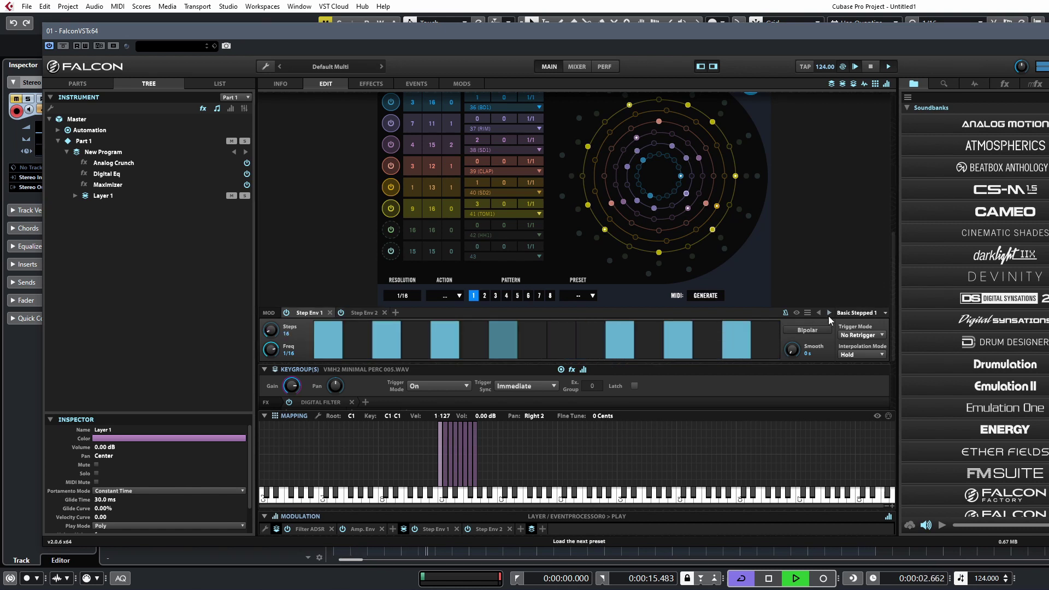
{"action": "left_click", "coordinate": [828, 313]}
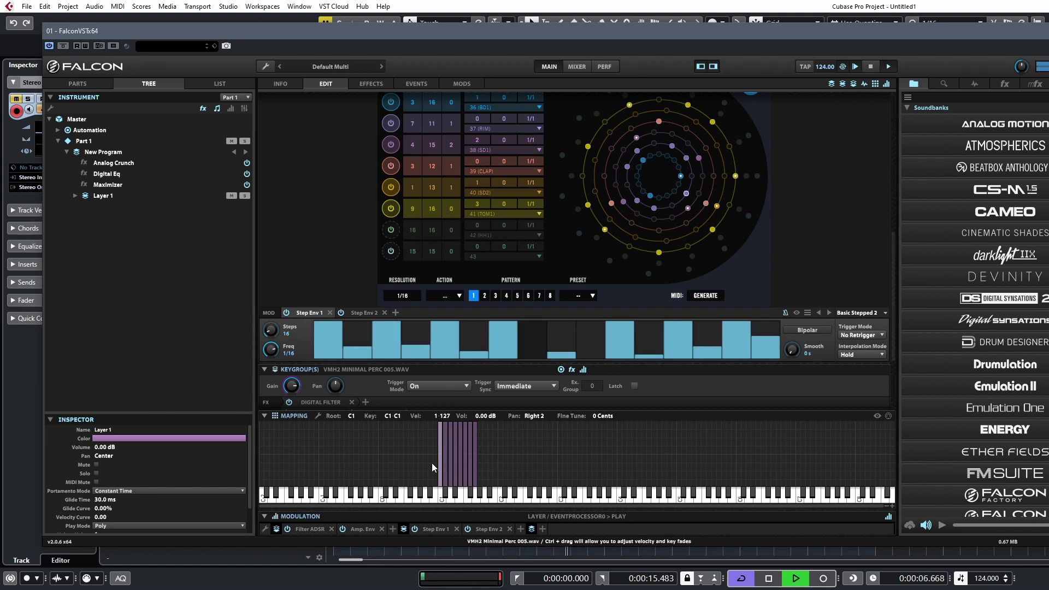
Rearrange the sample keygroups in the mapping so they trigger from different notes between C1 and G1.
{"action": "left_click_drag", "start_coordinate": [440, 465], "coordinate": [483, 465]}
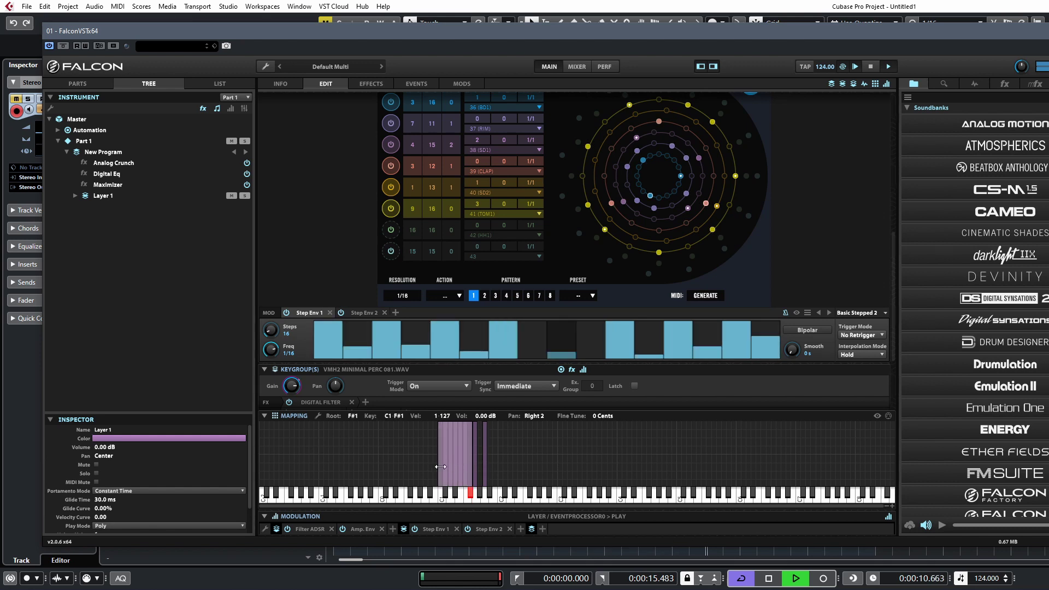
{"action": "left_click", "coordinate": [469, 473]}
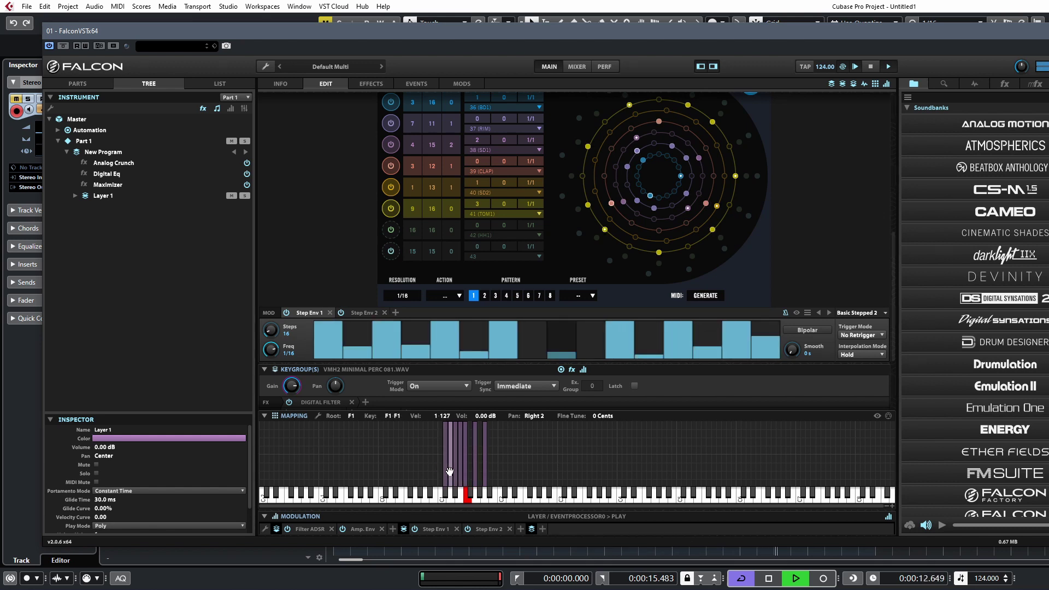
{"action": "left_click_drag", "start_coordinate": [469, 476], "coordinate": [441, 474]}
{"action": "left_click", "coordinate": [465, 464]}
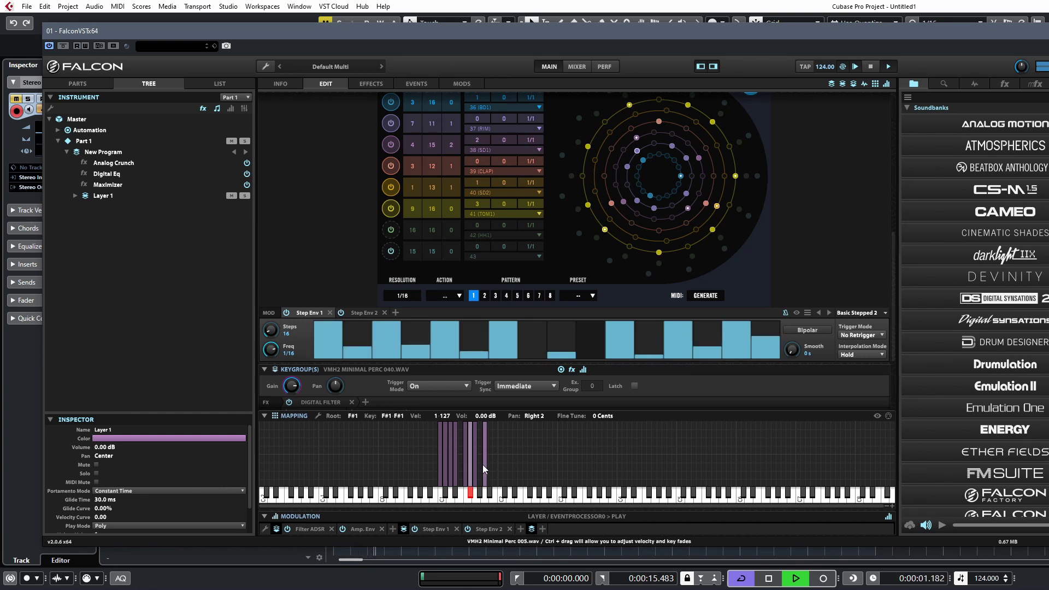
{"action": "left_click_drag", "start_coordinate": [483, 464], "coordinate": [450, 473]}
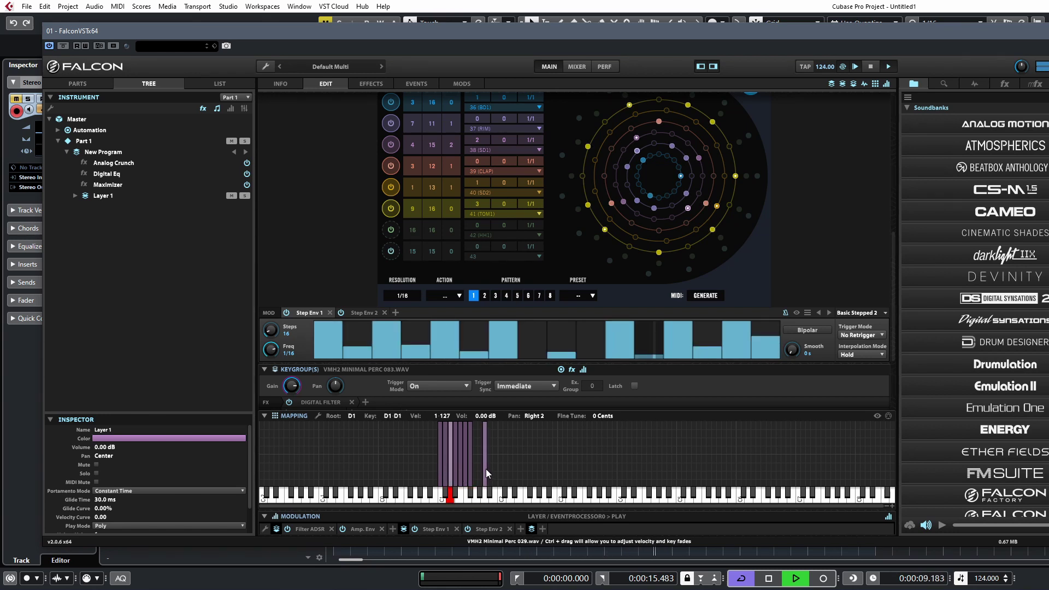
{"action": "left_click_drag", "start_coordinate": [487, 469], "coordinate": [476, 468]}
Select the C#1 keygroup with VMH2 Minimal Perc 018.wav and raise its oscillator pitch to 13.06 semitones.
{"action": "key", "text": "ctrl+a"}
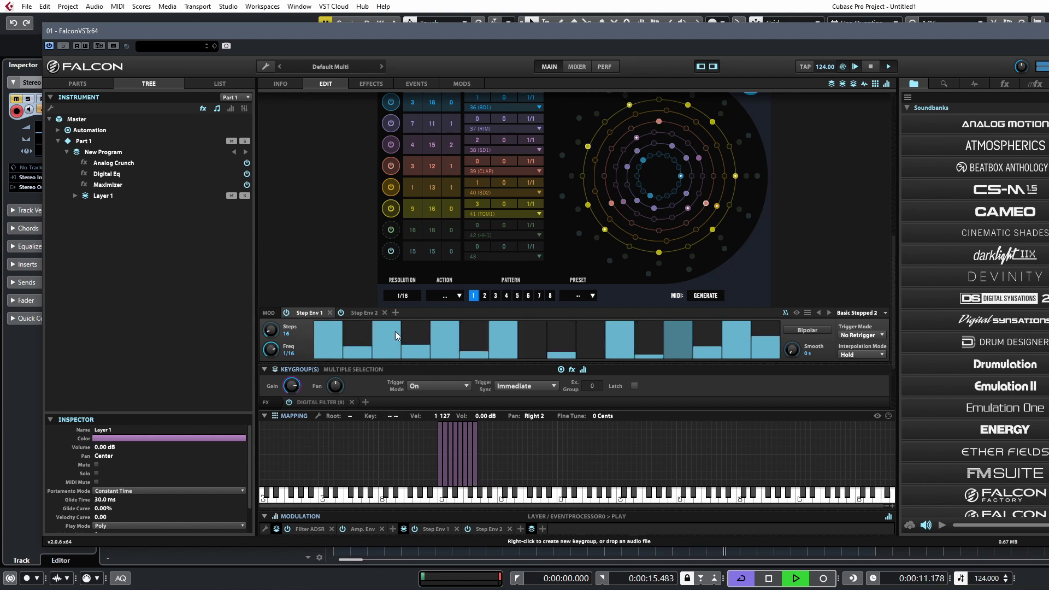
{"action": "scroll", "coordinate": [372, 193], "scroll_direction": "down", "scroll_amount": 3}
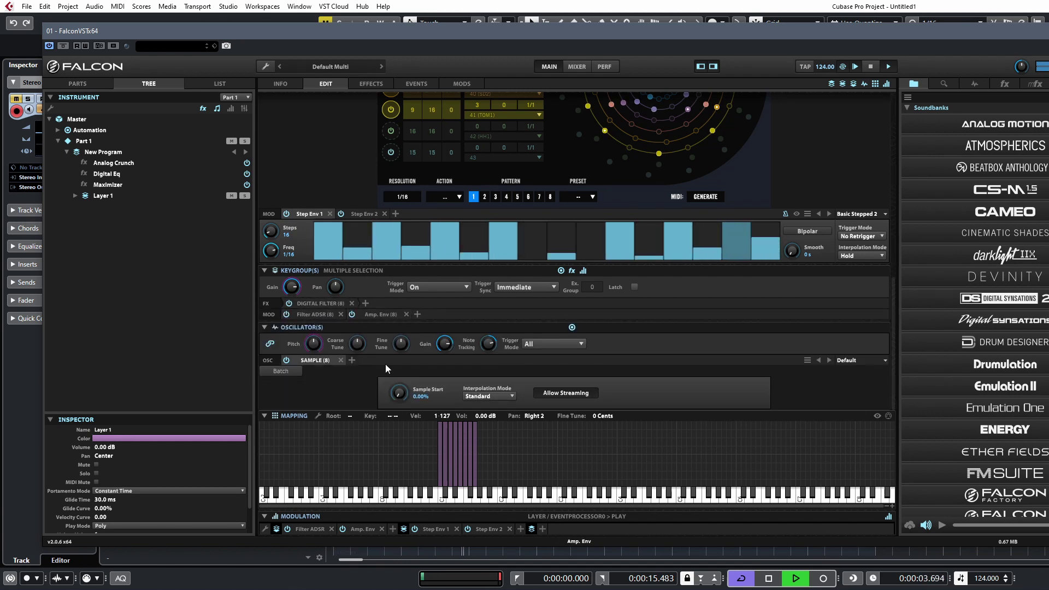
{"action": "left_click", "coordinate": [442, 466]}
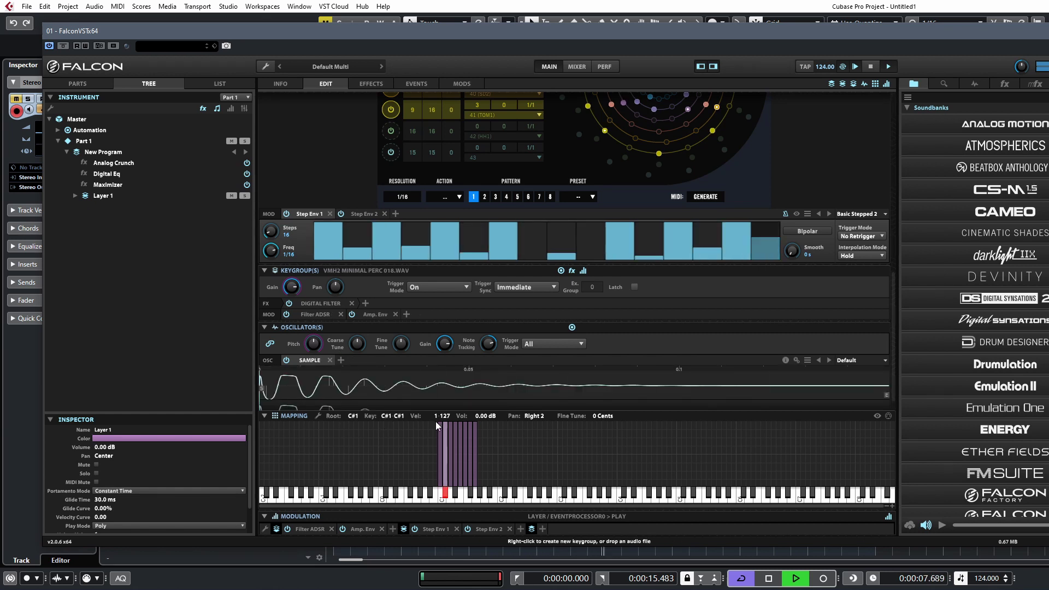
{"action": "left_click", "coordinate": [313, 343]}
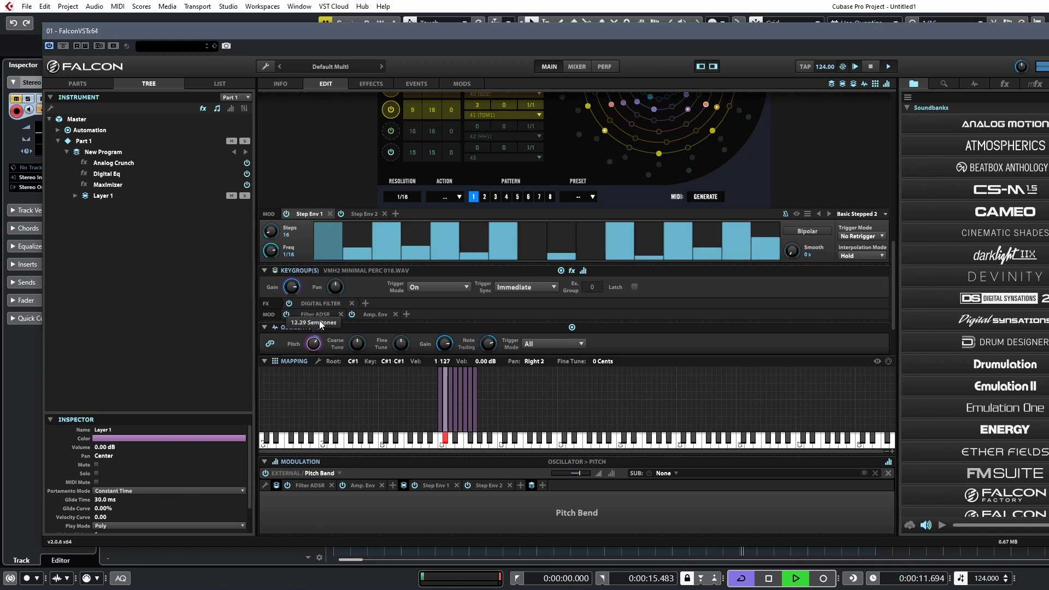
{"action": "mouse_move", "coordinate": [321, 347]}
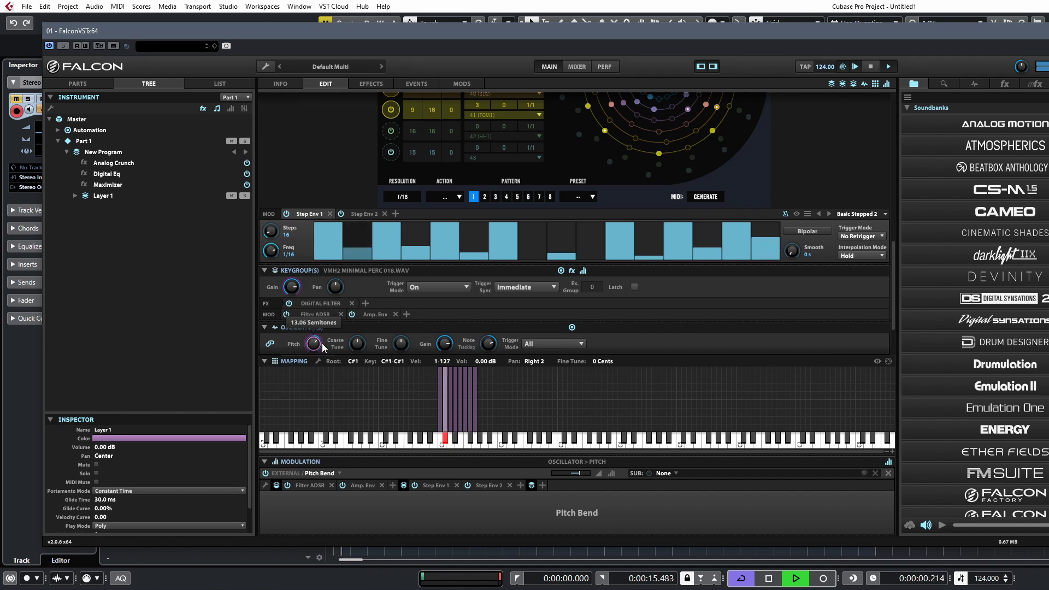
Lower the oscillator pitch of the D#1 sample VMH2 Minimal Perc 034.wav slightly and raise that of the F1 sample VMH2 Minimal Perc 076.wav.
{"action": "left_click", "coordinate": [453, 423]}
{"action": "left_click", "coordinate": [455, 422]}
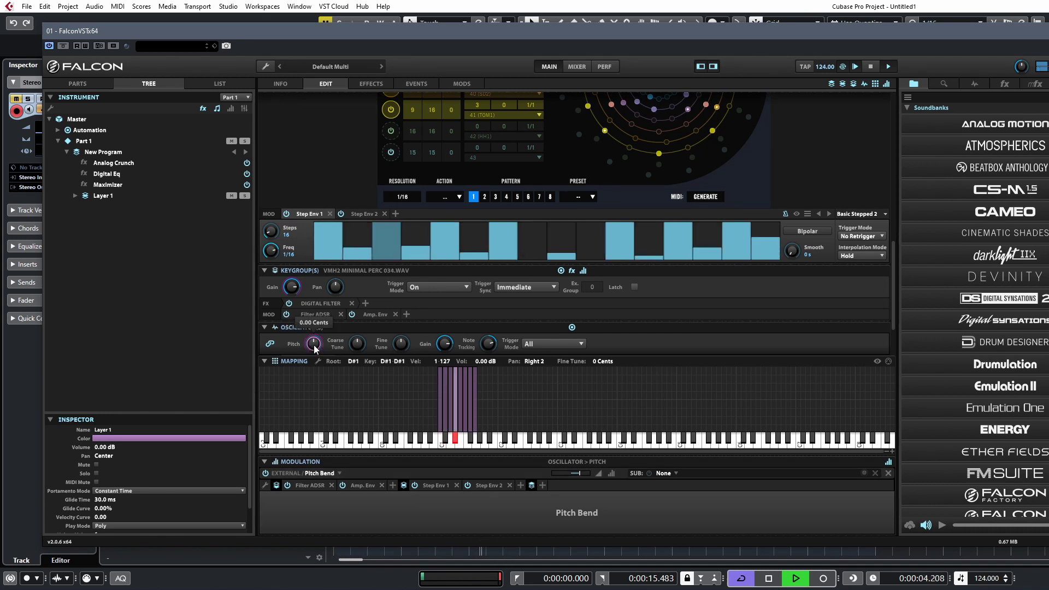
{"action": "mouse_move", "coordinate": [315, 355]}
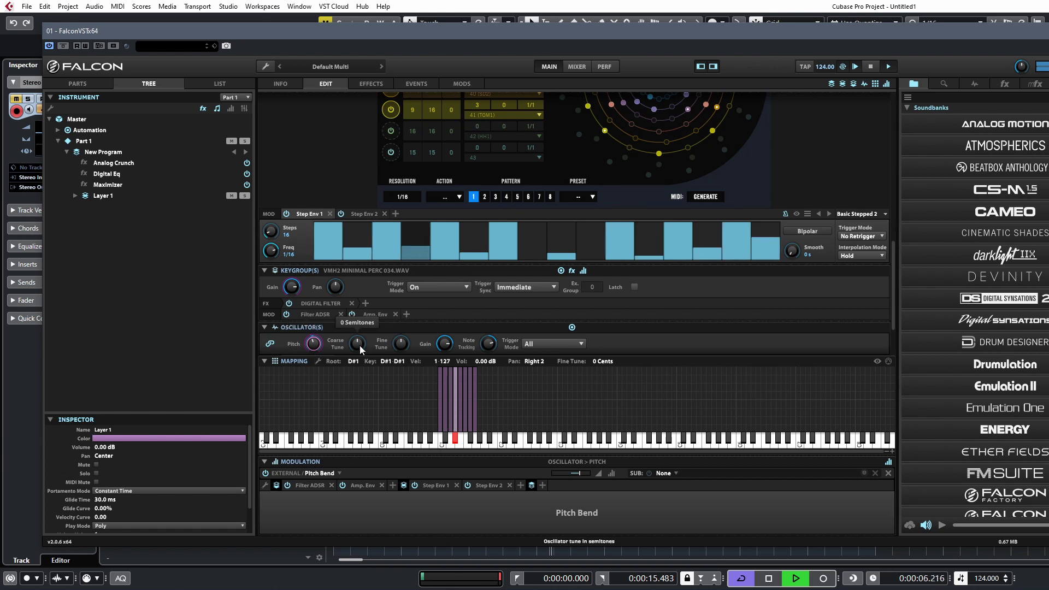
{"action": "left_click", "coordinate": [463, 412]}
{"action": "mouse_move", "coordinate": [322, 331]}
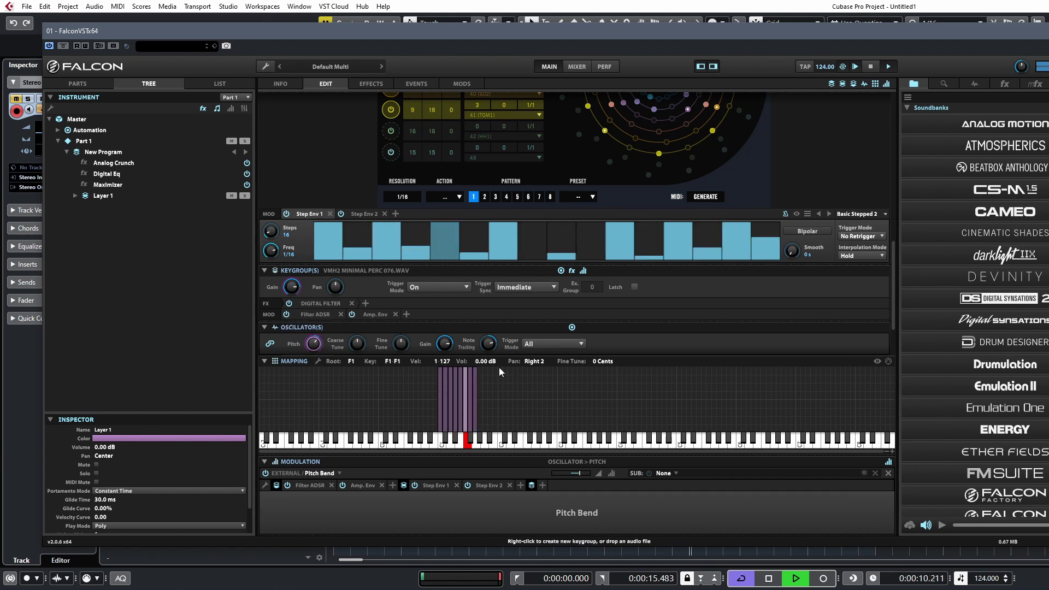
{"action": "left_click_drag", "start_coordinate": [314, 343], "coordinate": [317, 352]}
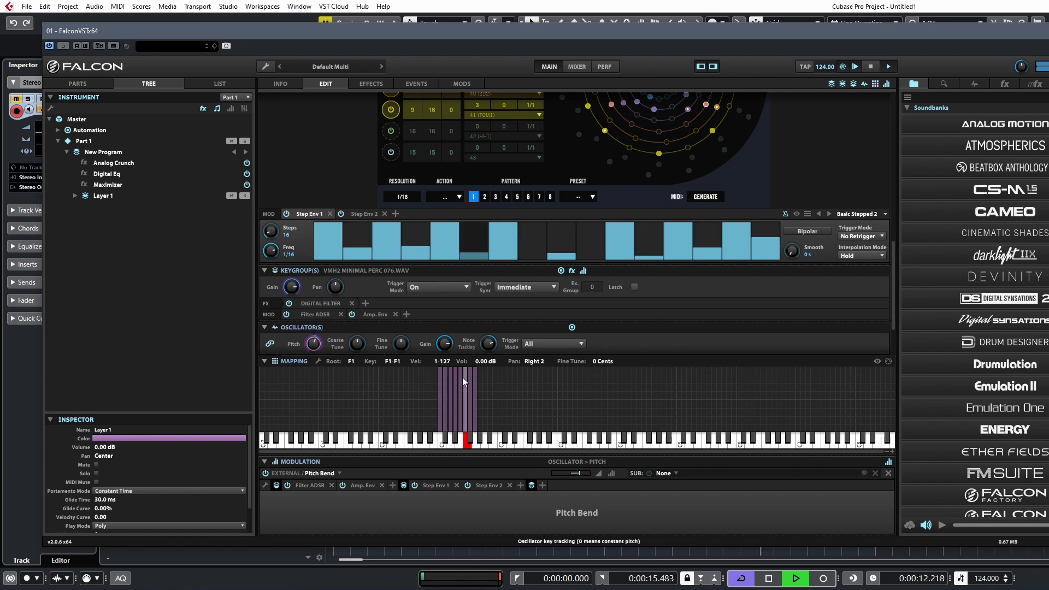
Generate MIDI from the Euclidean Drum pattern and place it on the FalconVSTx64 01 track starting at bar 1.
{"action": "scroll", "coordinate": [828, 177], "scroll_direction": "up", "scroll_amount": 6}
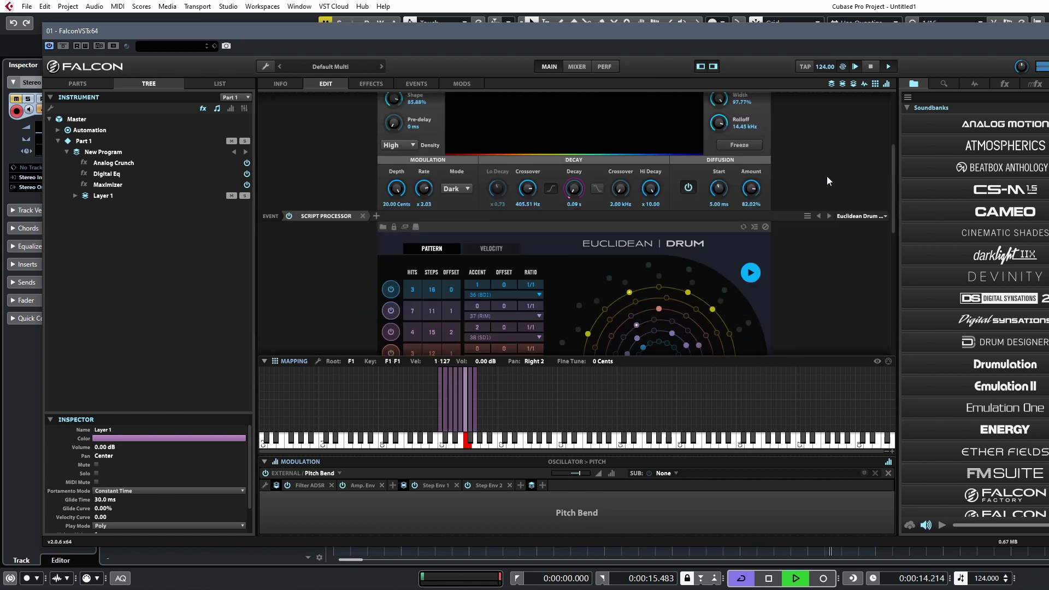
{"action": "scroll", "coordinate": [786, 245], "scroll_direction": "down", "scroll_amount": 2}
{"action": "scroll", "coordinate": [845, 243], "scroll_direction": "down", "scroll_amount": 4}
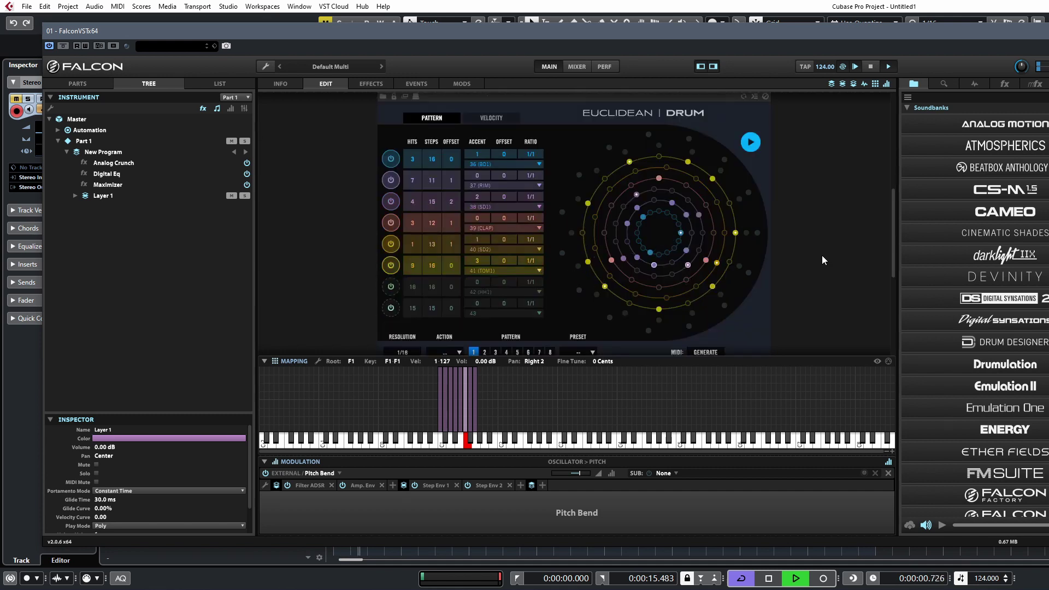
{"action": "scroll", "coordinate": [812, 220], "scroll_direction": "up", "scroll_amount": 3}
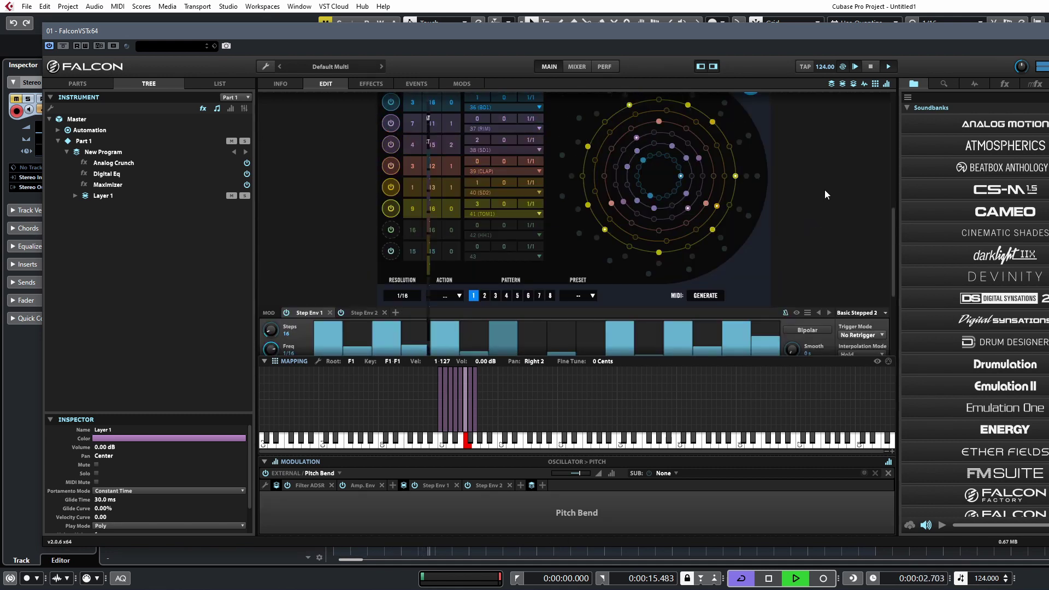
{"action": "scroll", "coordinate": [799, 255], "scroll_direction": "down", "scroll_amount": 1}
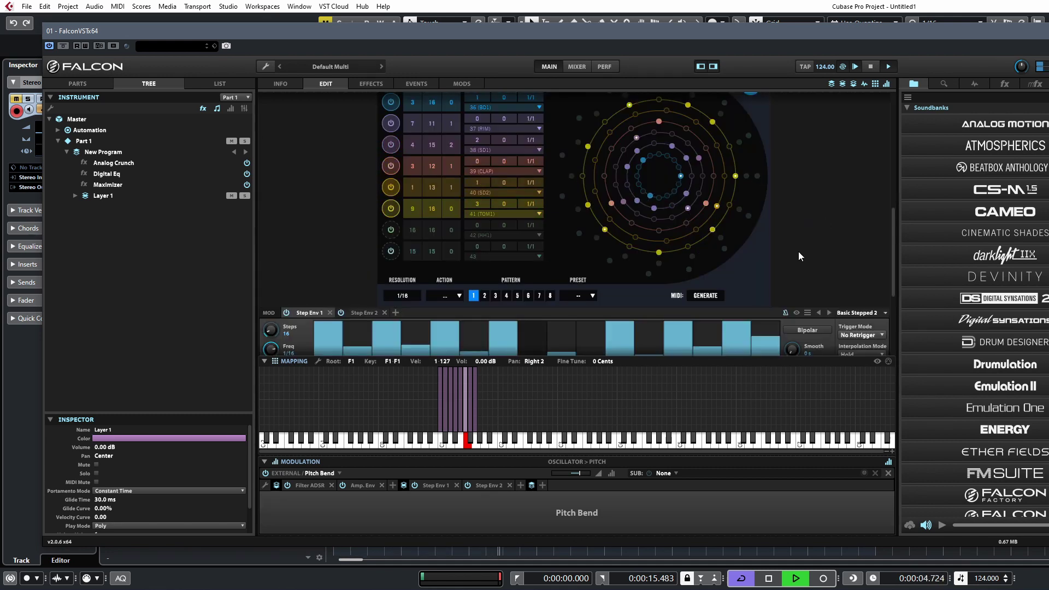
{"action": "left_click", "coordinate": [709, 299]}
{"action": "left_click_drag", "start_coordinate": [453, 31], "coordinate": [462, 262]}
{"action": "left_click_drag", "start_coordinate": [727, 261], "coordinate": [1044, 117]}
{"action": "scroll", "coordinate": [817, 309], "scroll_direction": "down", "scroll_amount": 3}
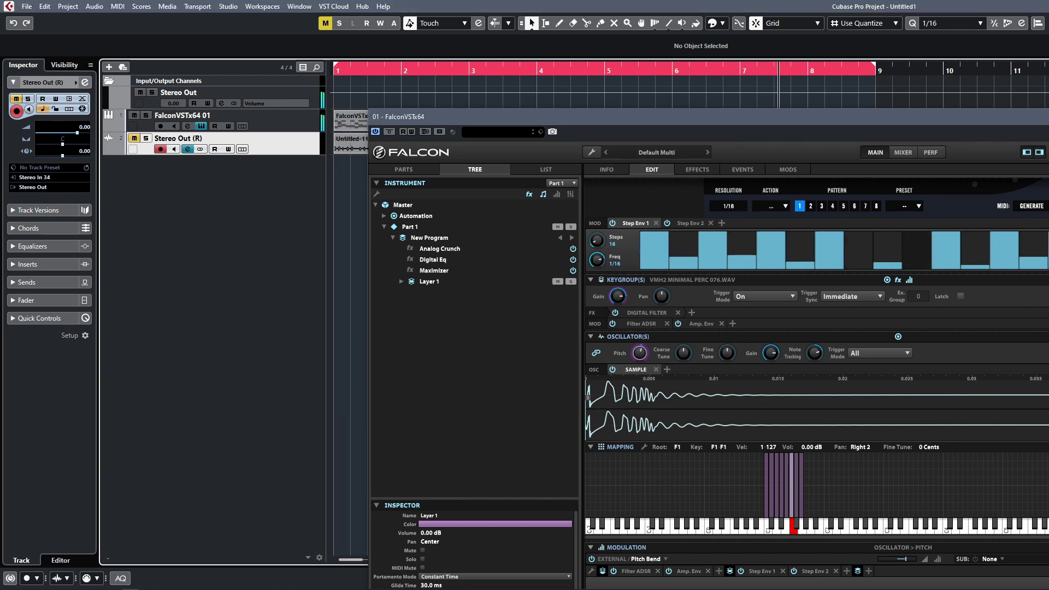
{"action": "left_click_drag", "start_coordinate": [1044, 117], "coordinate": [887, 160]}
{"action": "scroll", "coordinate": [591, 254], "scroll_direction": "up", "scroll_amount": 3}
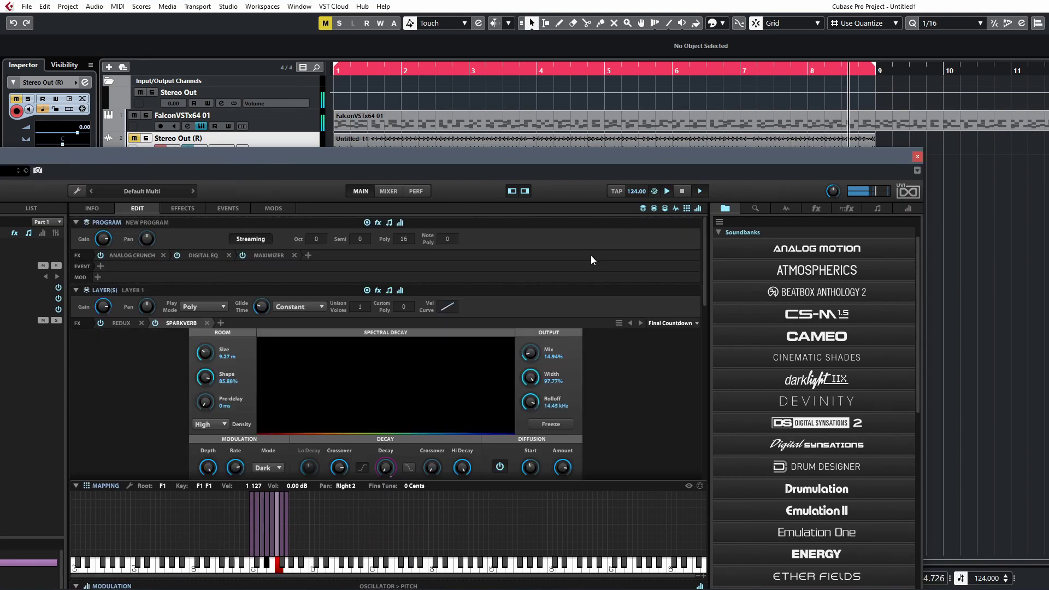
Bypass Layer 1's Euclidean Drum script processor and close the instrument window.
{"action": "scroll", "coordinate": [608, 343], "scroll_direction": "down", "scroll_amount": 5}
{"action": "scroll", "coordinate": [601, 287], "scroll_direction": "up", "scroll_amount": 3}
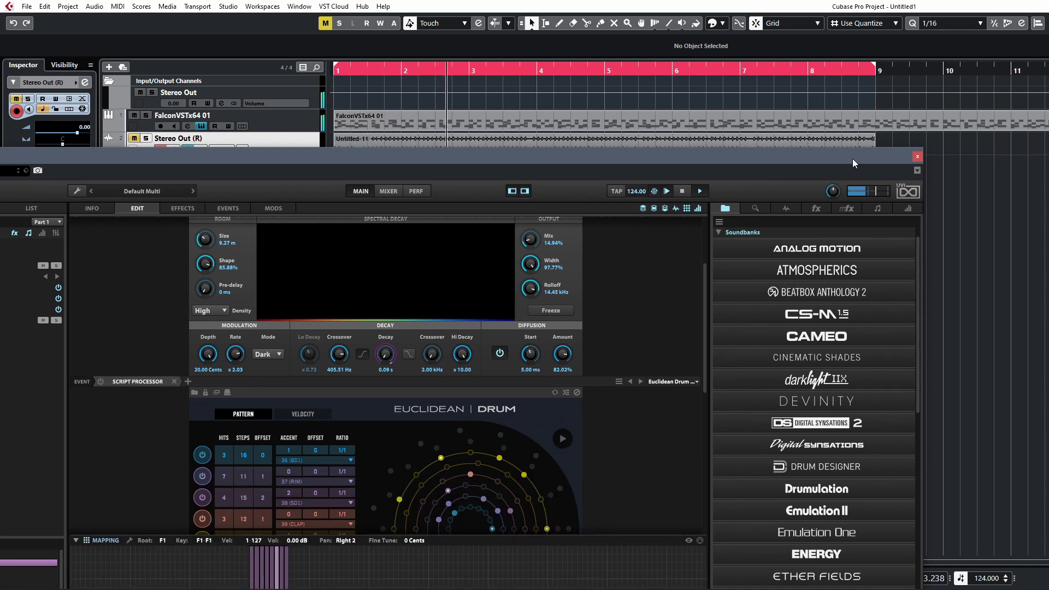
{"action": "left_click", "coordinate": [918, 156]}
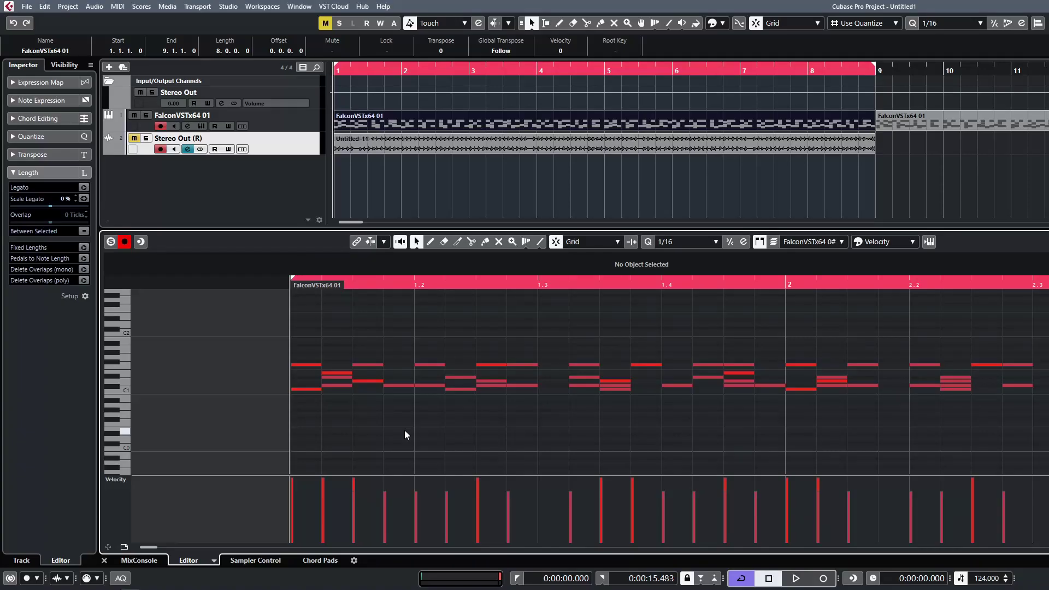
Play a bit of the generated MIDI part and clear its existing E1 notes across the eight bars.
{"action": "key", "text": "space"}
{"action": "key", "text": "space"}
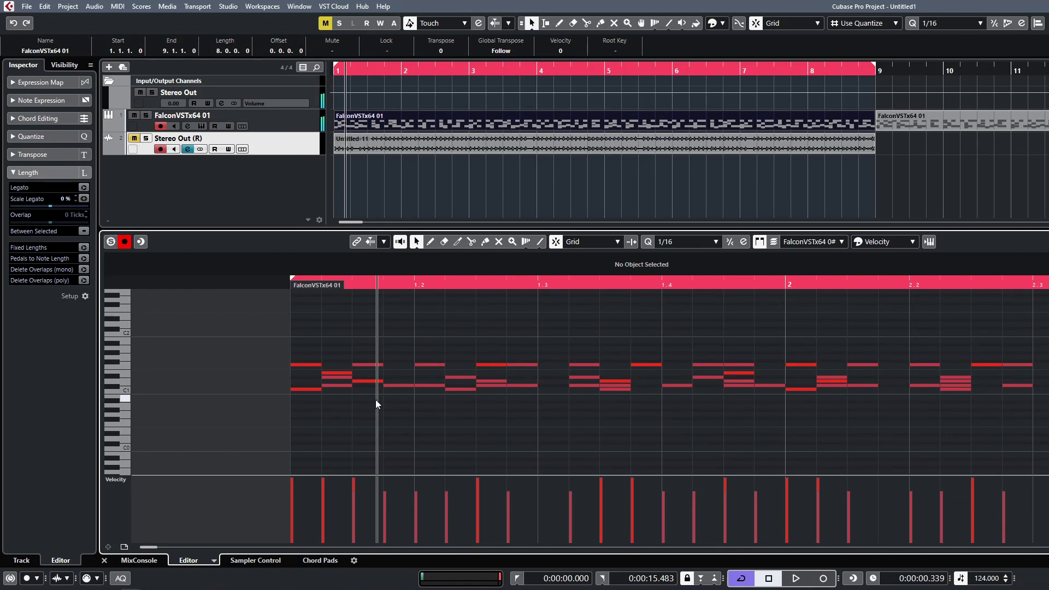
{"action": "left_click_drag", "start_coordinate": [334, 372], "coordinate": [481, 375]}
{"action": "scroll", "coordinate": [530, 382], "scroll_direction": "down", "scroll_amount": 3}
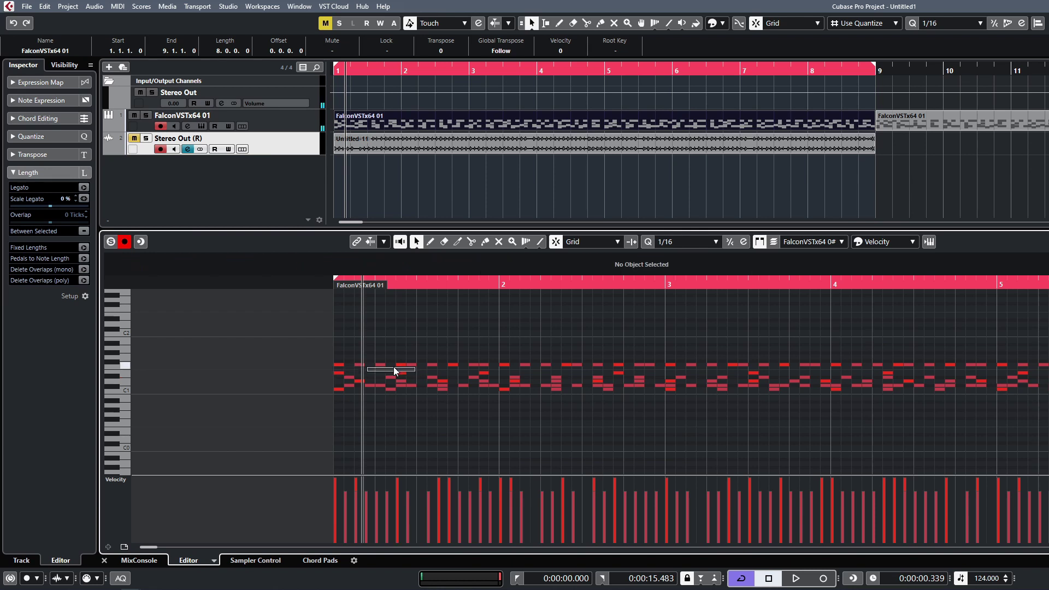
{"action": "left_click_drag", "start_coordinate": [402, 375], "coordinate": [1048, 374]}
{"action": "key", "text": "space"}
{"action": "key", "text": "space"}
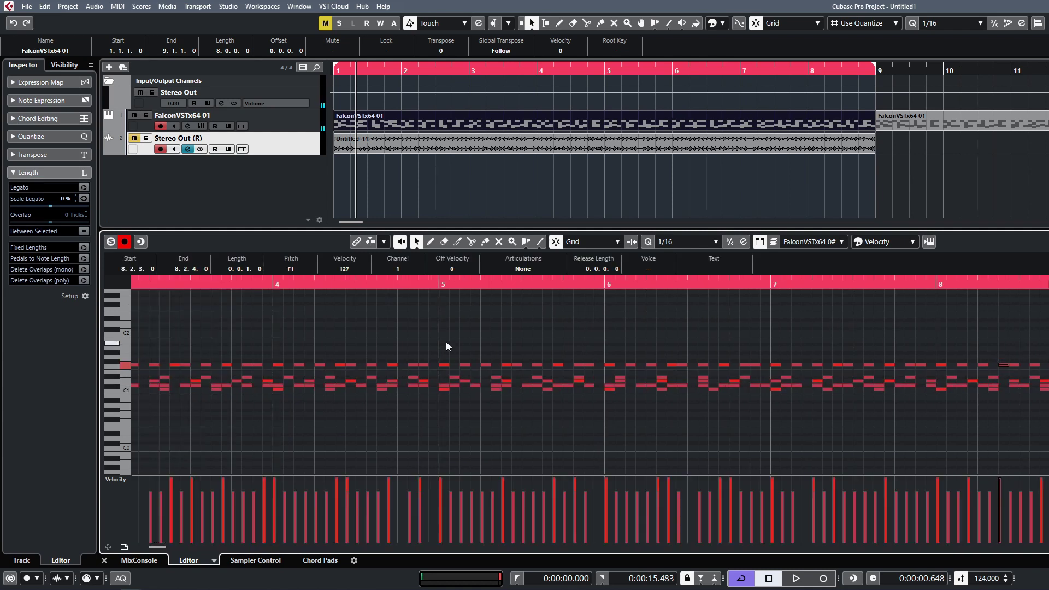
Select the new E1 notes starting in bar 1, the first two sixteenths long, and duplicate them repeatedly through bar 8.
{"action": "left_click", "coordinate": [330, 354]}
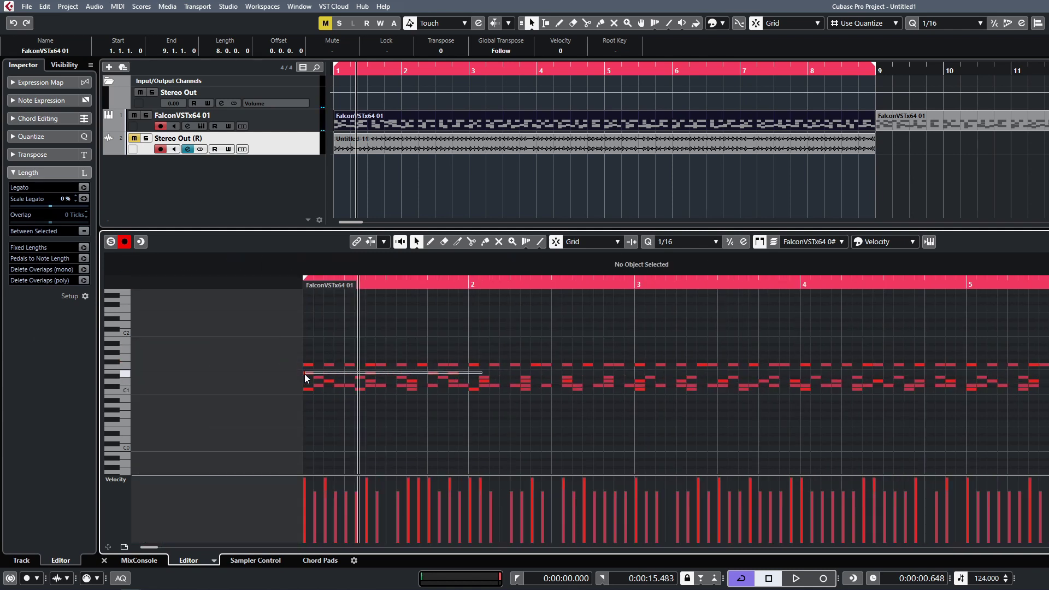
{"action": "left_click_drag", "start_coordinate": [304, 374], "coordinate": [307, 374]}
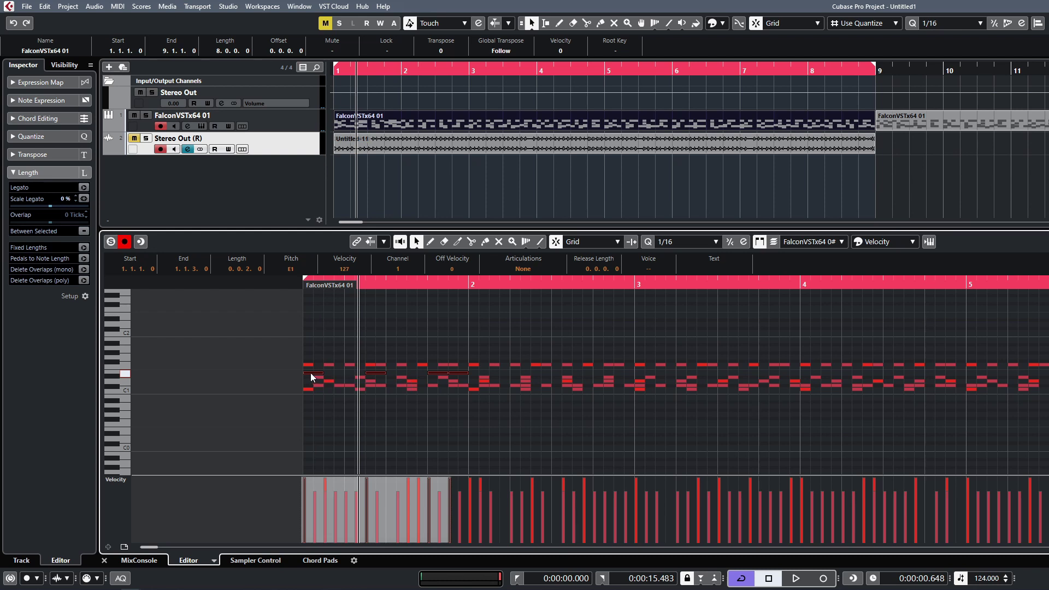
{"action": "key", "text": "alt+d"}
{"action": "key", "text": "alt+d"}
{"action": "key", "text": "alt+d"}
{"action": "key", "text": "alt+d"}
{"action": "key", "text": "alt+d"}
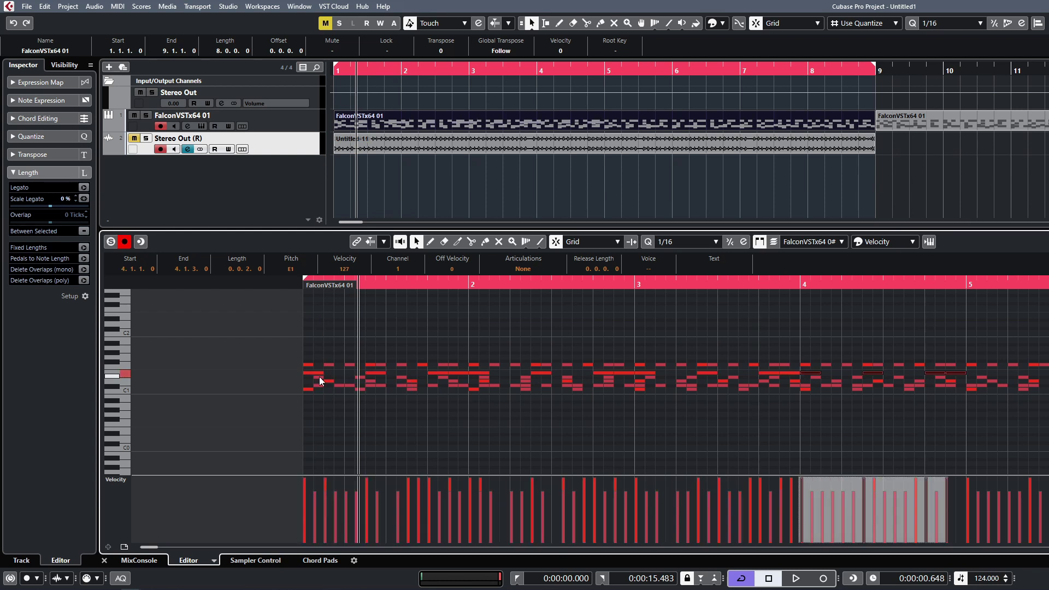
{"action": "key", "text": "g"}
{"action": "key", "text": "alt+d"}
{"action": "key", "text": "alt+d"}
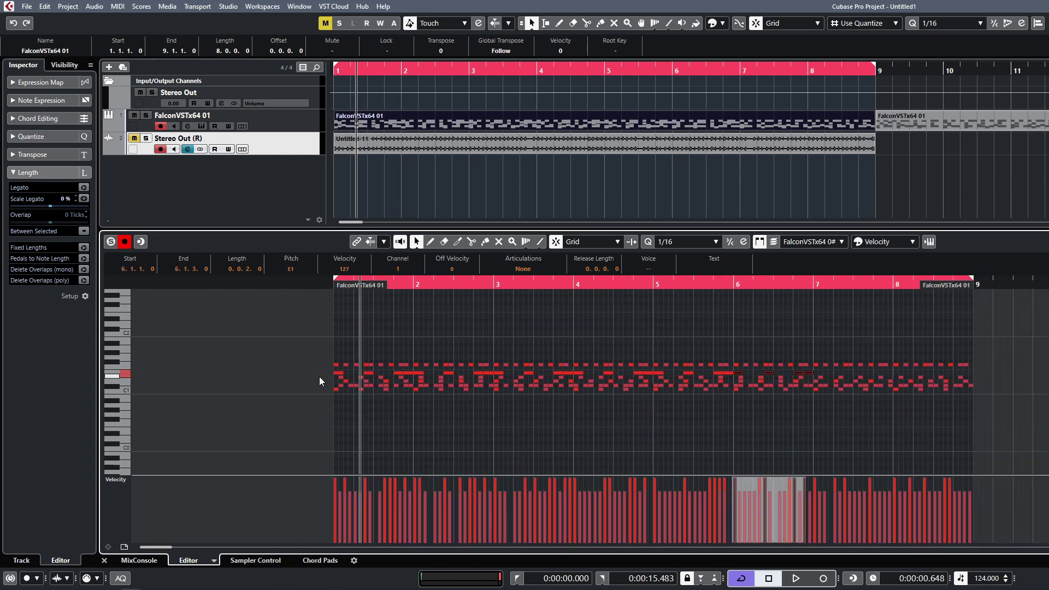
Play back the edited MIDI part and render it in place to a new audio track.
{"action": "key", "text": "space"}
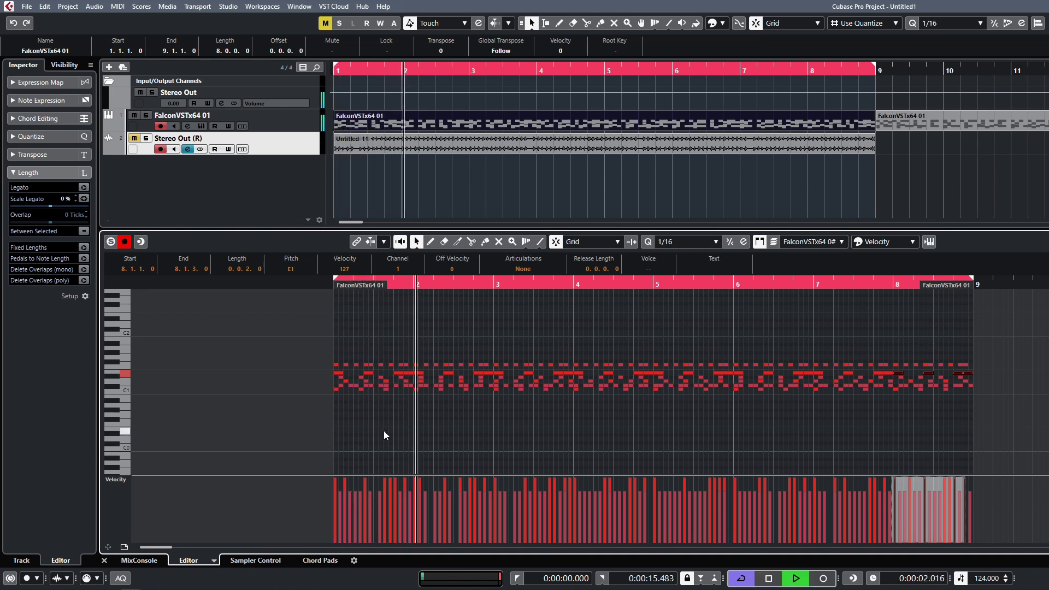
{"action": "left_click", "coordinate": [554, 331]}
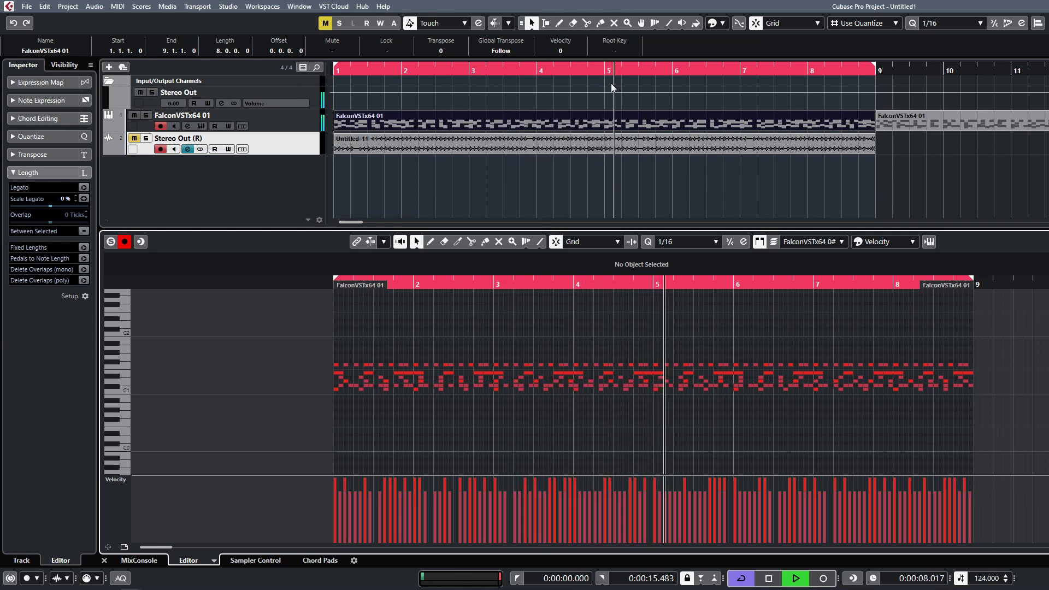
{"action": "left_click", "coordinate": [279, 129]}
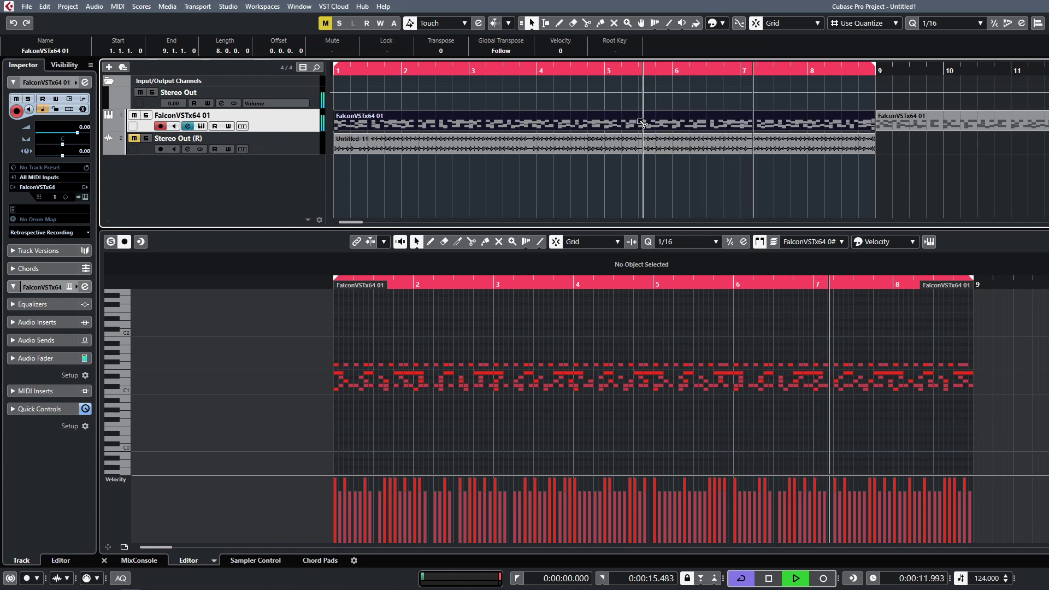
{"action": "key", "text": "ctrl+shift+r"}
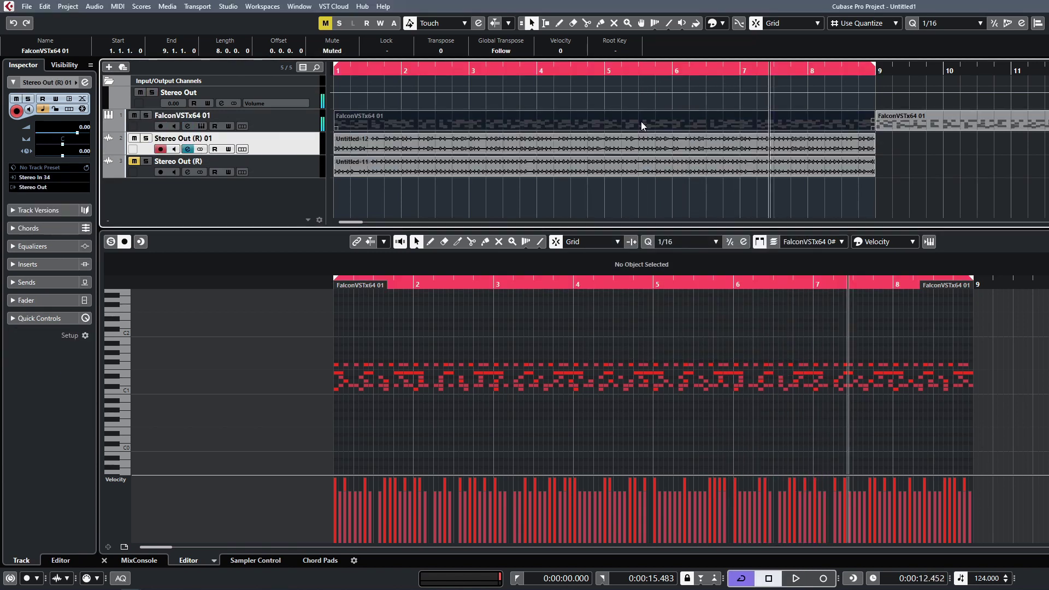
{"action": "left_click", "coordinate": [984, 207]}
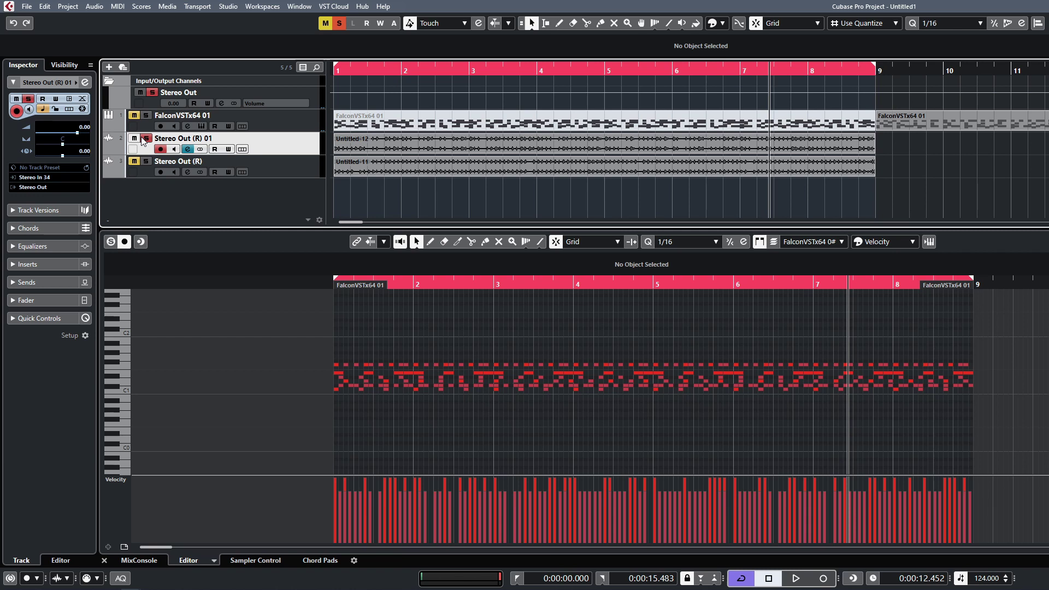
Play the rendered tracks Stereo Out (R) 01 and Stereo Out (R) soloed in turn, then solo both together.
{"action": "key", "text": "space"}
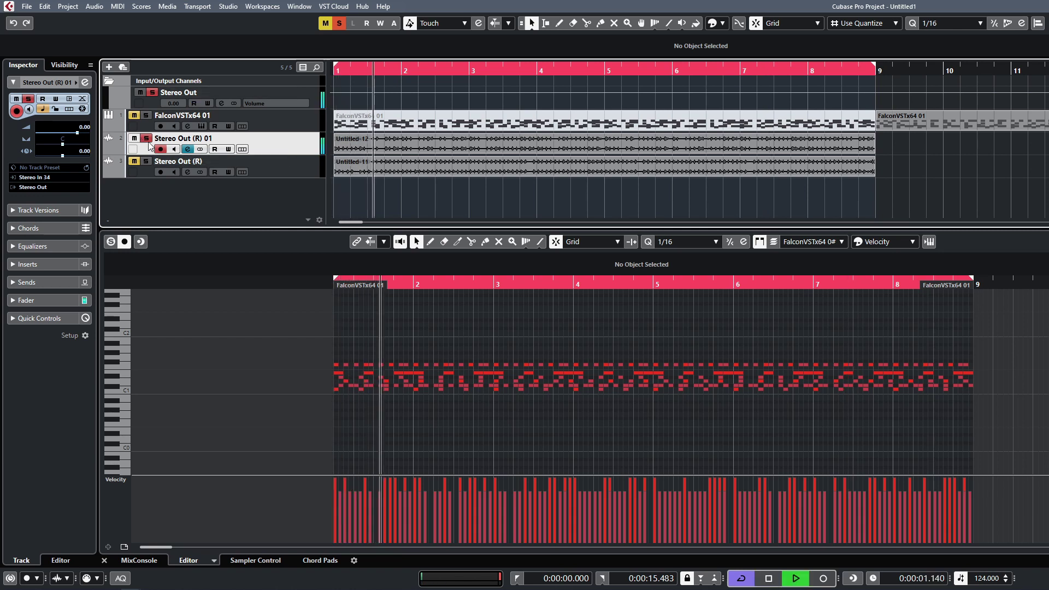
{"action": "key", "text": "space"}
{"action": "left_click", "coordinate": [147, 138]}
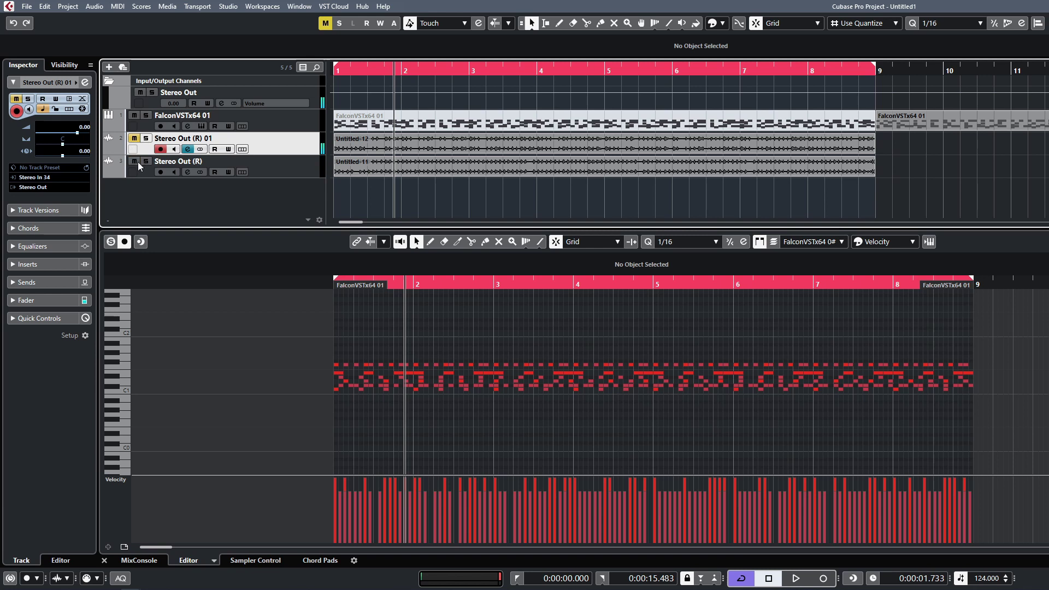
{"action": "key", "text": "space"}
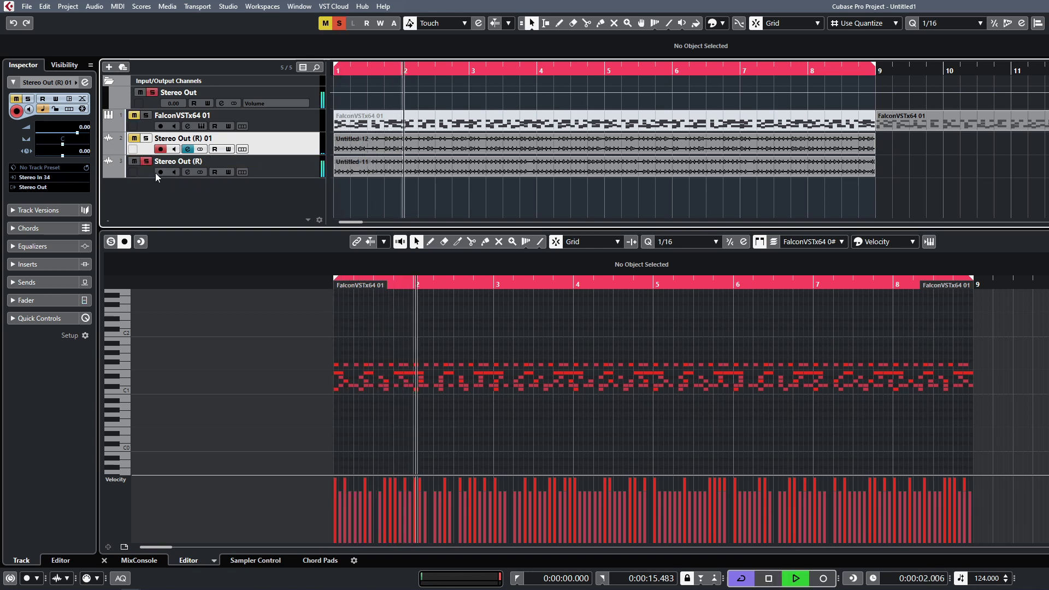
{"action": "left_click", "coordinate": [147, 138]}
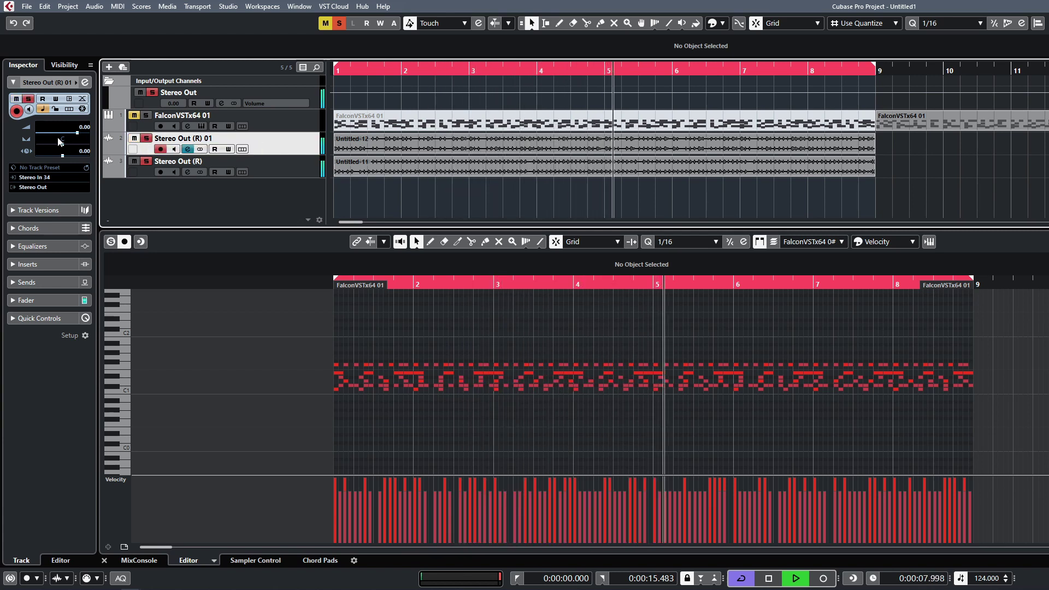
Set Stereo Out (R) 01 to volume -2.47 and pan R57, and Stereo Out (R) to volume -8.68 and pan L57.
{"action": "left_click_drag", "start_coordinate": [77, 132], "coordinate": [61, 137]}
{"action": "left_click", "coordinate": [147, 175]}
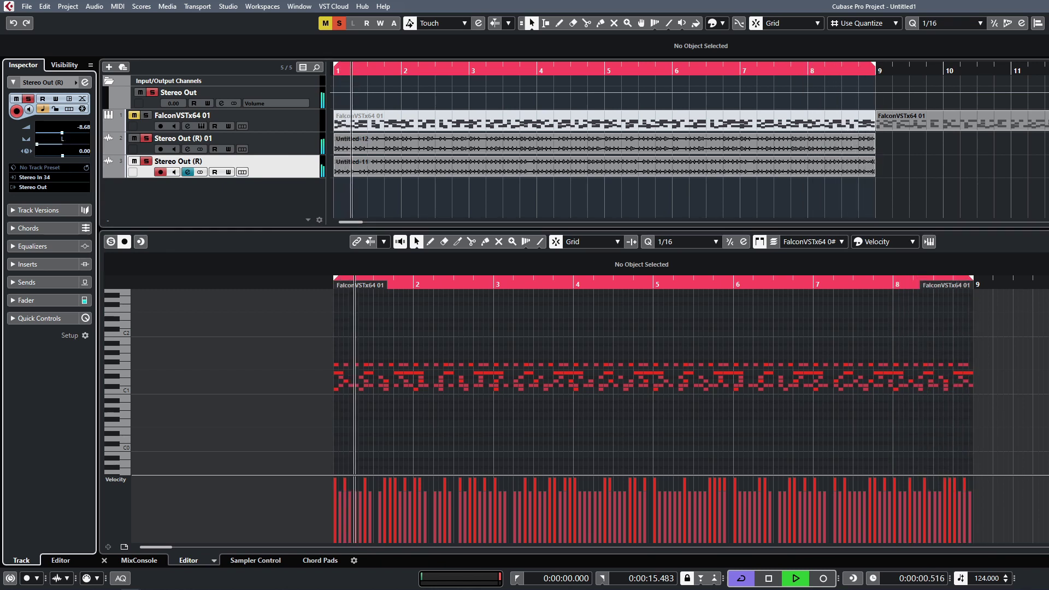
{"action": "left_click", "coordinate": [268, 145]}
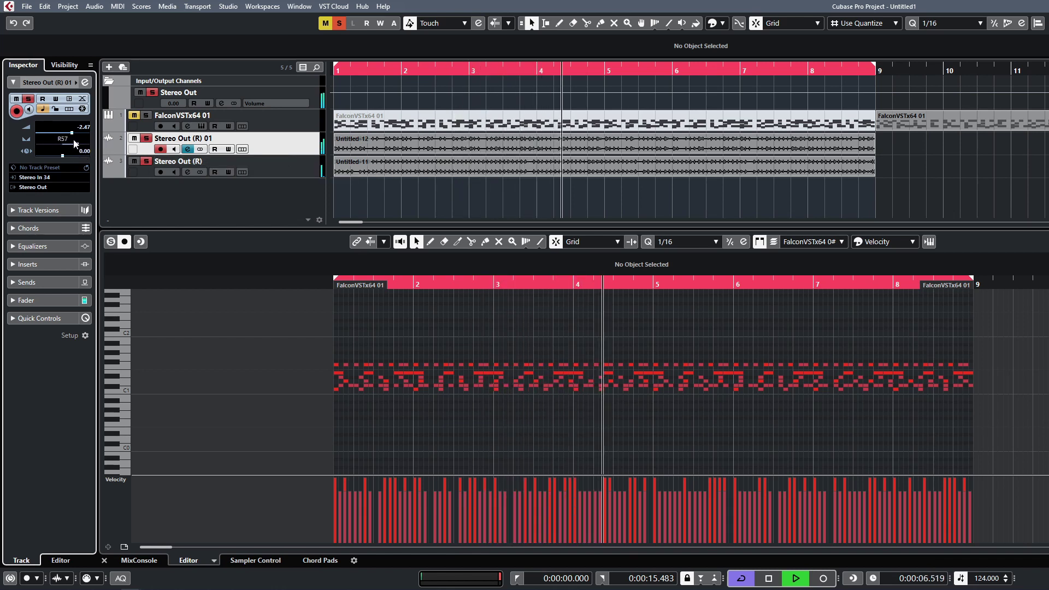
{"action": "left_click", "coordinate": [305, 176]}
{"action": "left_click_drag", "start_coordinate": [50, 145], "coordinate": [48, 148]}
{"action": "left_click", "coordinate": [635, 200]}
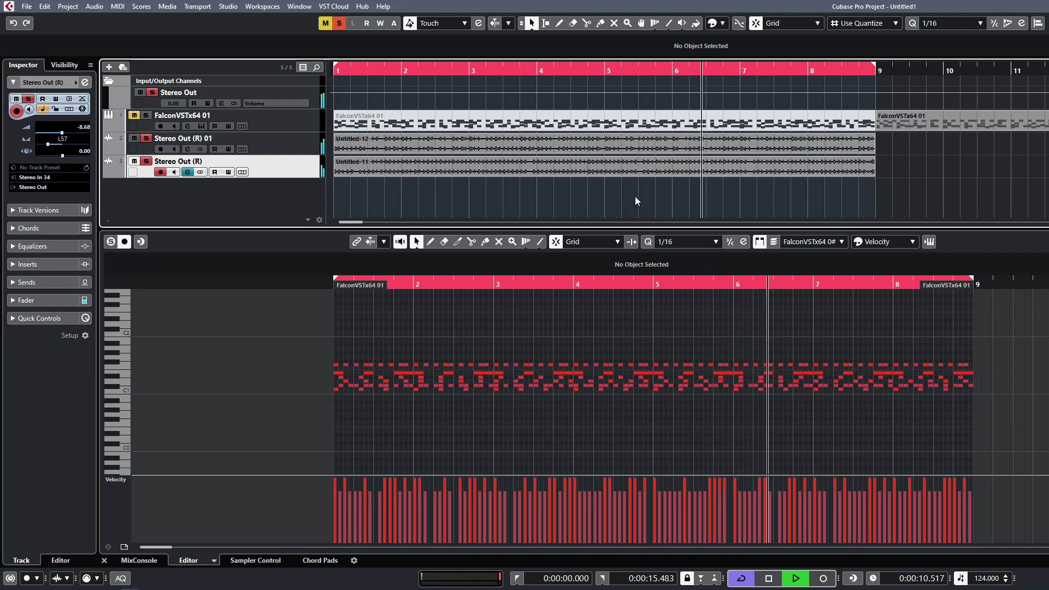